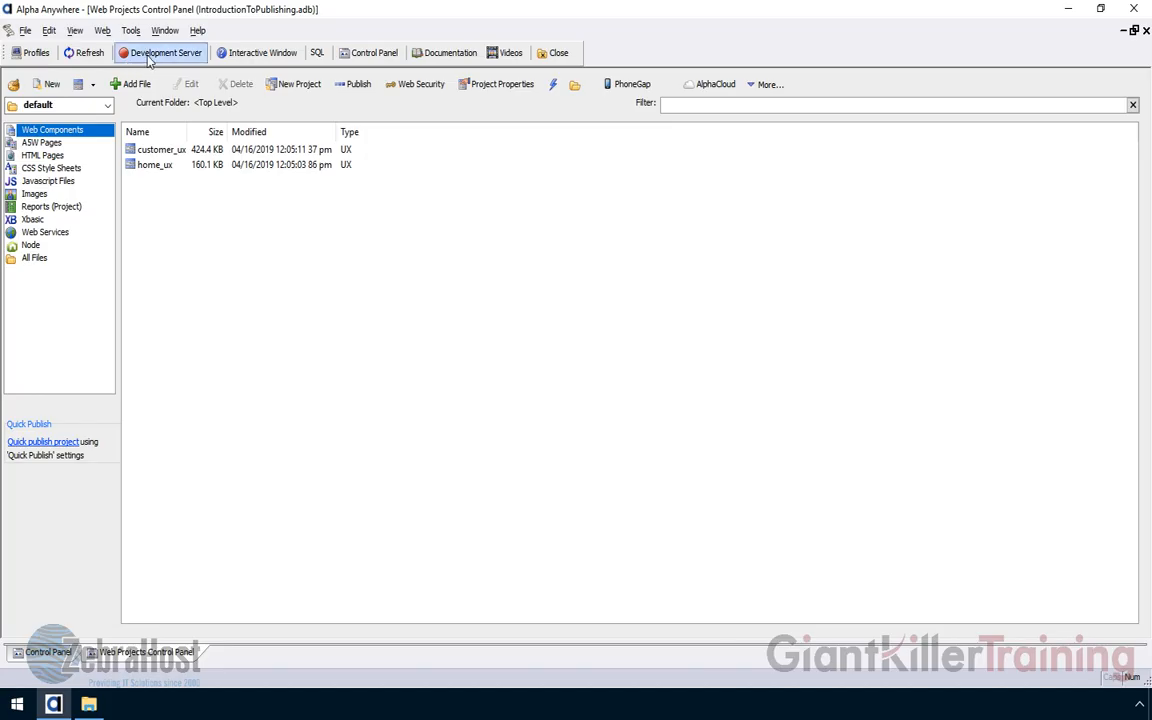
Step: Start the development server and view its settings: port 1580, document root C:\A5Webroot
left_click(149, 58)
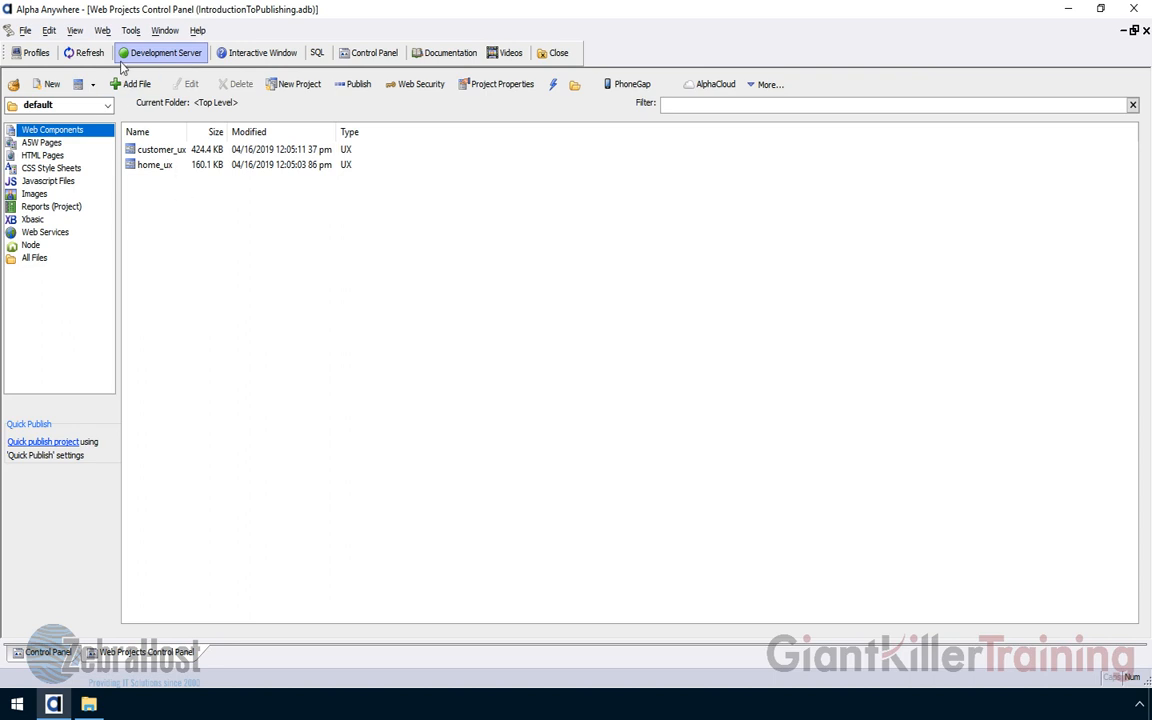
left_click(102, 30)
left_click(122, 101)
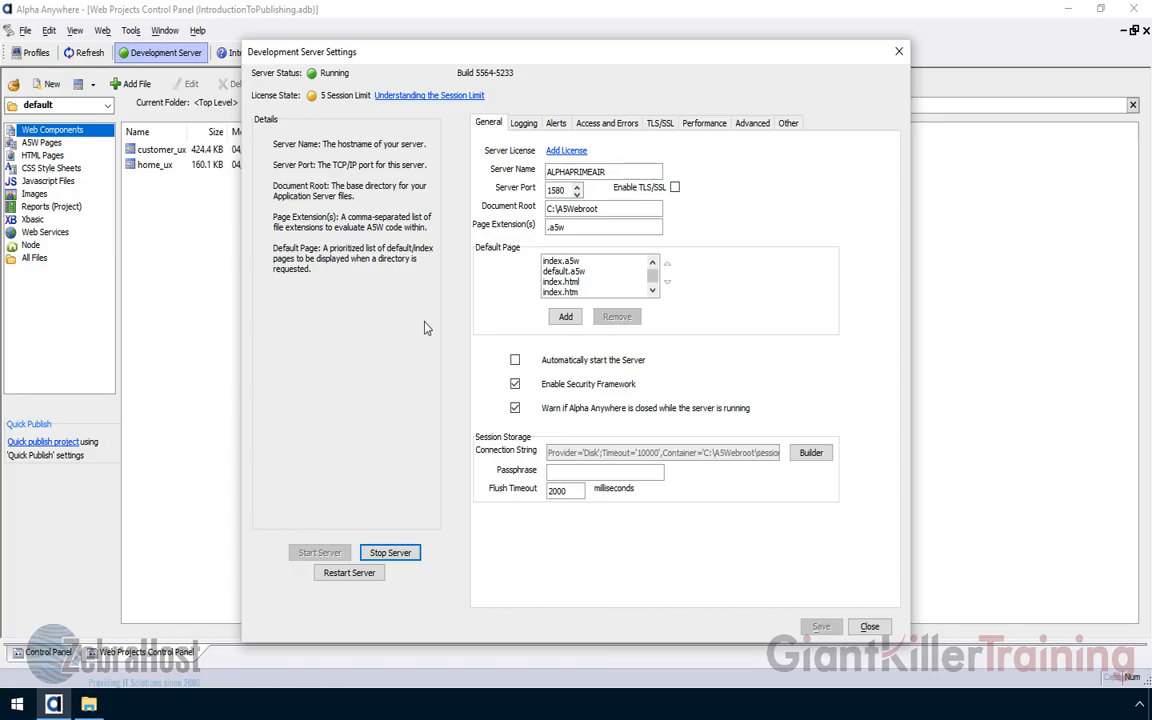
Step: Close the Development Server Settings dialog
left_click(870, 627)
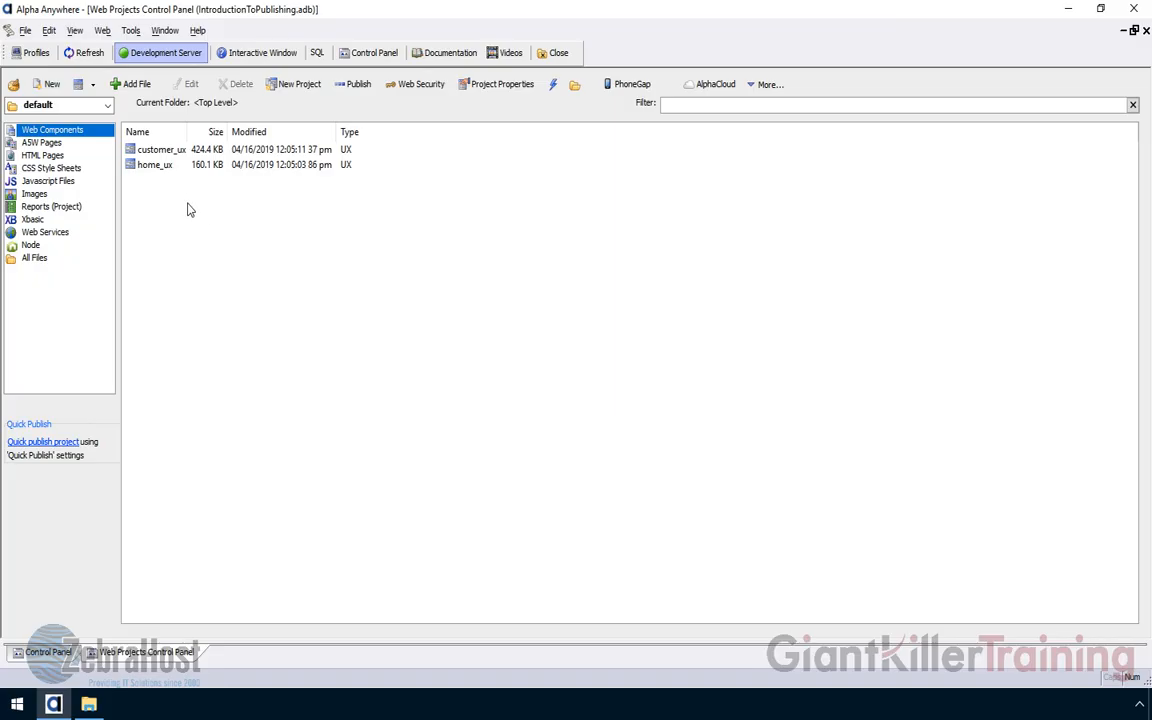
left_click(155, 149)
double_click(158, 149)
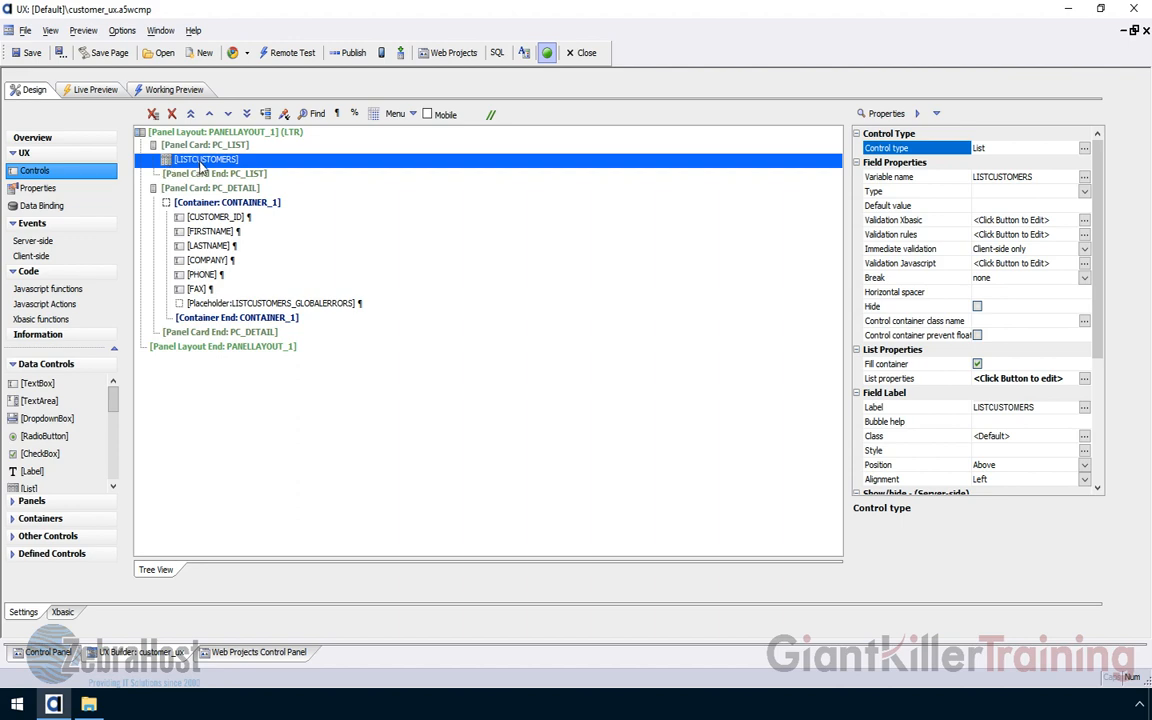
double_click(201, 165)
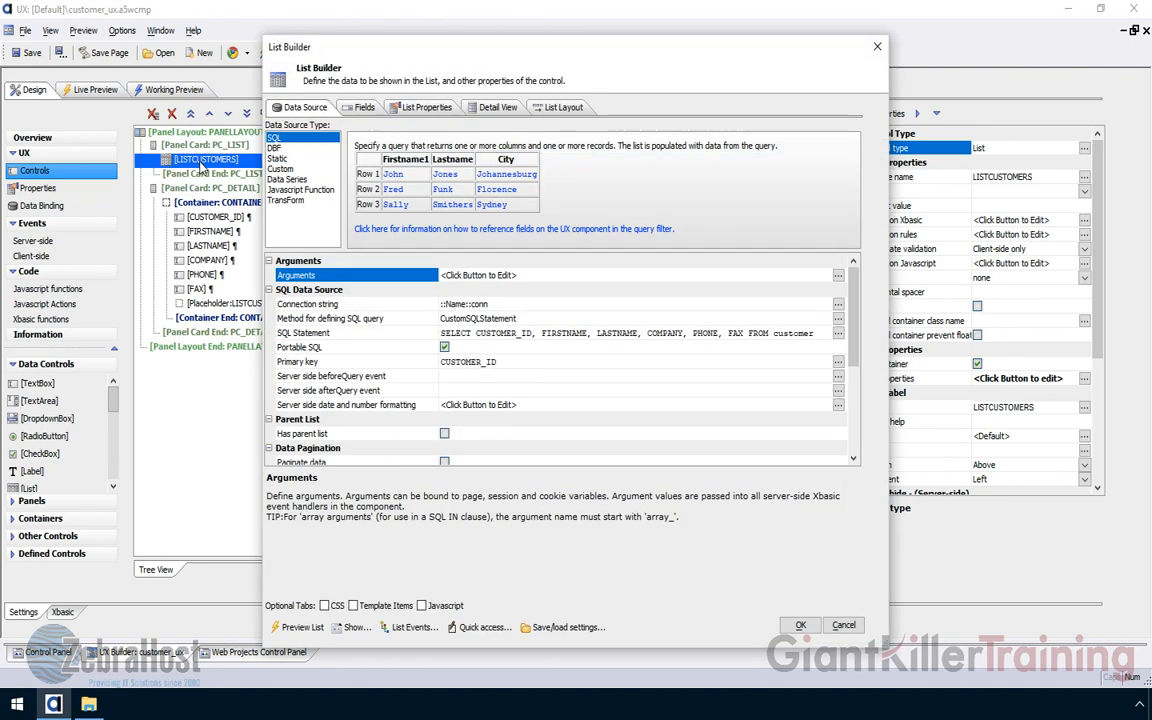
left_click(425, 304)
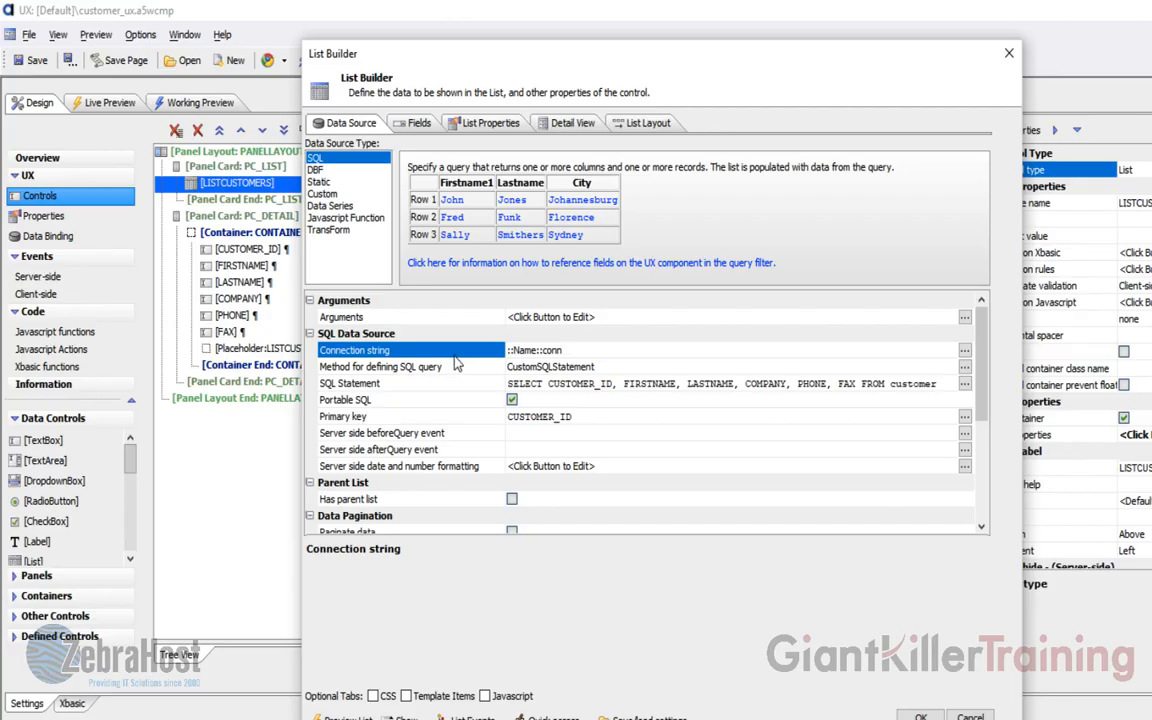
left_click(968, 716)
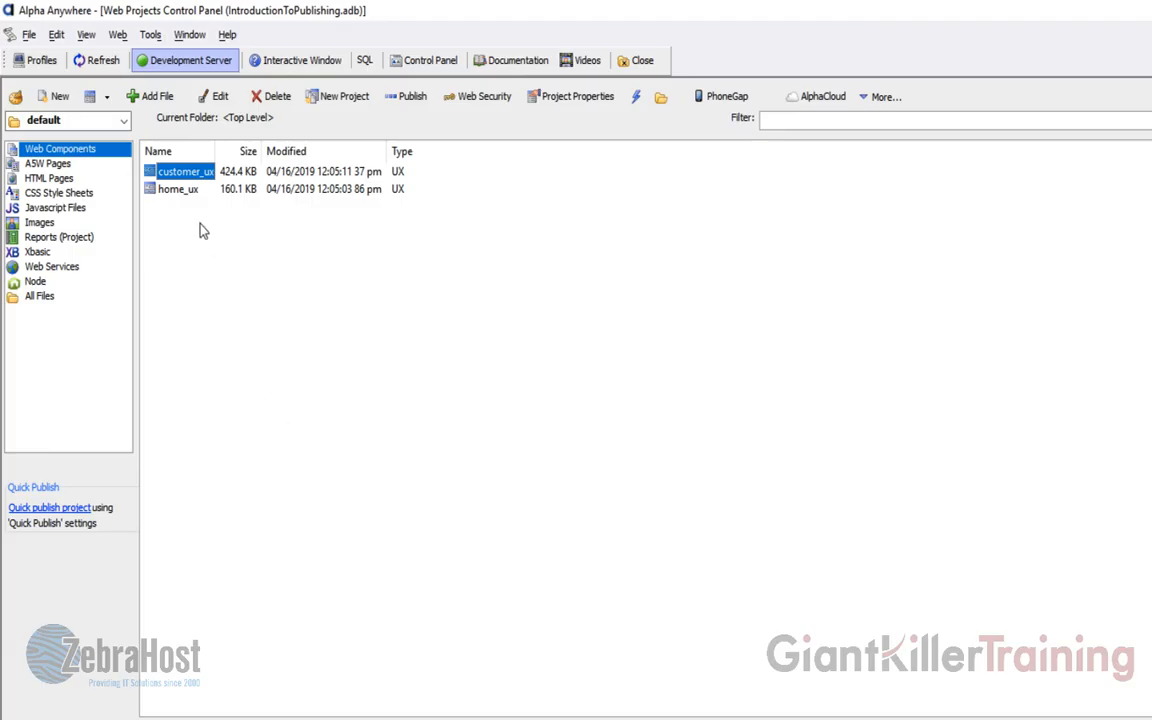
left_click(150, 34)
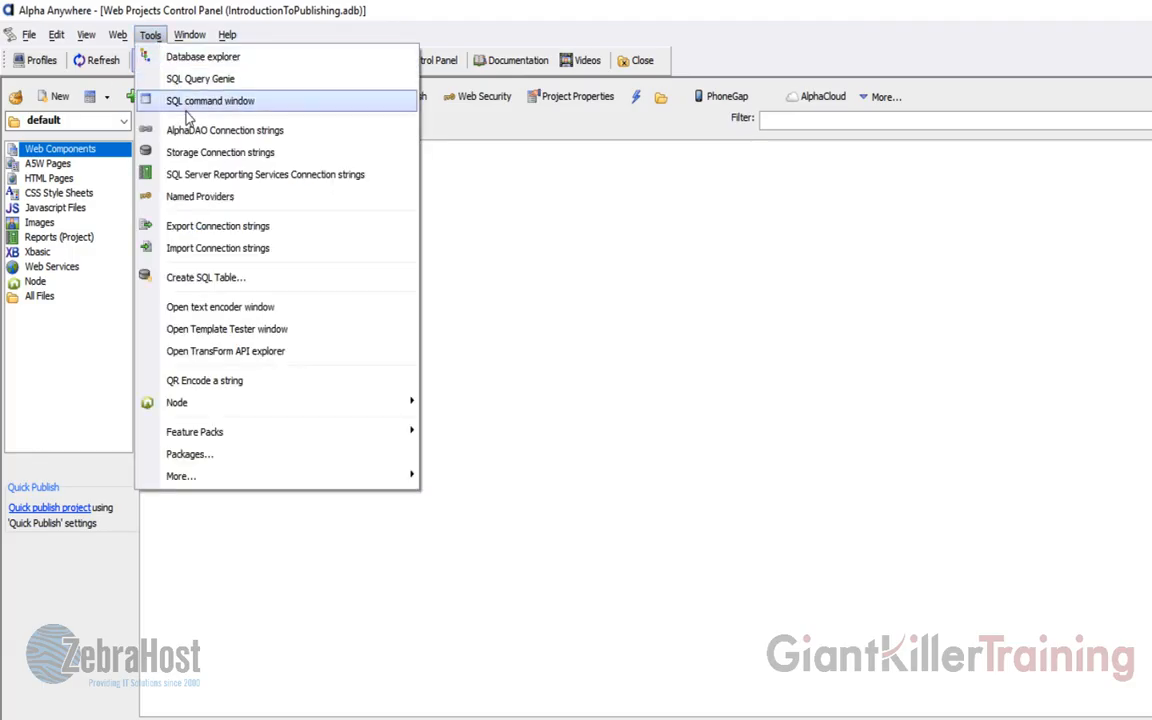
left_click(190, 130)
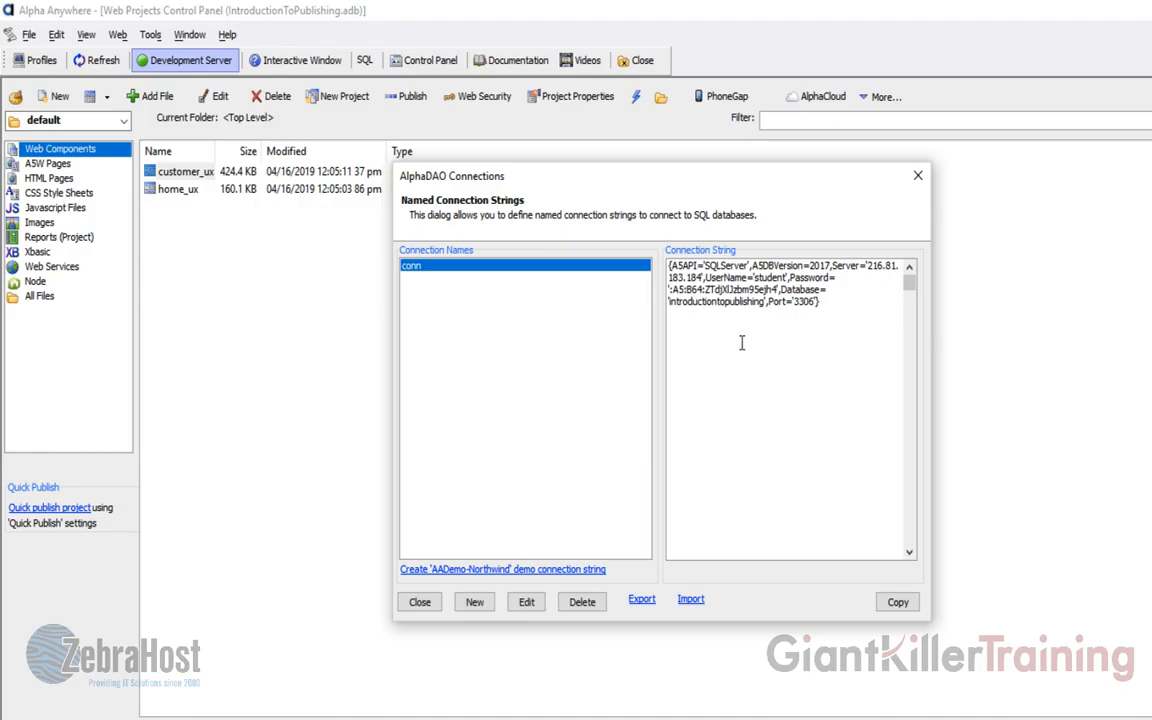
left_click(917, 175)
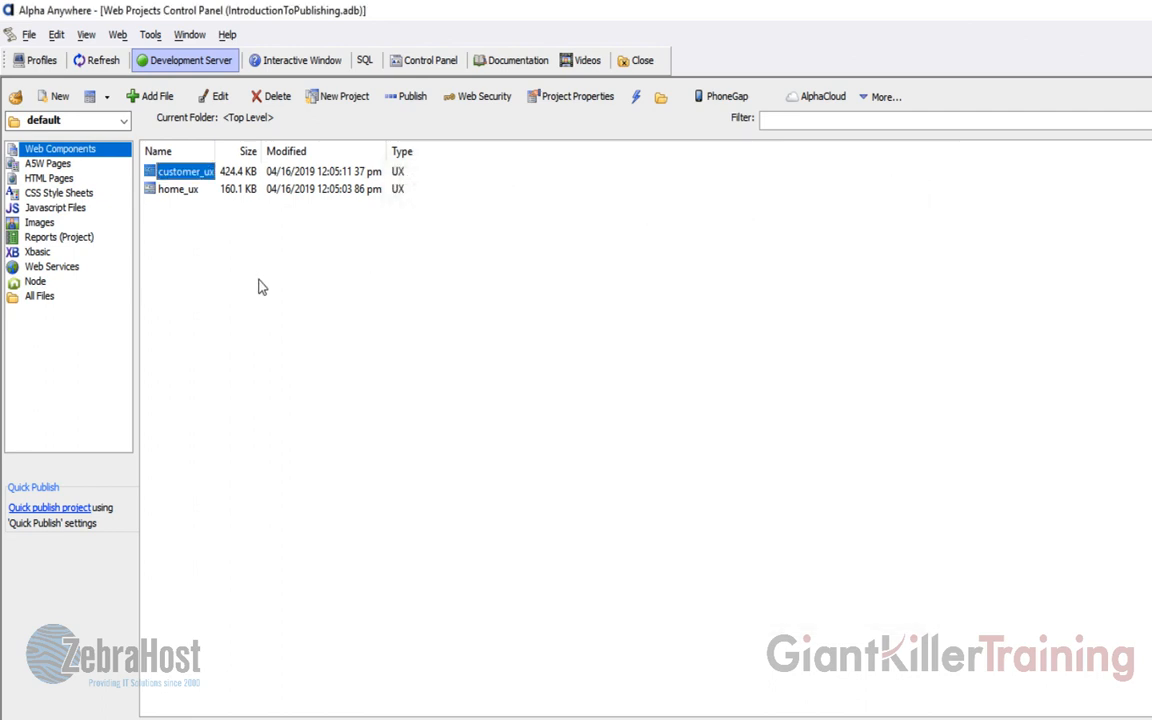
Step: Open the project's publish options and edit the Local Webroot publishing profile
left_click(410, 103)
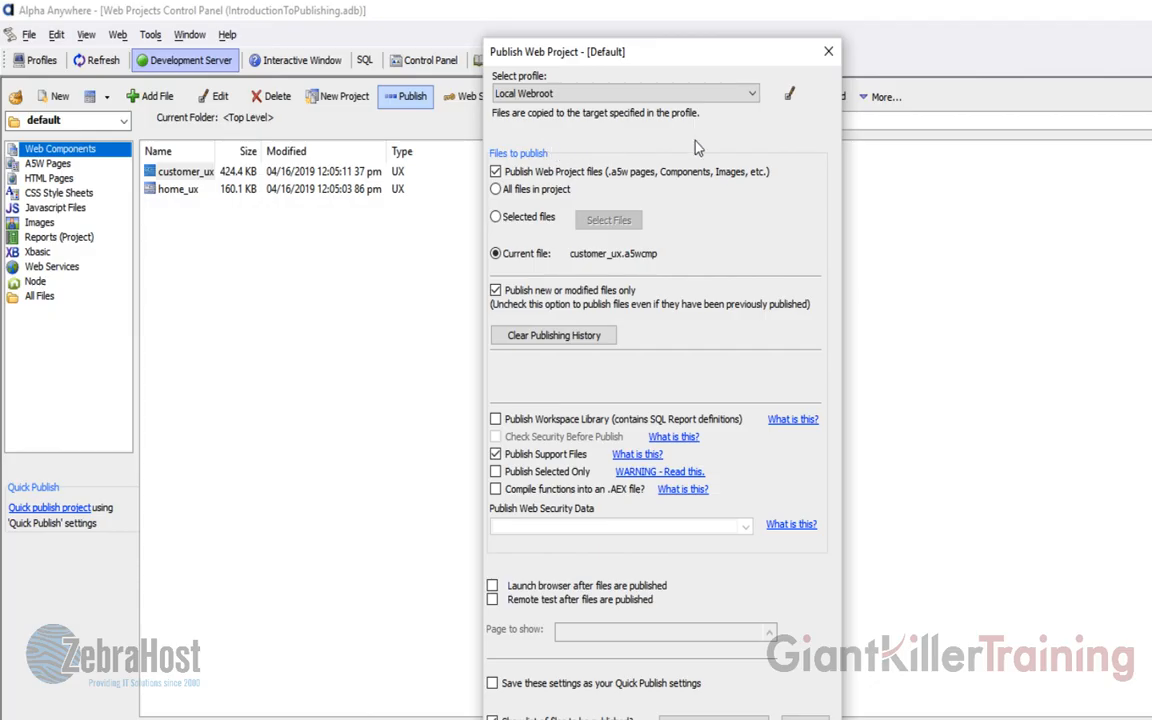
left_click(790, 97)
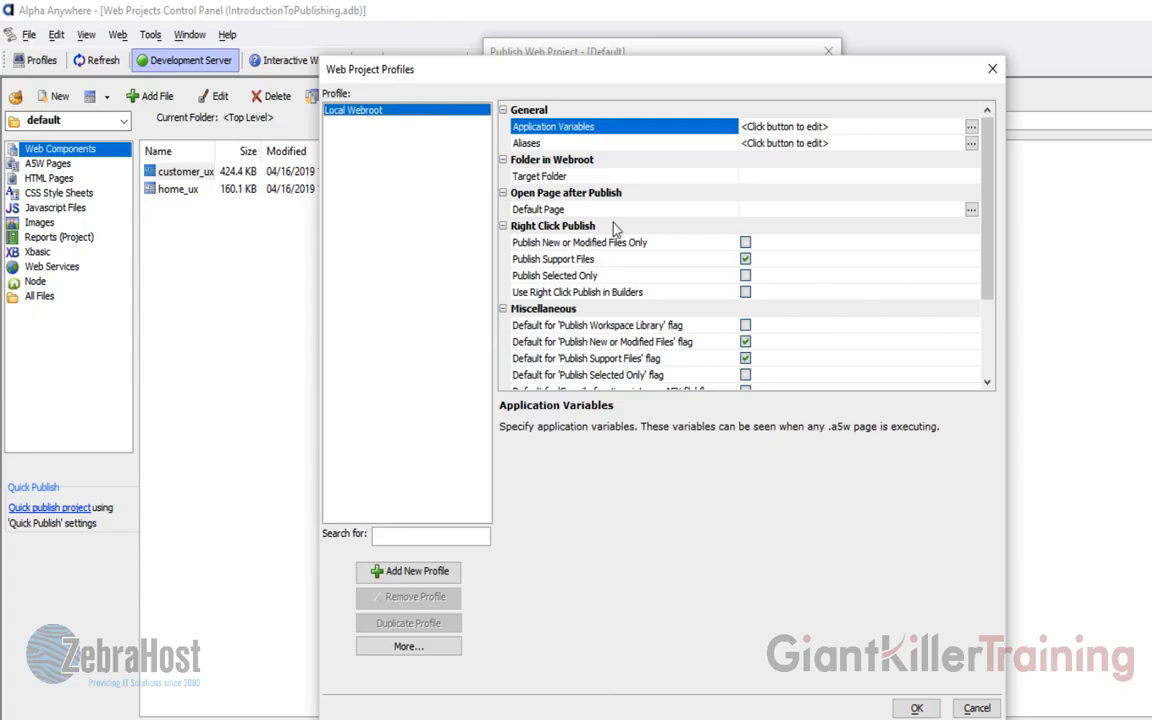
Step: Set the Local Webroot profile's Target Folder to introtopublishing
left_click(570, 178)
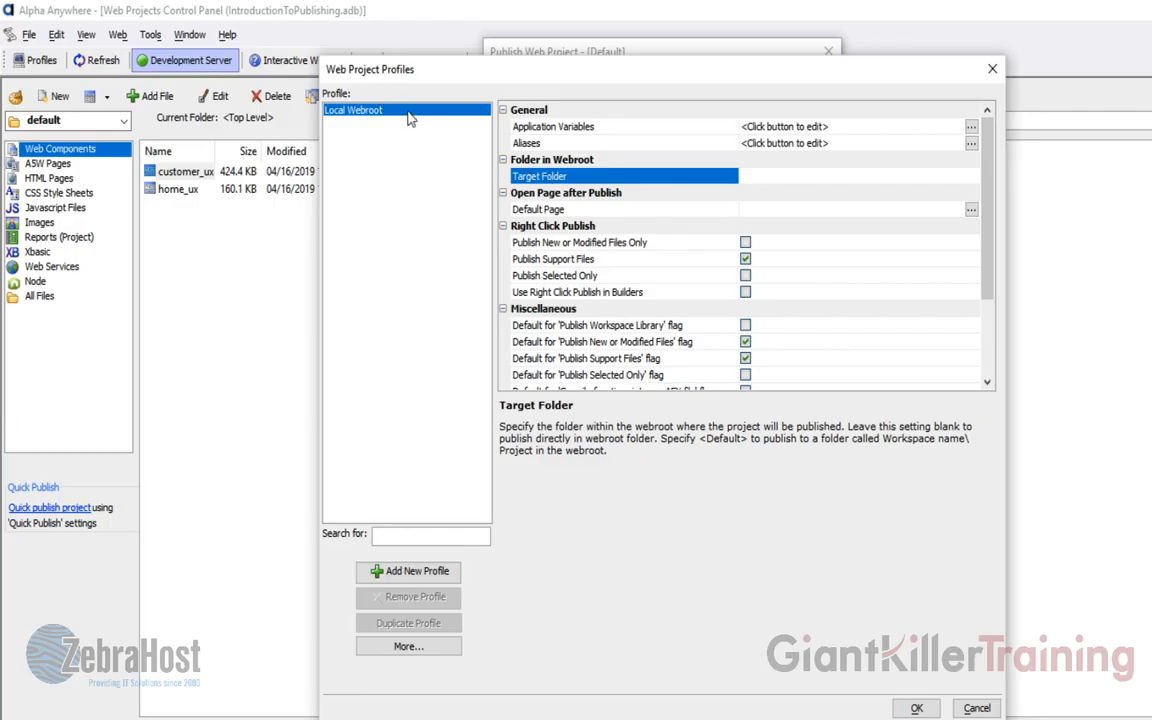
left_click(752, 176)
type("introtopublishing")
key("Return")
left_click(716, 181)
Step: Set the profile's Default Page to index.a5w and review both settings
left_click(678, 214)
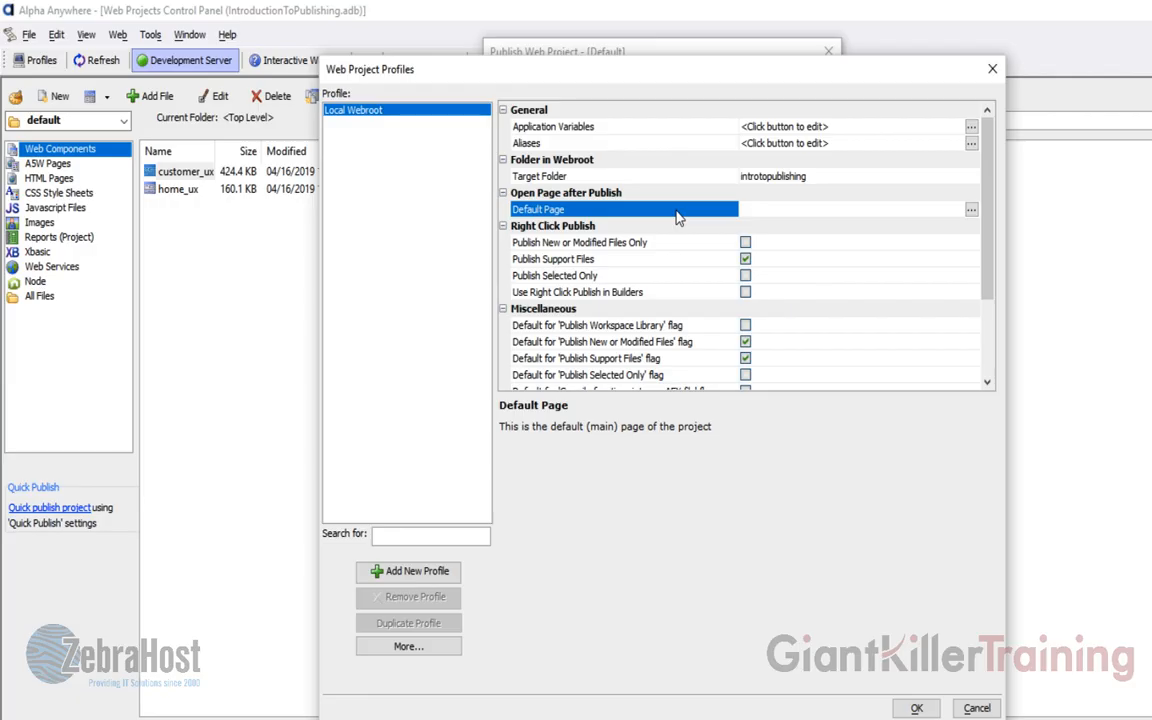
left_click(971, 212)
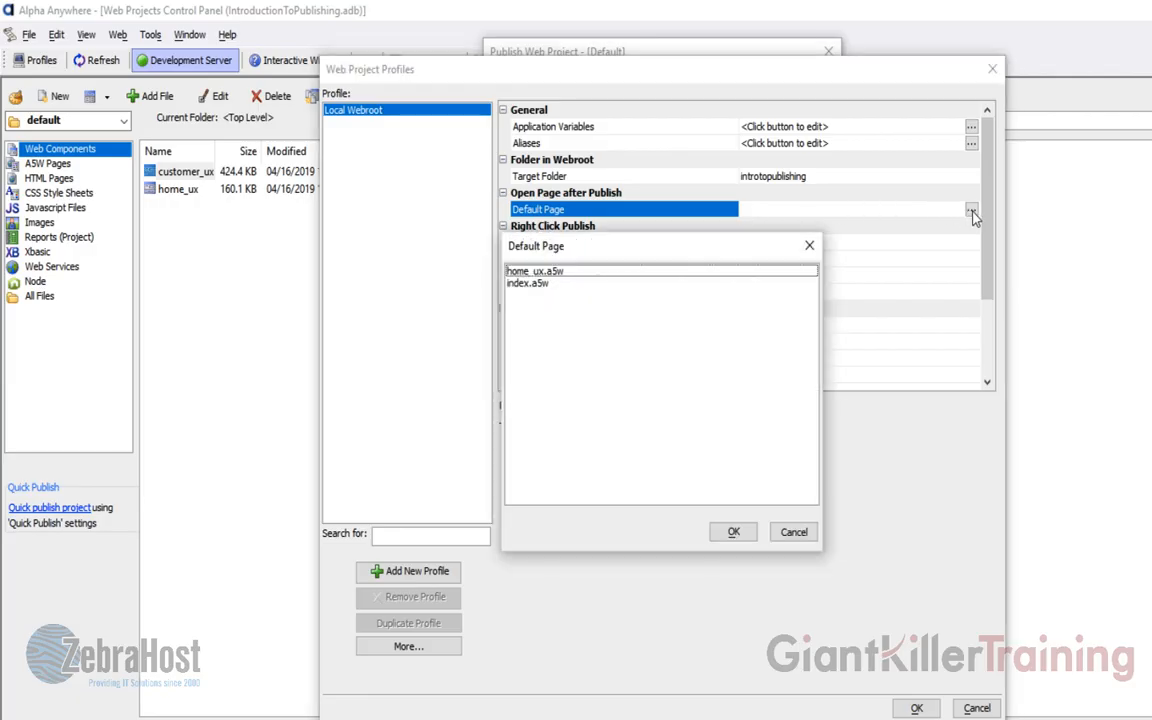
left_click(541, 285)
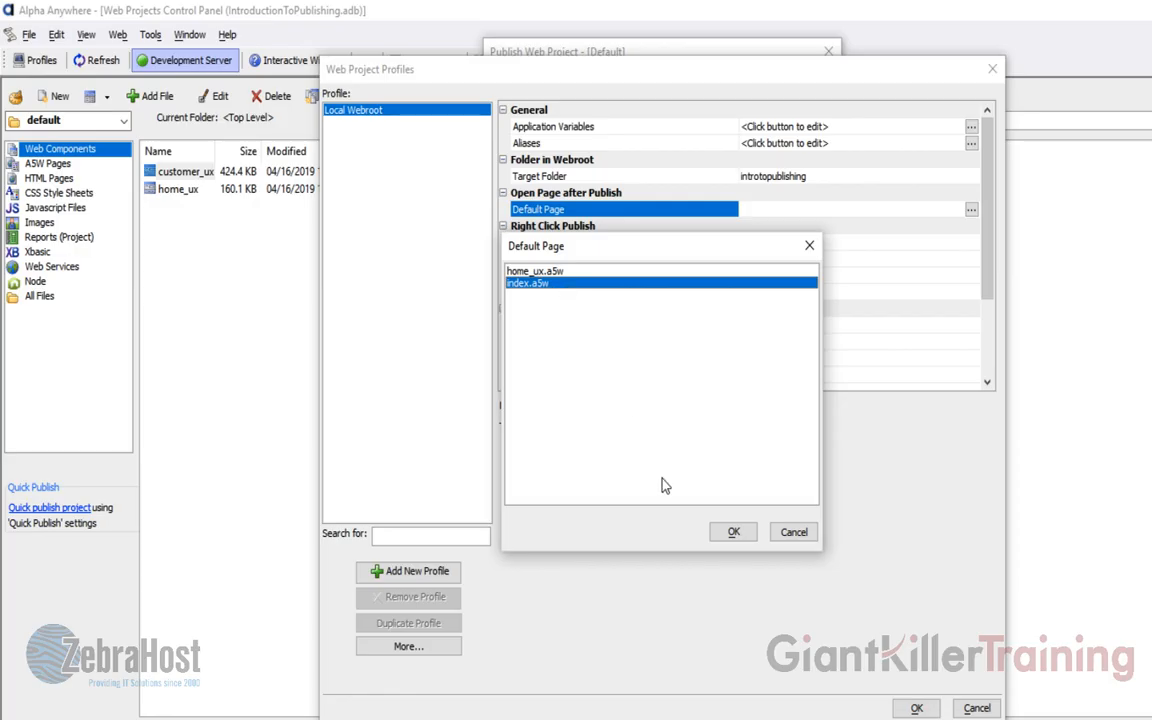
left_click(730, 532)
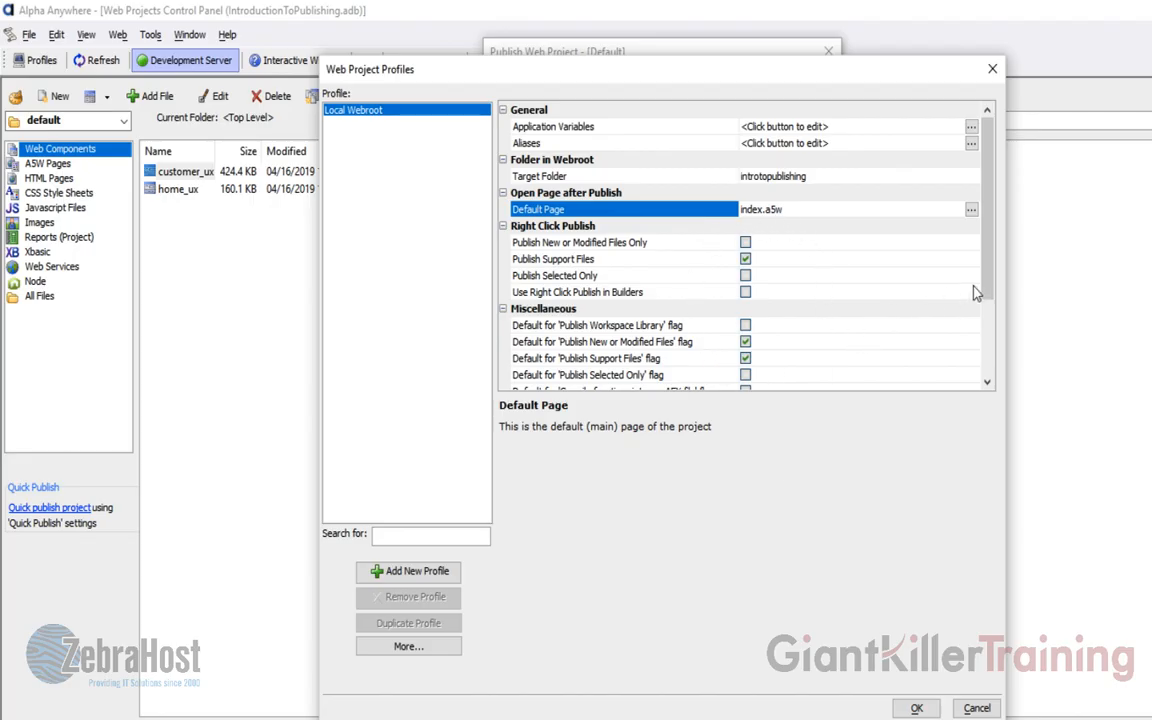
left_click_drag(976, 292, 1004, 250)
left_click(576, 176)
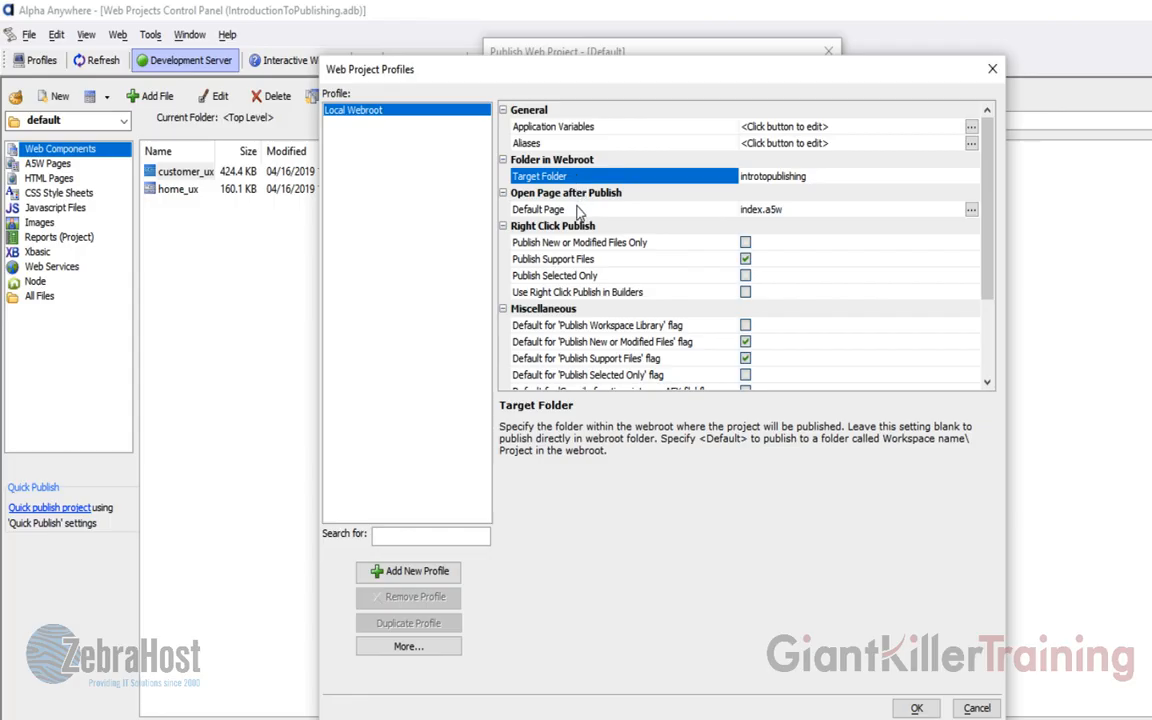
left_click(577, 210)
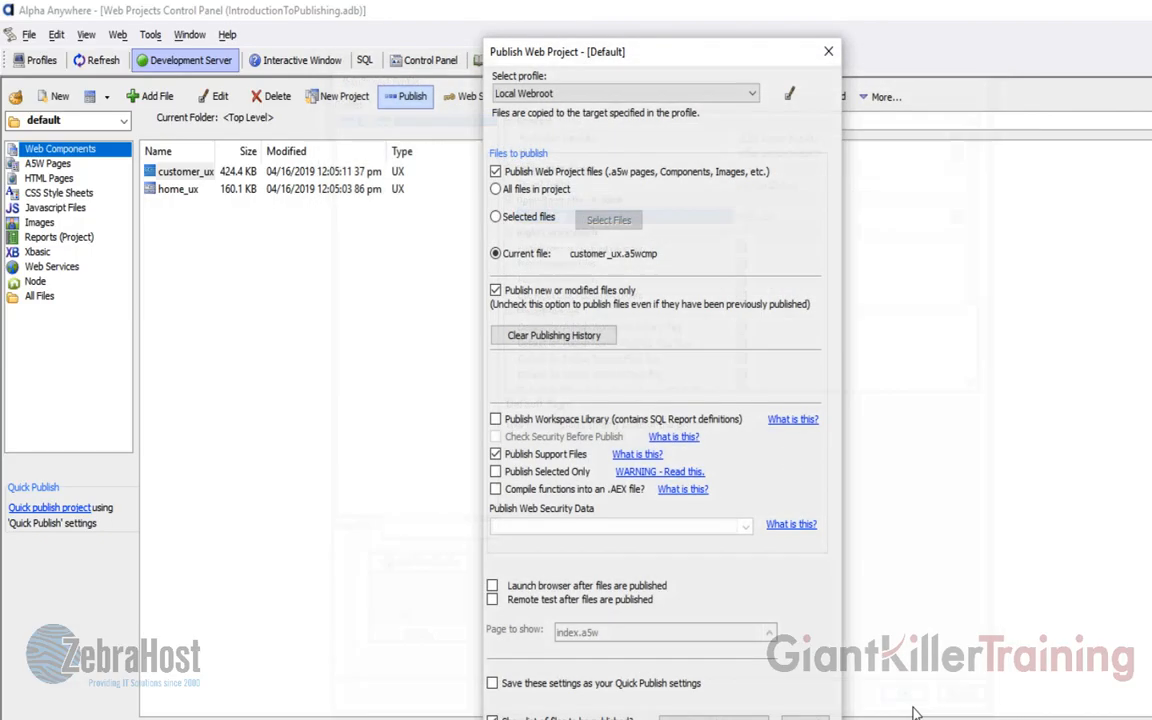
Step: Publish all files, including previously published ones, opening index.a5w in the browser afterwards
left_click(916, 708)
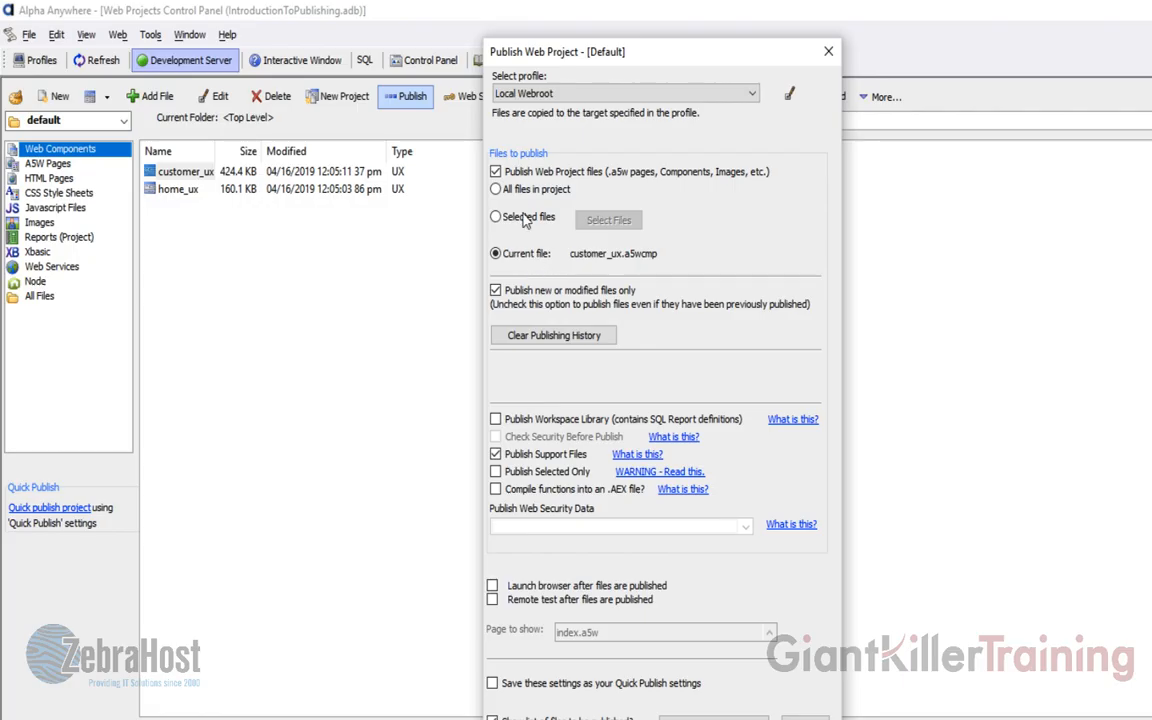
left_click(497, 192)
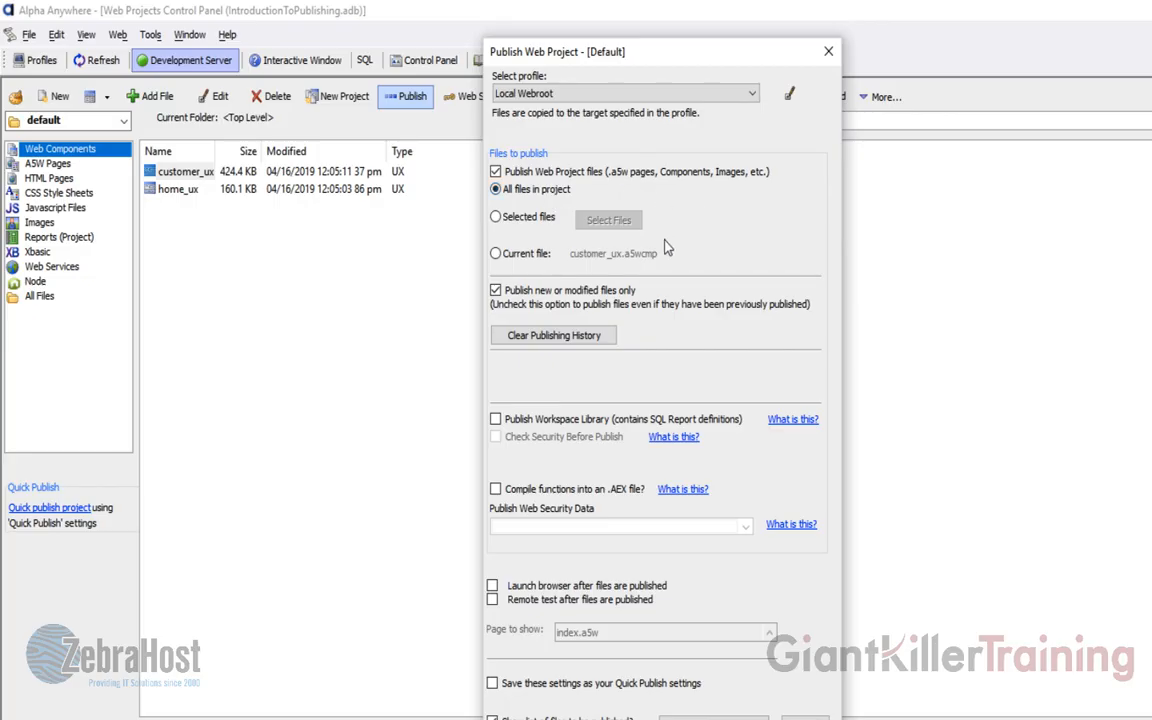
left_click(495, 291)
left_click(492, 586)
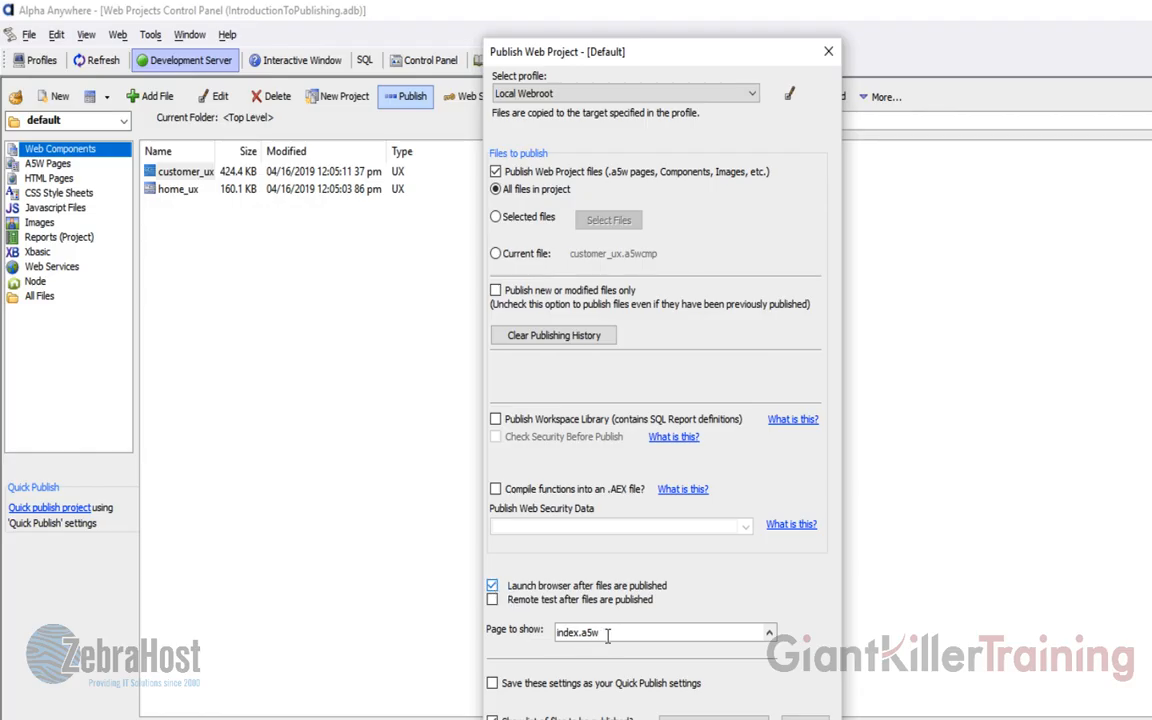
left_click(770, 633)
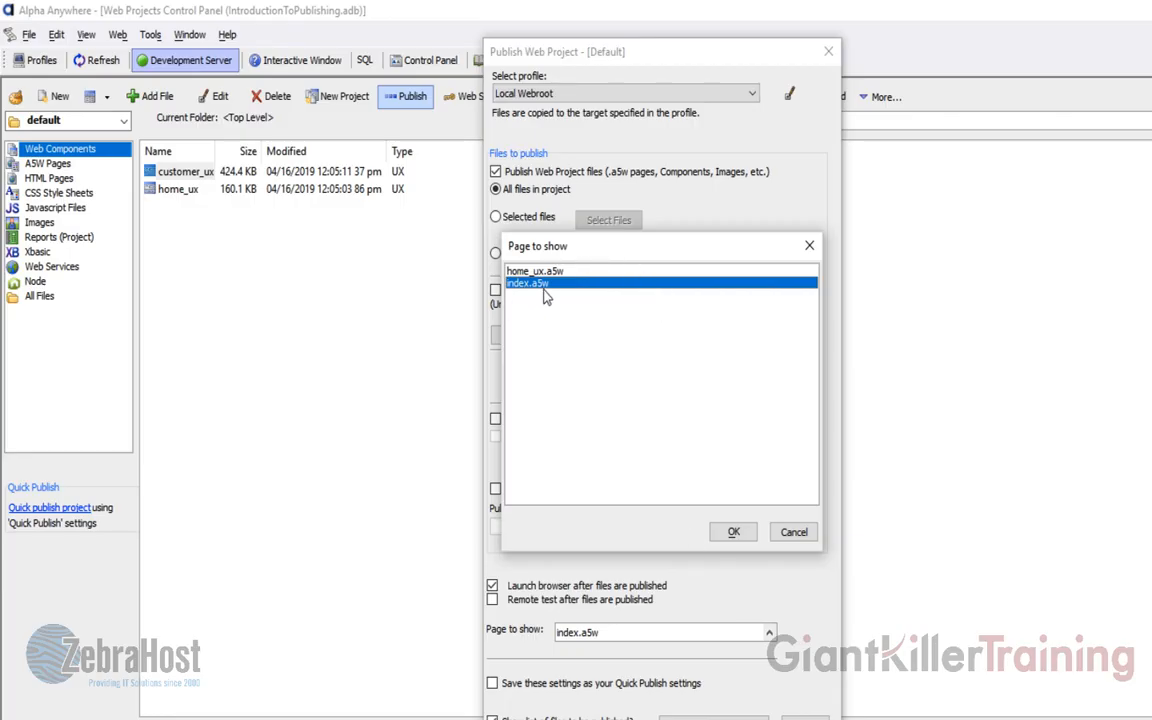
left_click(730, 533)
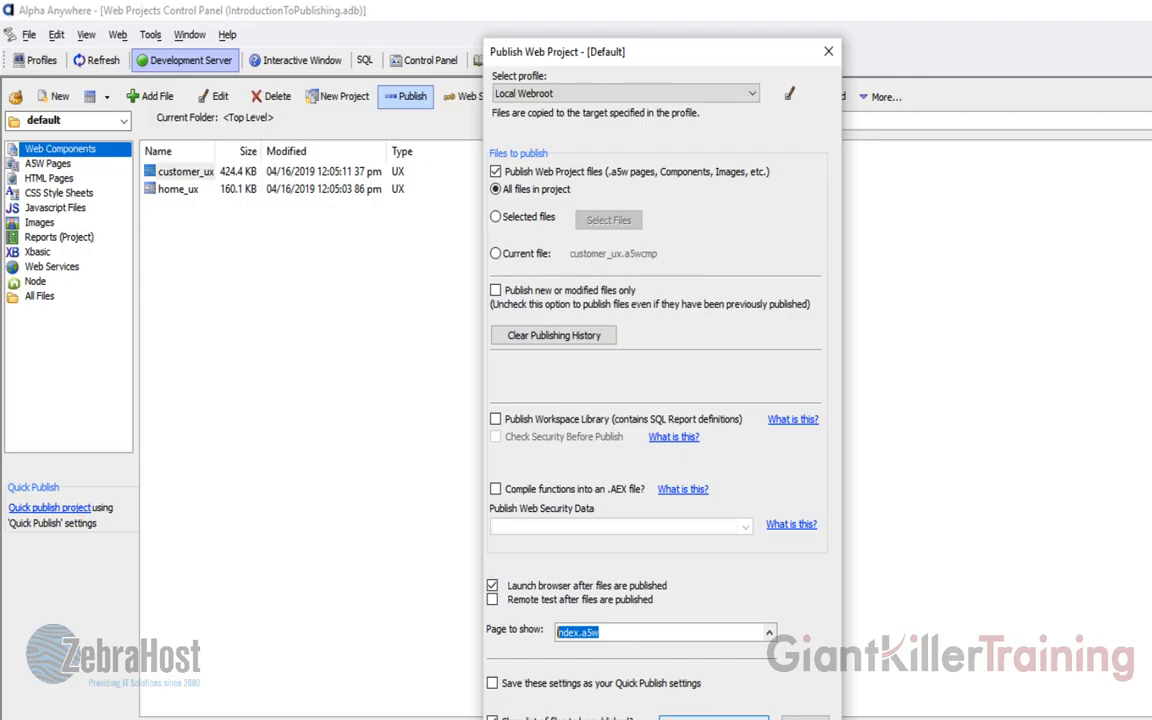
left_click(713, 716)
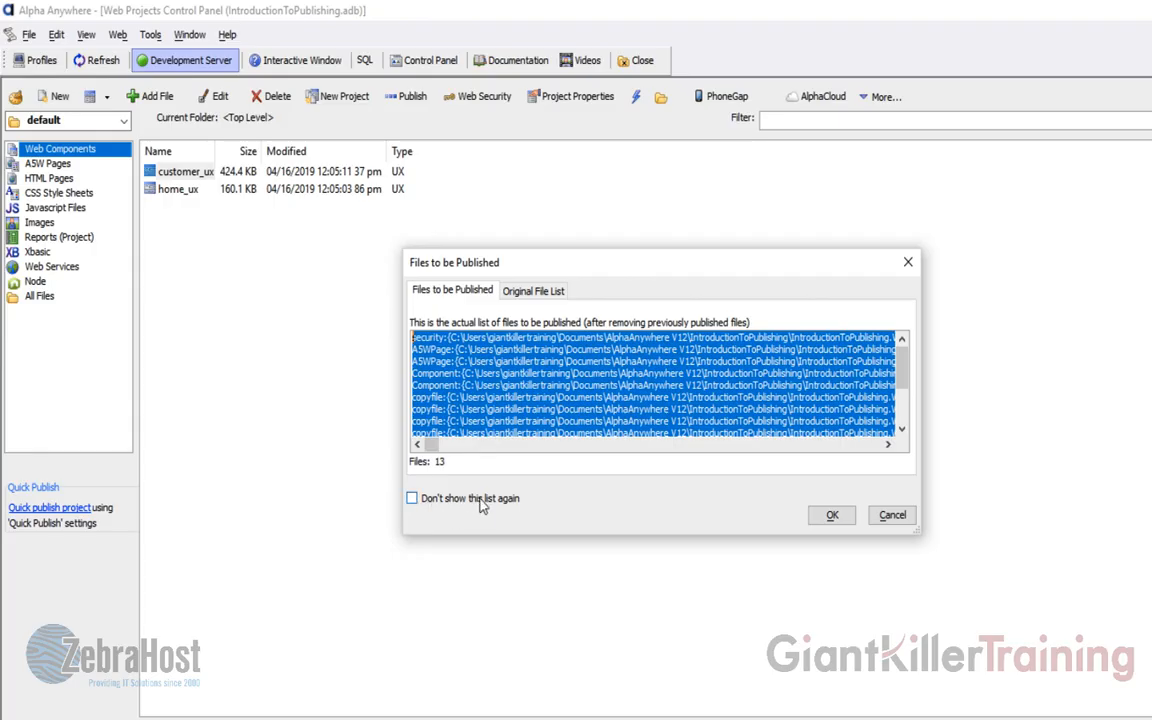
Step: Accept the list of 13 files to be published
left_click(834, 518)
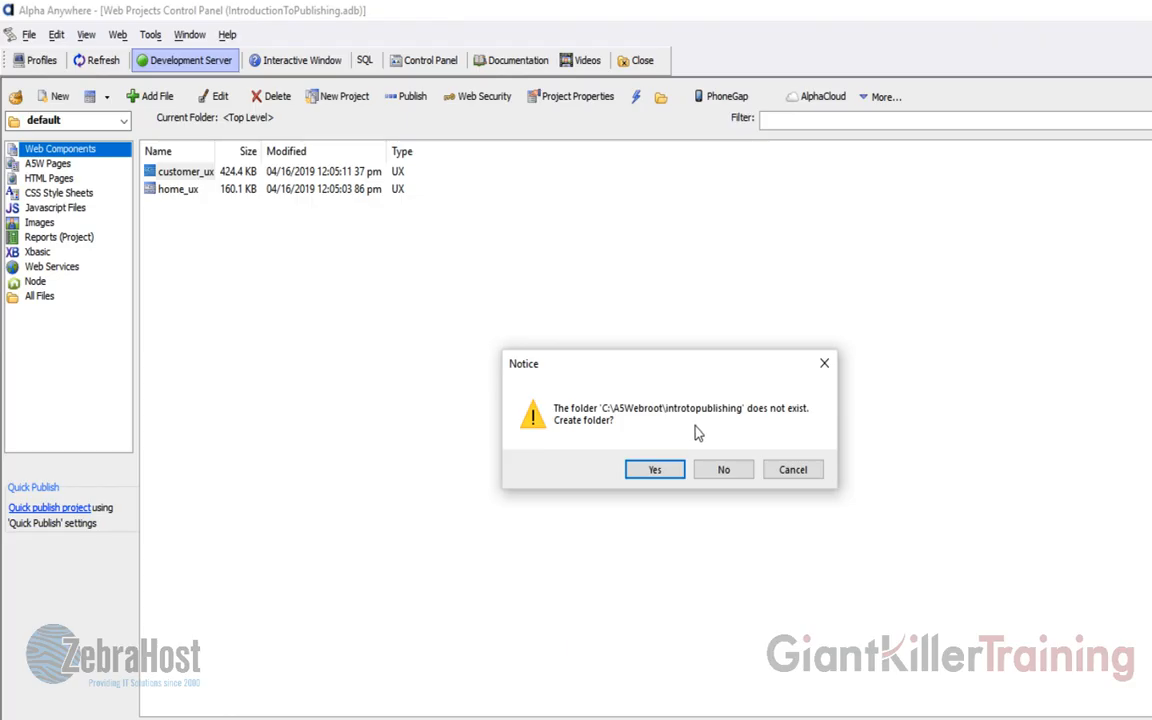
Step: Let the missing C:\A5Webroot\introtopublishing folder be created so publishing completes
left_click(656, 470)
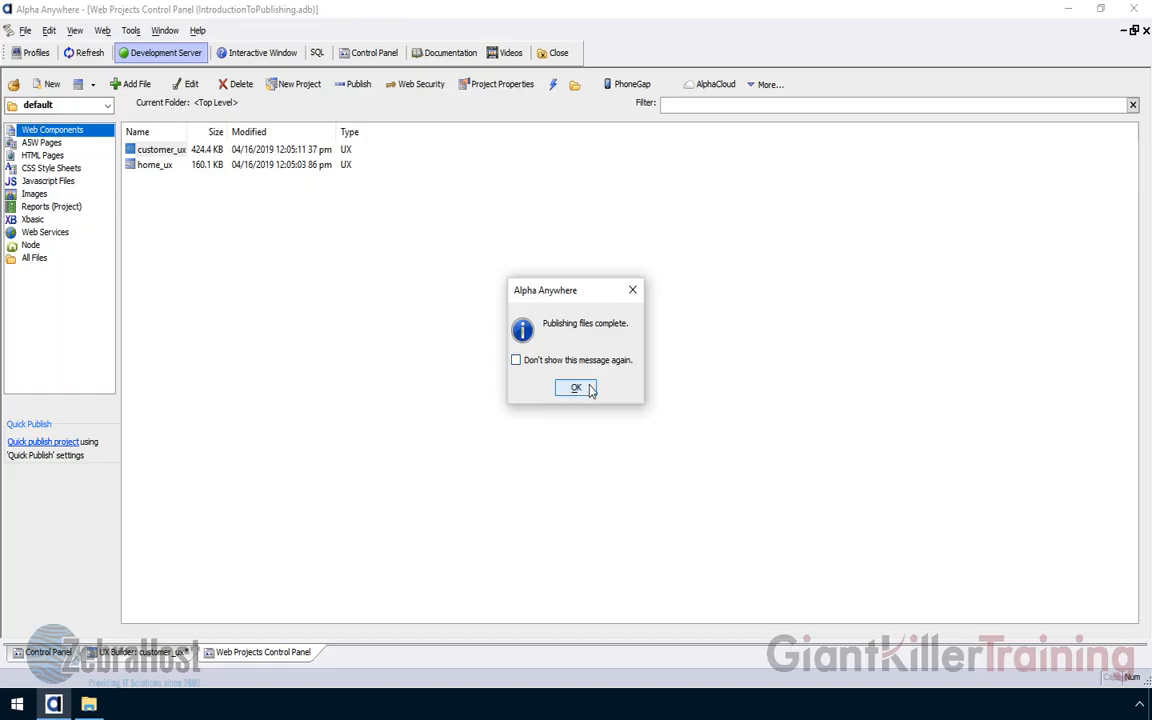
Step: Dismiss the completion message and highlight introtopublishing in the localhost:1580 address
left_click(578, 389)
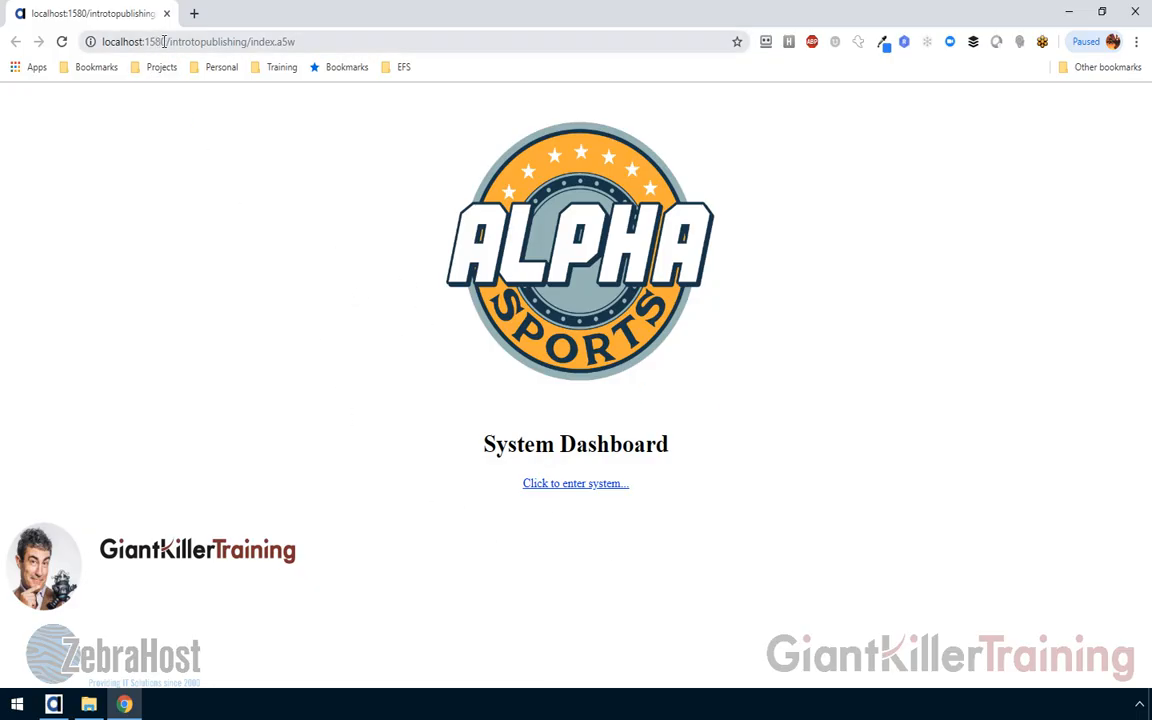
left_click_drag(170, 42, 299, 42)
left_click(306, 165)
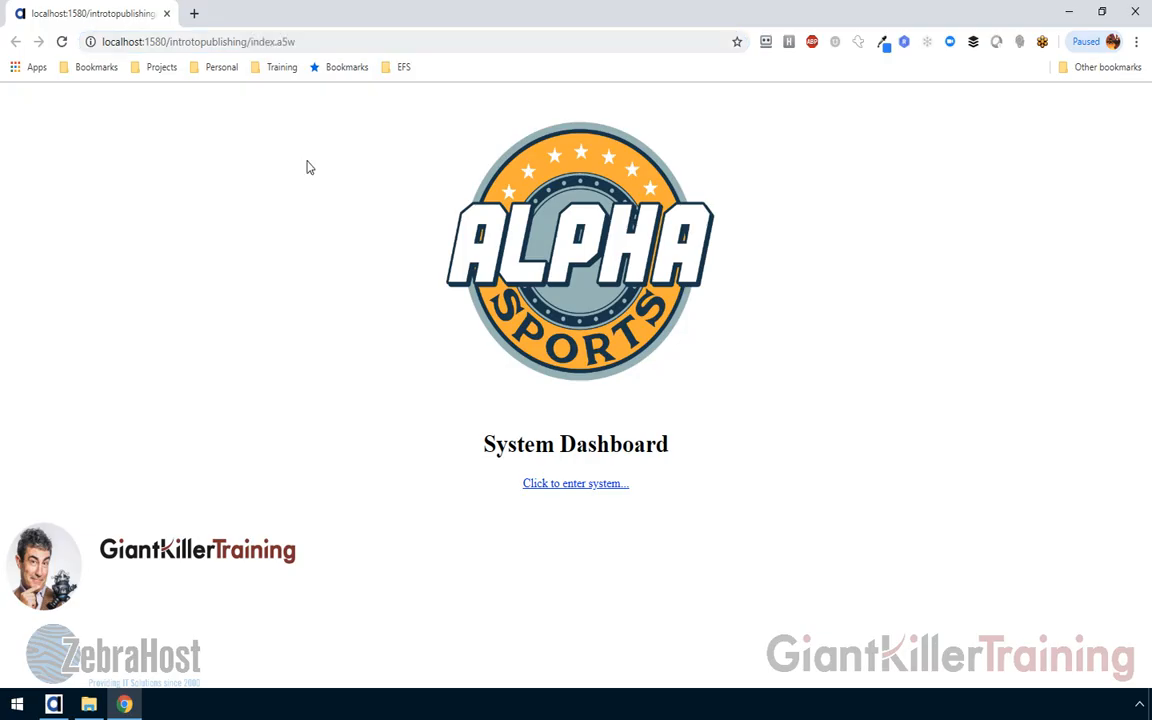
Step: Enter the published dashboard, browse Customers and Directory, select a customer, then return to Alpha Anywhere
left_click(554, 492)
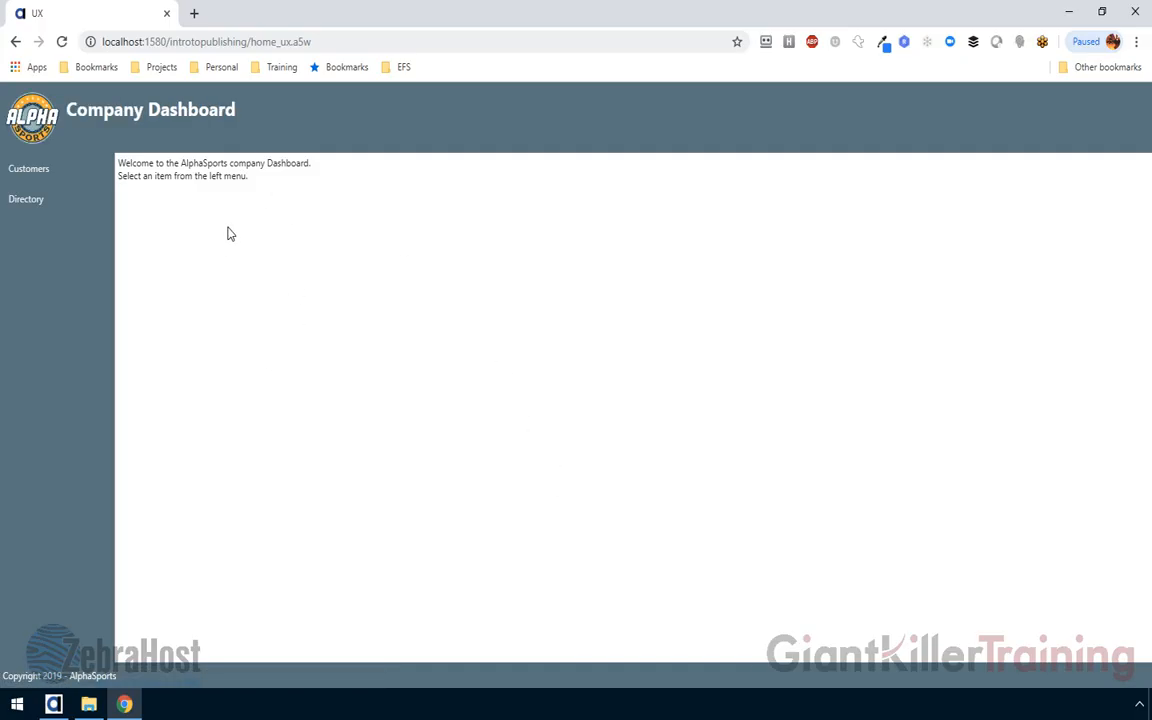
left_click(30, 178)
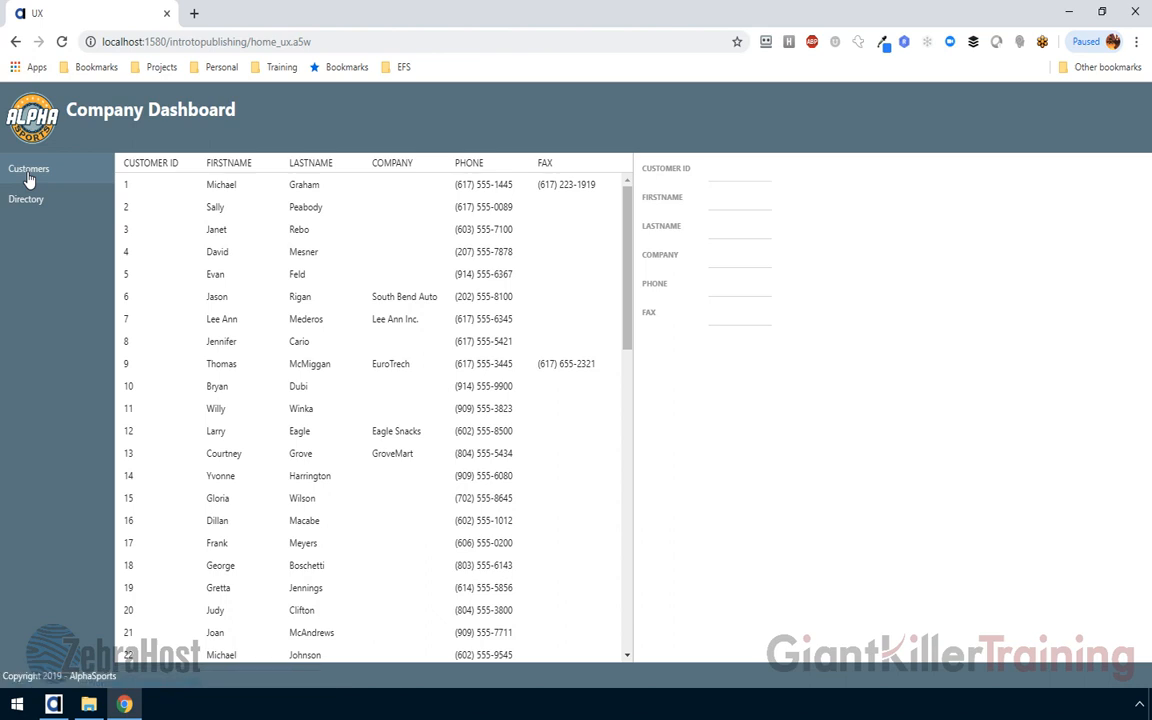
left_click(31, 205)
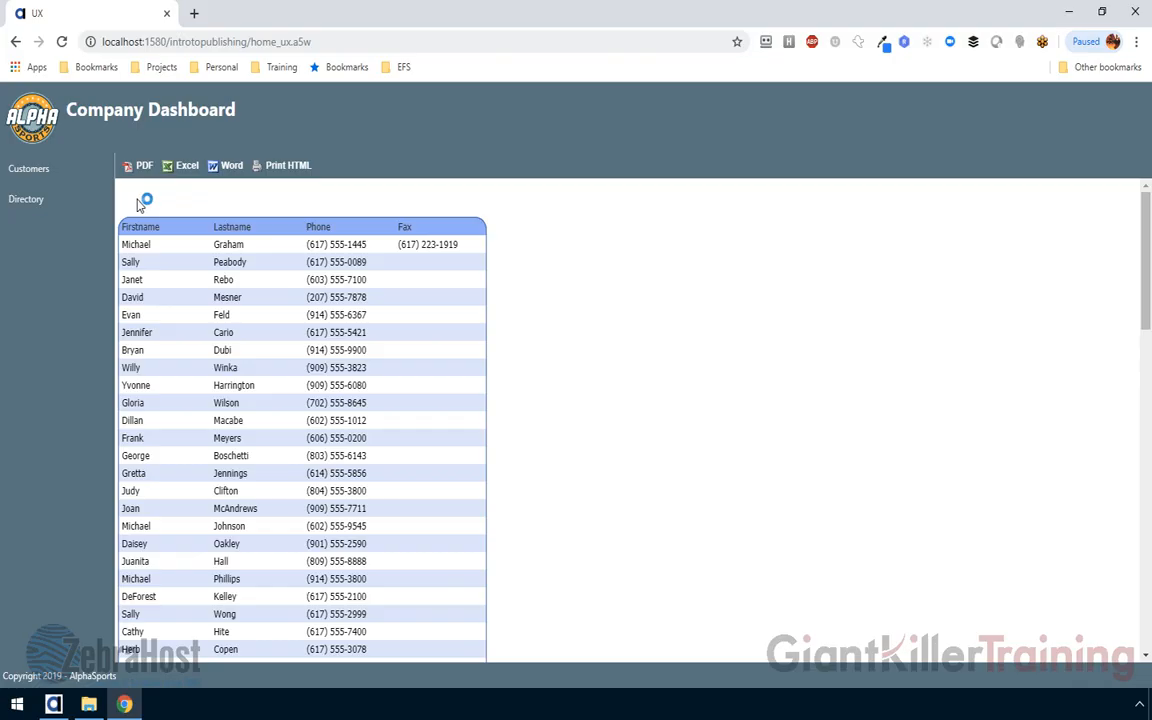
left_click(62, 177)
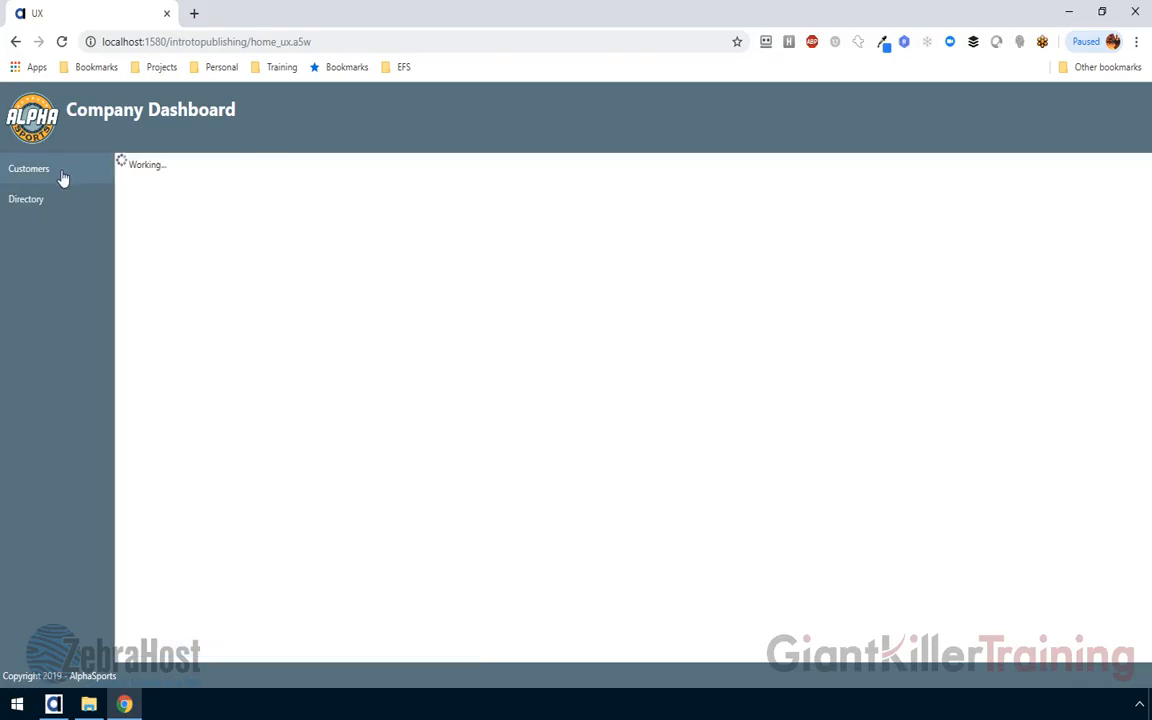
left_click(195, 208)
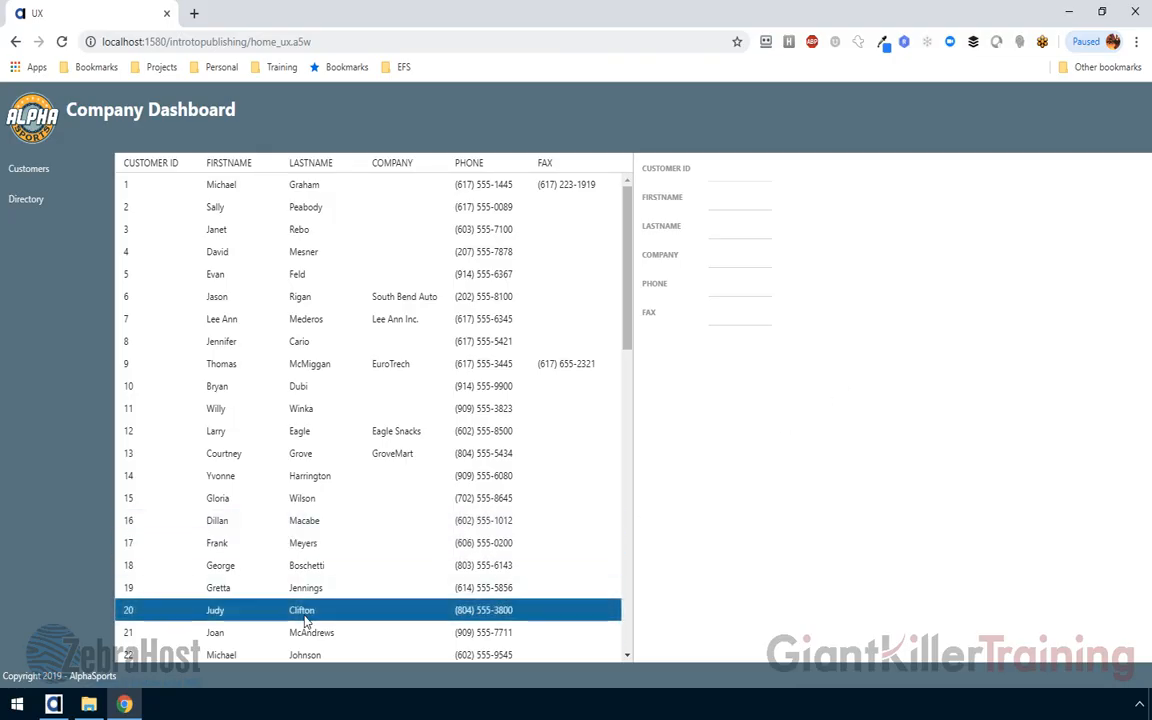
left_click(56, 704)
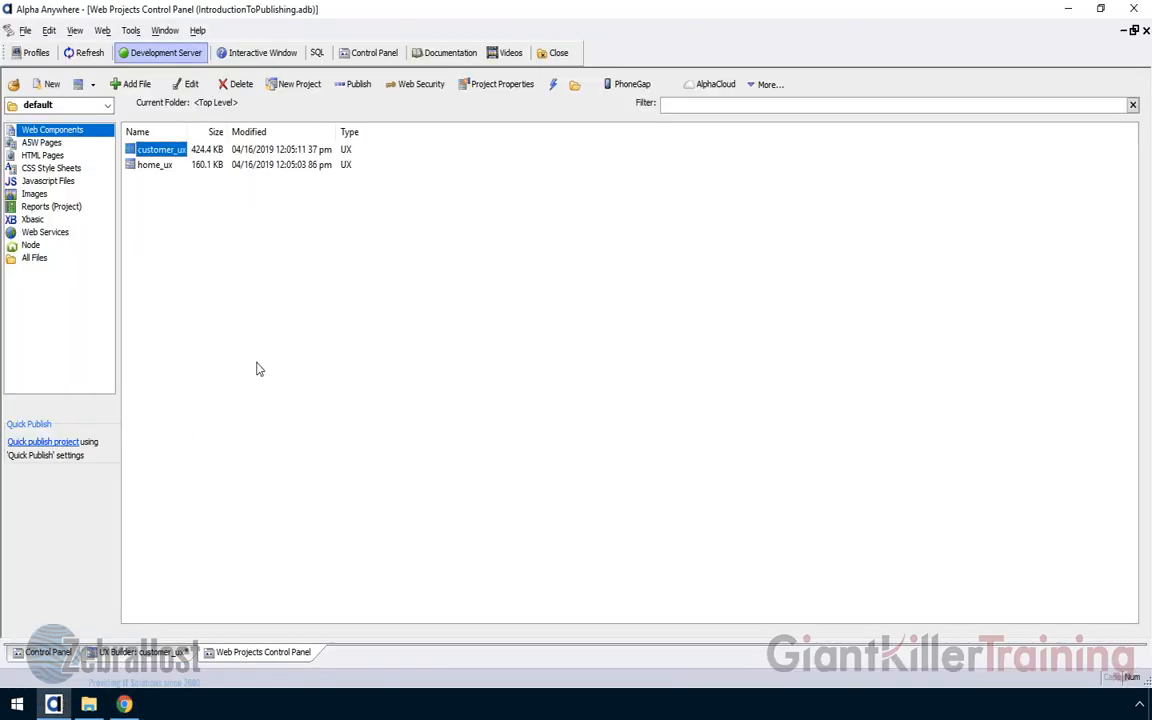
Step: Open the home_ux component and edit the Company Dashboard header's static text
left_click(152, 167)
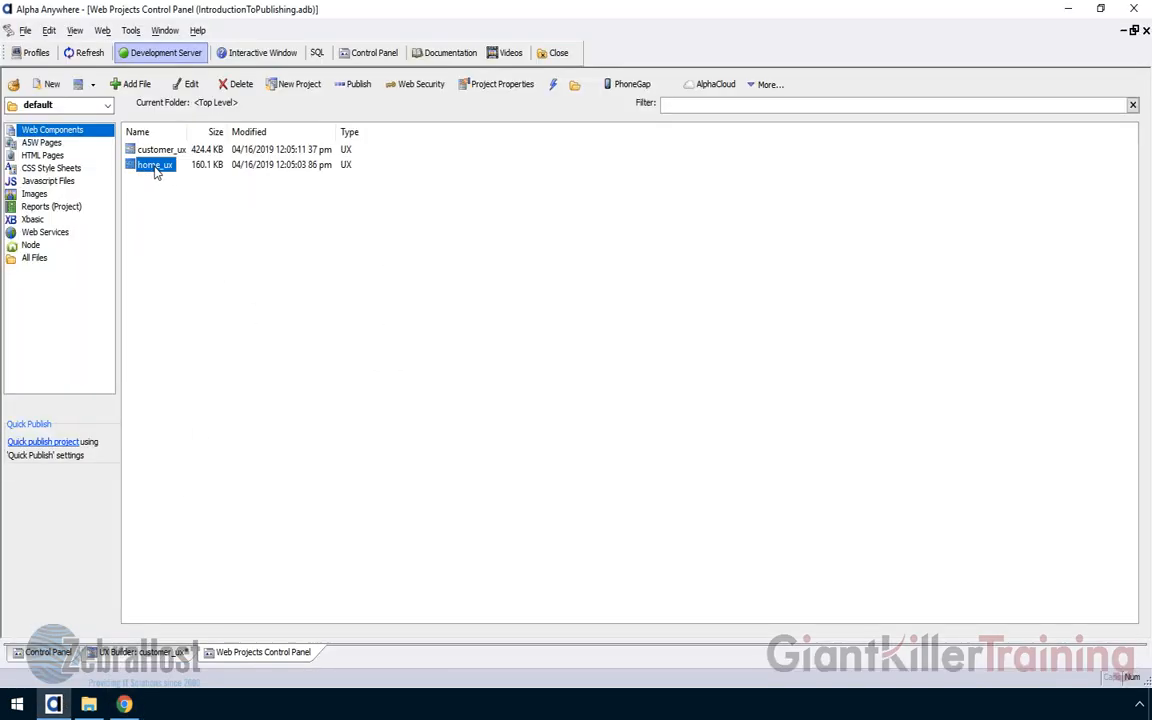
left_click(155, 166)
double_click(155, 165)
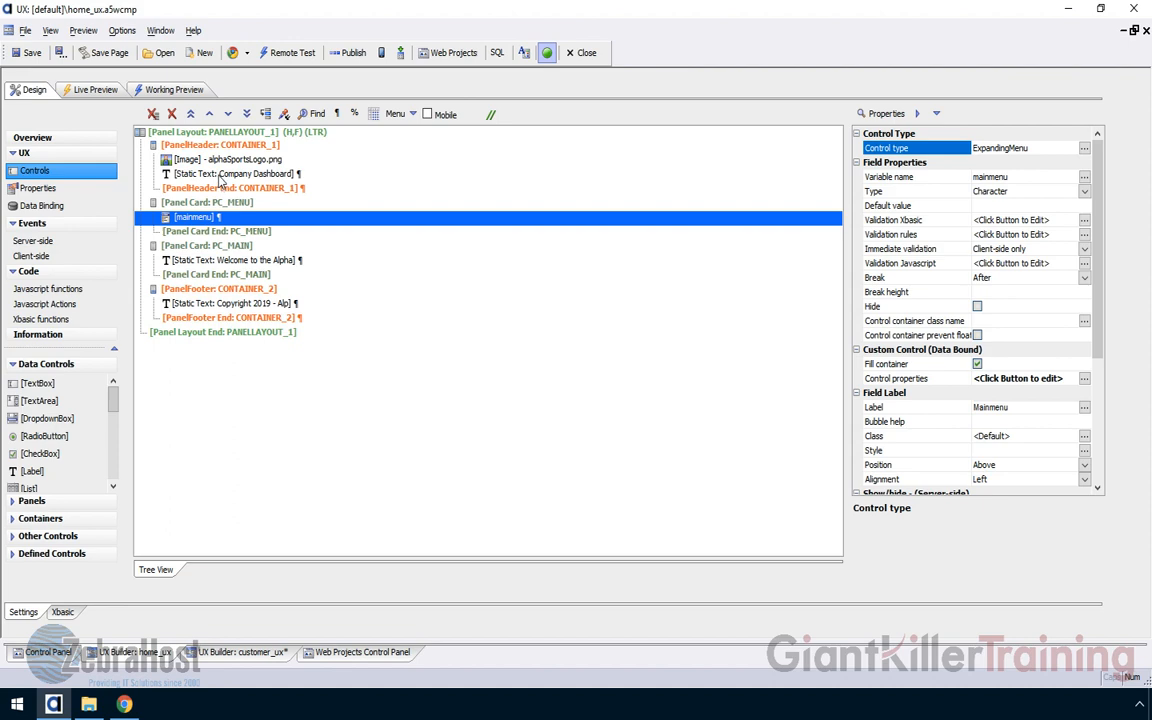
left_click(200, 172)
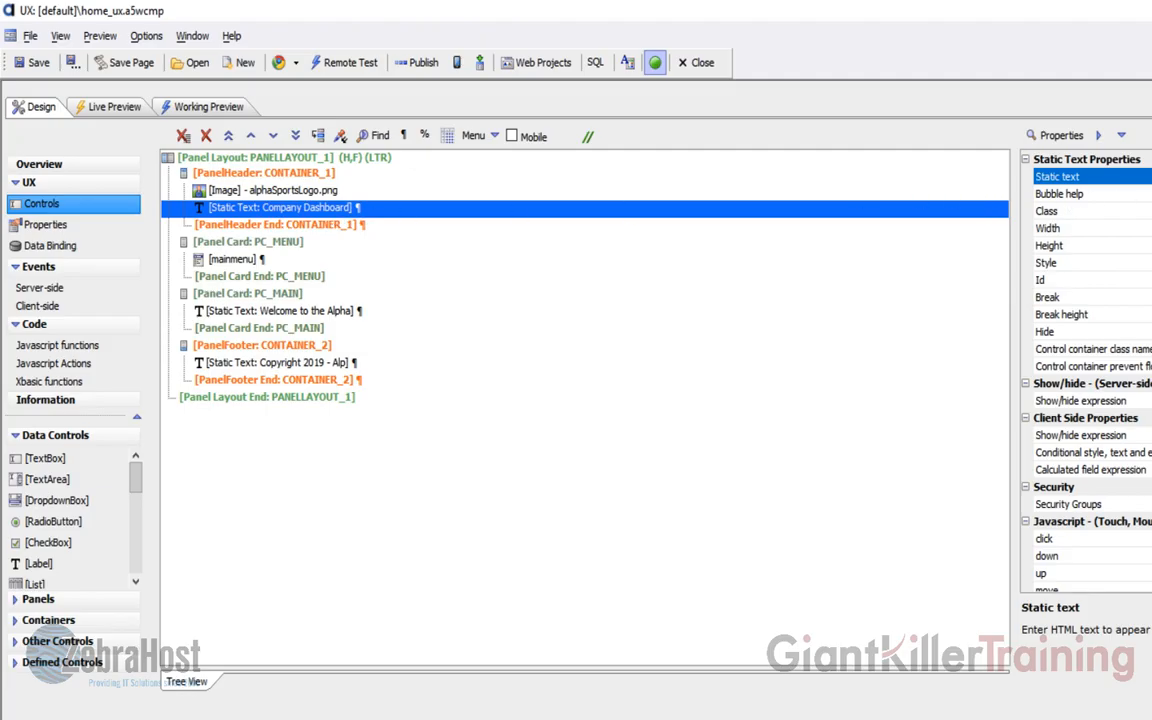
left_click(1150, 176)
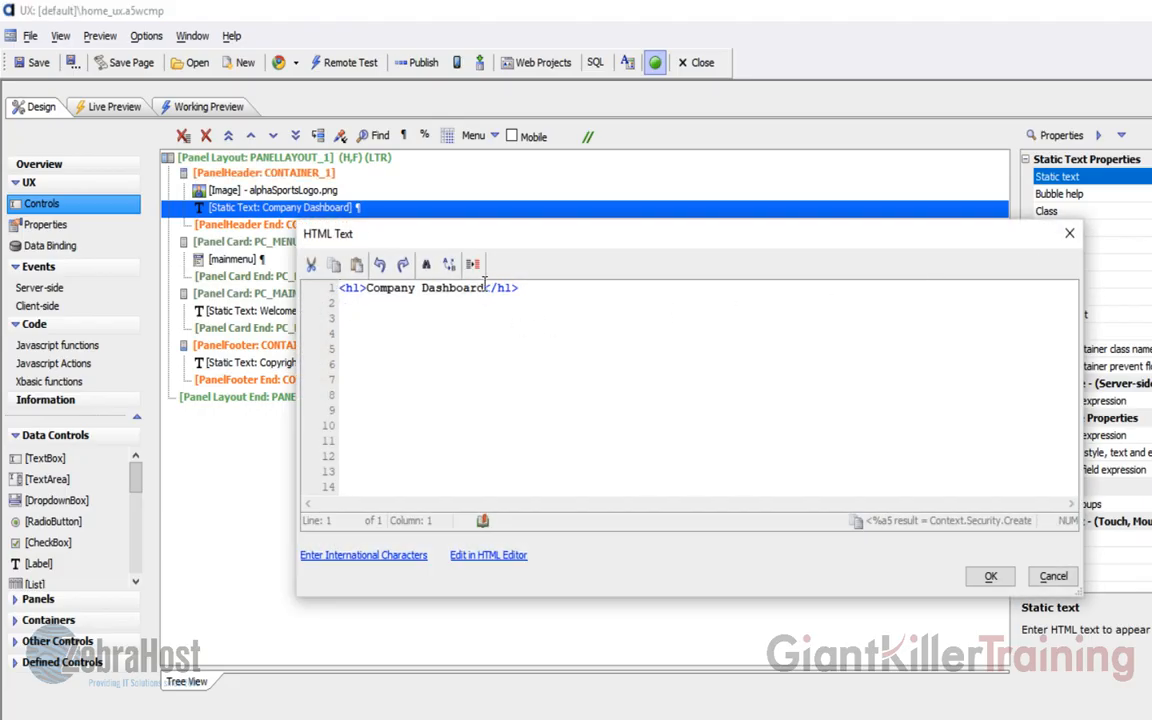
Step: Insert 'System ' so the header reads Company System Dashboard, then save home_ux
left_click(485, 288)
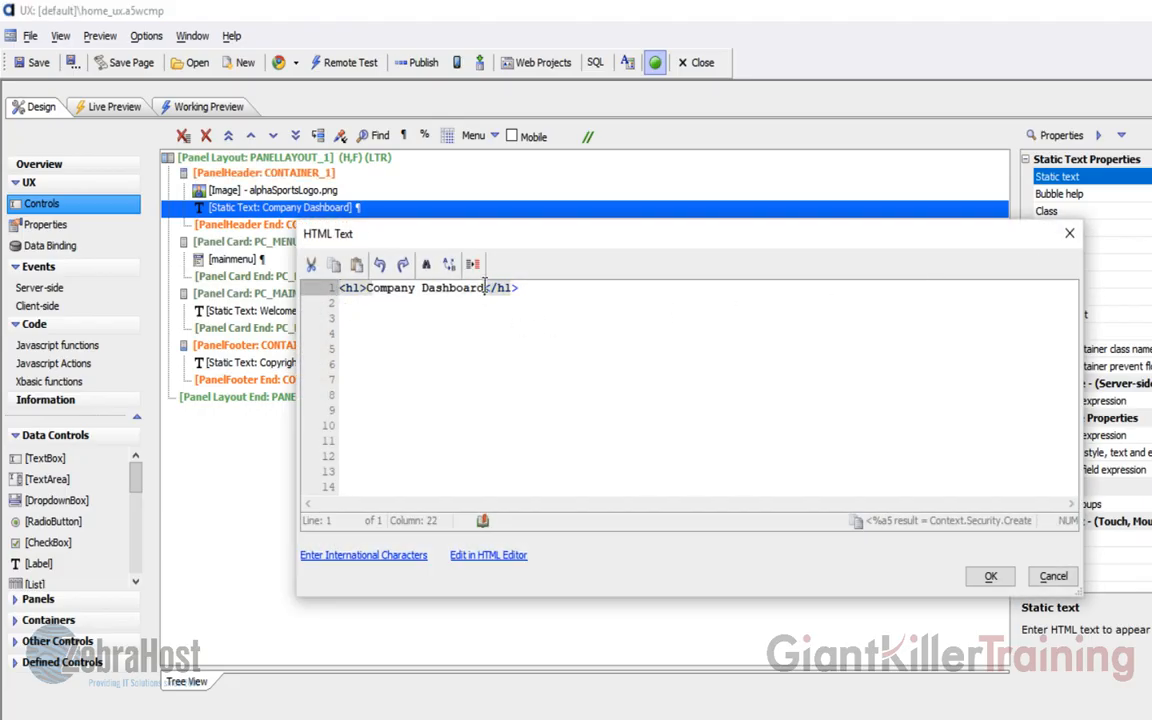
left_click(421, 288)
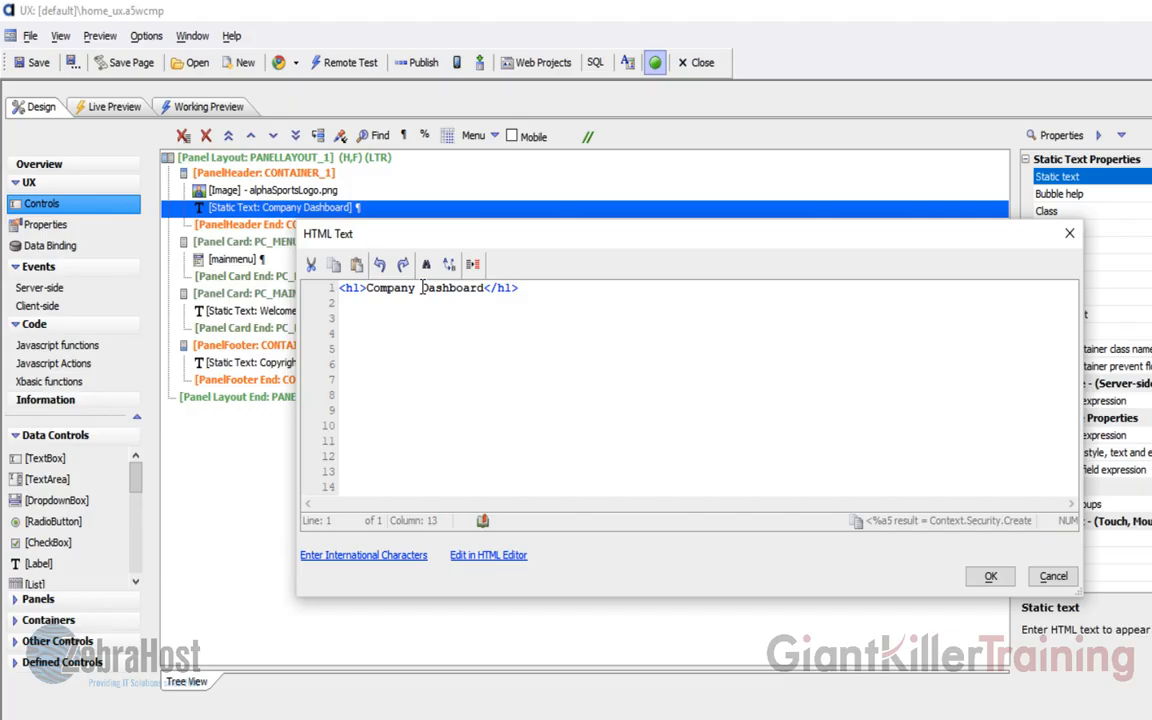
type("System")
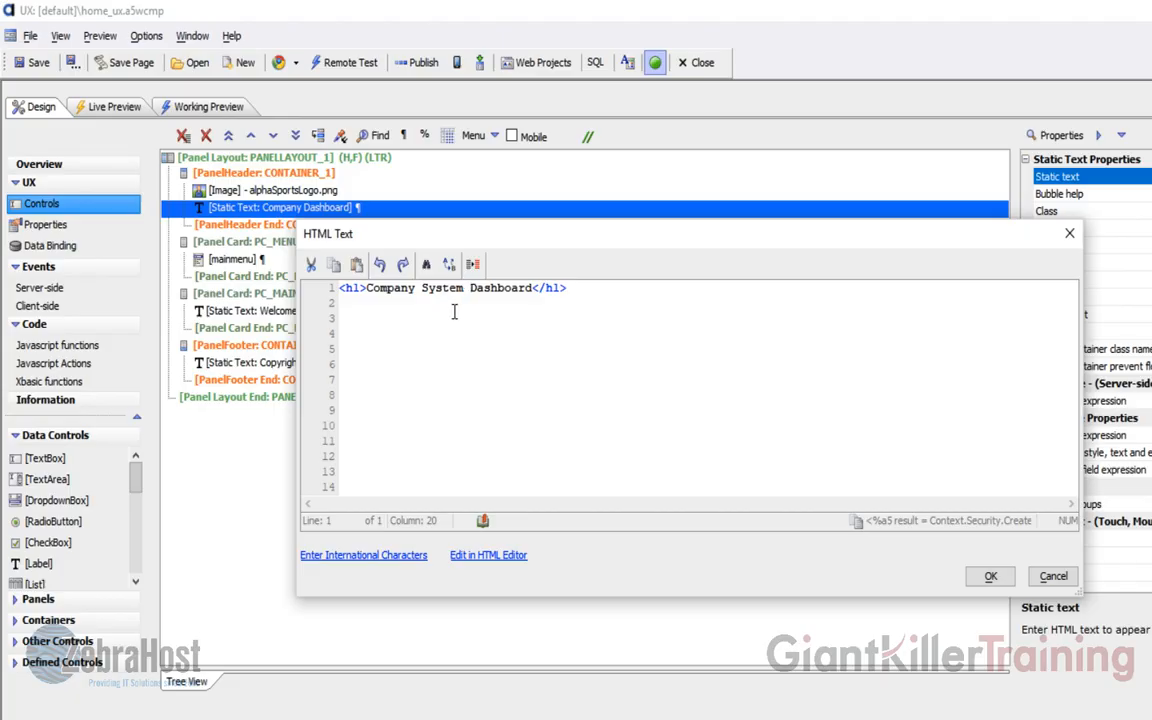
left_click(988, 578)
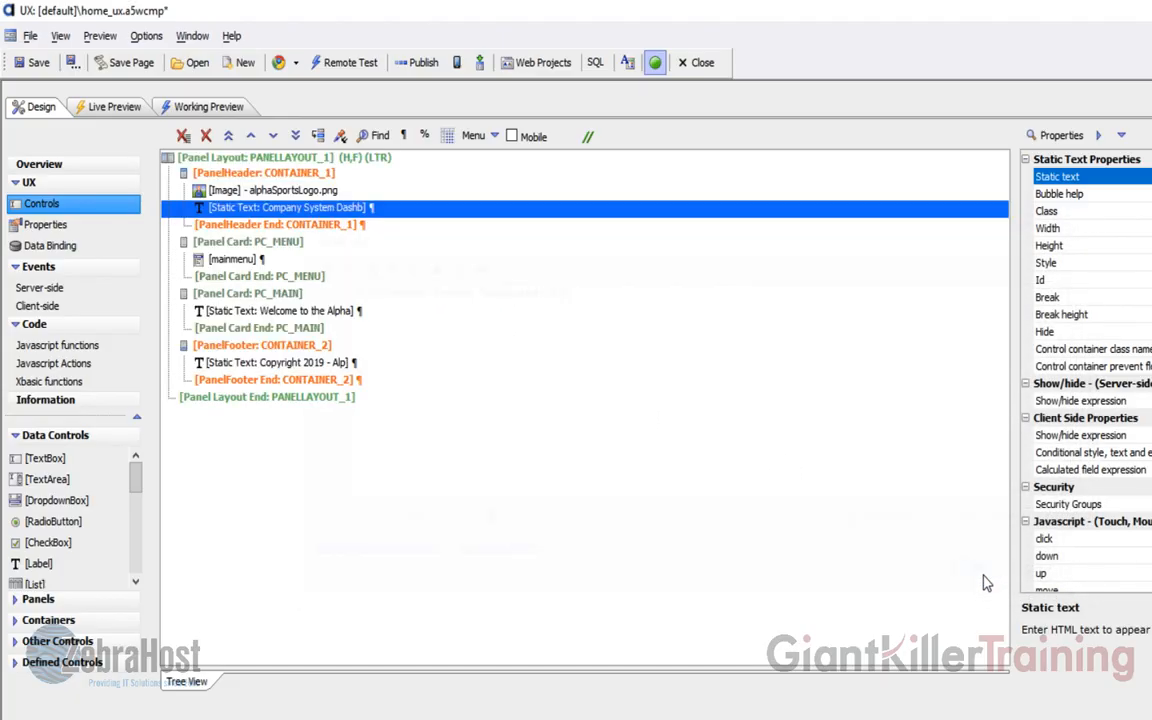
left_click(38, 66)
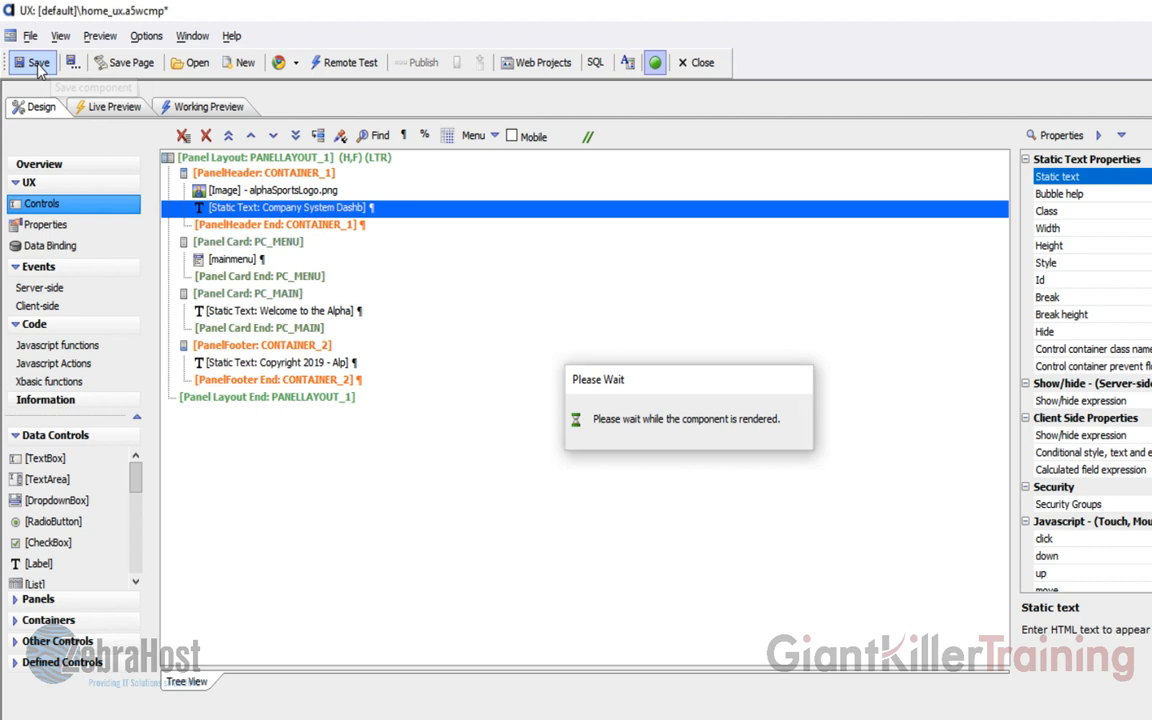
left_click(123, 210)
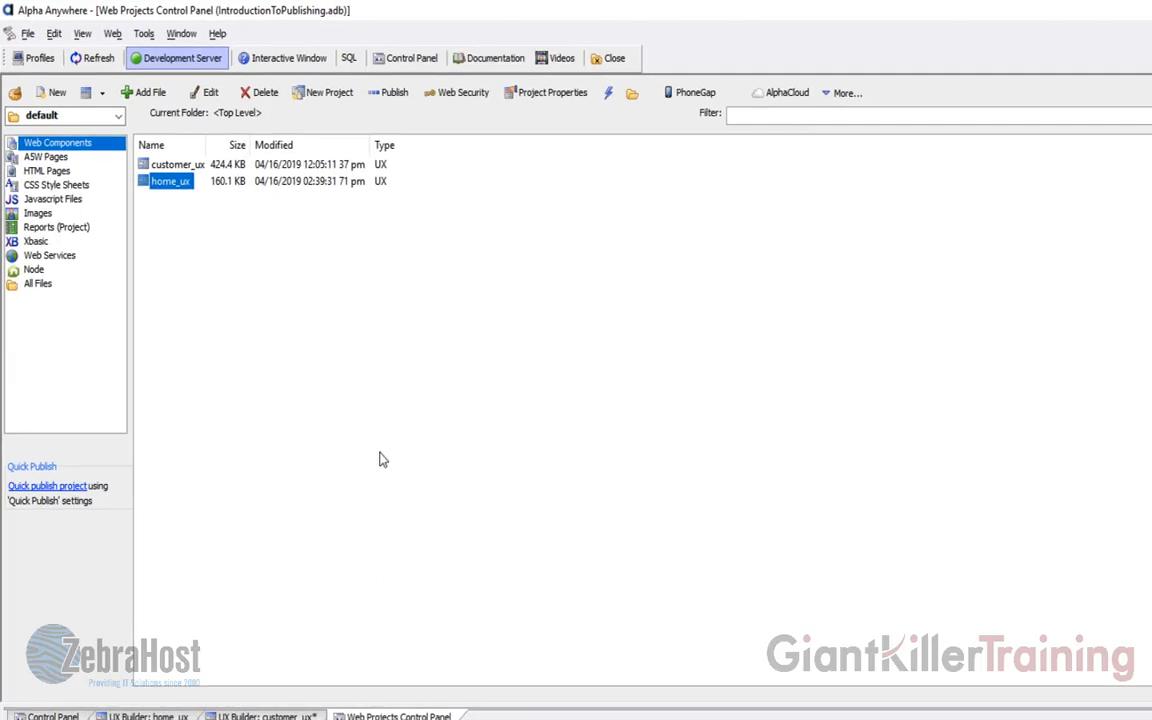
Step: Republish all project files to Local Webroot with 'Launch browser after files are published' enabled
left_click(393, 97)
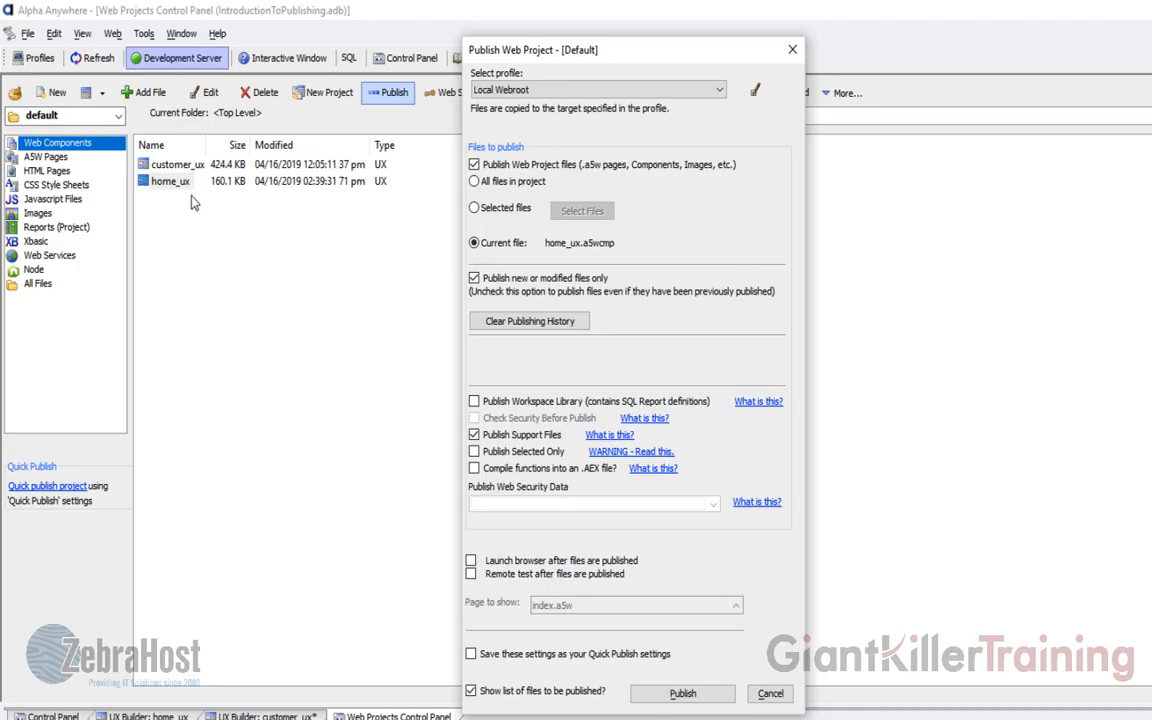
left_click(475, 182)
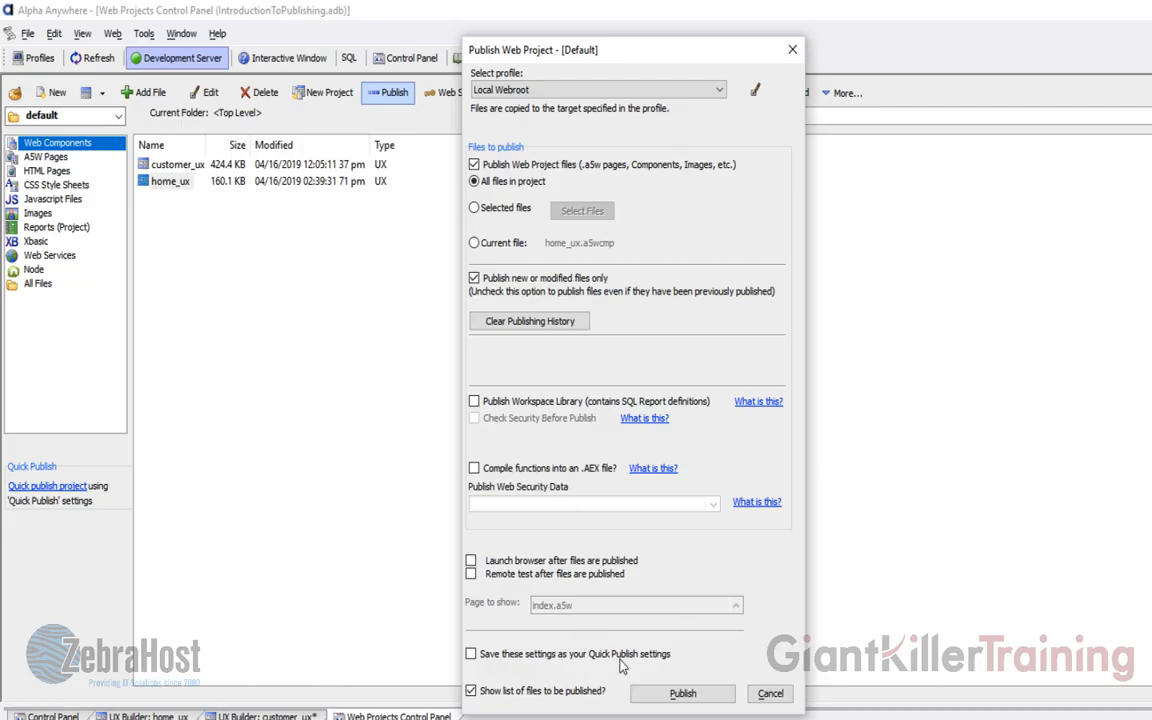
left_click(471, 560)
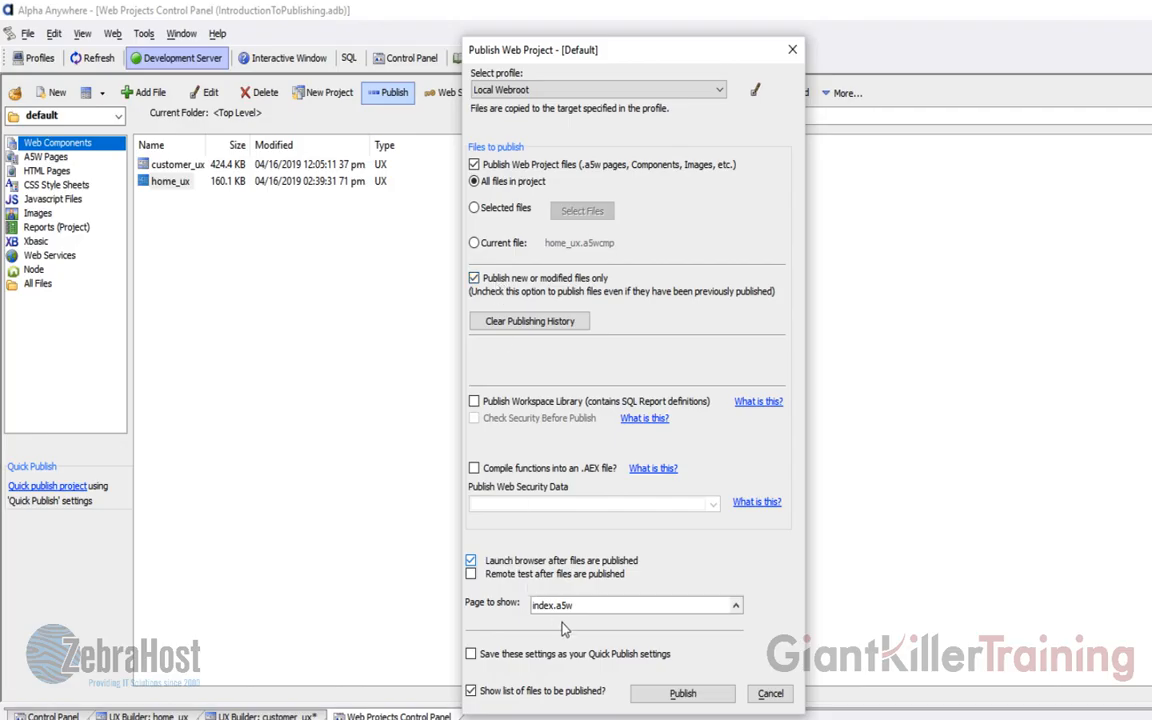
left_click(680, 694)
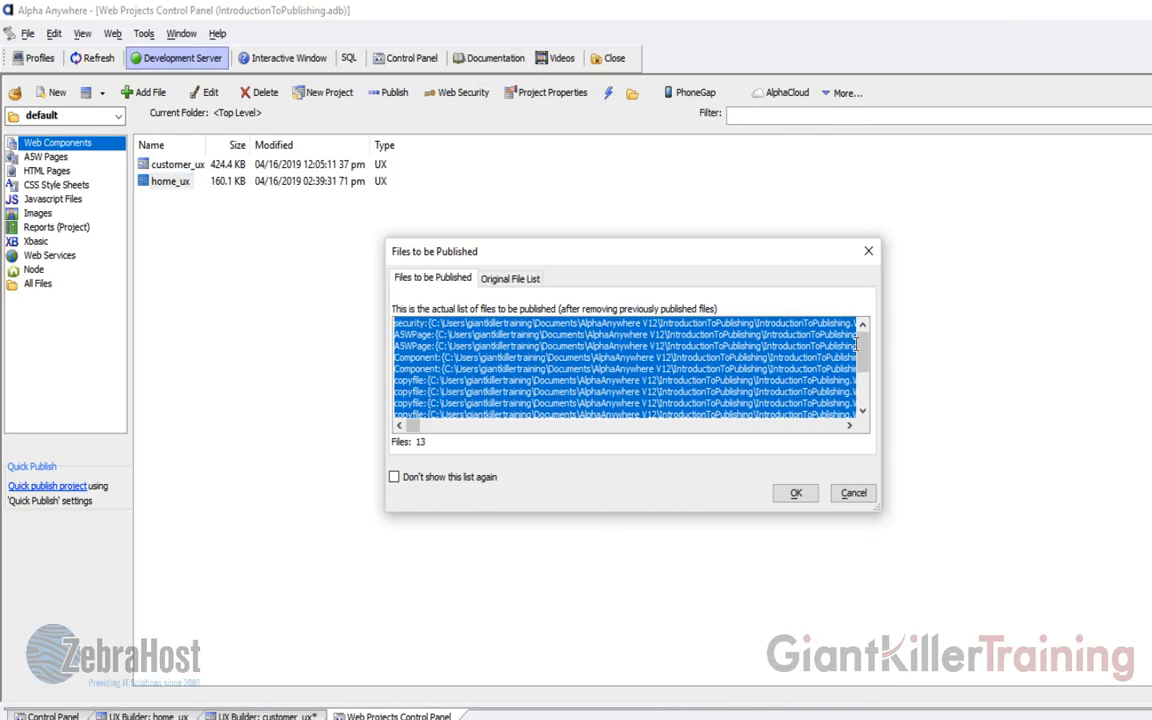
Step: Accept the 13 queued files and dismiss the publishing-complete message so index.a5w opens in Chrome
mouse_move(863, 350)
left_mouse_down()
mouse_move(864, 365)
mouse_move(863, 333)
left_mouse_up()
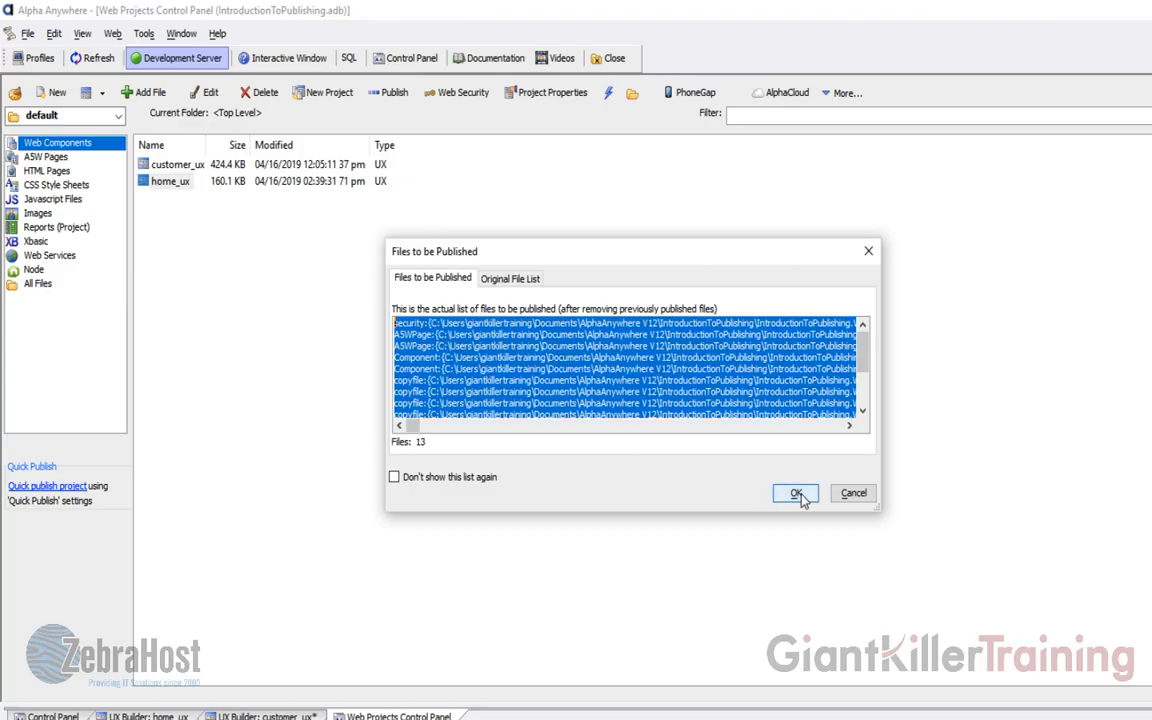
left_click(802, 496)
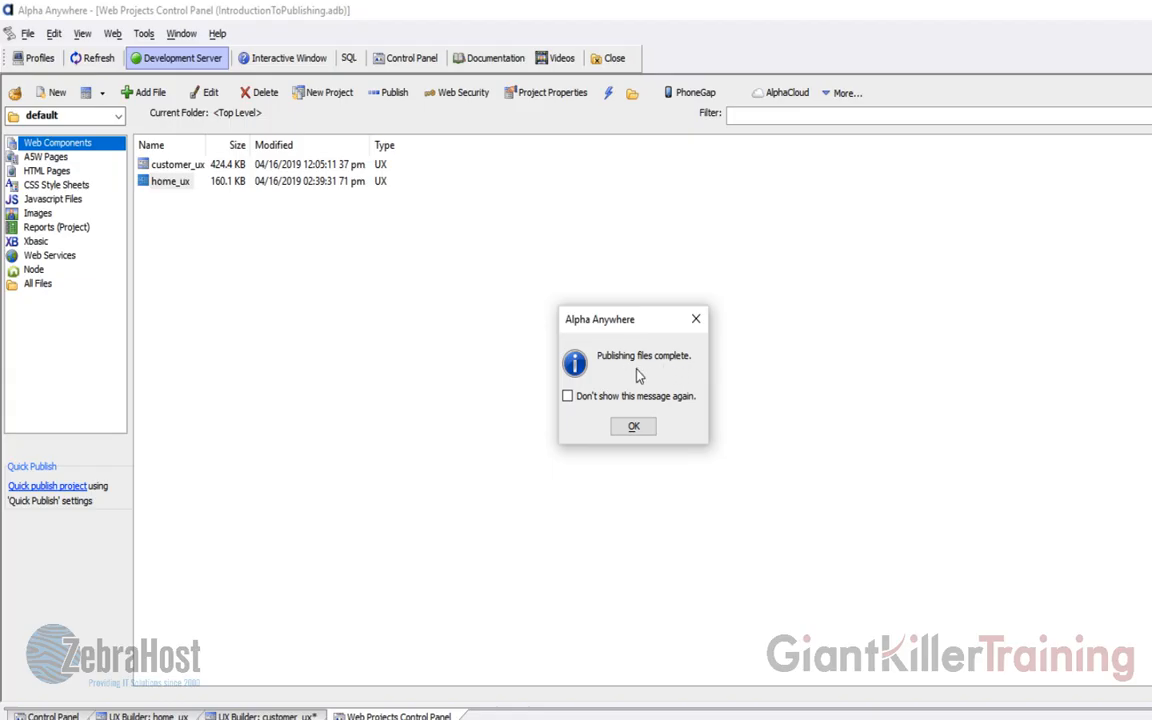
left_click(634, 428)
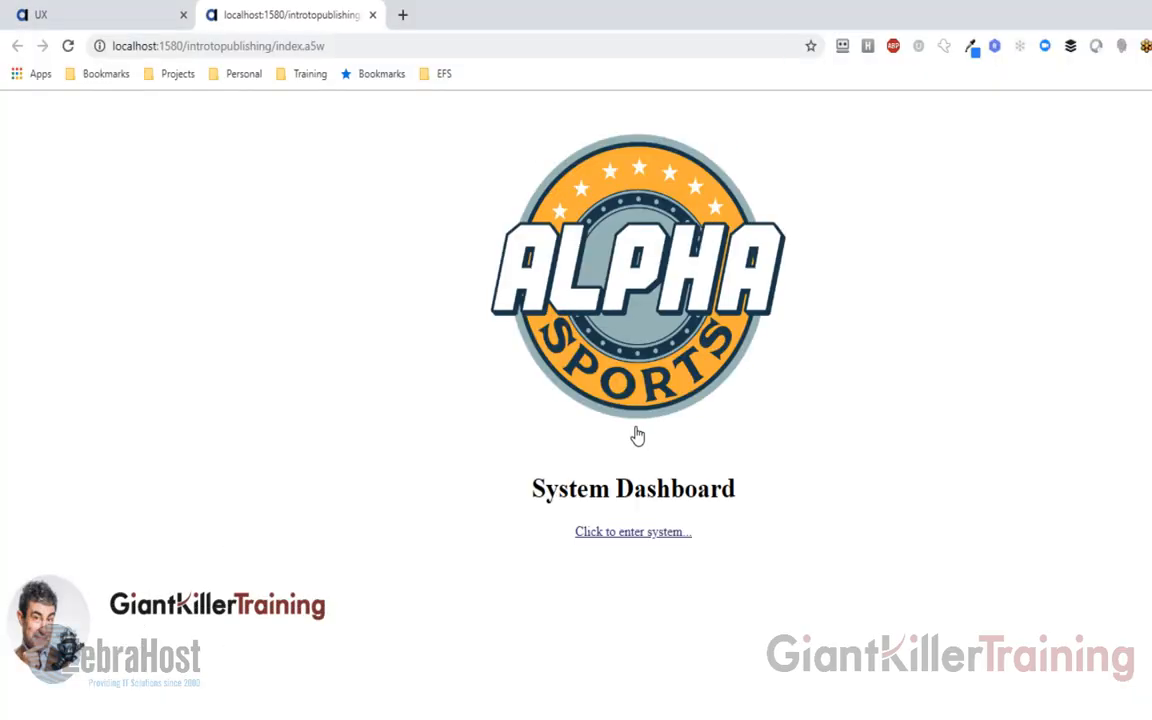
Step: Enter the system, reload the older dashboard tab to show the new header, and close the duplicate tab
left_click(653, 533)
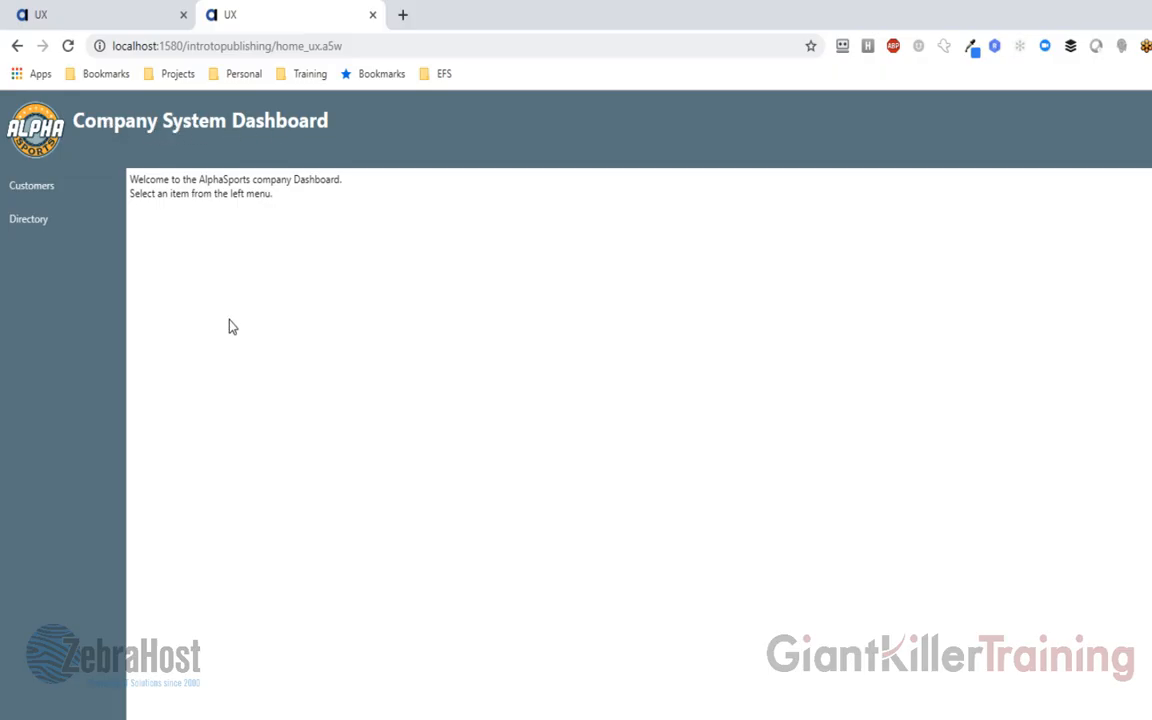
left_click(110, 25)
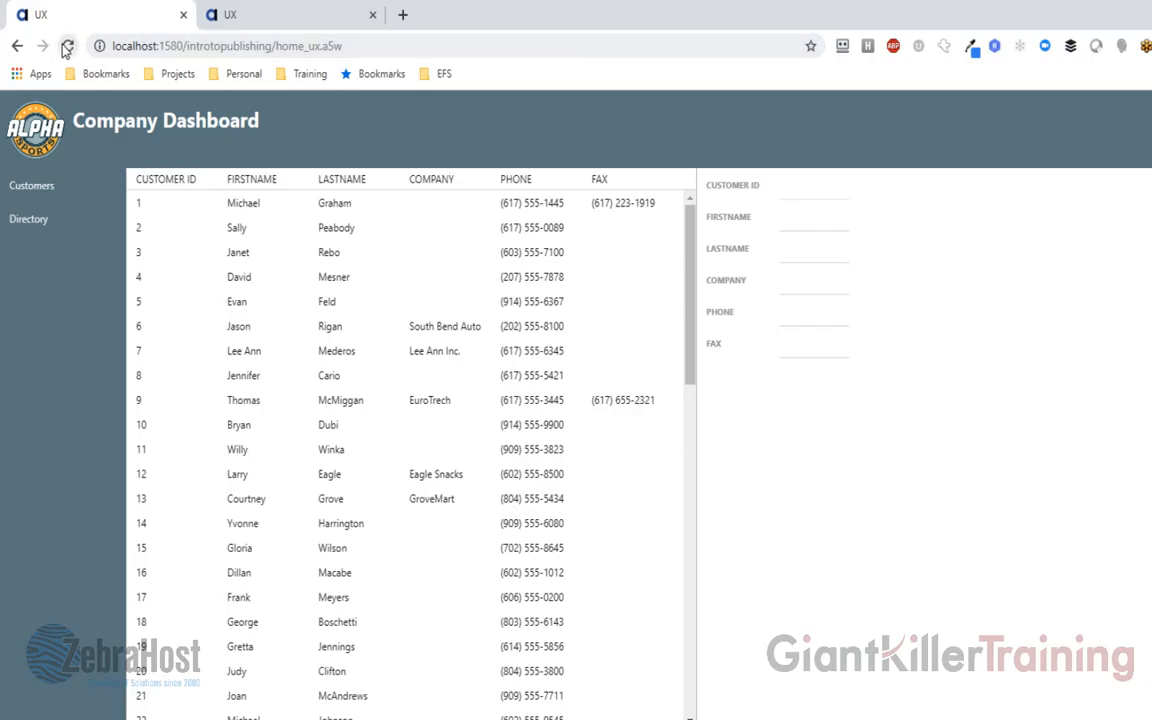
left_click(68, 46)
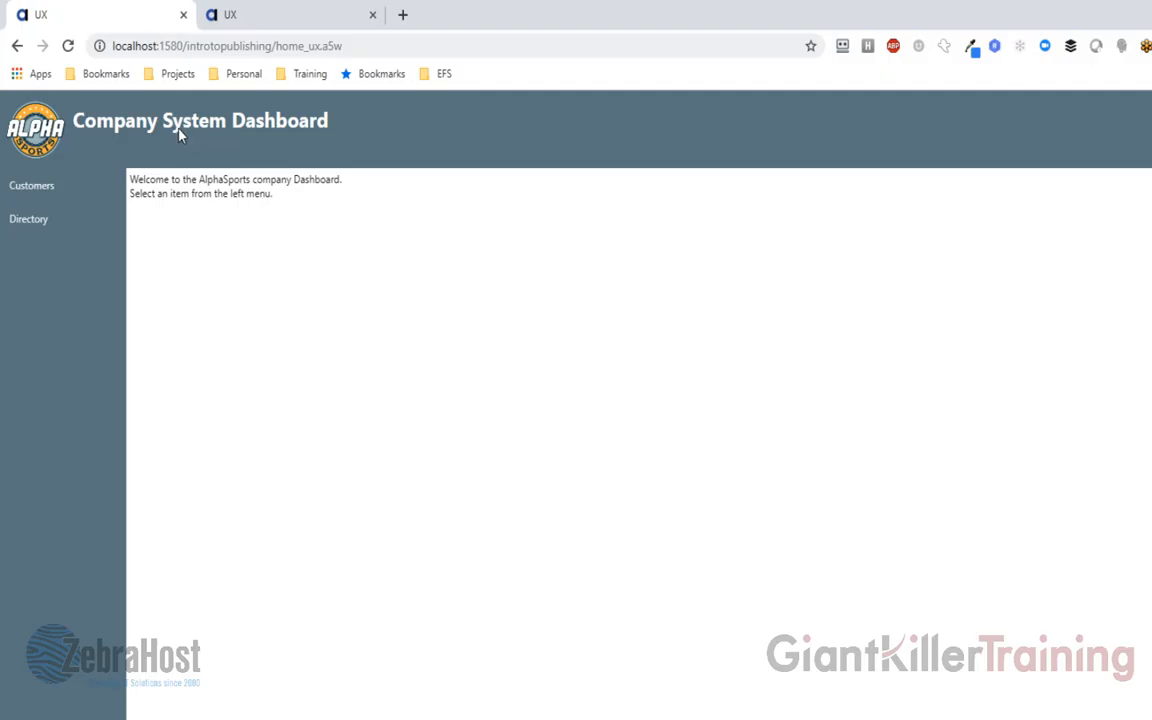
left_click(73, 49)
left_click(184, 15)
left_click(100, 718)
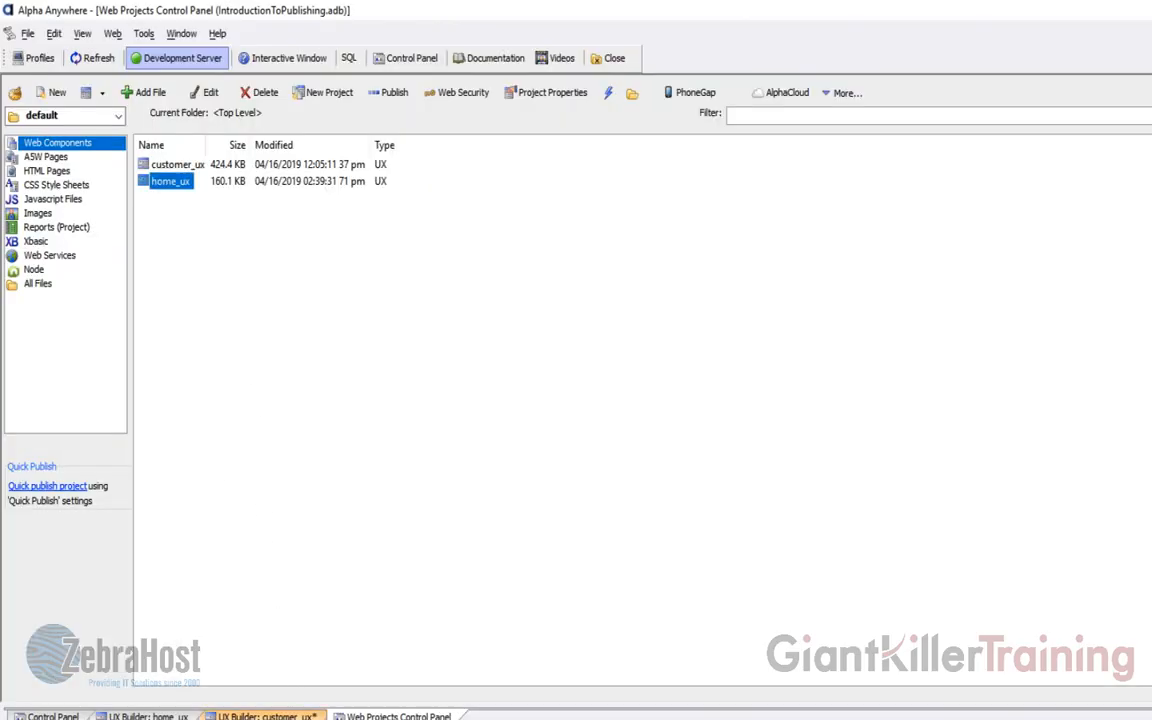
Step: In the home_ux builder, delete 'System' from the header static text, leaving 'Company Dashboard'
left_click(265, 716)
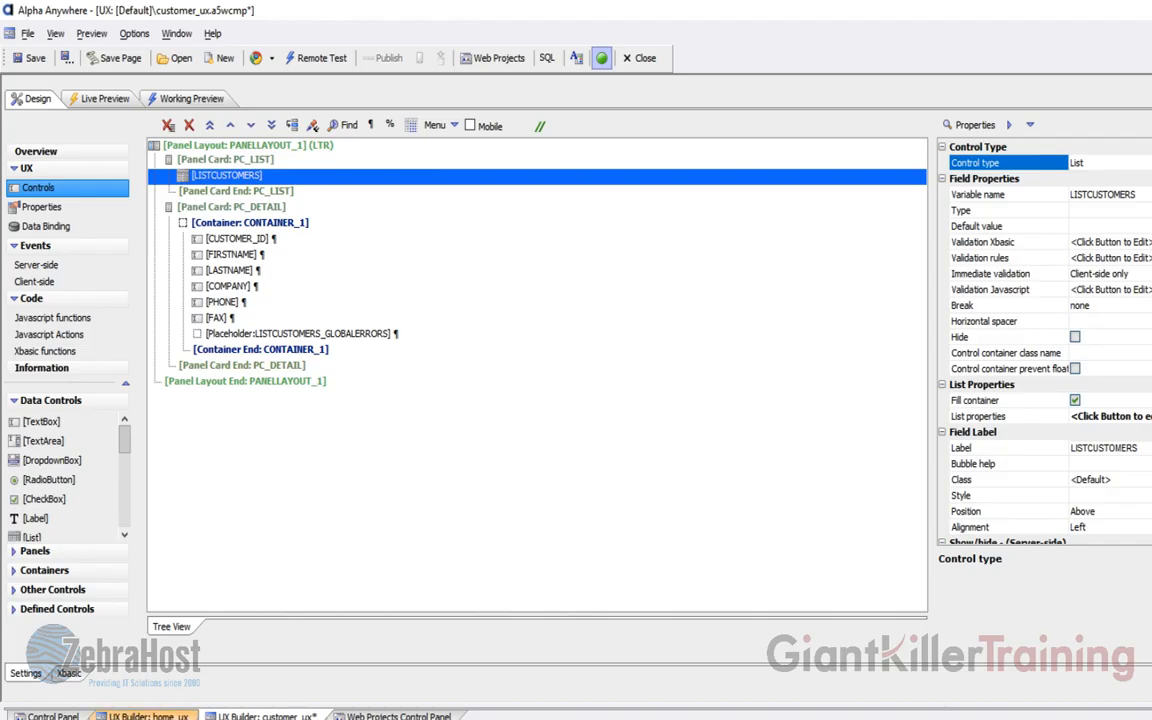
left_click(148, 716)
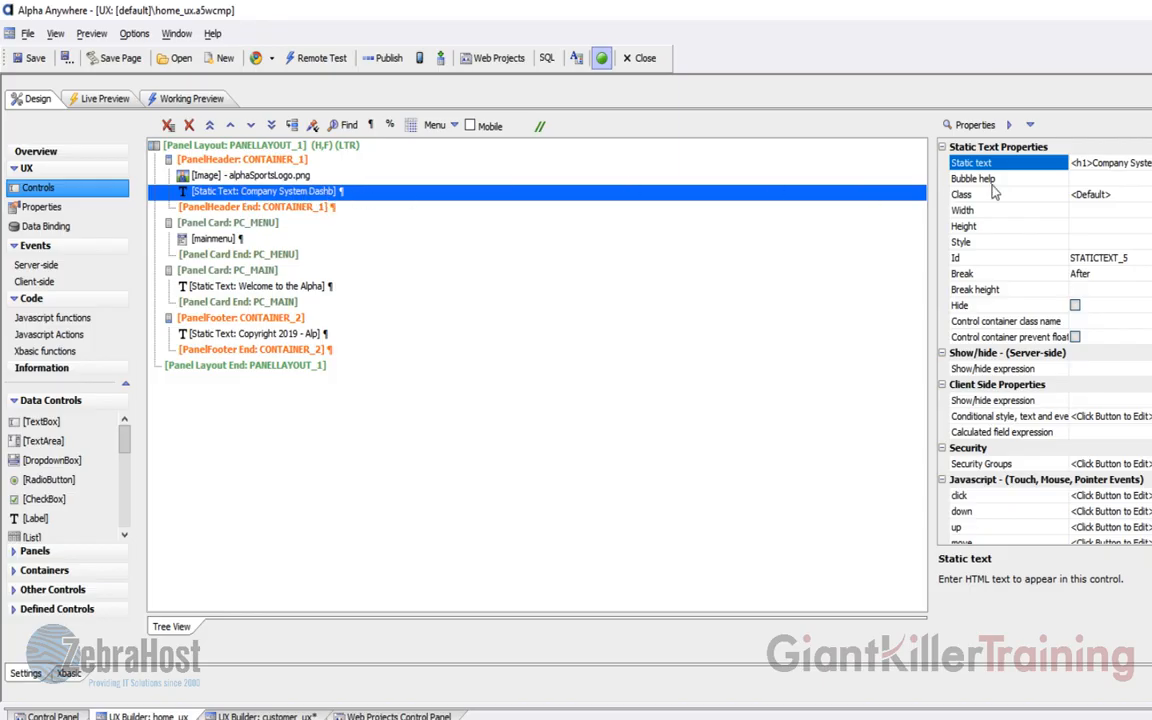
left_click(1150, 163)
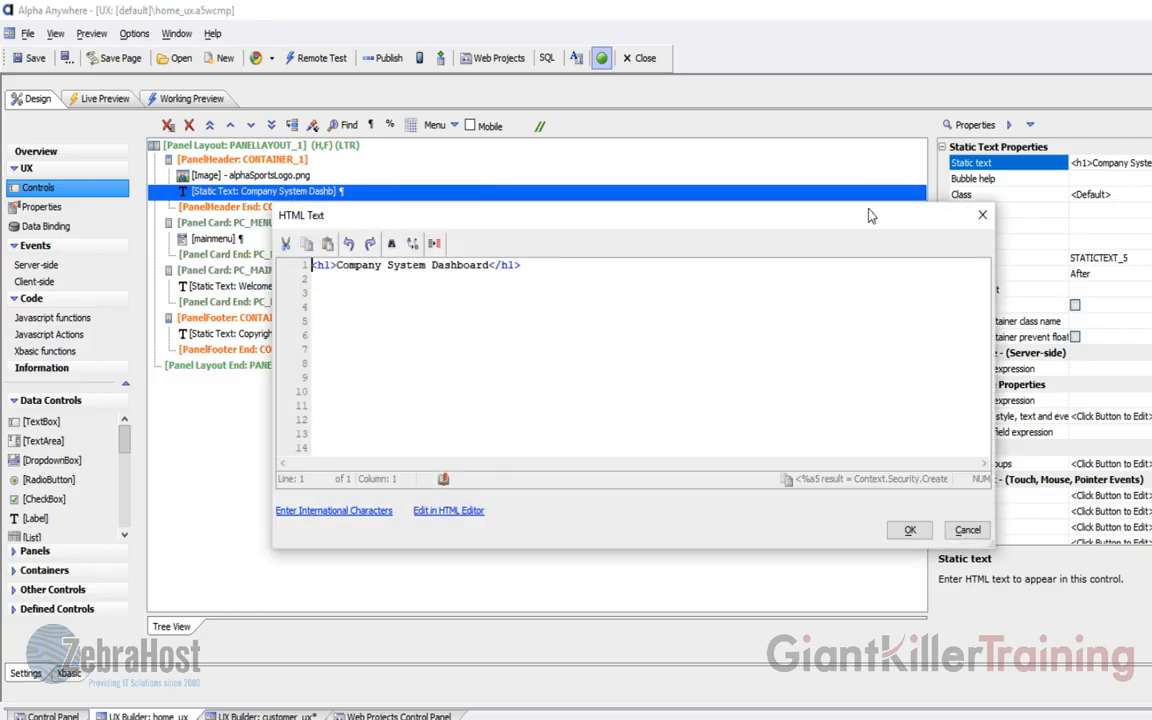
double_click(420, 265)
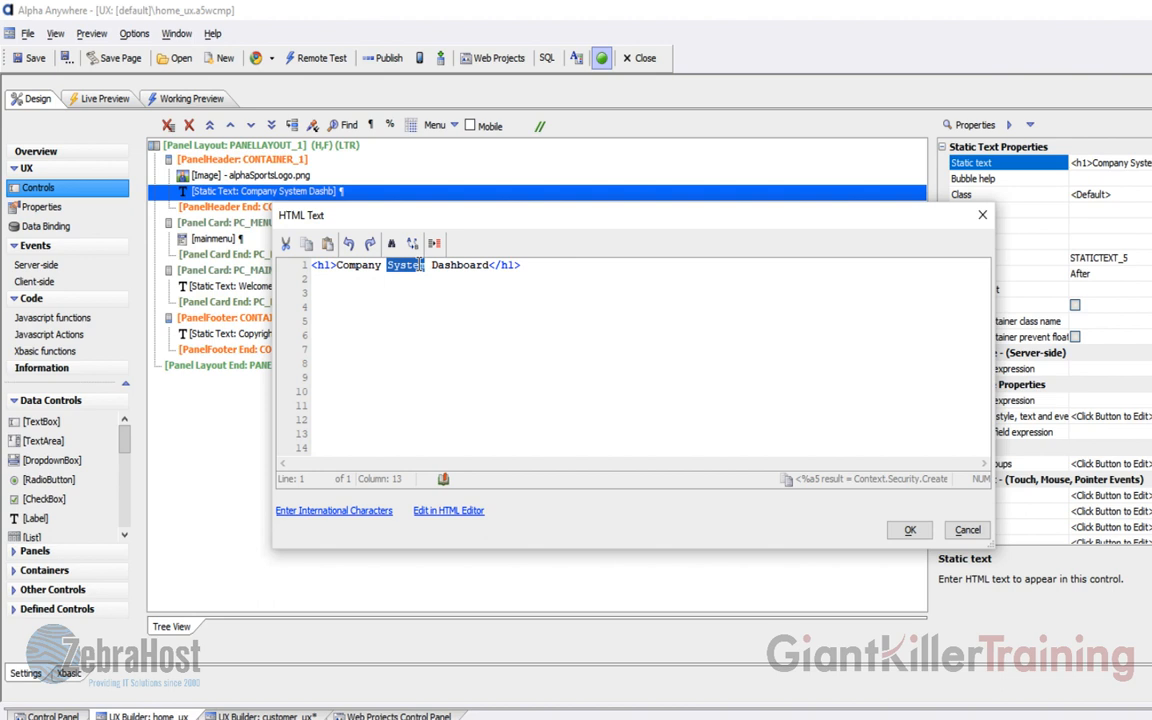
key("BackSpace")
key("BackSpace")
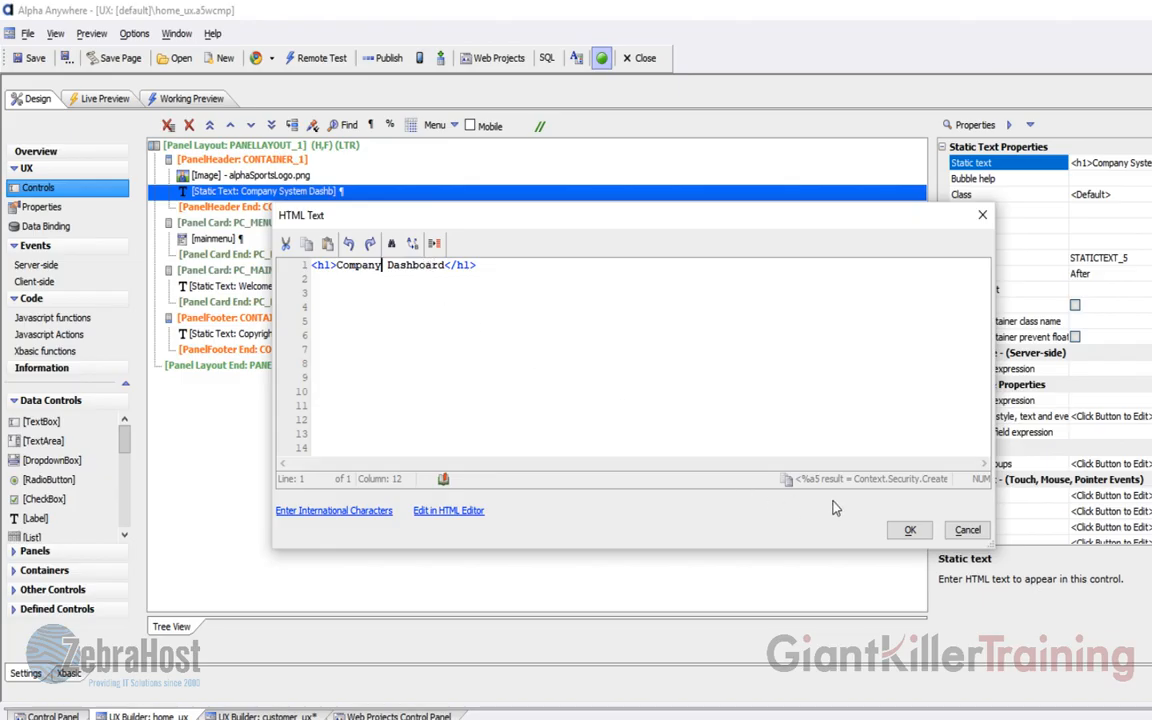
left_click(910, 531)
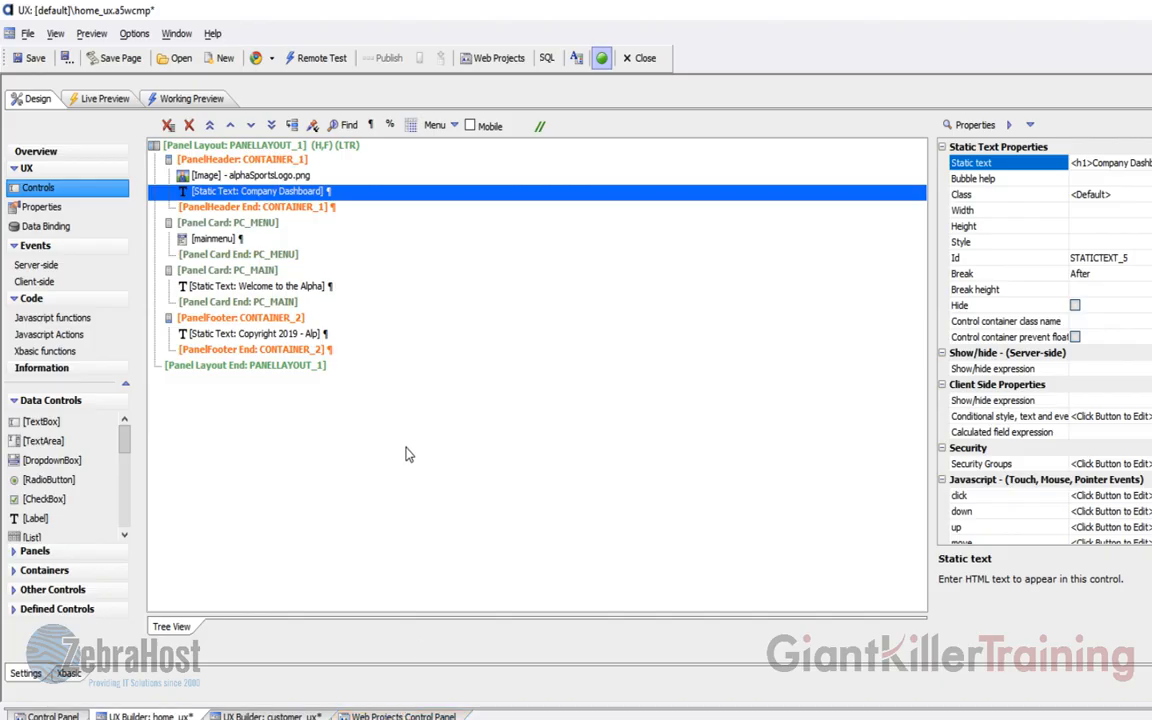
Step: Save home_ux and publish its 8 changed files to Local Webroot
left_click(31, 58)
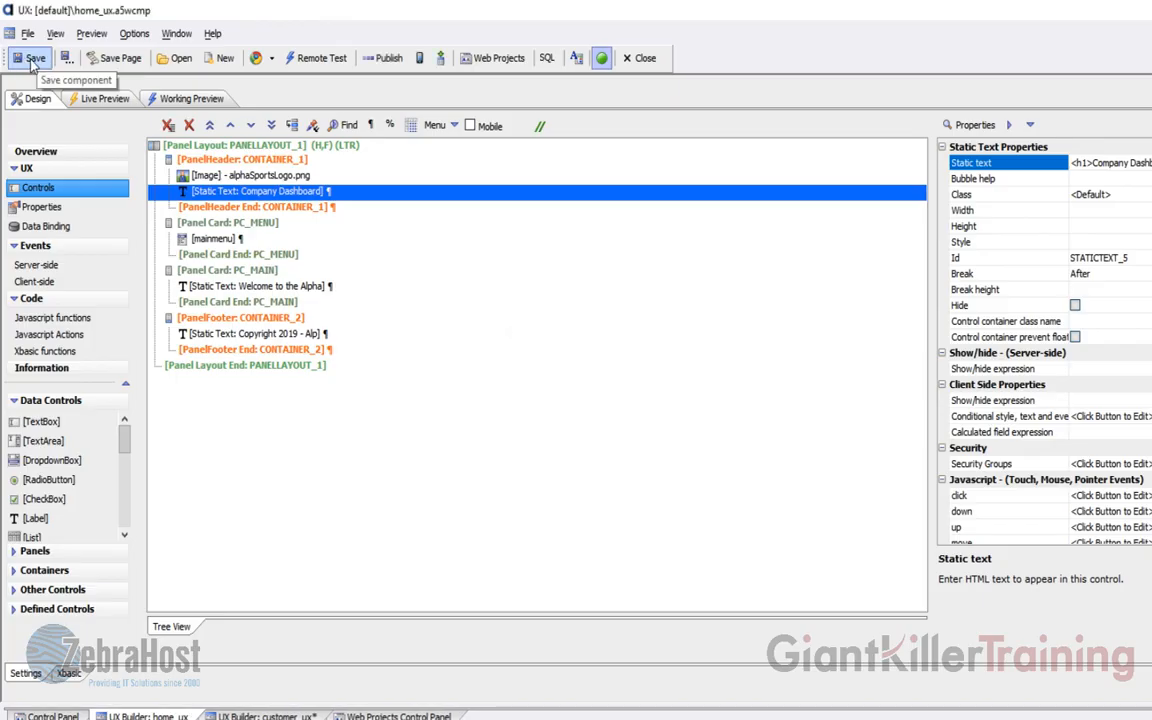
left_click(388, 60)
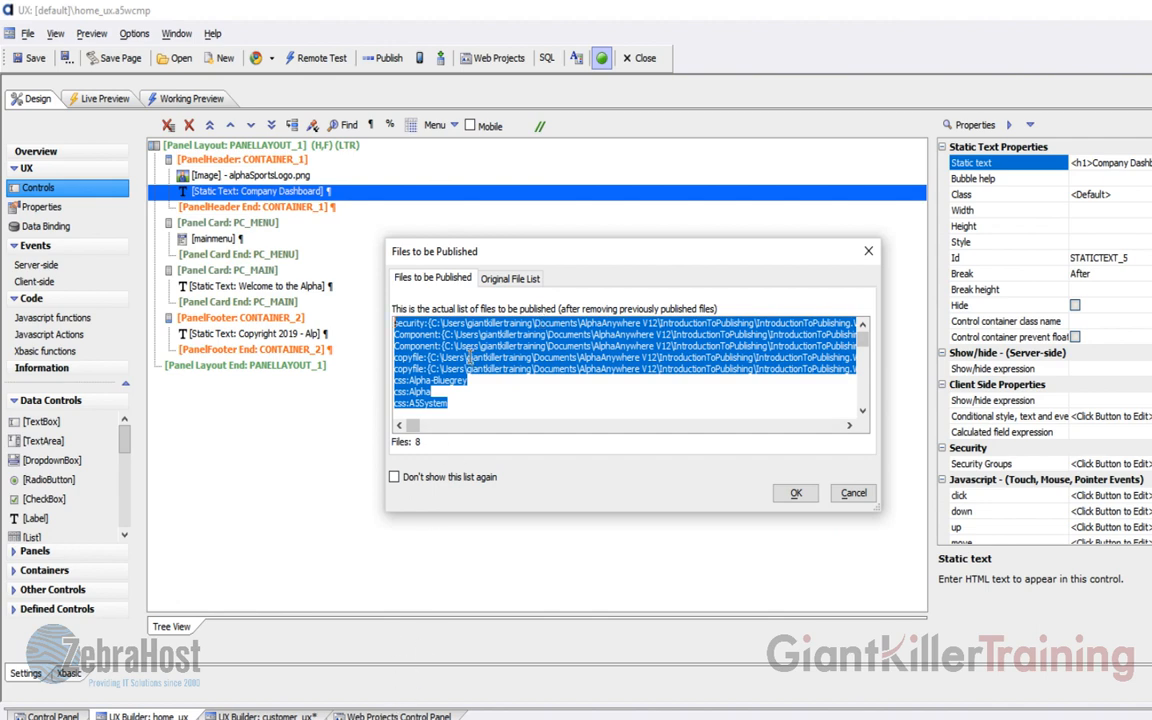
left_click(797, 494)
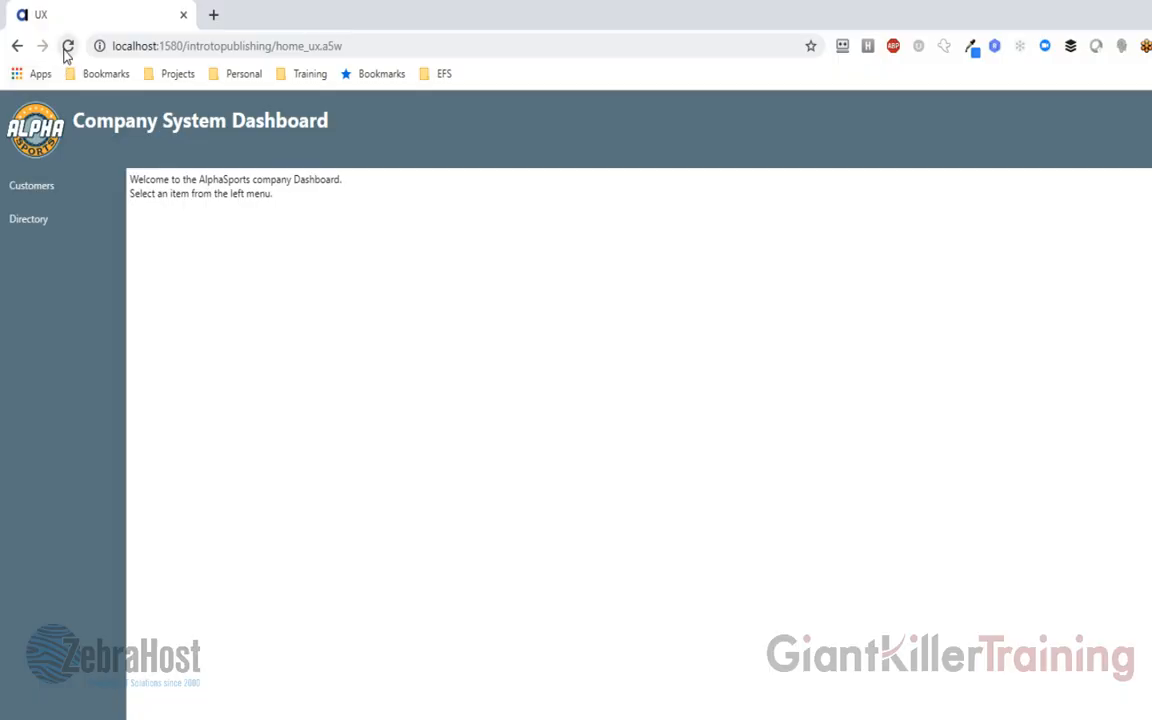
Step: Reload the published dashboard in Chrome to check its header text
left_click(67, 47)
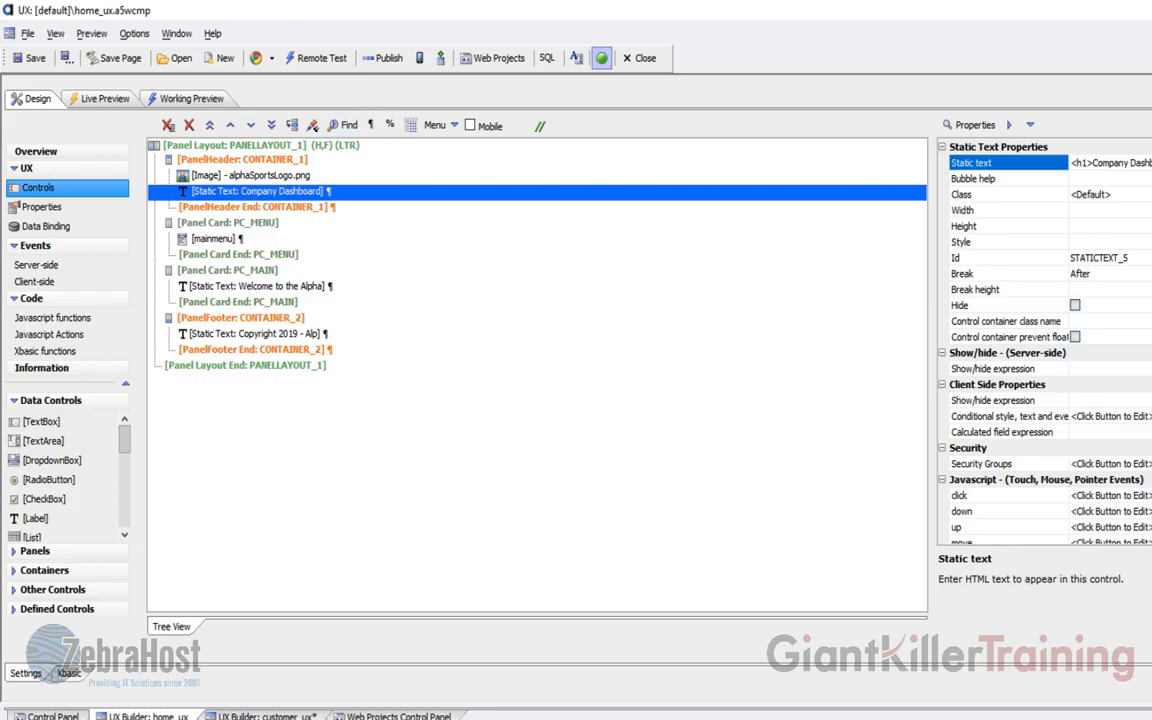
Step: Insert 'System' back before 'Dashboard' in the home_ux header, save the component, and publish it
left_click(1150, 163)
left_click(390, 265)
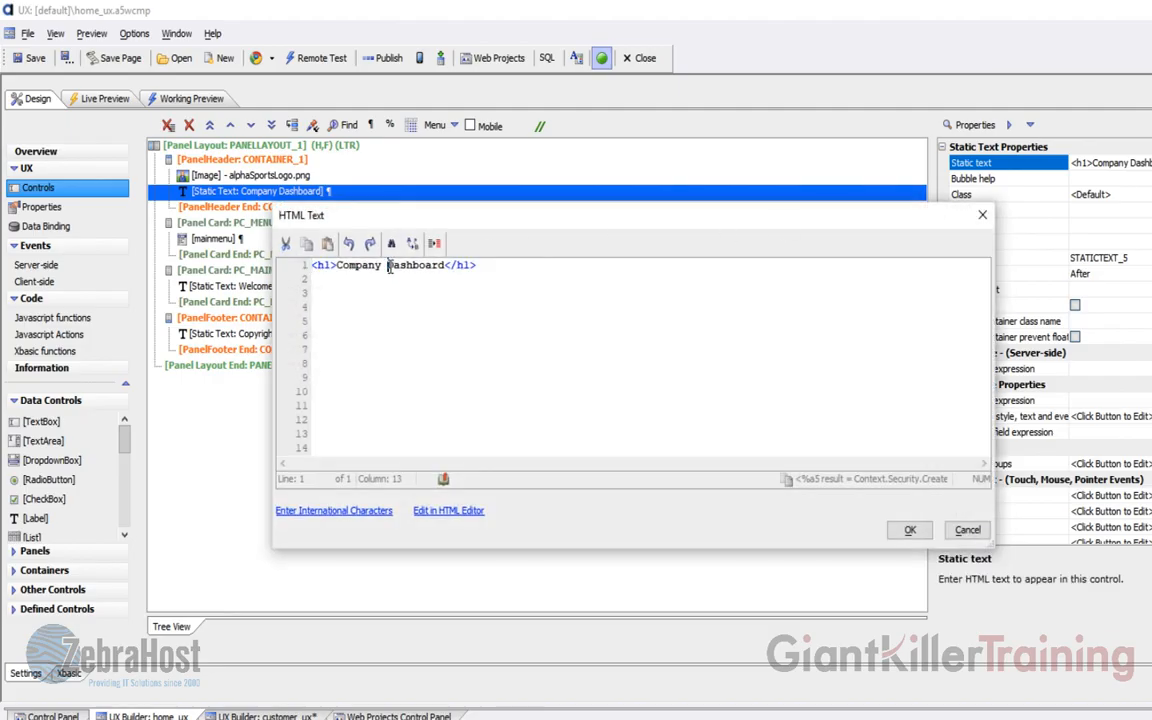
type("System")
left_click(910, 530)
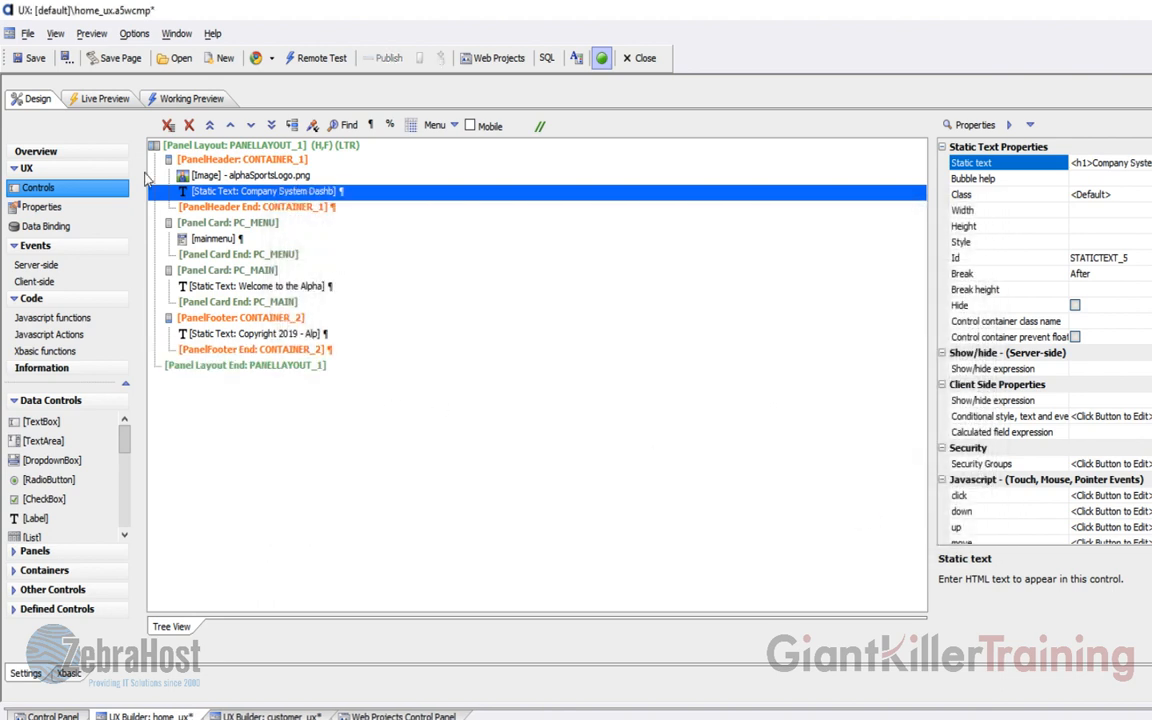
left_click(33, 60)
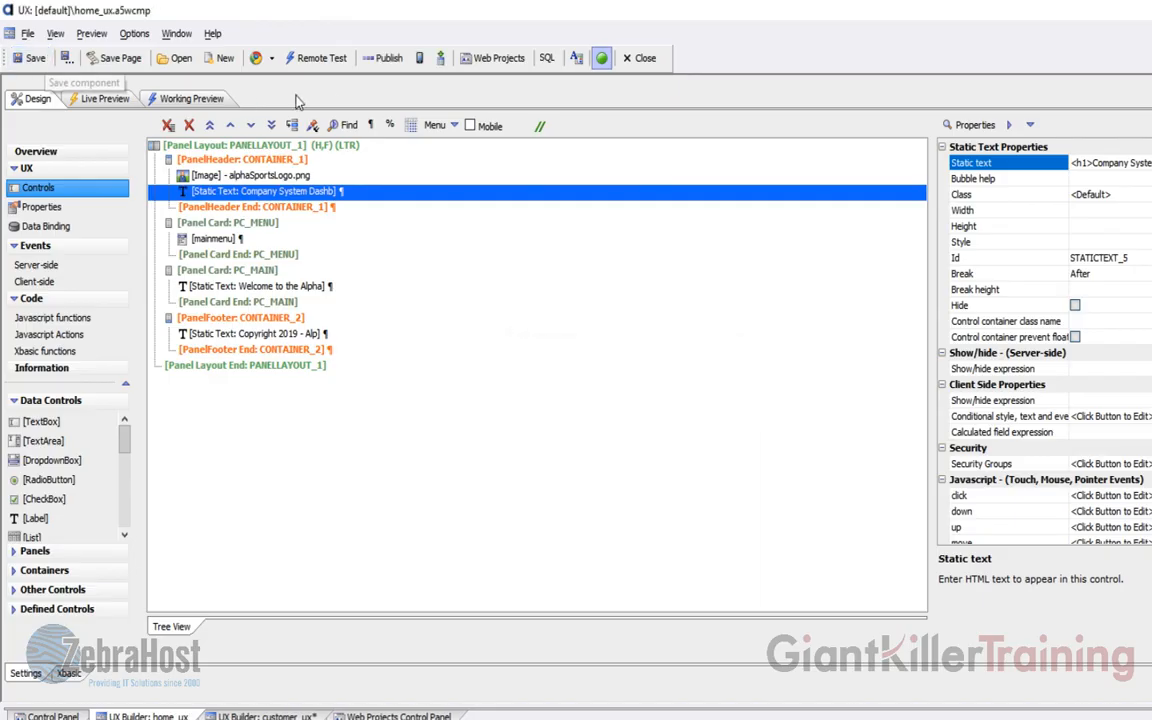
left_click(375, 62)
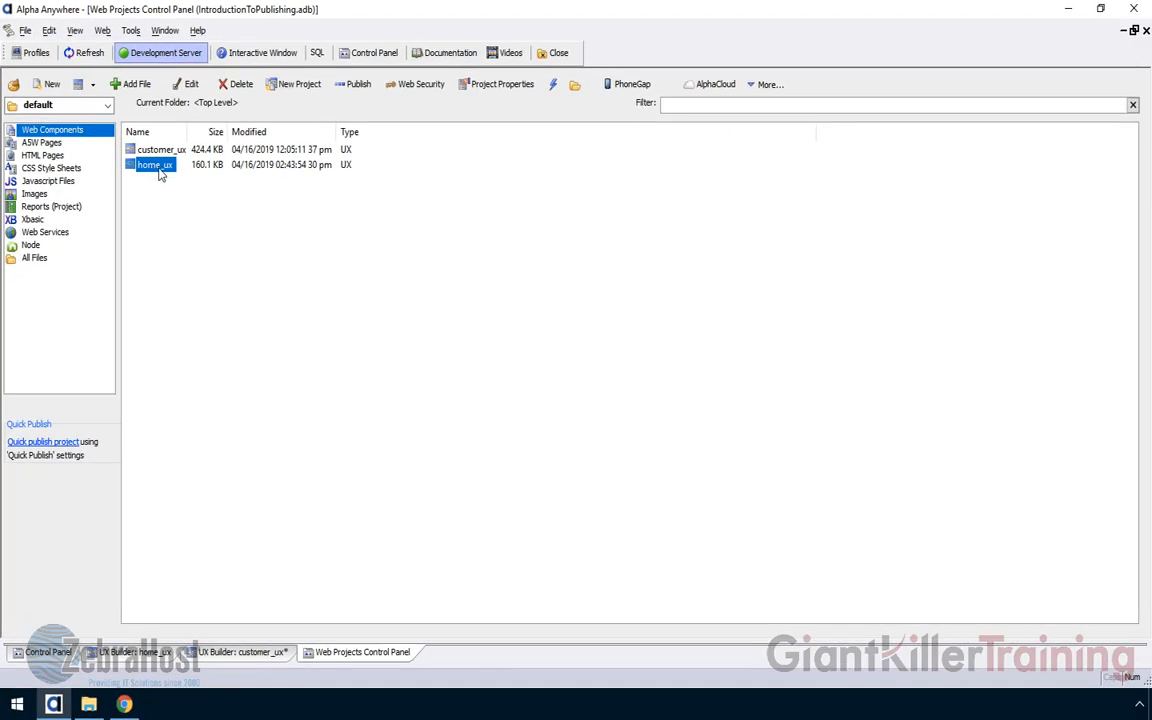
Step: Publish home_ux to Local Webroot from its context menu, accepting the 8 files
right_click(158, 173)
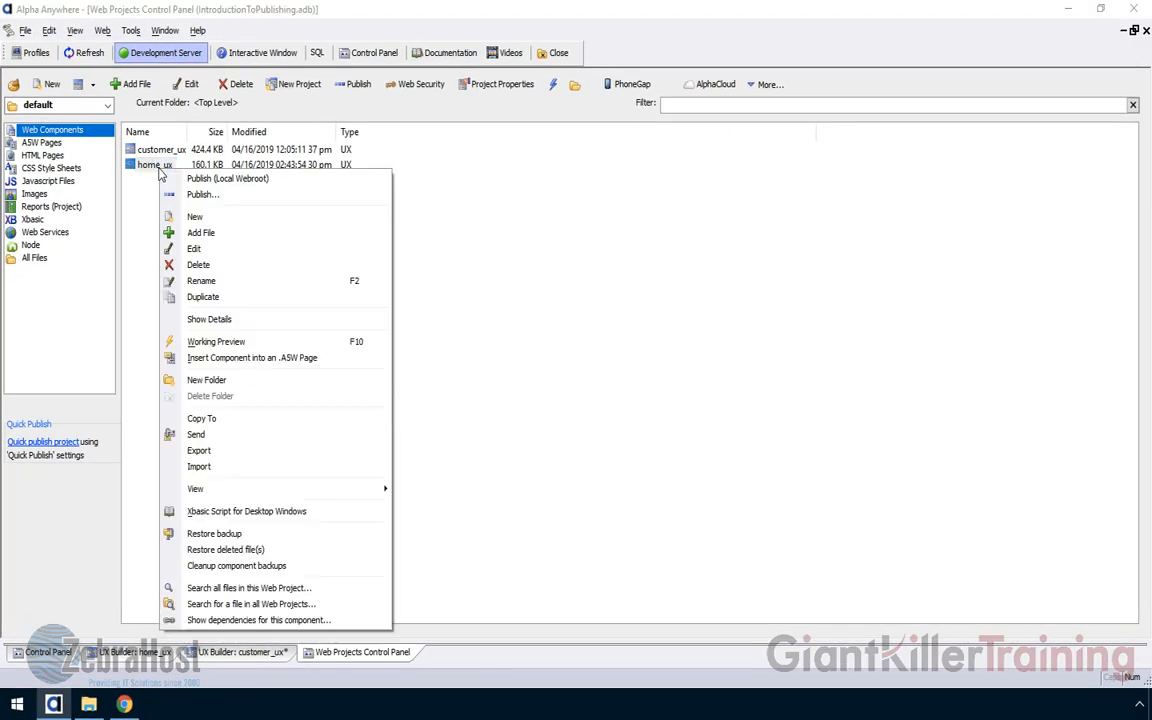
left_click(239, 184)
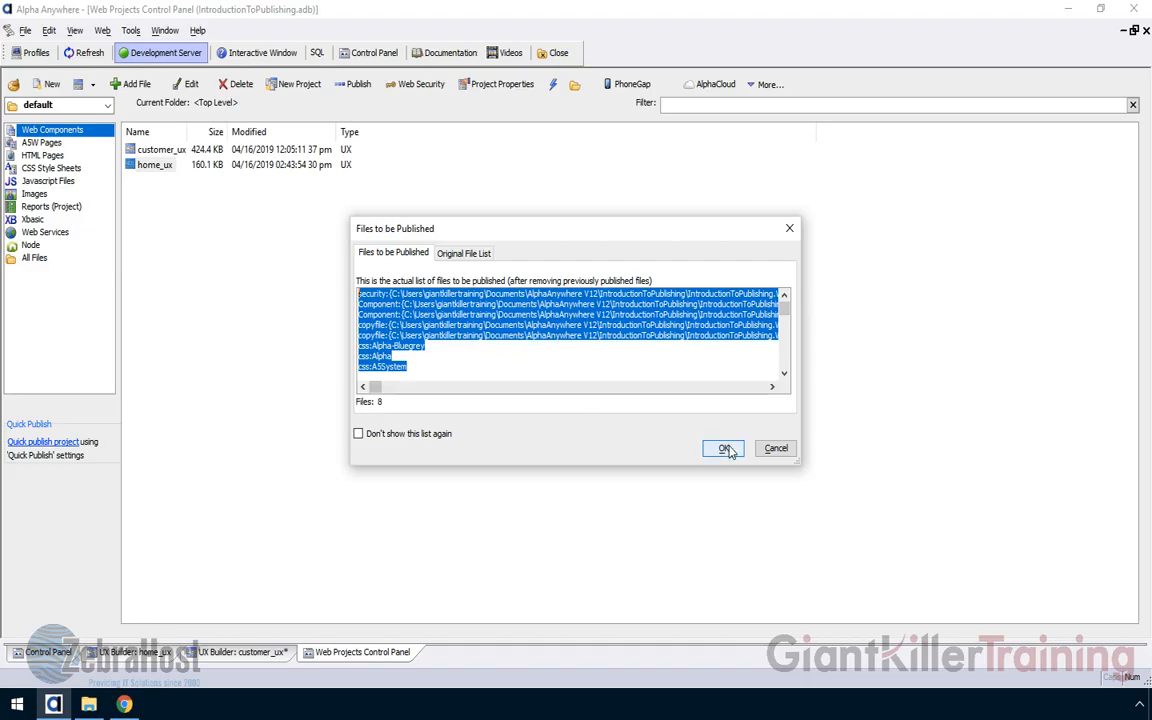
left_click(723, 448)
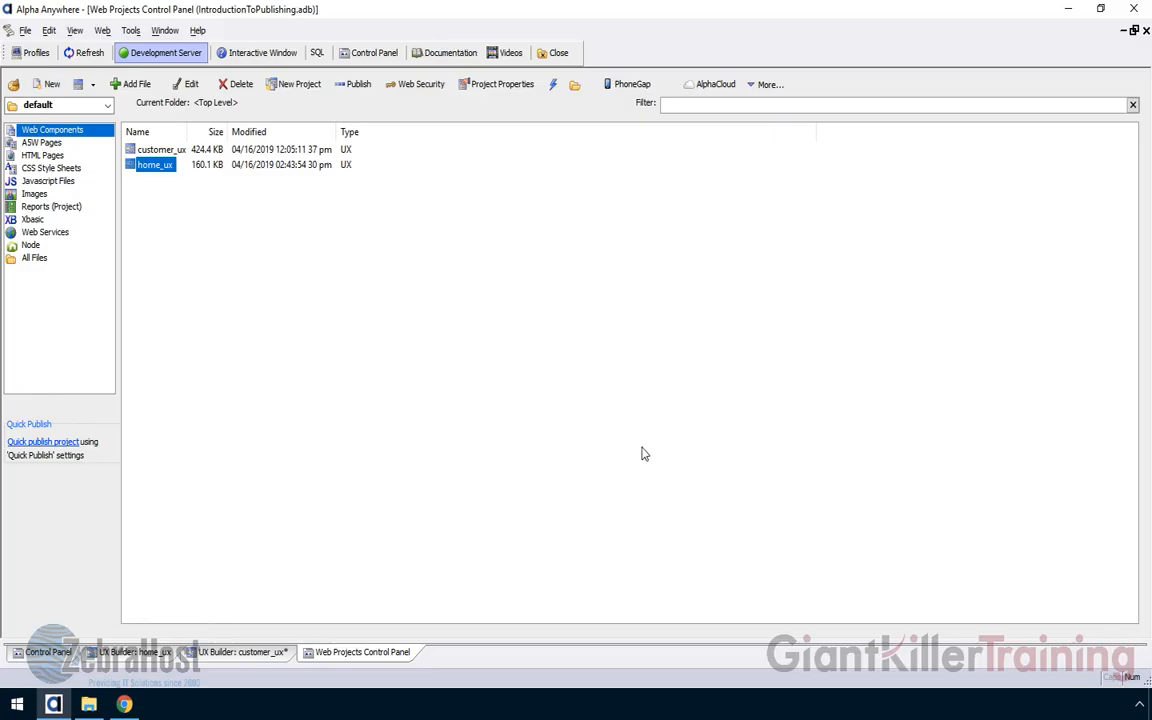
Step: Reload home_ux.a5w in Chrome to confirm the Company System Dashboard header
left_click(124, 705)
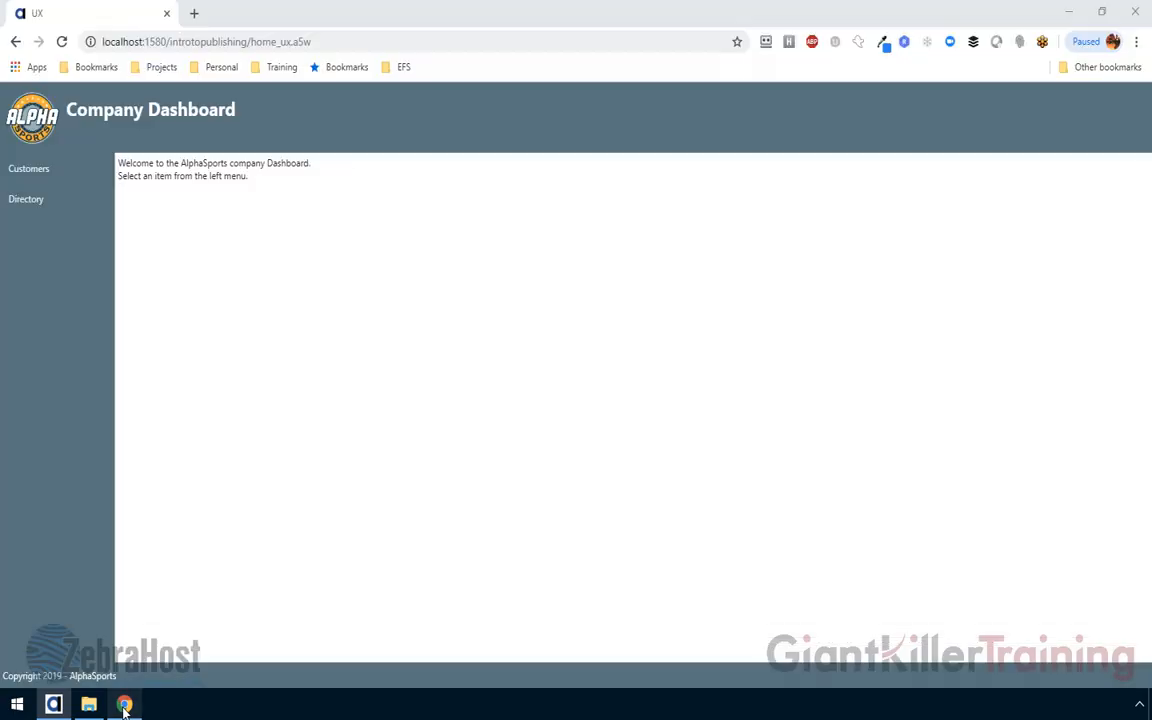
left_click(62, 43)
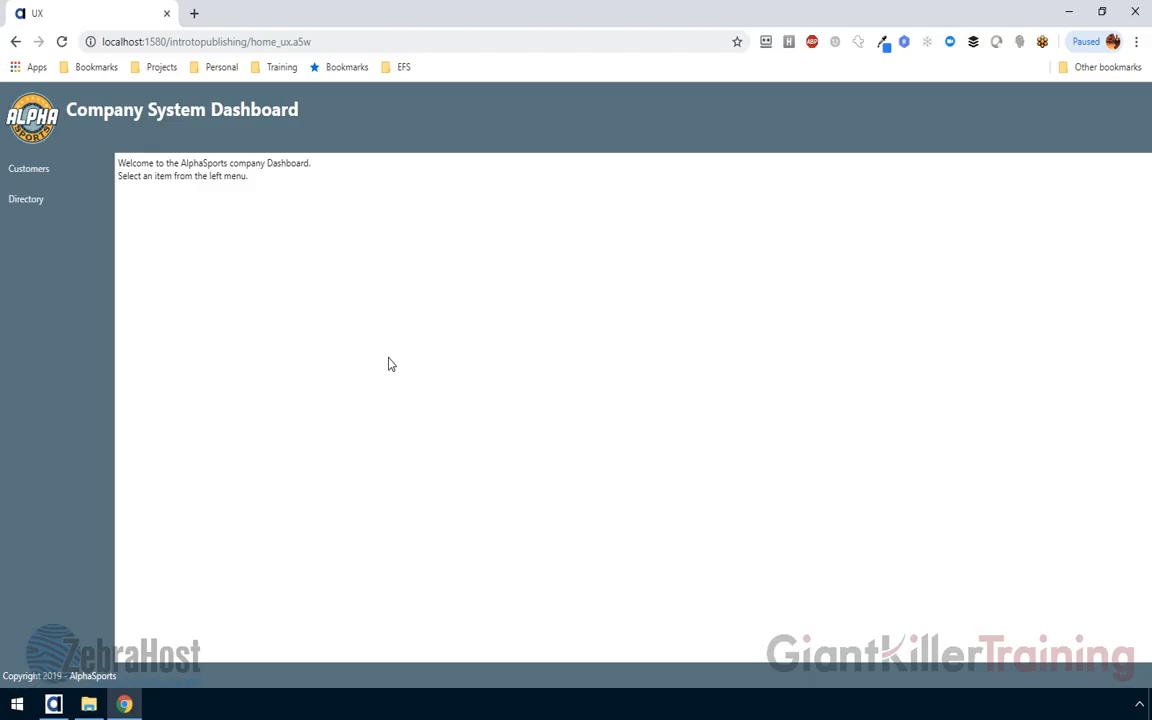
left_click(55, 705)
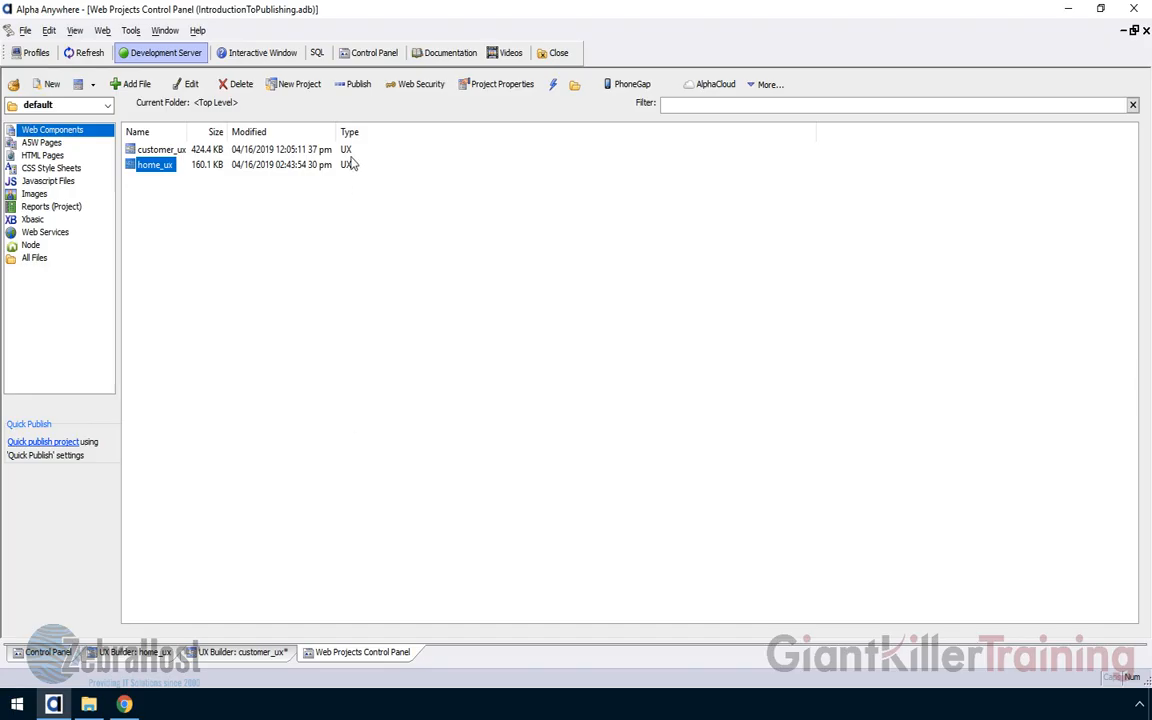
Step: Set the Local Webroot publish to all files in project, keeping 'Publish new or modified files only' checked
left_click(360, 88)
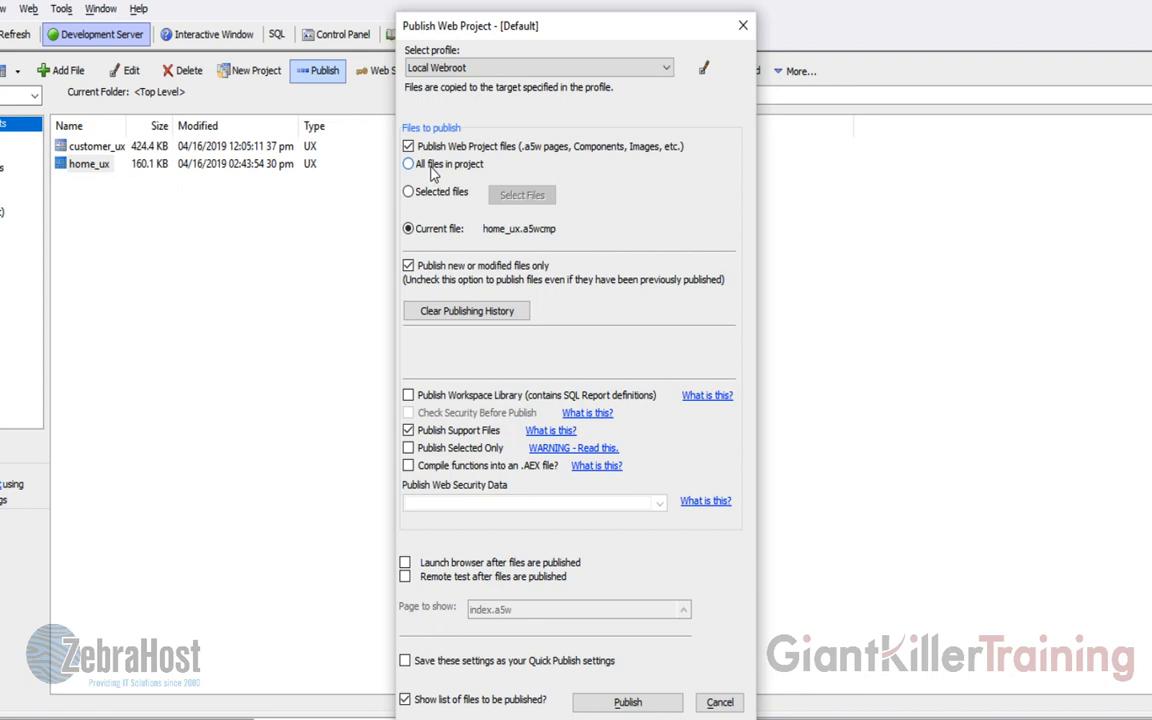
left_click(426, 168)
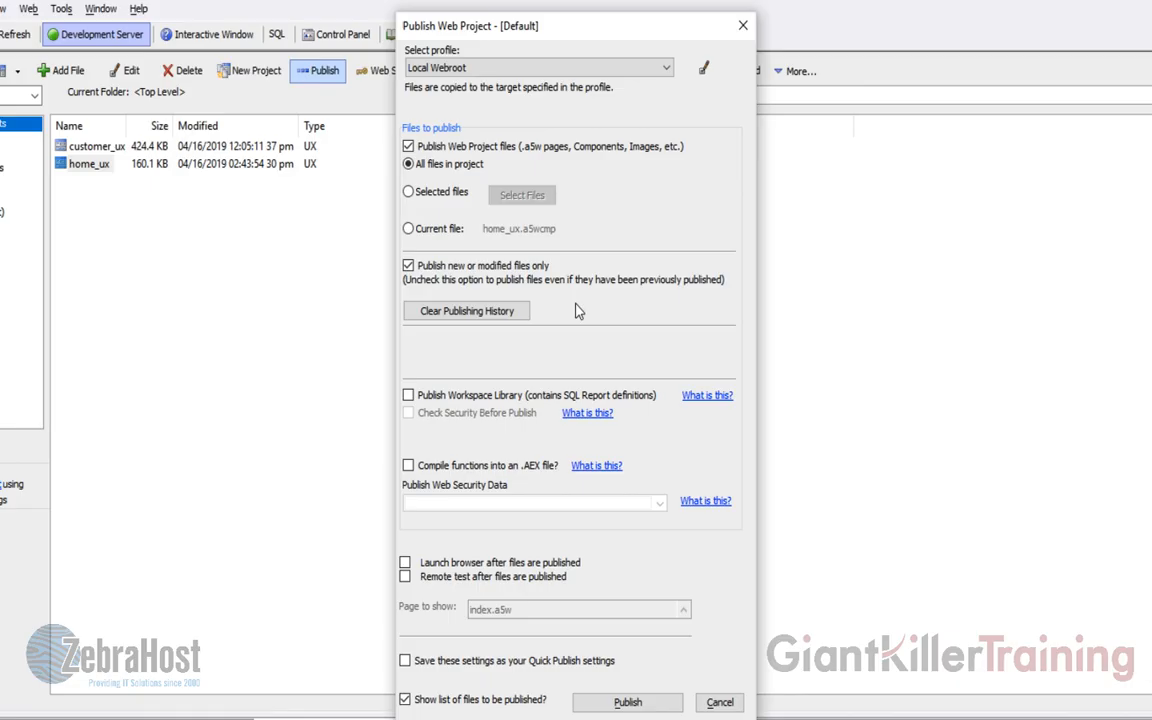
left_click(409, 266)
left_click(432, 268)
Step: Enable browser launch after publishing, save as Quick Publish settings, and publish to Local Webroot
left_click(471, 313)
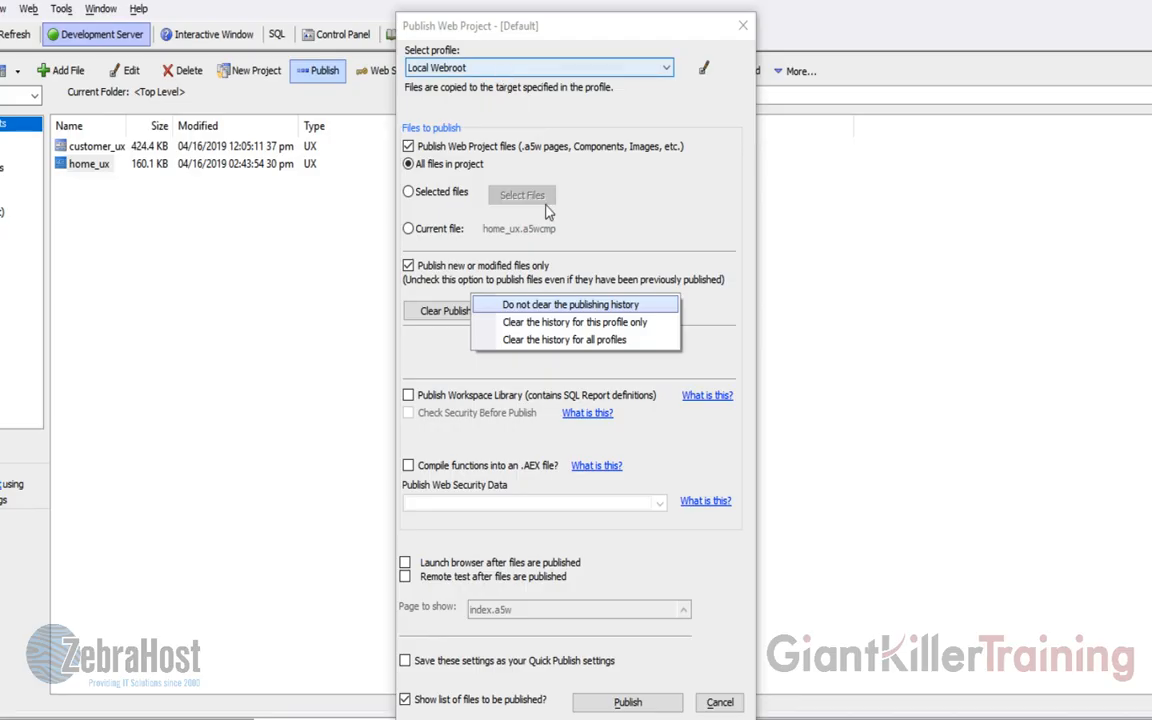
left_click(521, 369)
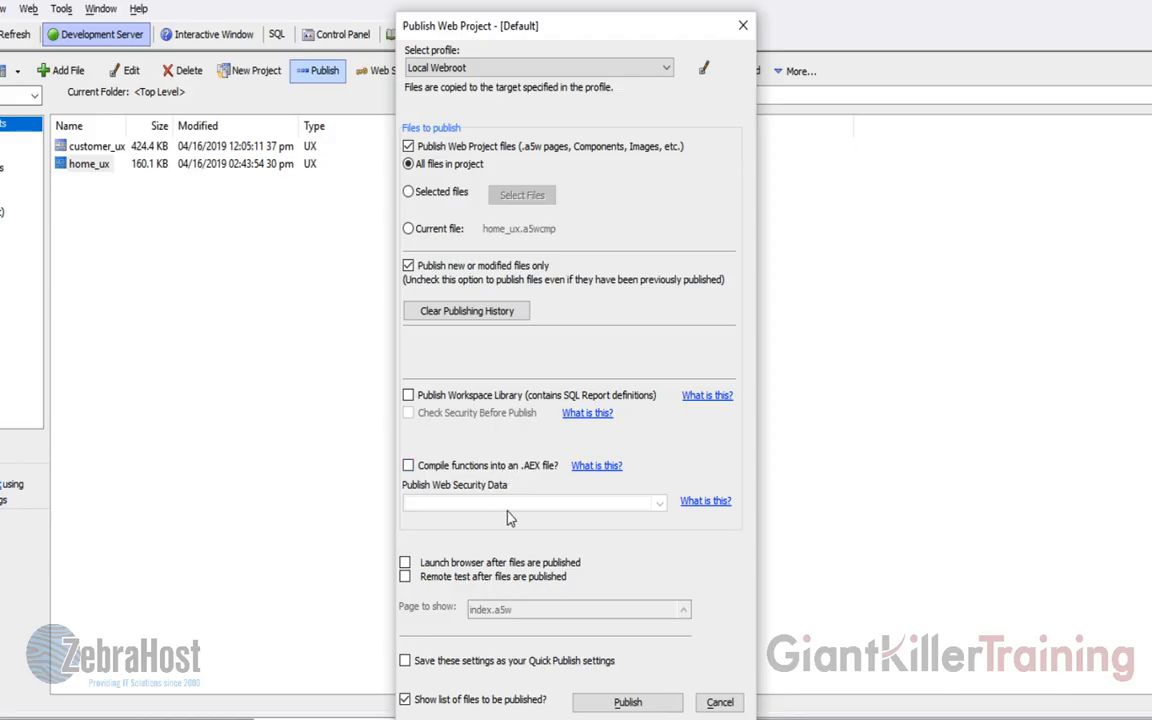
left_click(406, 562)
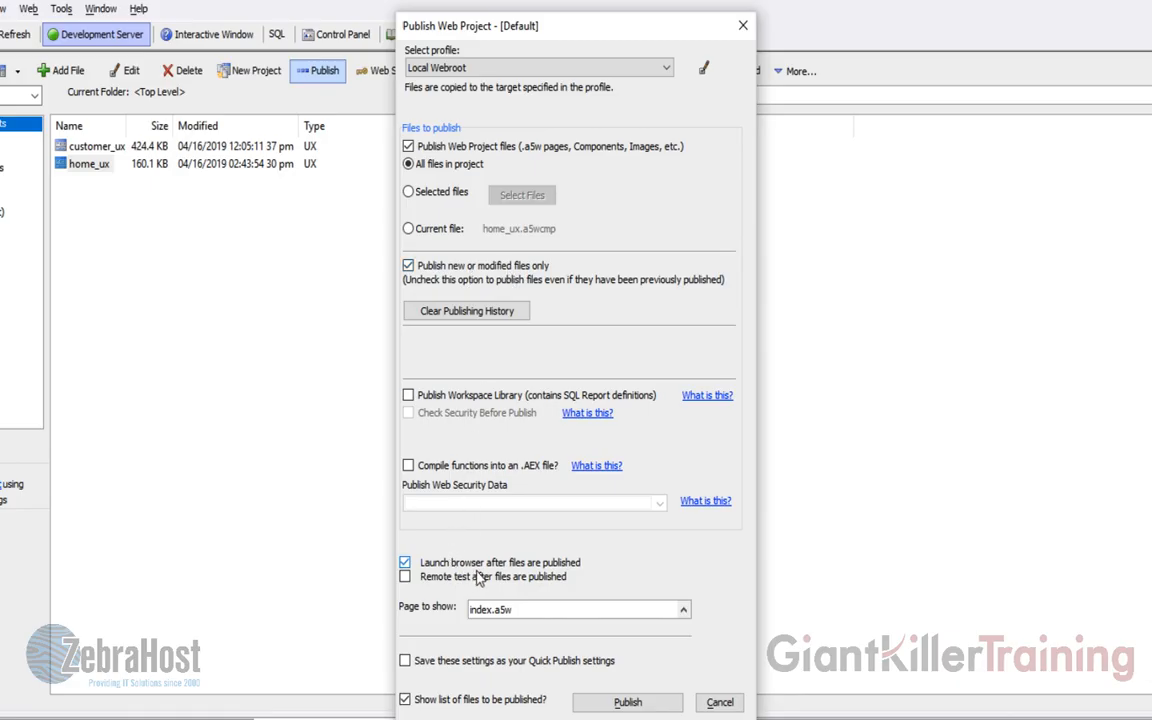
left_click(424, 660)
left_click(622, 702)
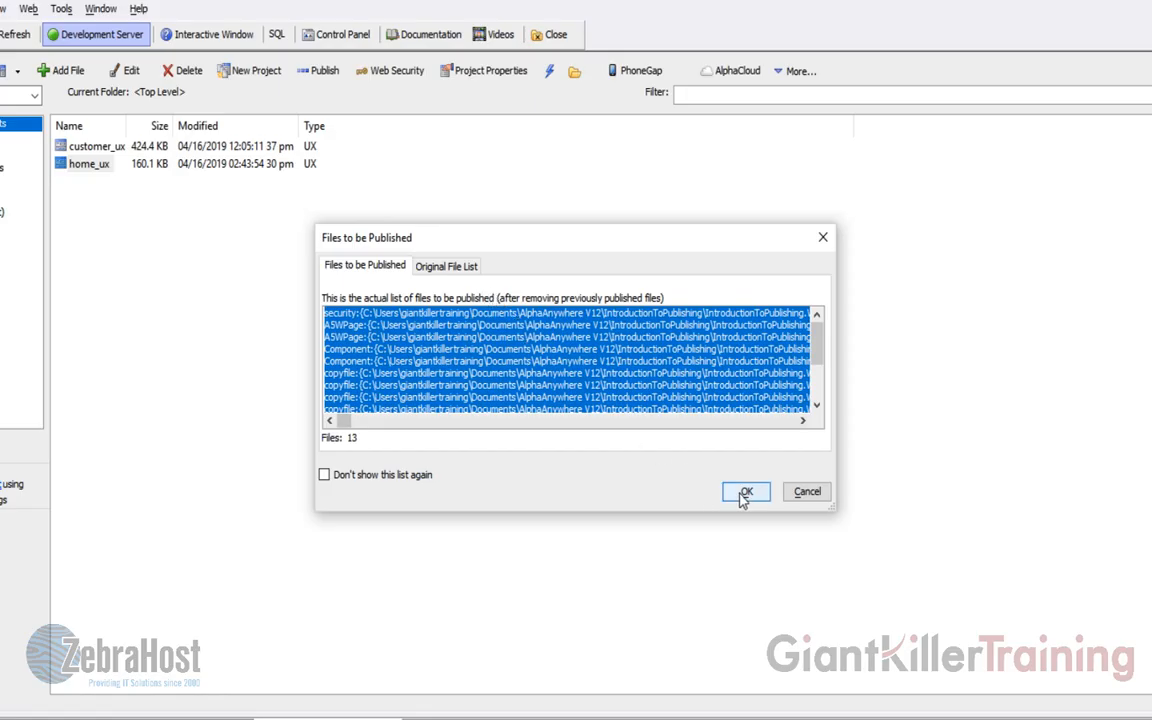
Step: Accept the 13 files, dismiss the completion message, and close the opened index page tab
left_click(742, 492)
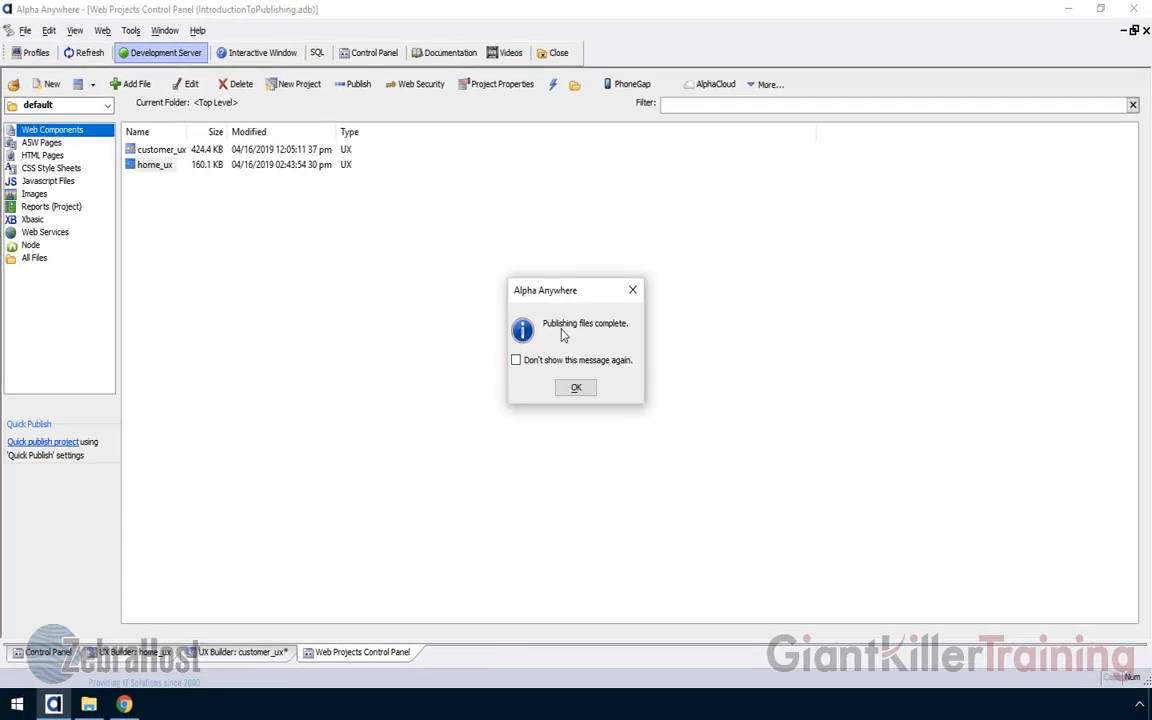
left_click(576, 388)
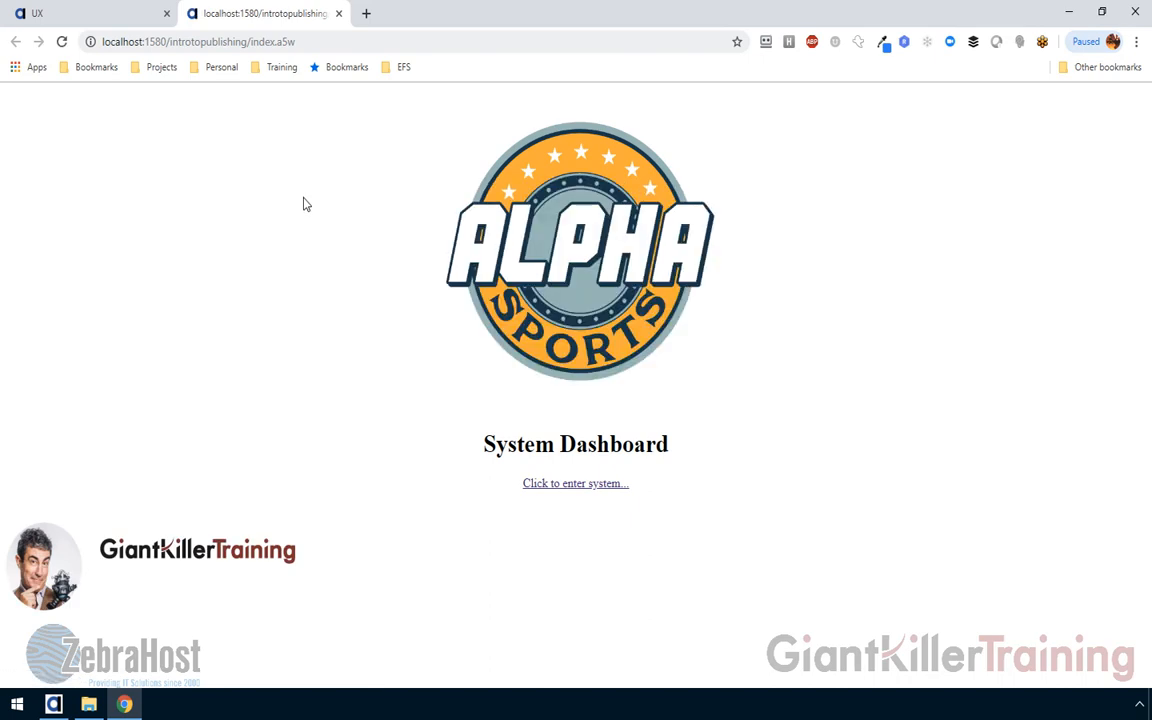
left_click(339, 14)
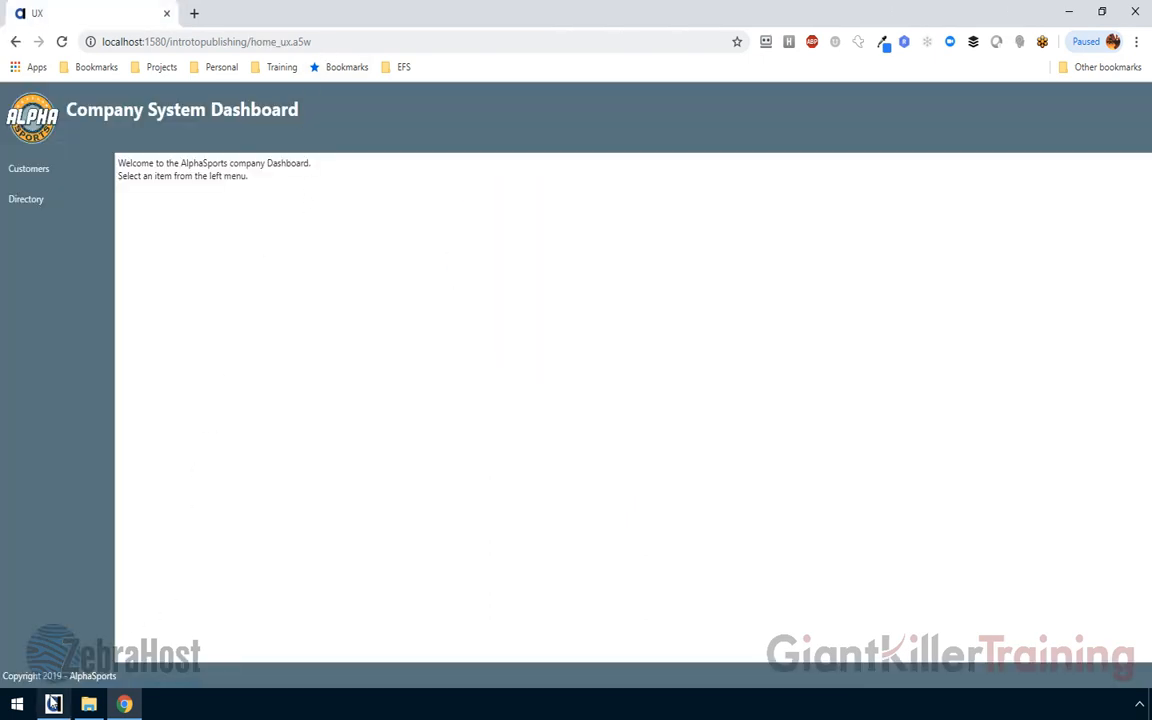
left_click(53, 704)
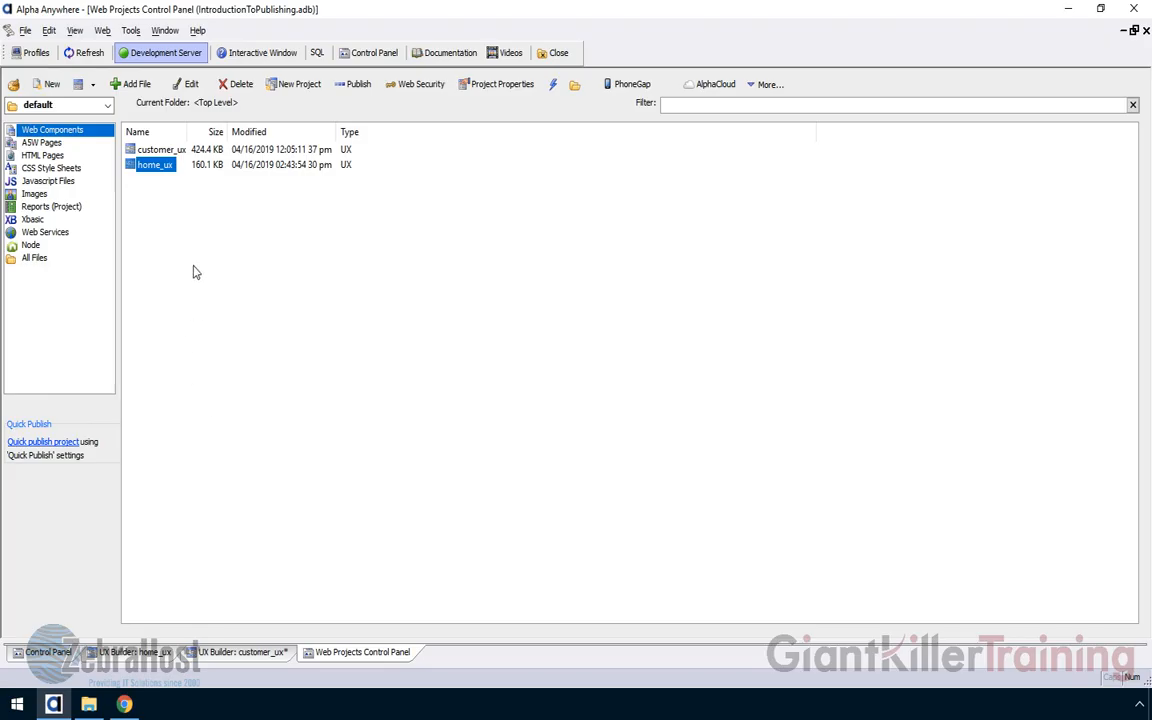
Step: Save the home_ux component, then quick-publish the project and accept the 13 files
left_click(148, 650)
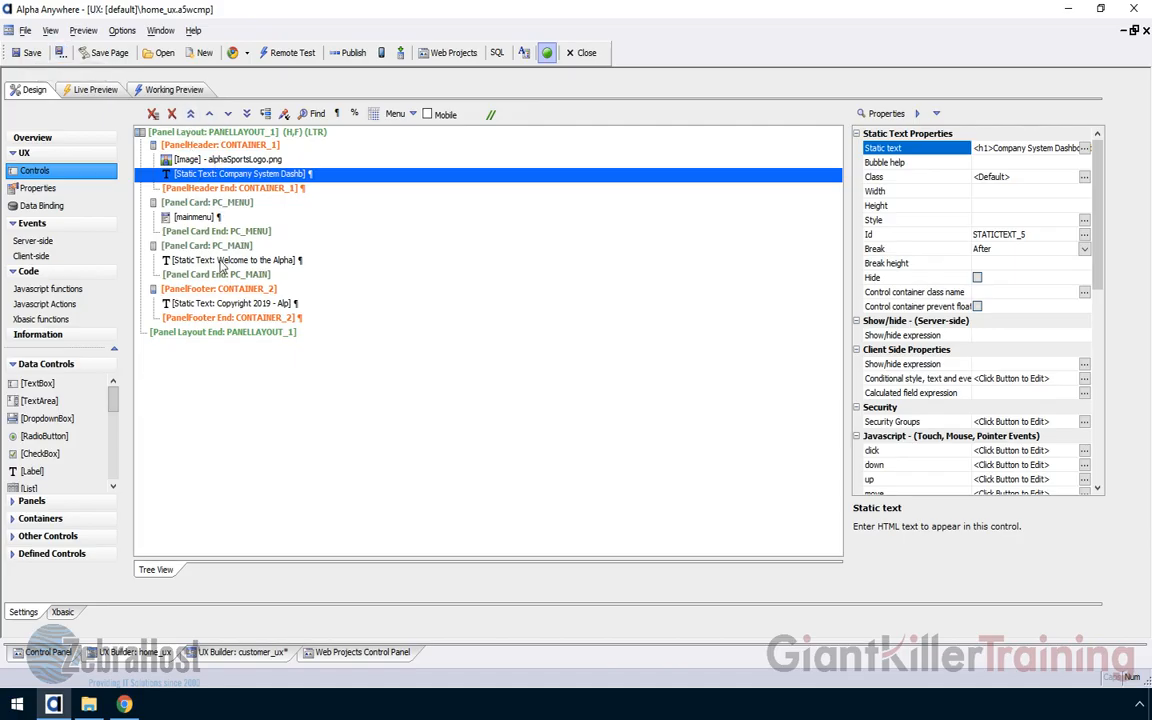
left_click(333, 651)
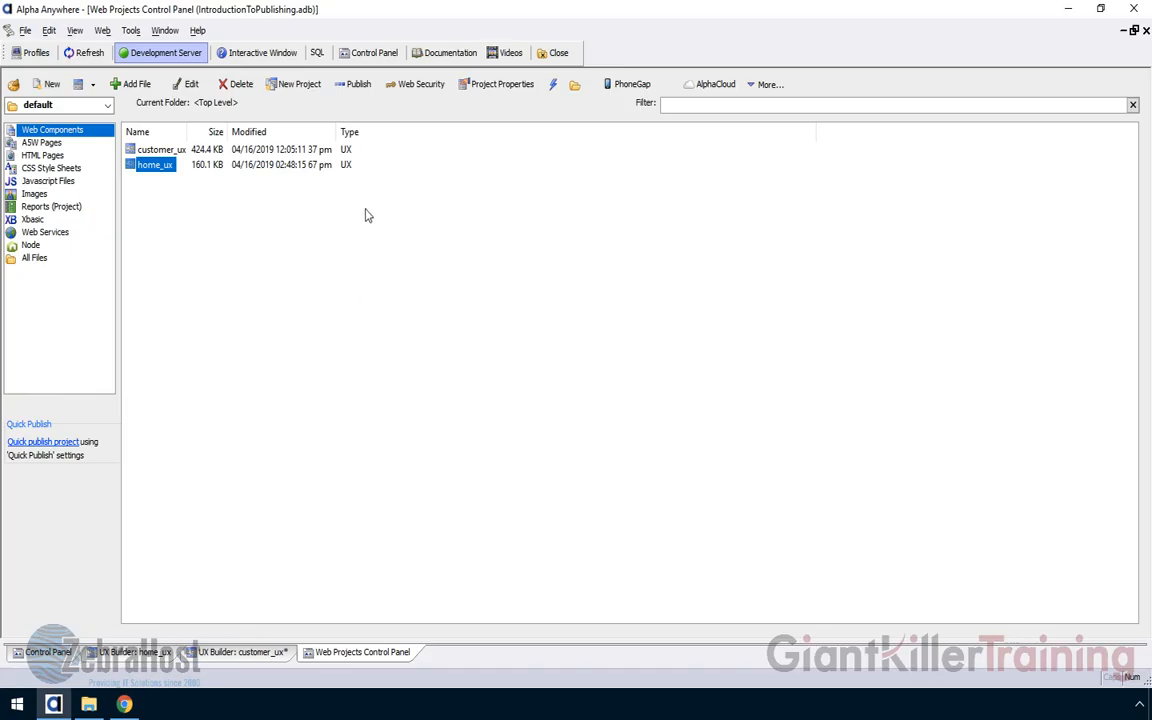
left_click(52, 446)
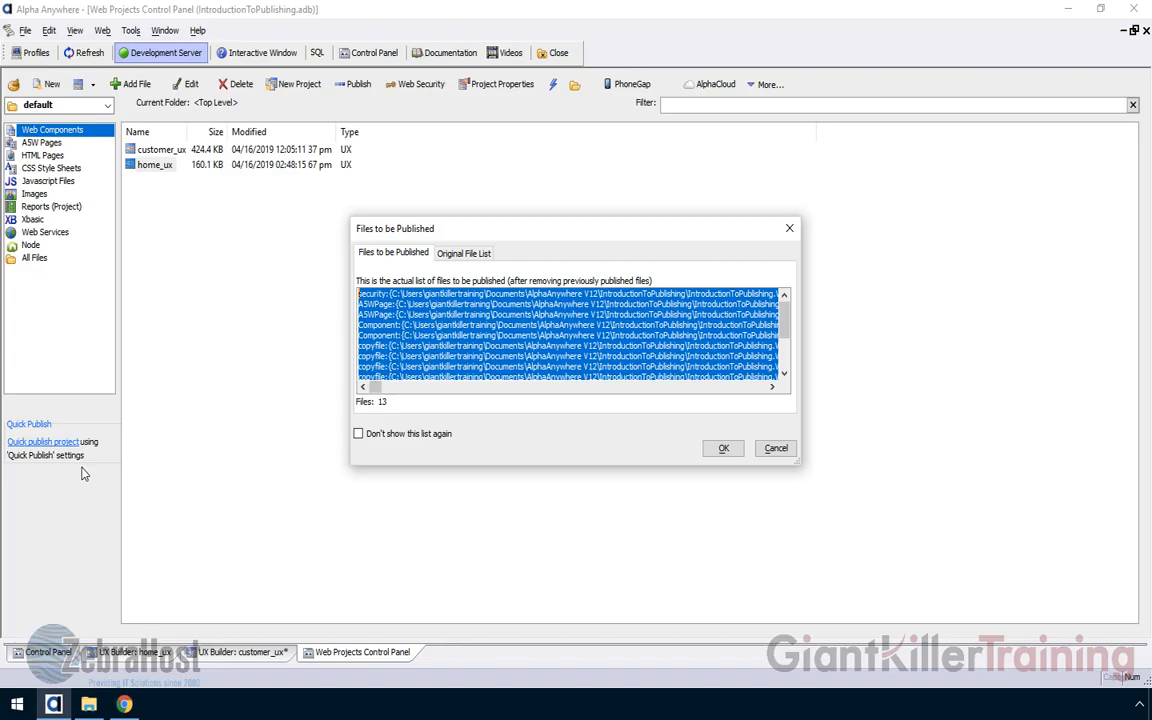
left_click(721, 450)
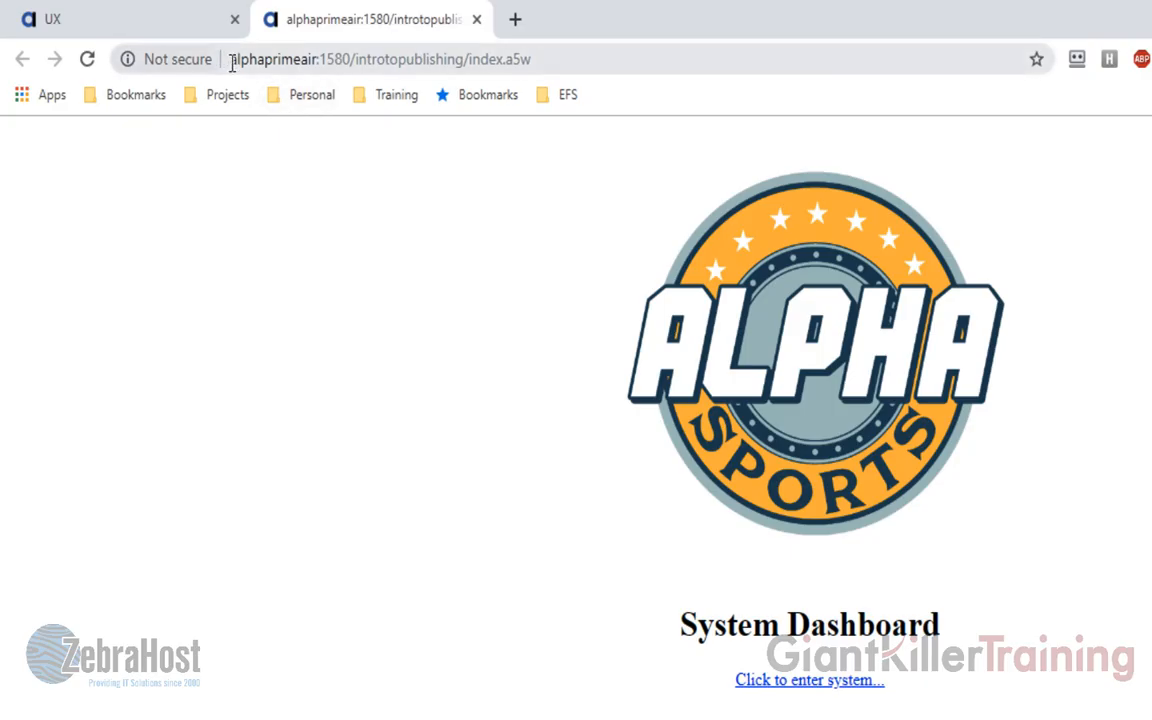
Step: Highlight the server alphaprimeair:1580, project folder introtopublishing, and index.a5w page in the URL
left_click_drag(231, 60, 352, 58)
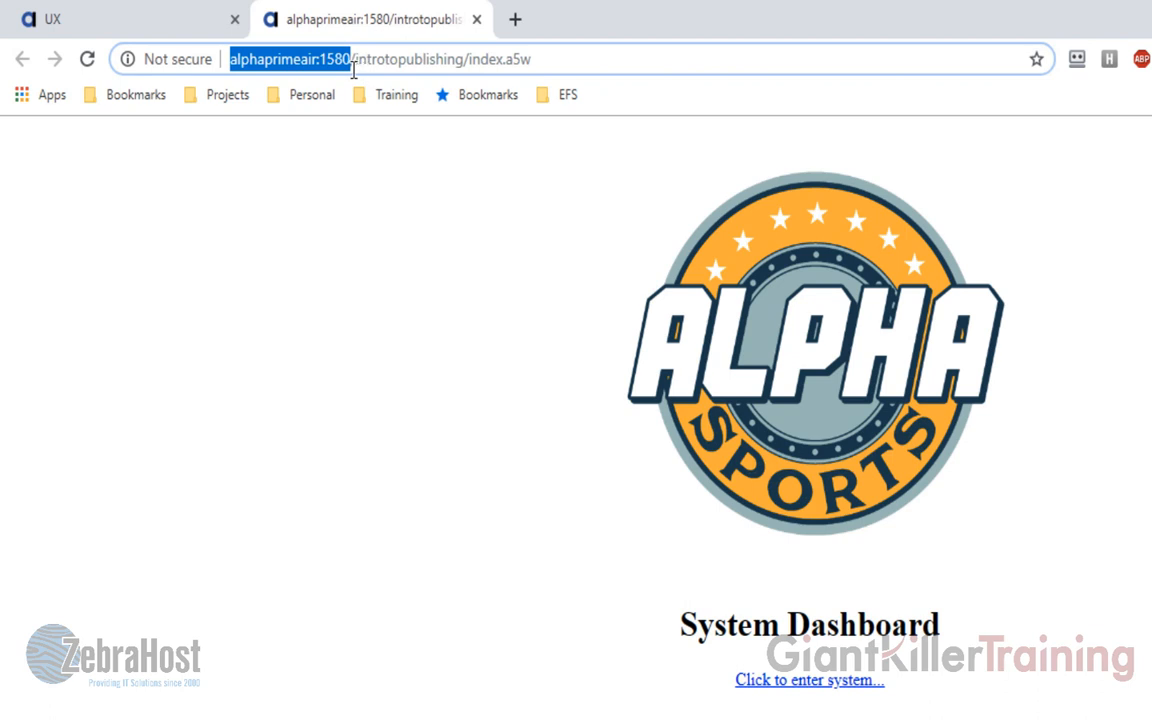
left_click_drag(463, 62, 355, 62)
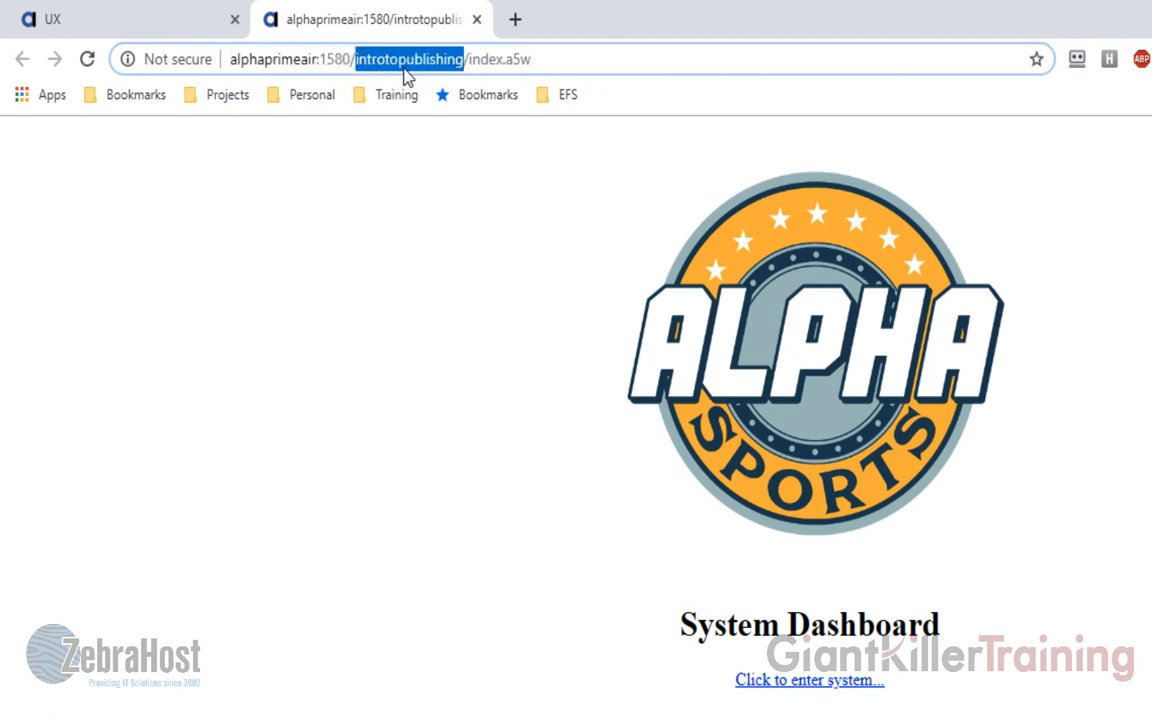
left_click_drag(468, 59, 537, 58)
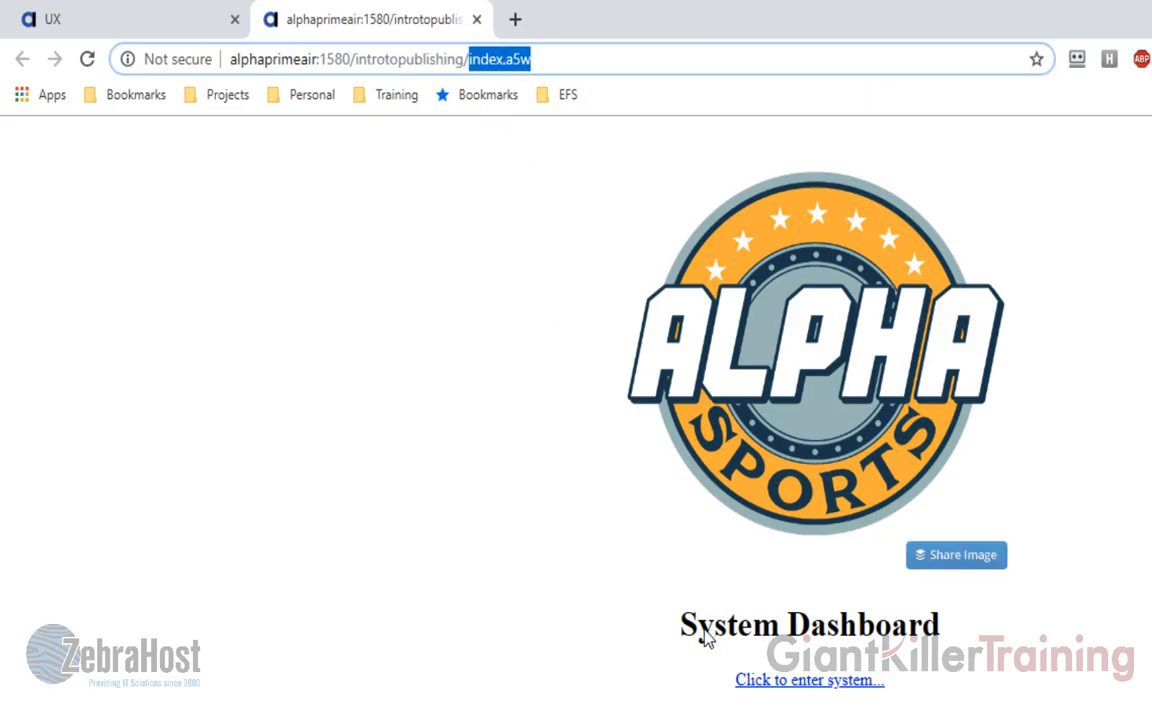
Step: Enter the system and point out the home_ux.a5w page name in the address
left_click(777, 684)
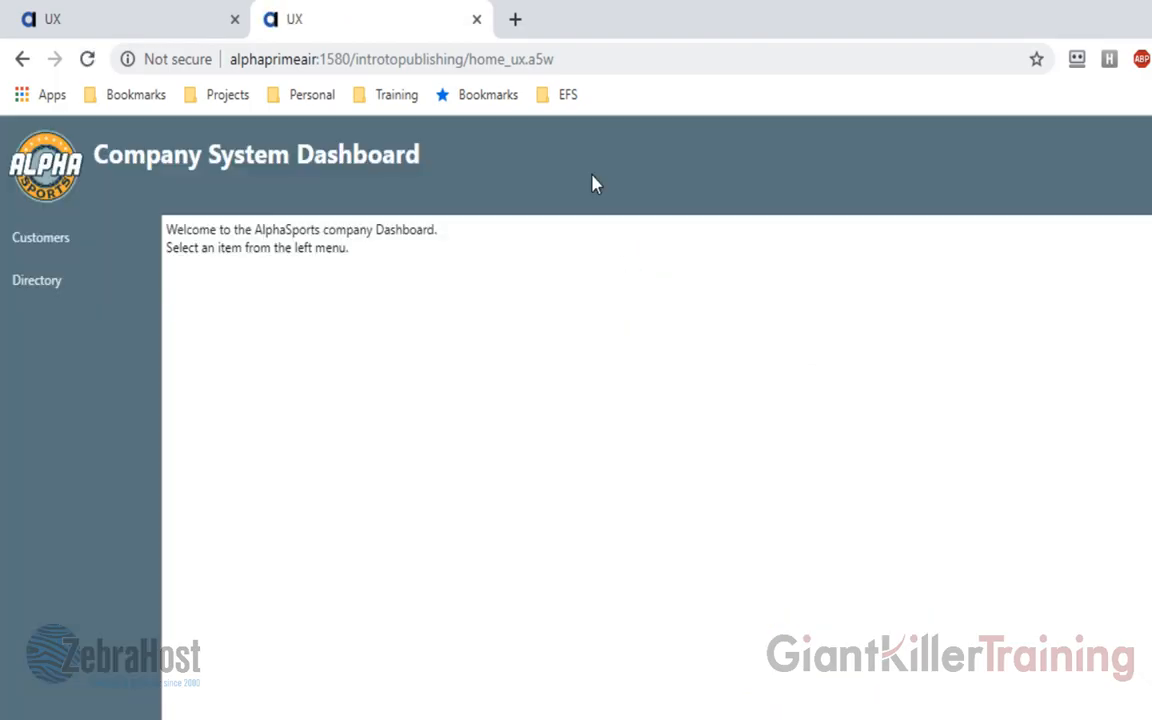
left_click_drag(472, 60, 559, 60)
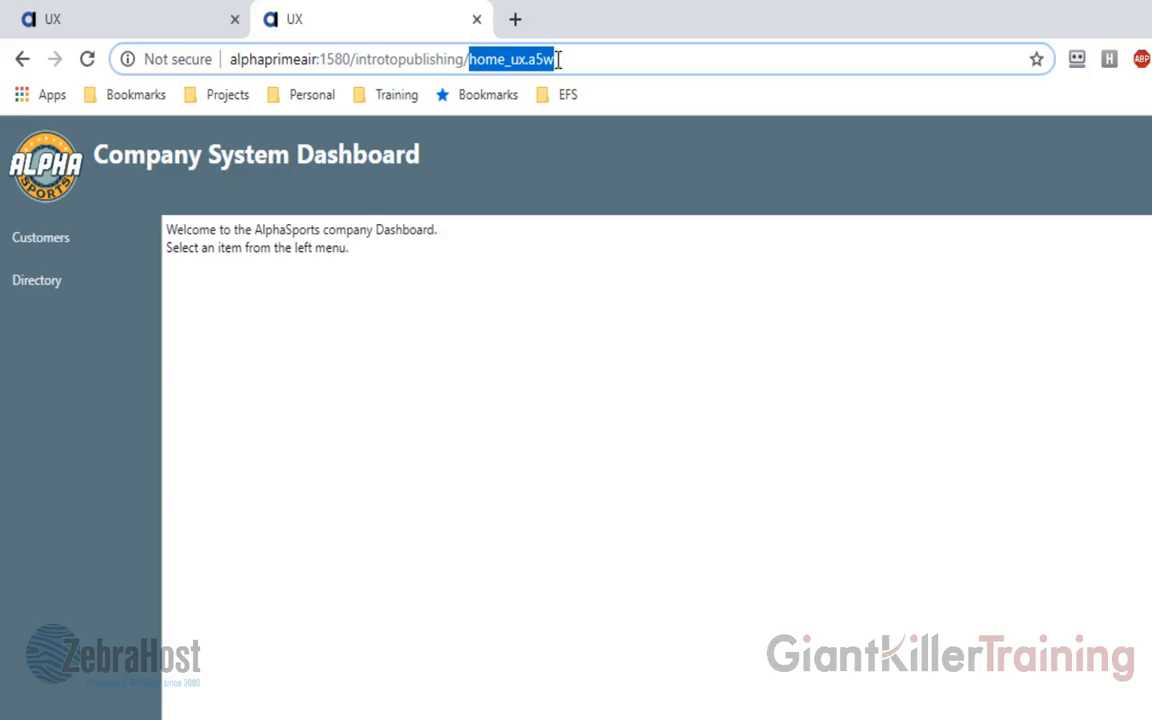
left_click(559, 60)
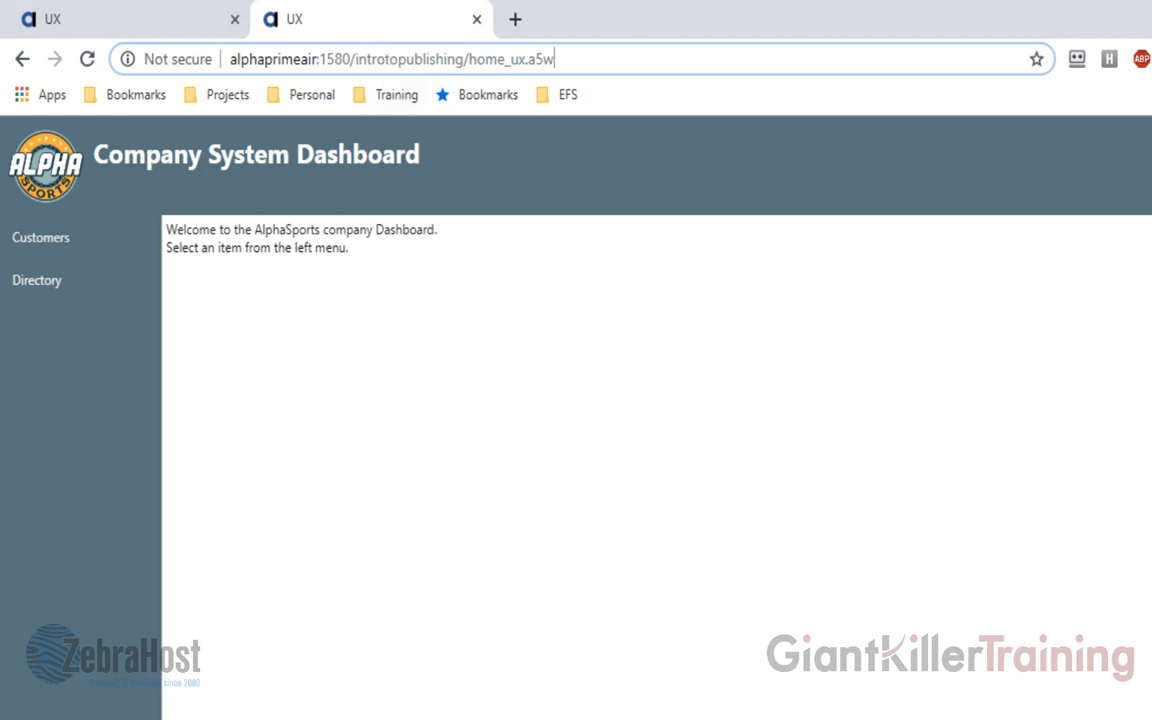
key("alt+Tab")
Step: Open the Development Server settings from the Web menu and highlight the server name and port
left_click(300, 588)
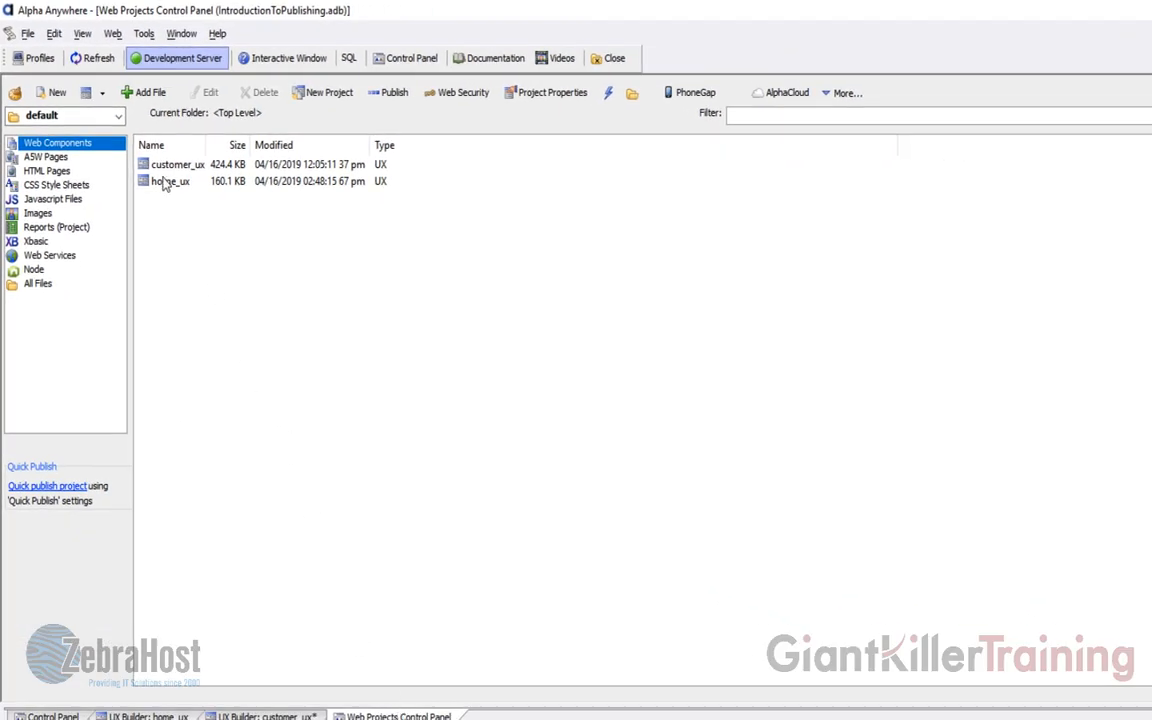
left_click(112, 33)
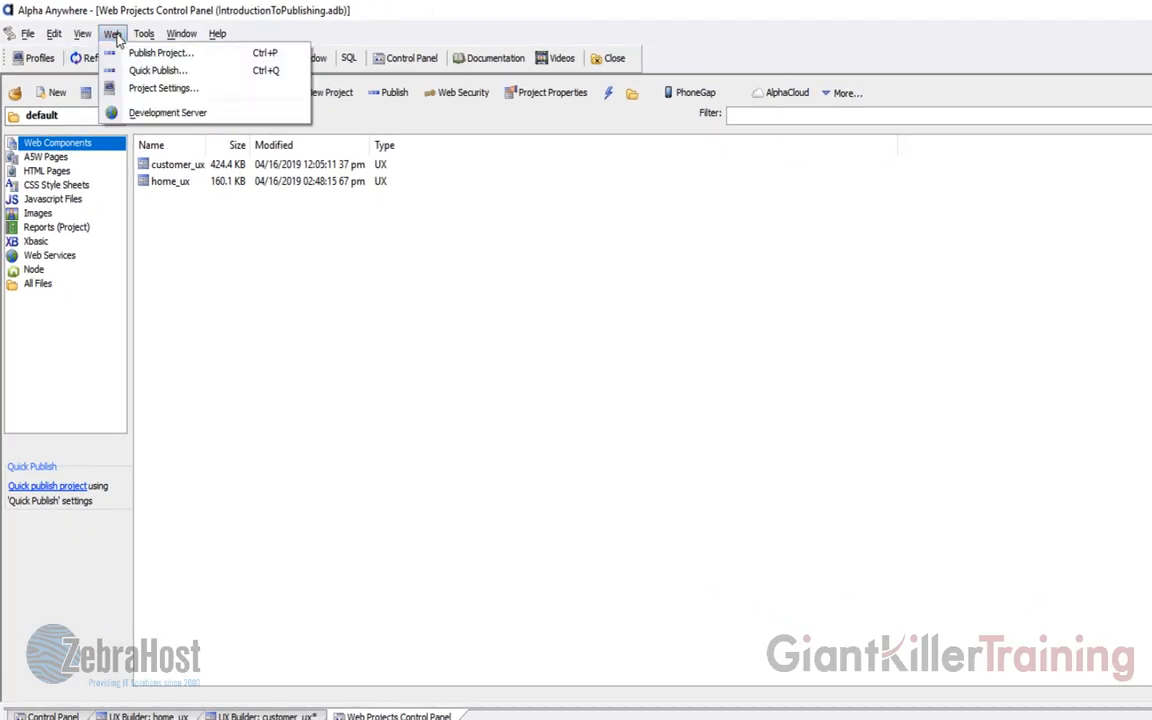
left_click(148, 113)
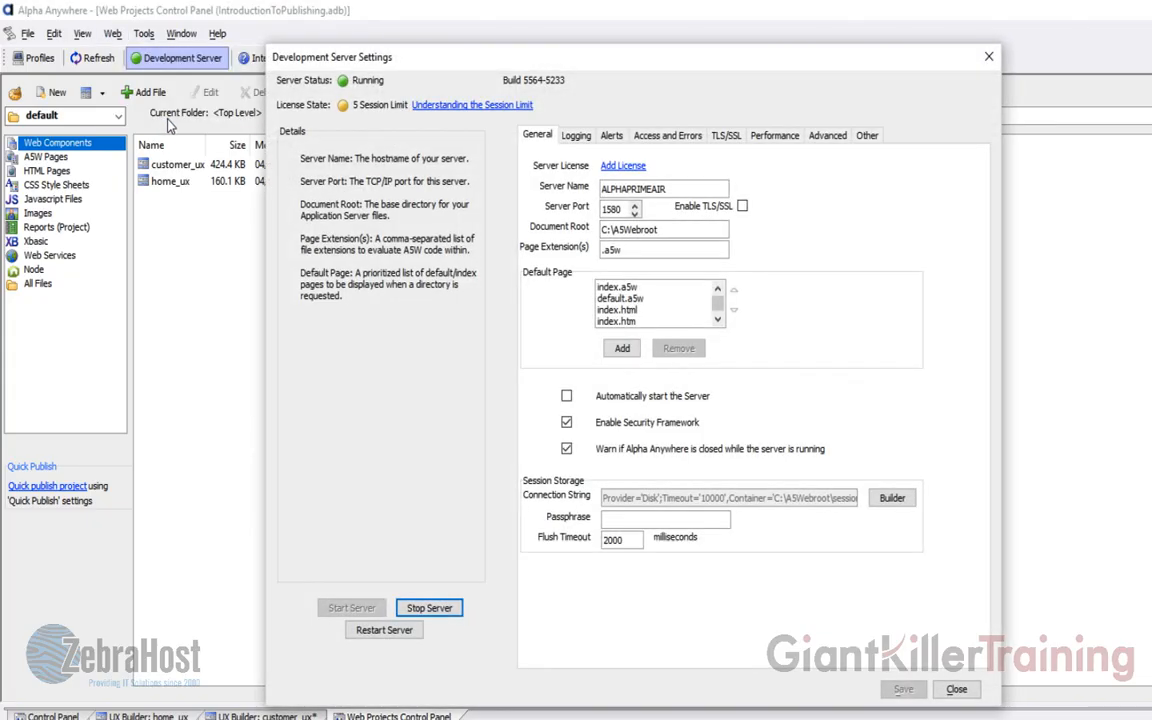
double_click(678, 188)
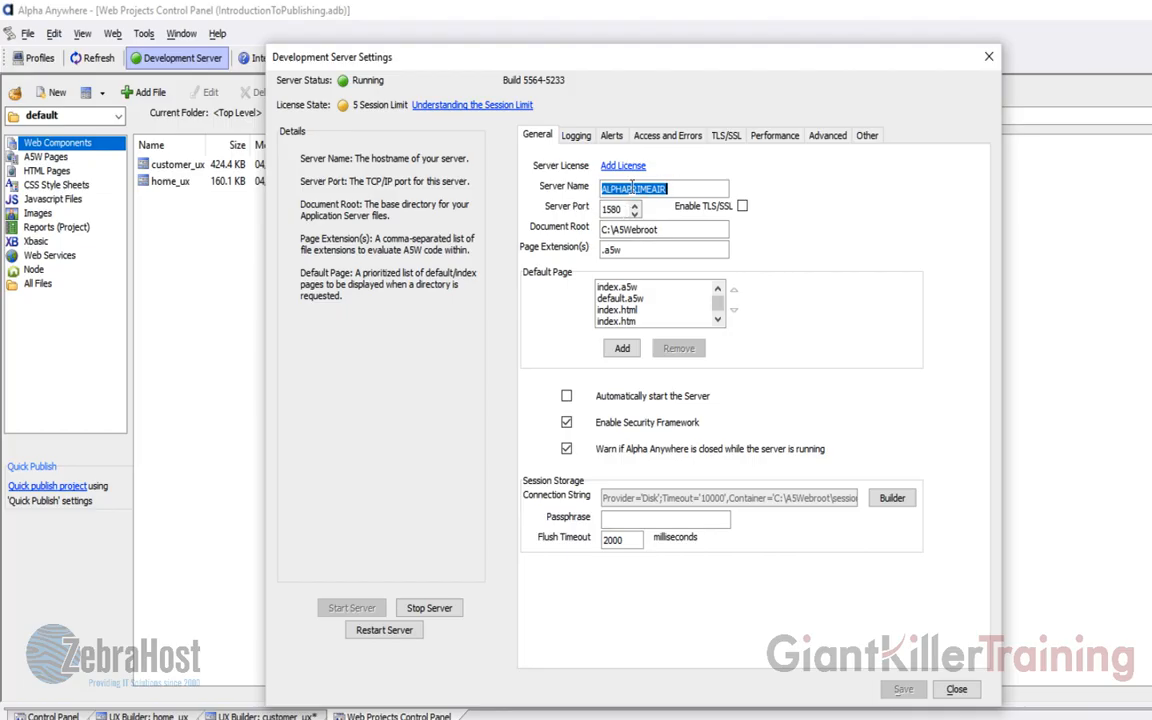
left_click_drag(624, 209, 590, 208)
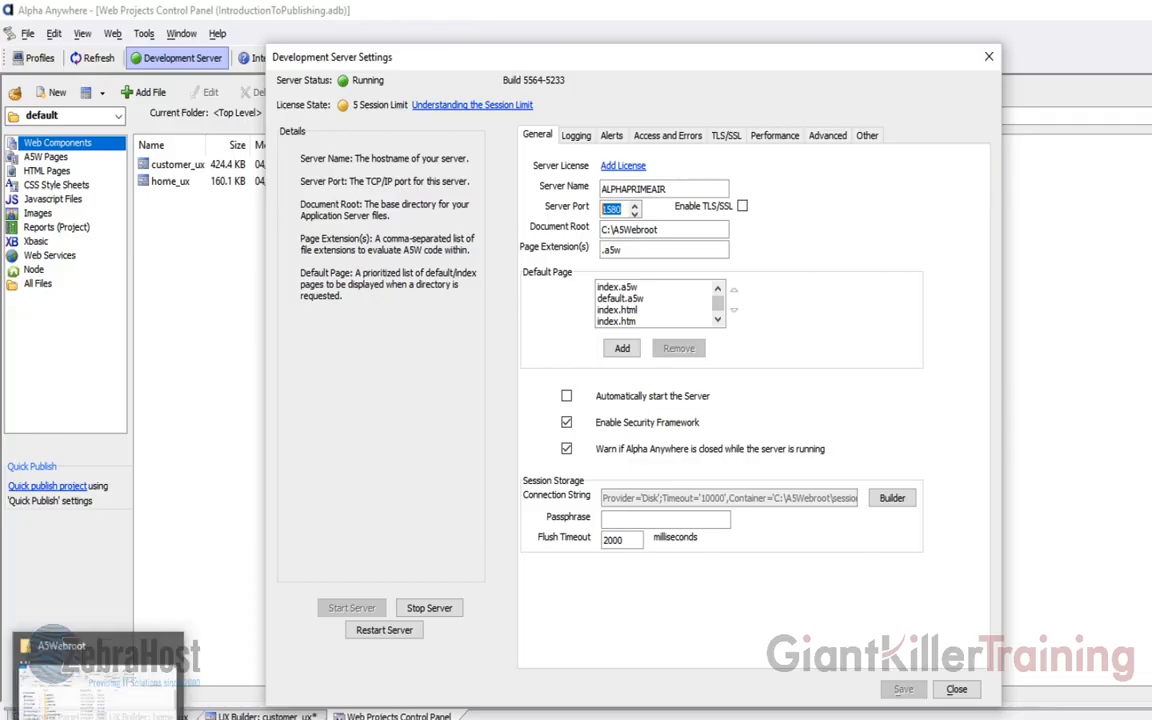
Step: Navigate File Explorer to This PC > Local Disk (C:) > A5Webroot and view its full path
left_click(92, 718)
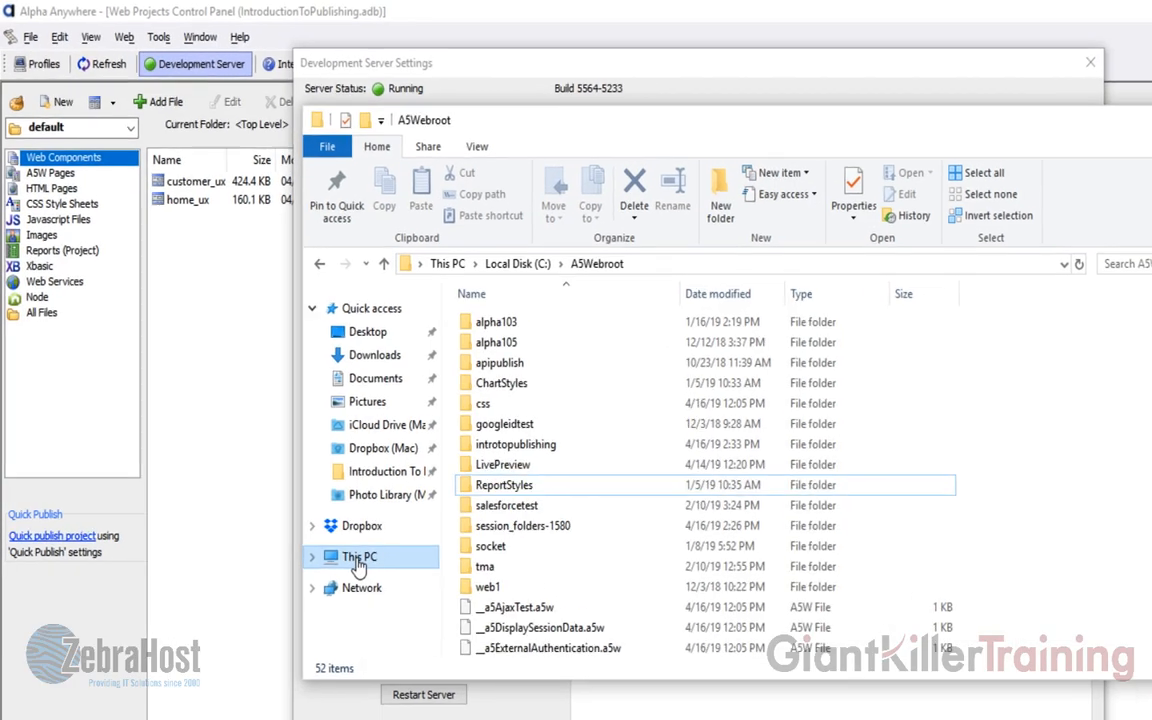
left_click(325, 508)
left_click(502, 485)
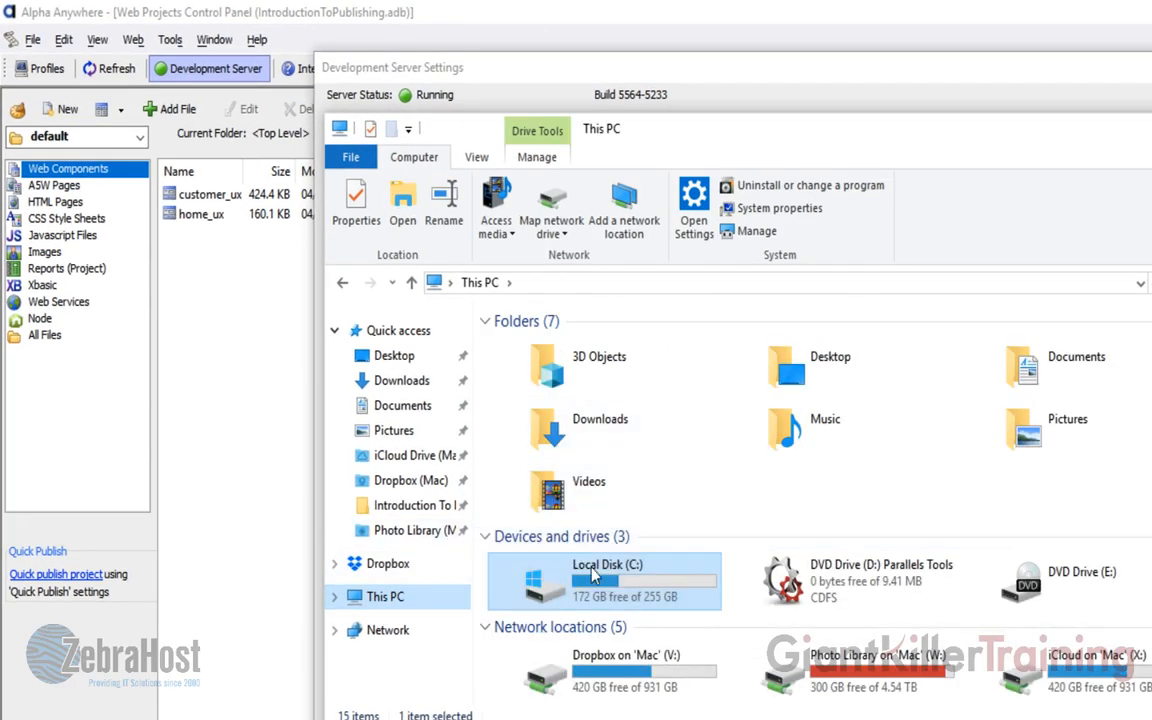
double_click(598, 576)
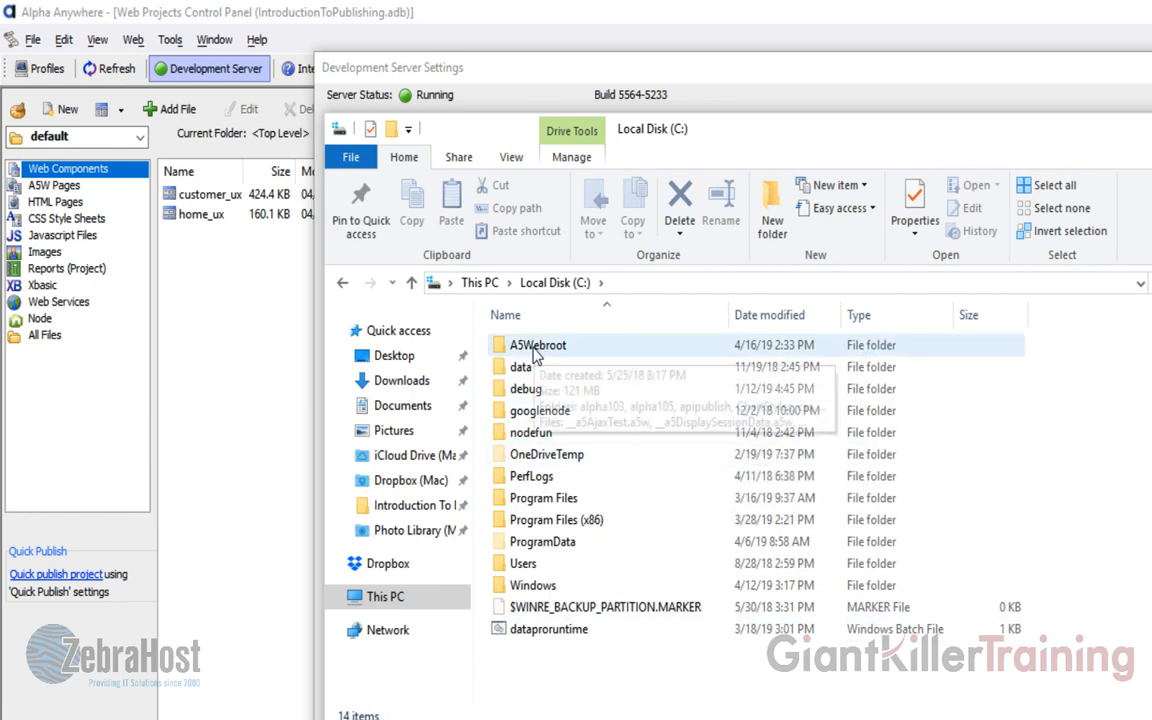
left_click(536, 355)
double_click(536, 355)
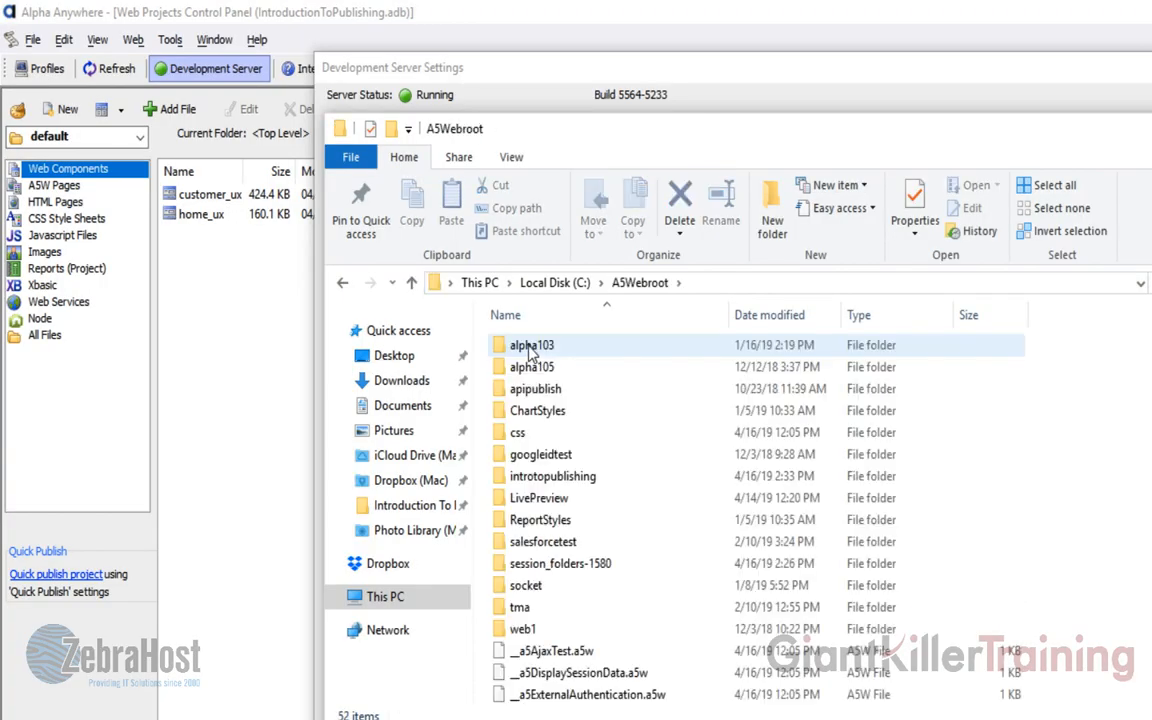
left_click(452, 285)
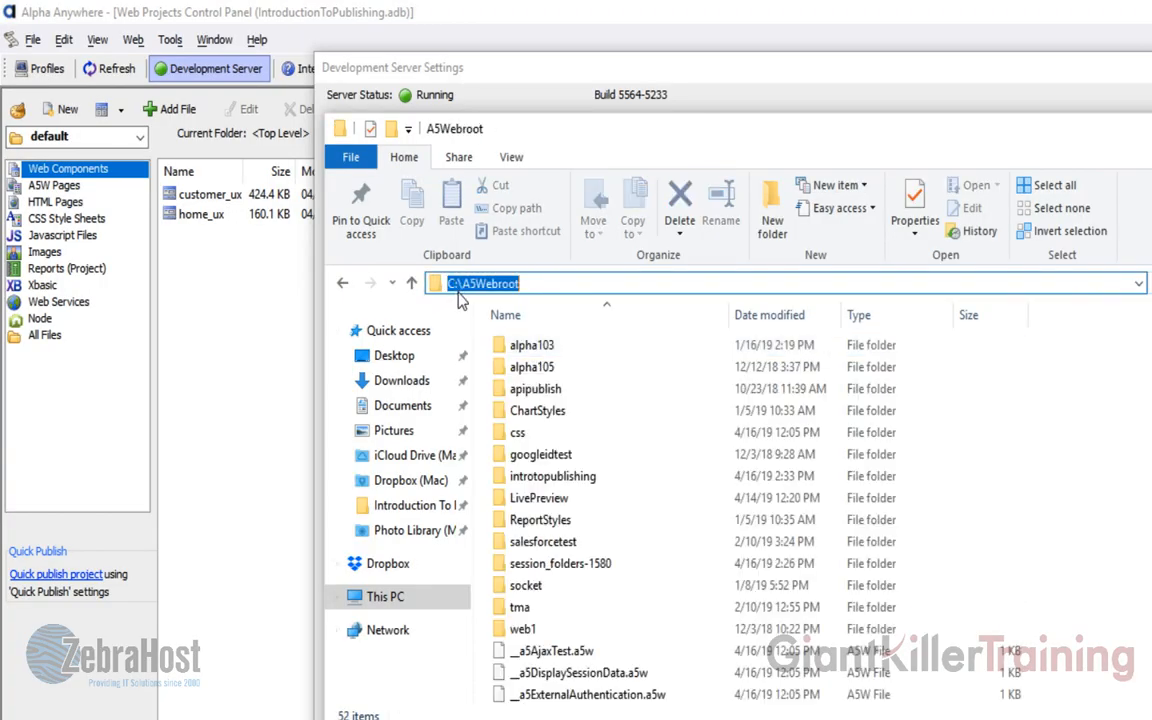
left_click(1135, 480)
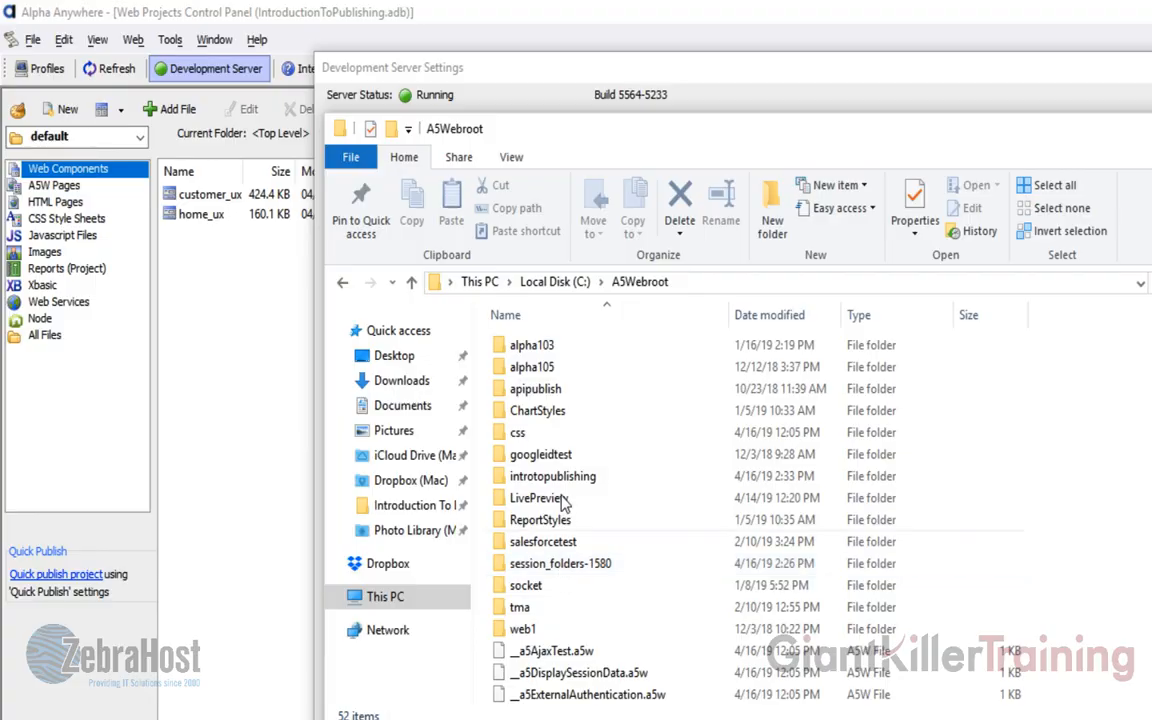
Step: Open the introtopublishing folder, browse the published files, and show its full path
left_click(550, 479)
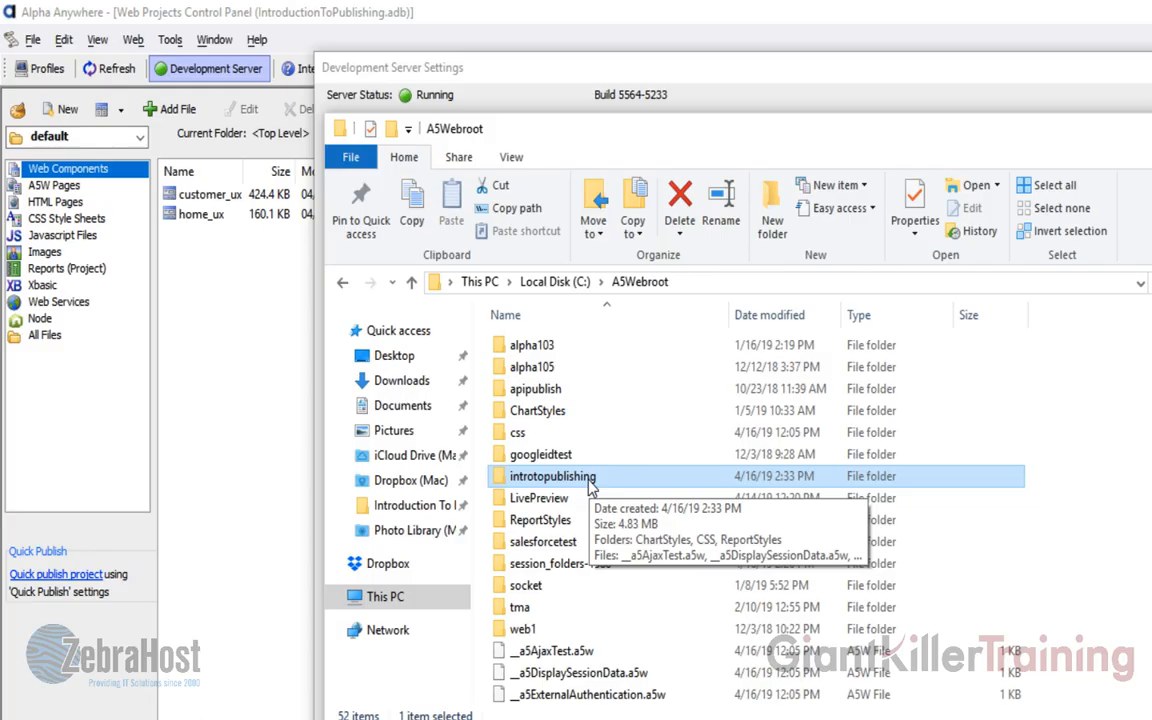
double_click(590, 480)
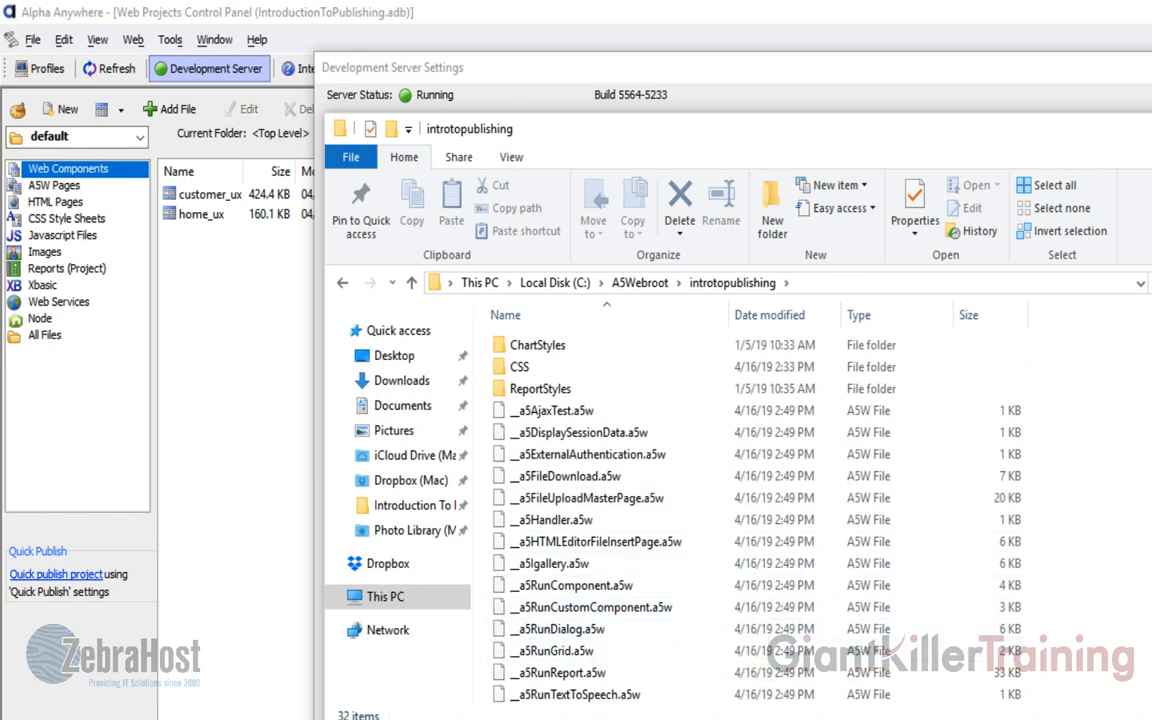
scroll(580, 600, "down", 5)
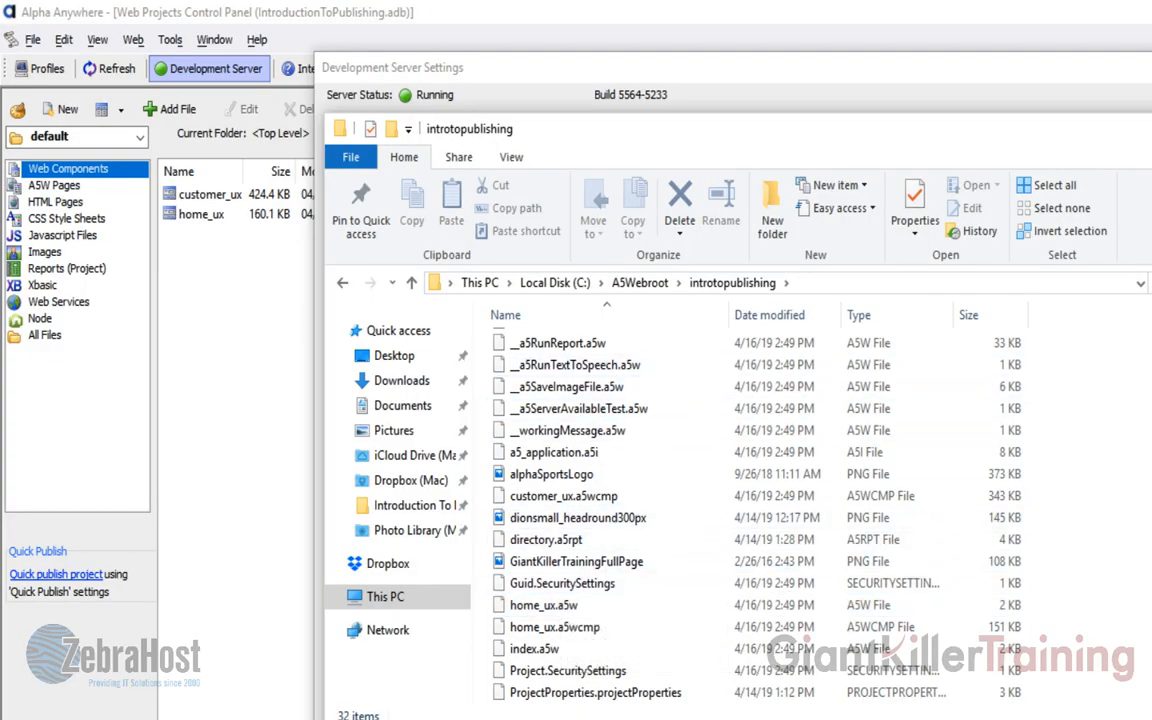
scroll(686, 535, "up", 5)
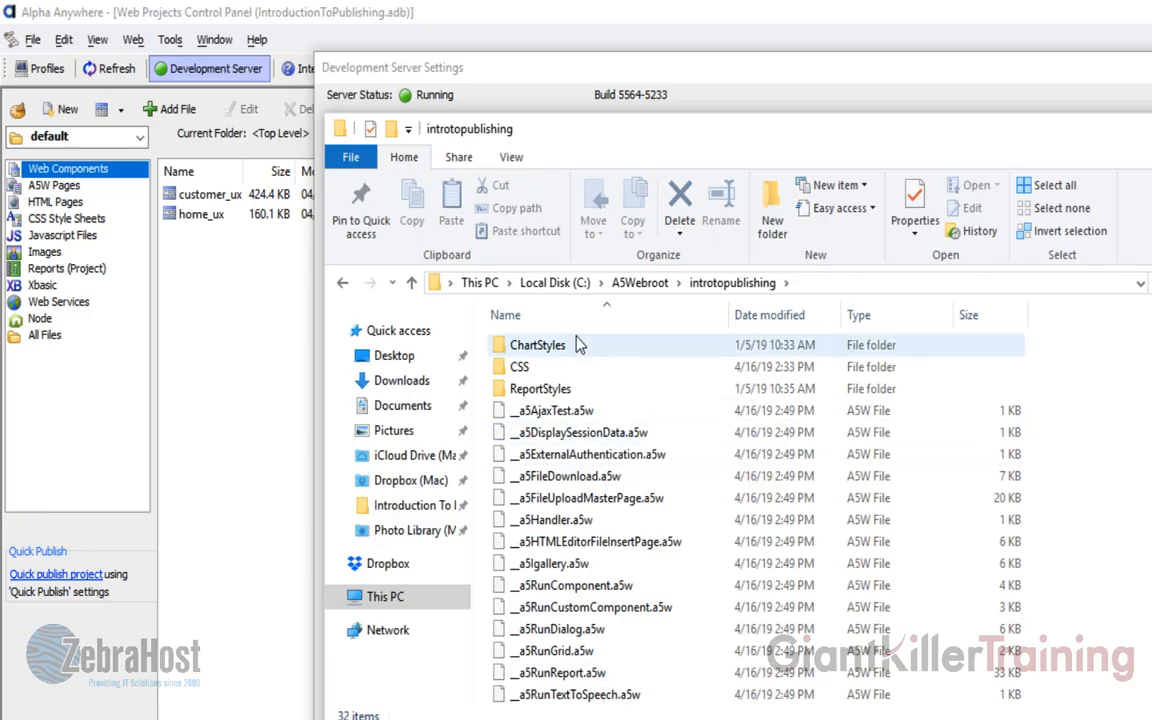
left_click(438, 287)
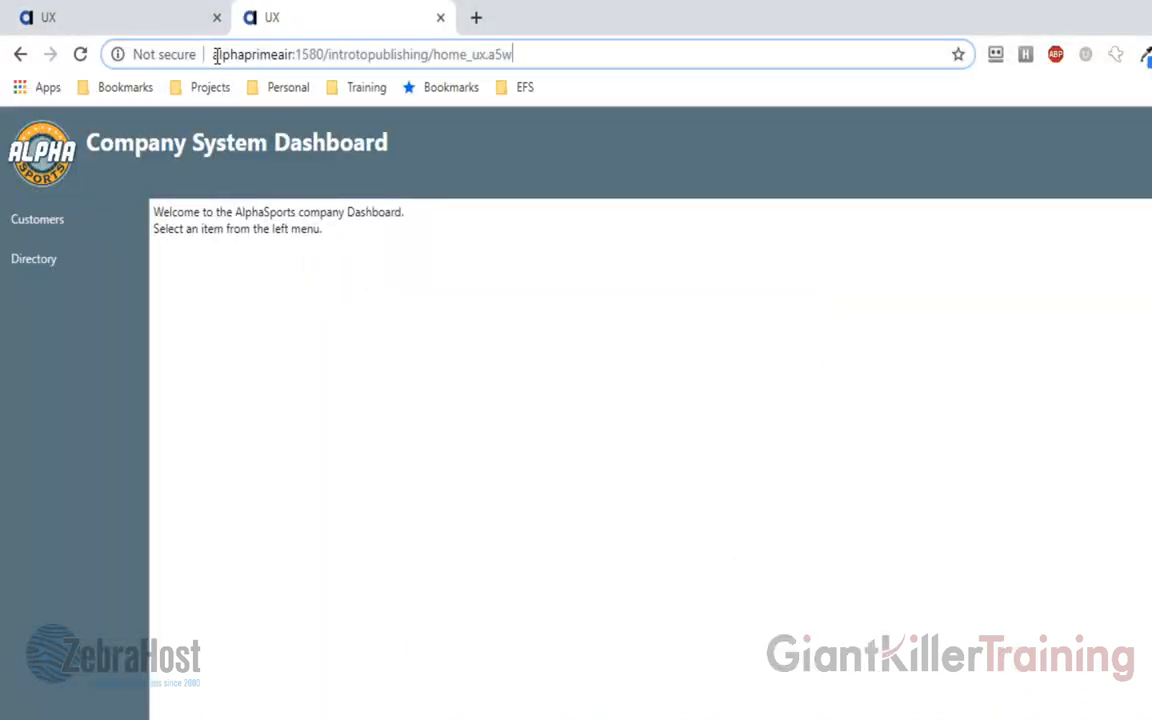
left_click_drag(214, 53, 322, 53)
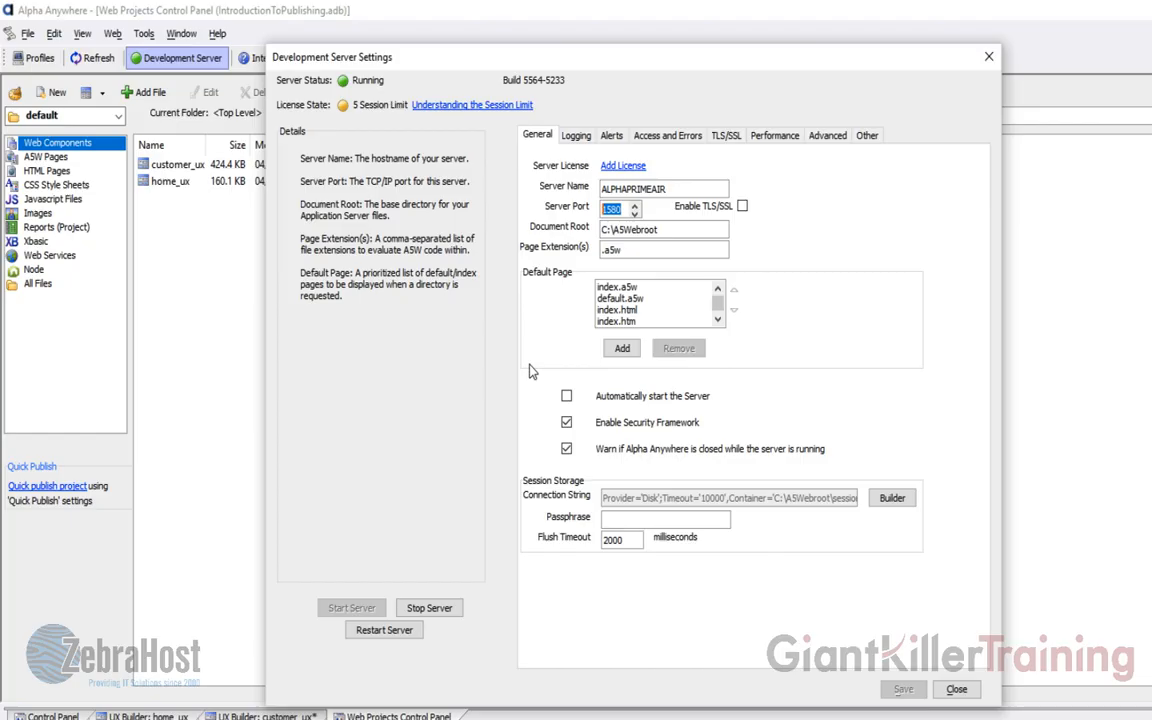
Step: Check that the Local Webroot profile targets introtopublishing, then exit both dialogs without saving
left_click(957, 689)
left_click(391, 94)
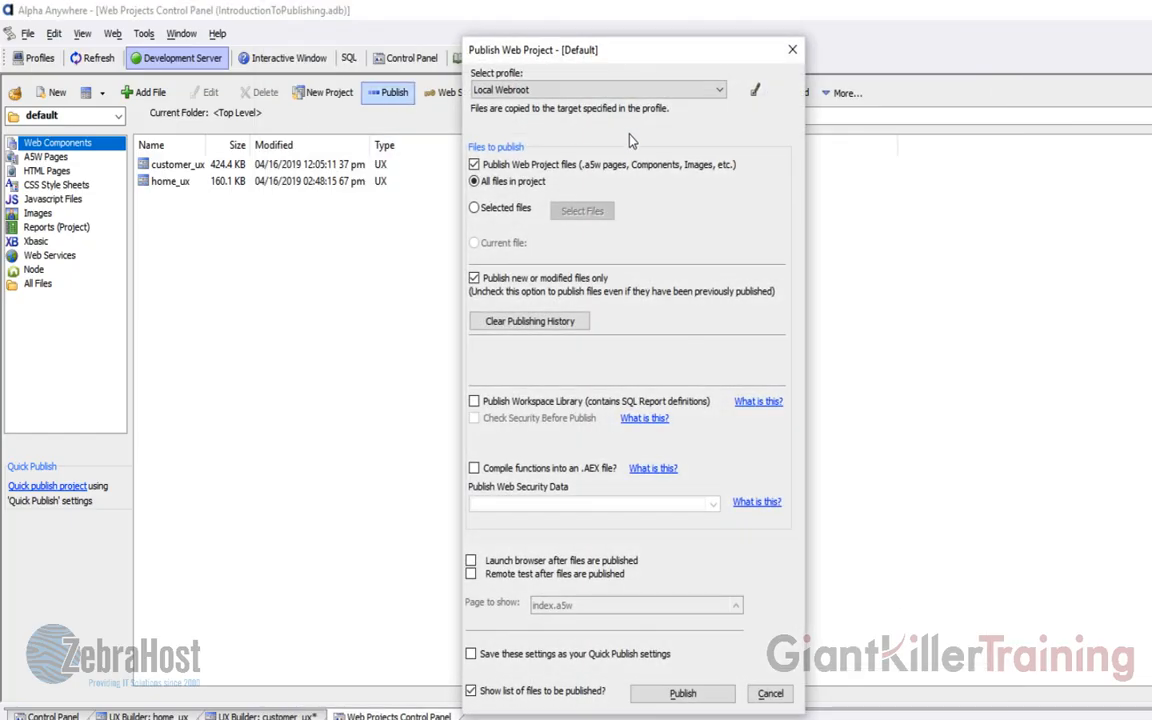
left_click(756, 92)
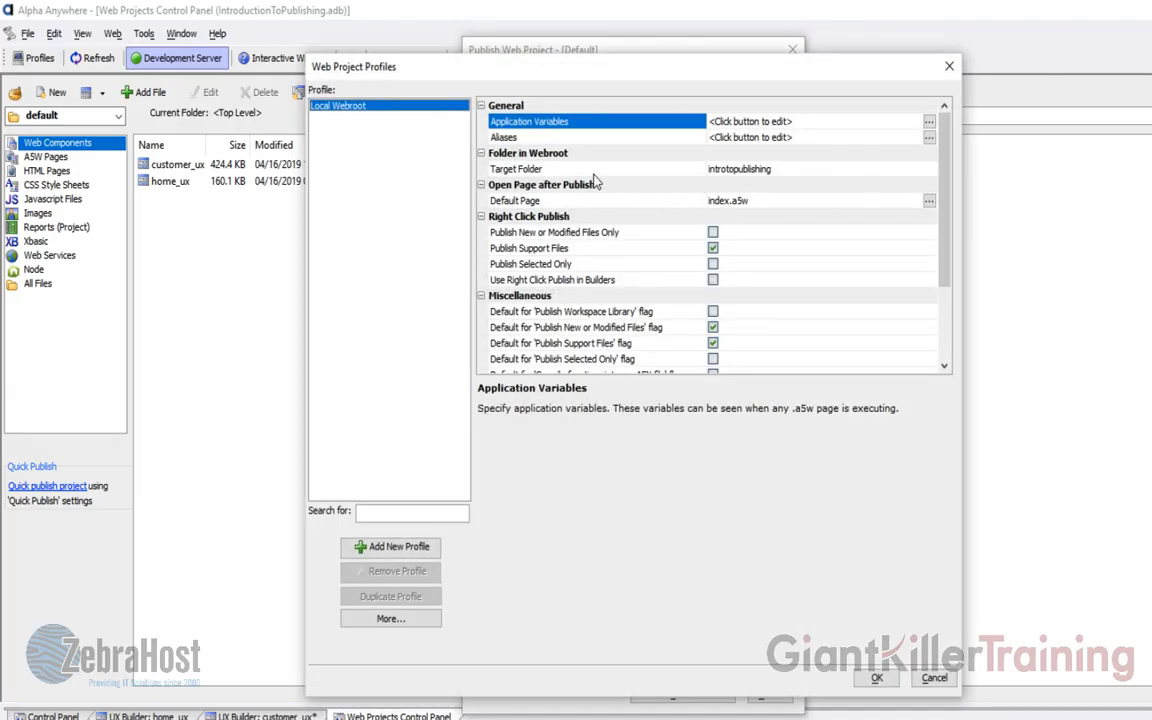
left_click(596, 170)
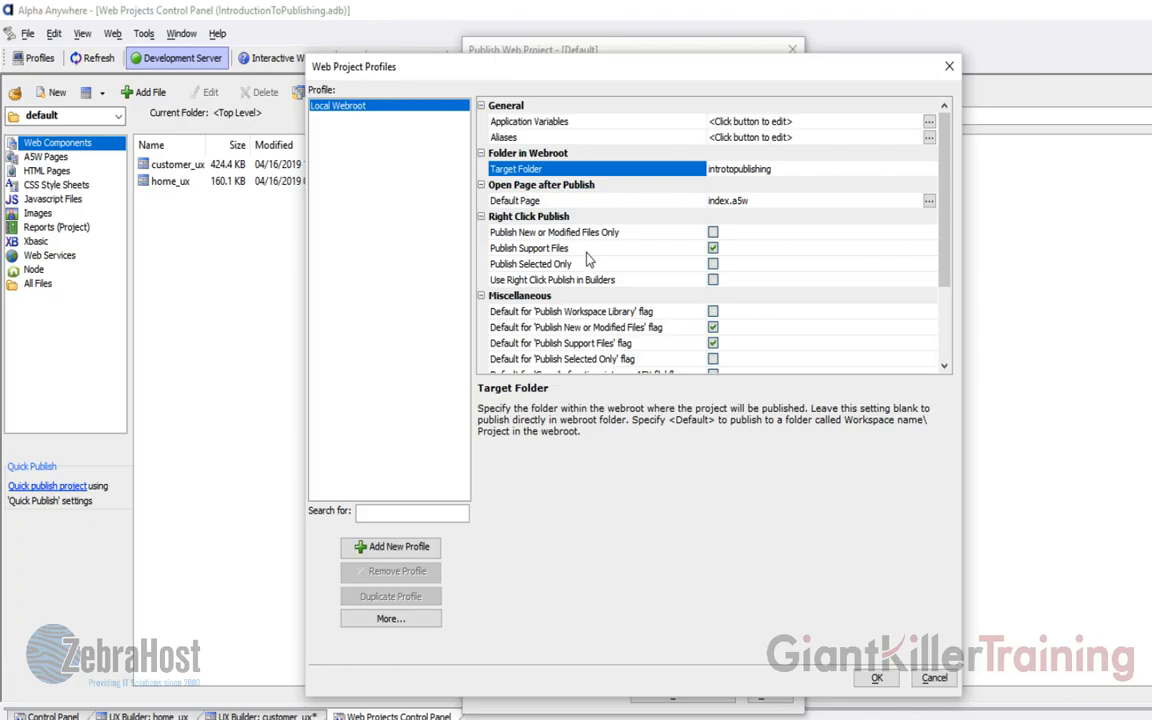
left_click(933, 678)
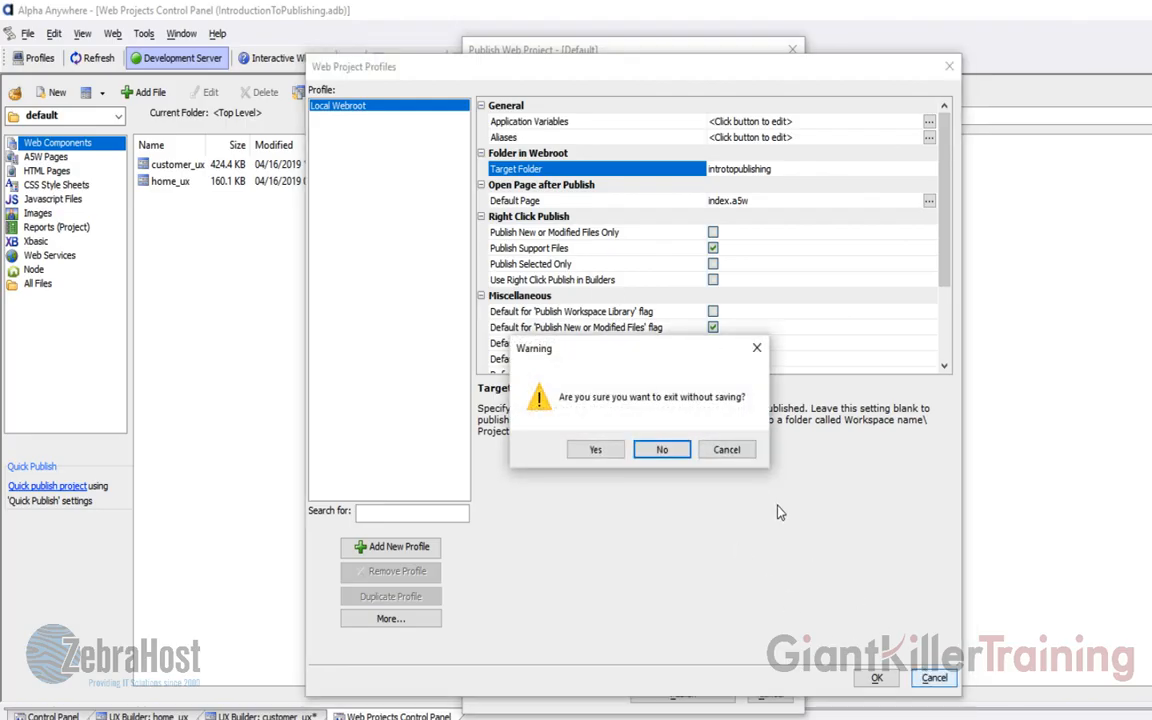
left_click(595, 449)
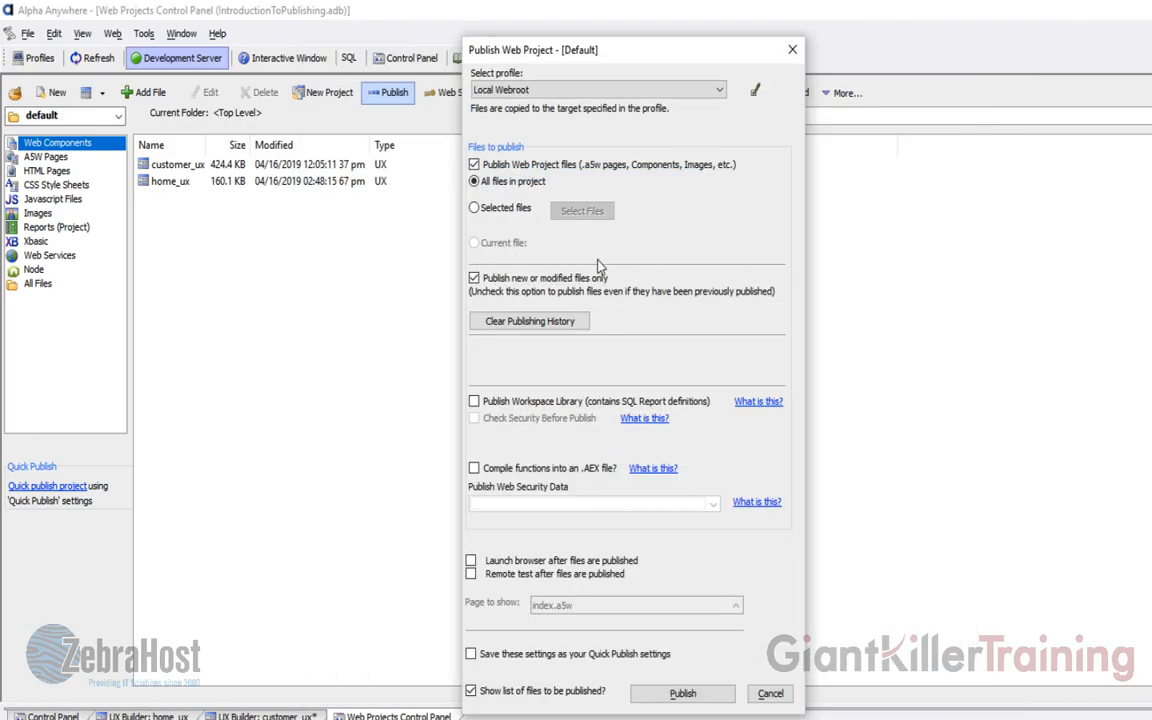
left_click(770, 693)
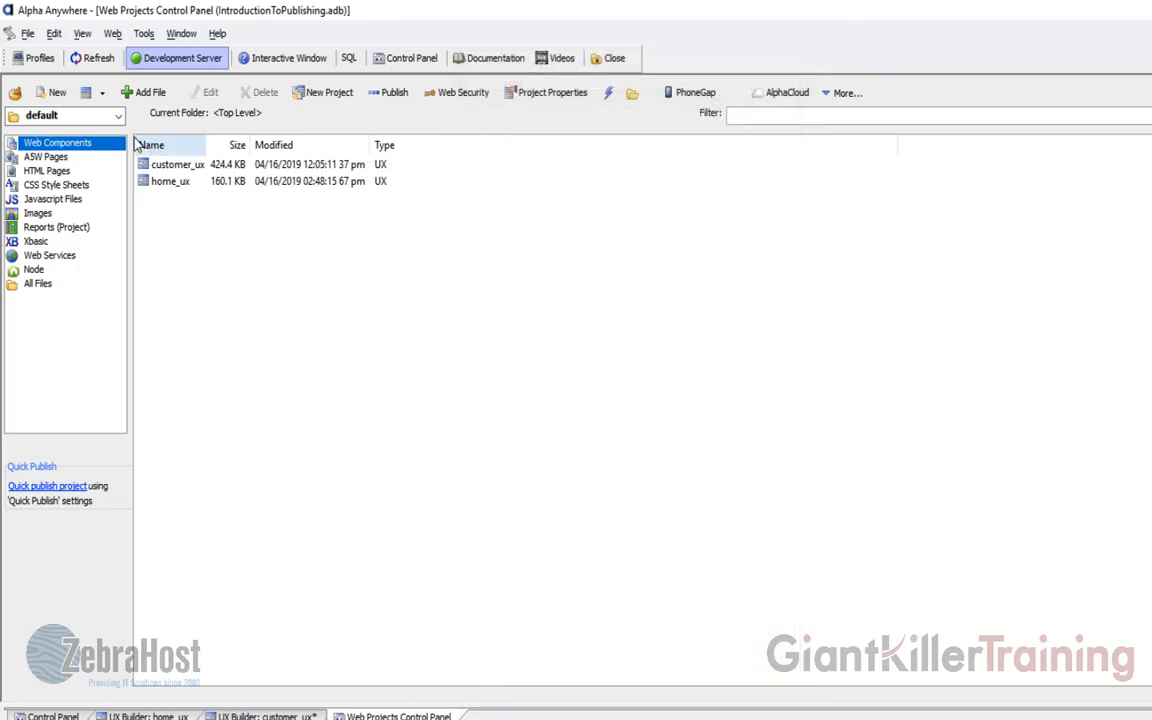
Step: Reopen the Development Server settings from the Web menu and highlight the port 1580
left_click(112, 33)
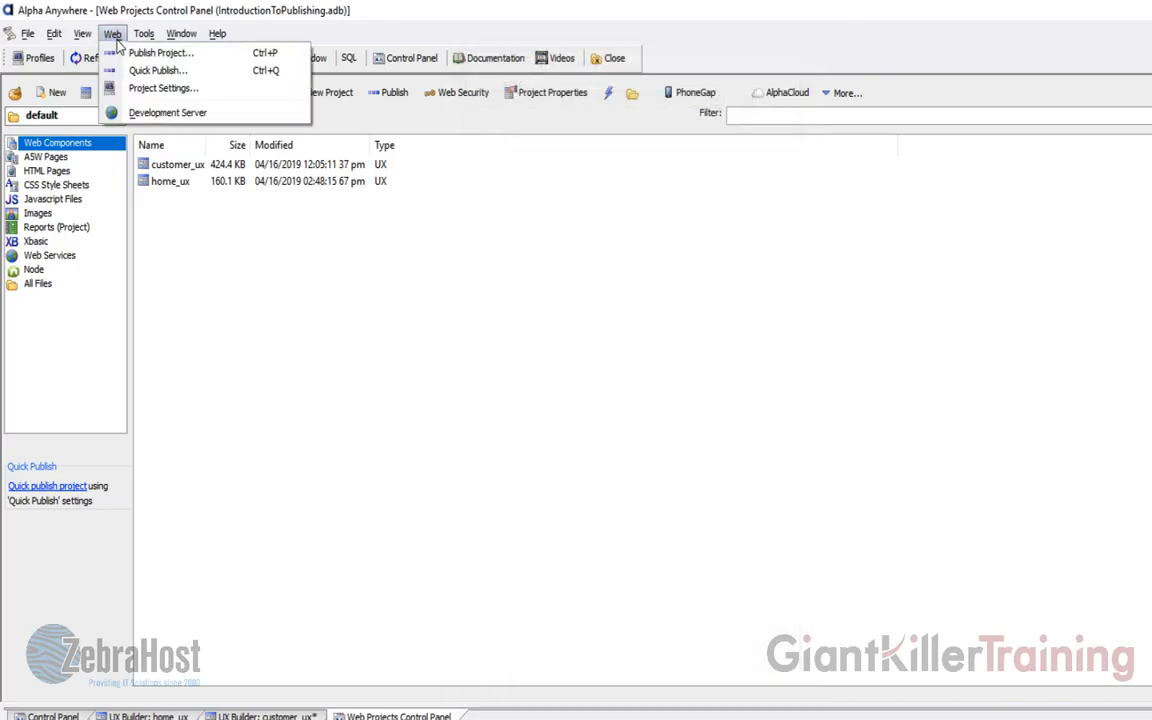
left_click(128, 113)
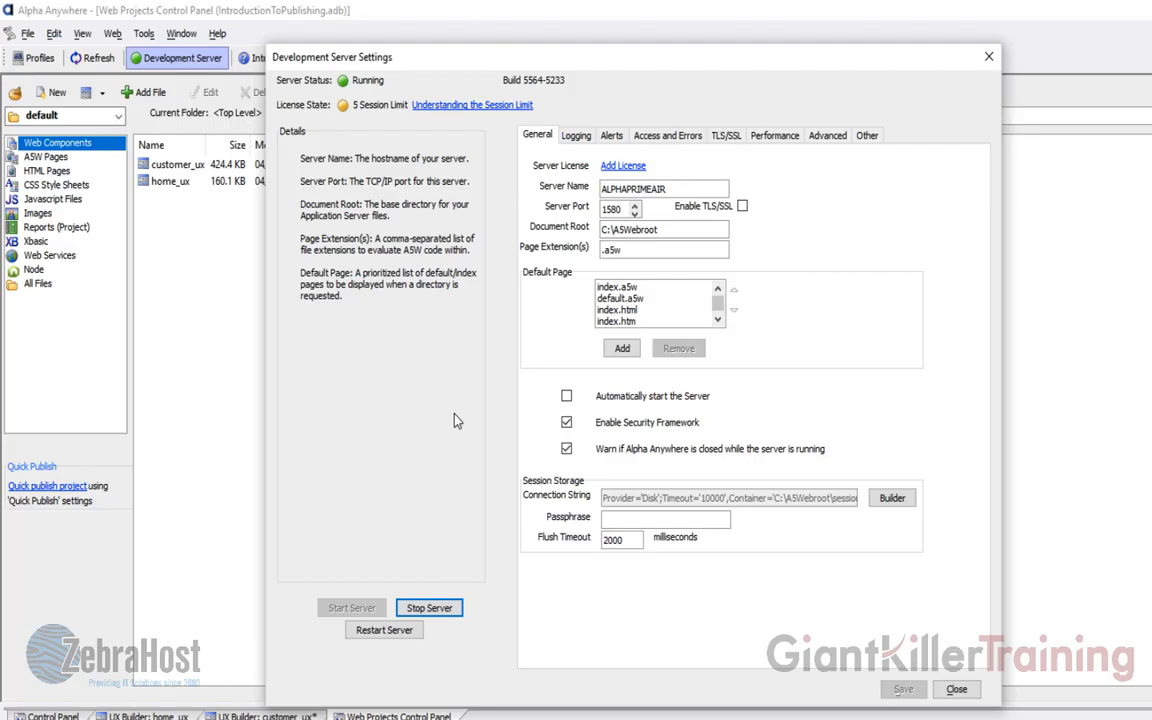
double_click(595, 208)
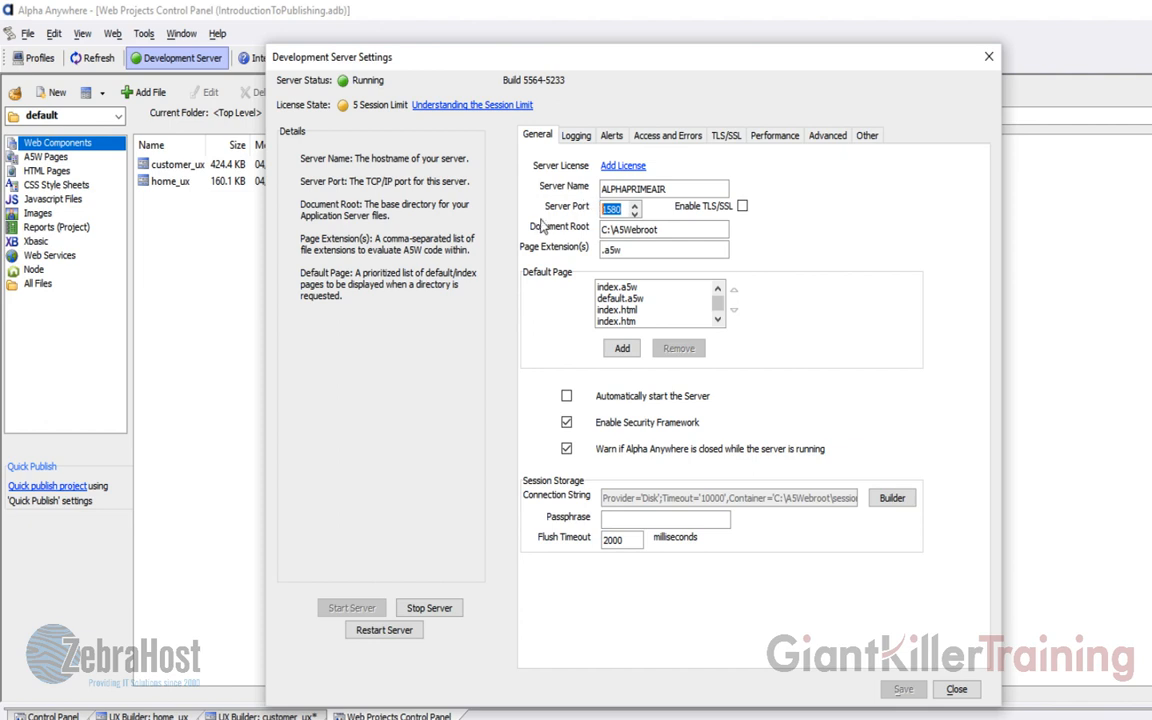
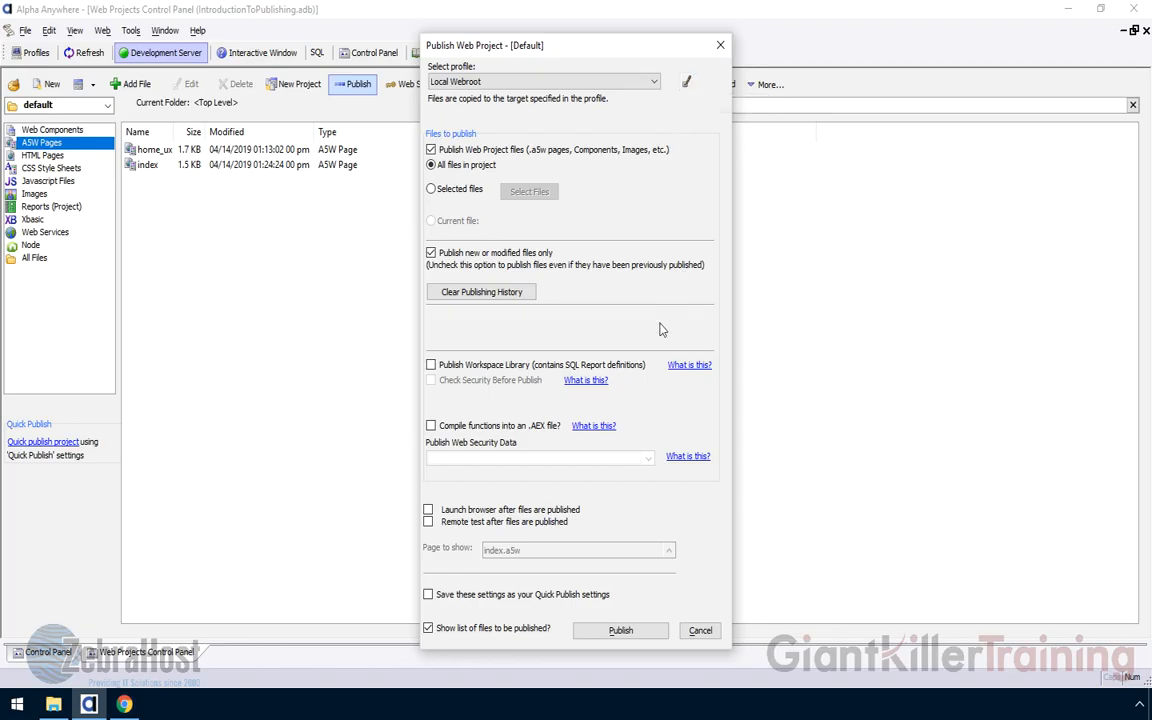
Step: Cancel the Publish Web Project dialog, returning to the Web Projects Control Panel
left_click(696, 630)
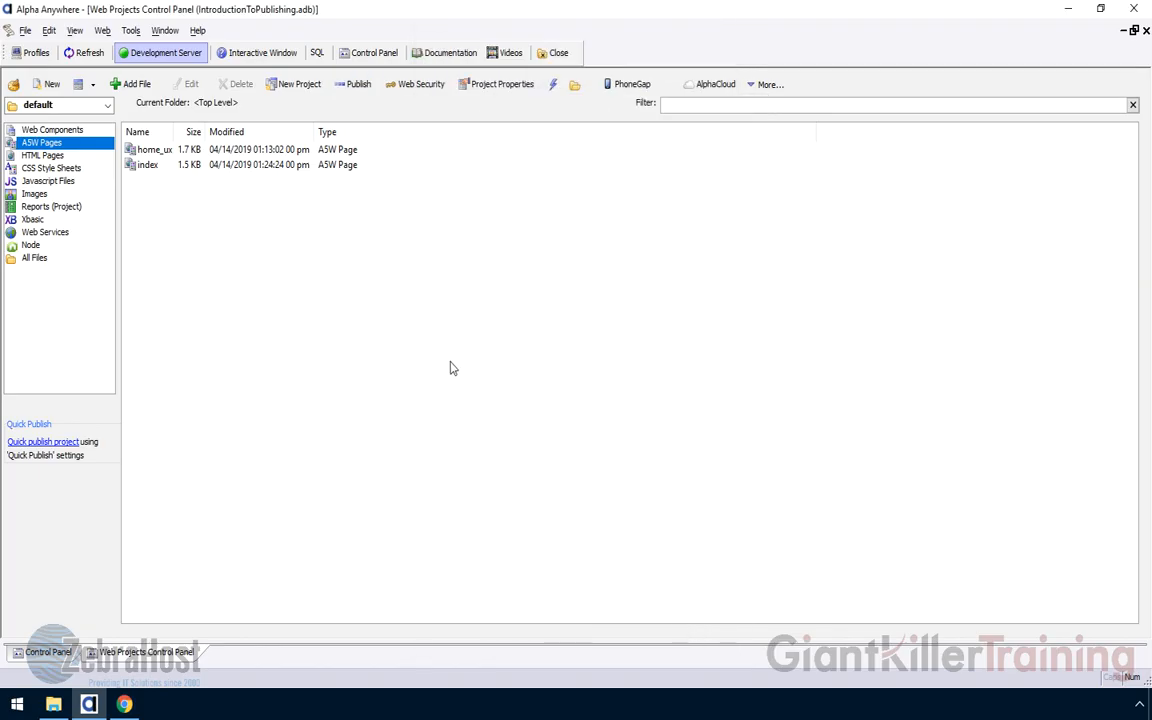
Step: Add a new ISP/remote publishing profile from Profiles and advance to its FTP login page
left_click(36, 53)
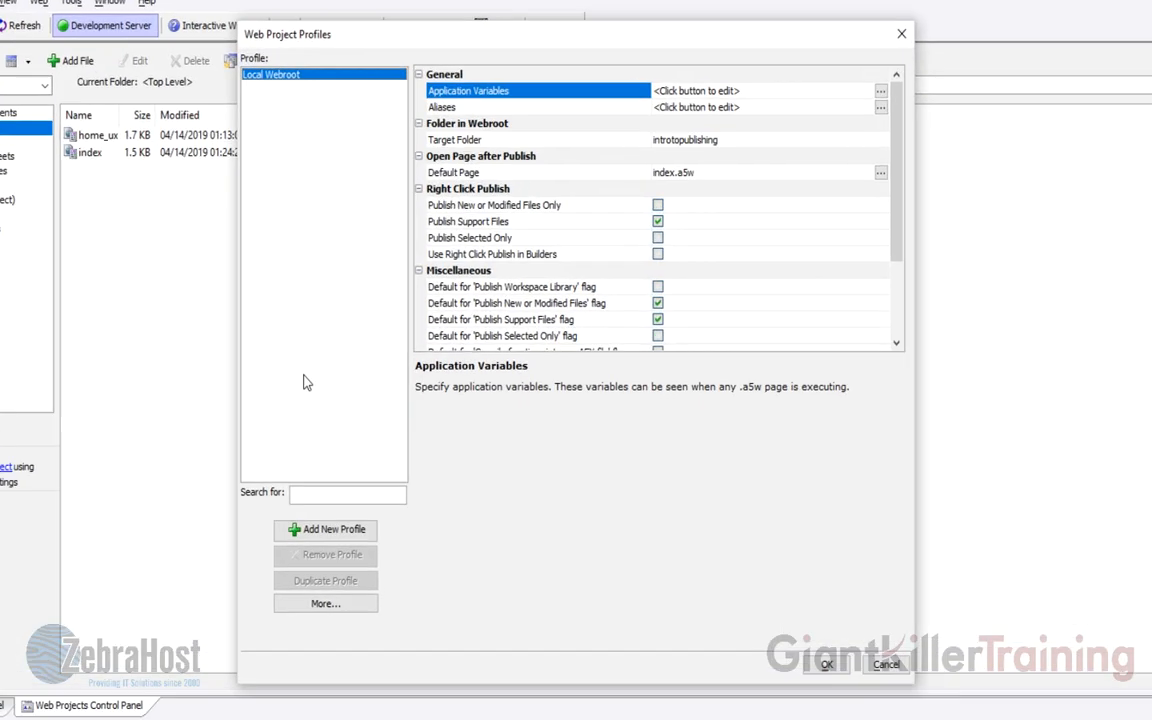
left_click(316, 556)
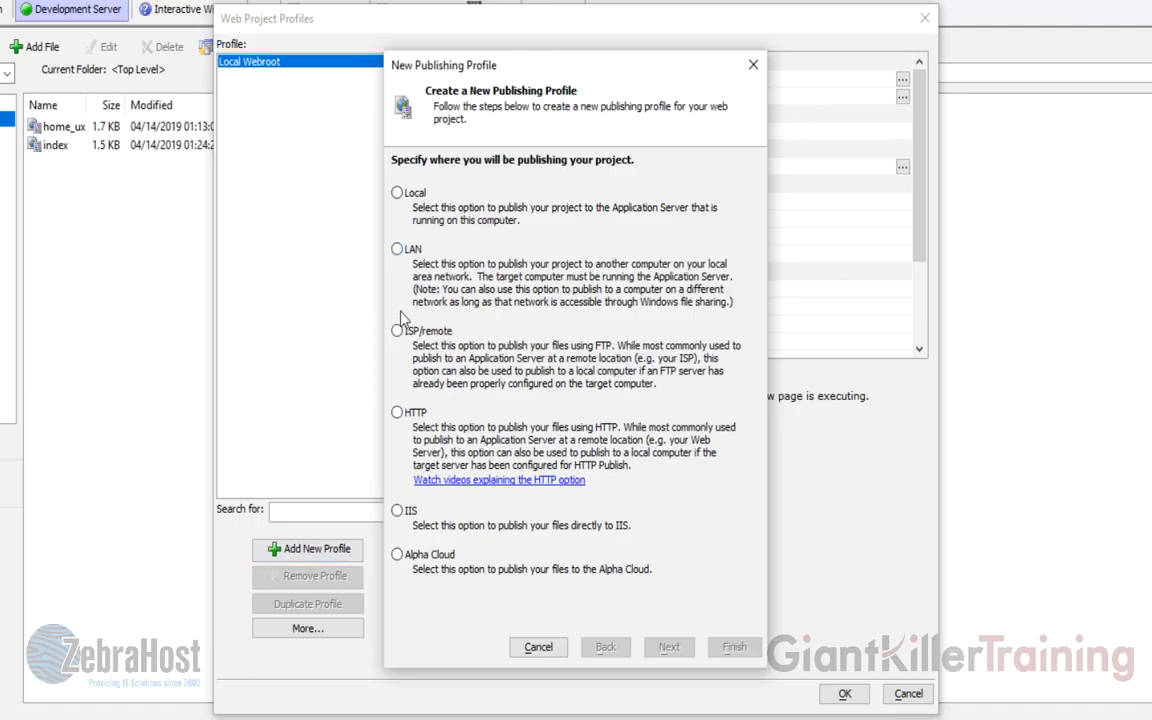
left_click(430, 333)
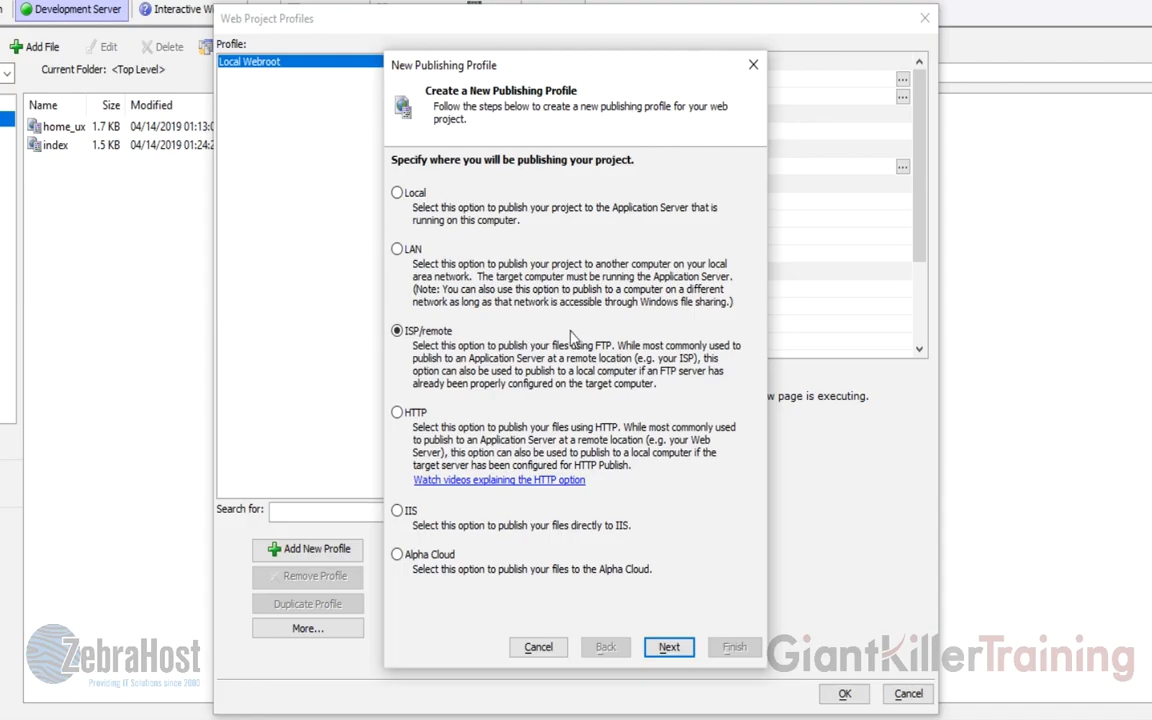
left_click(667, 648)
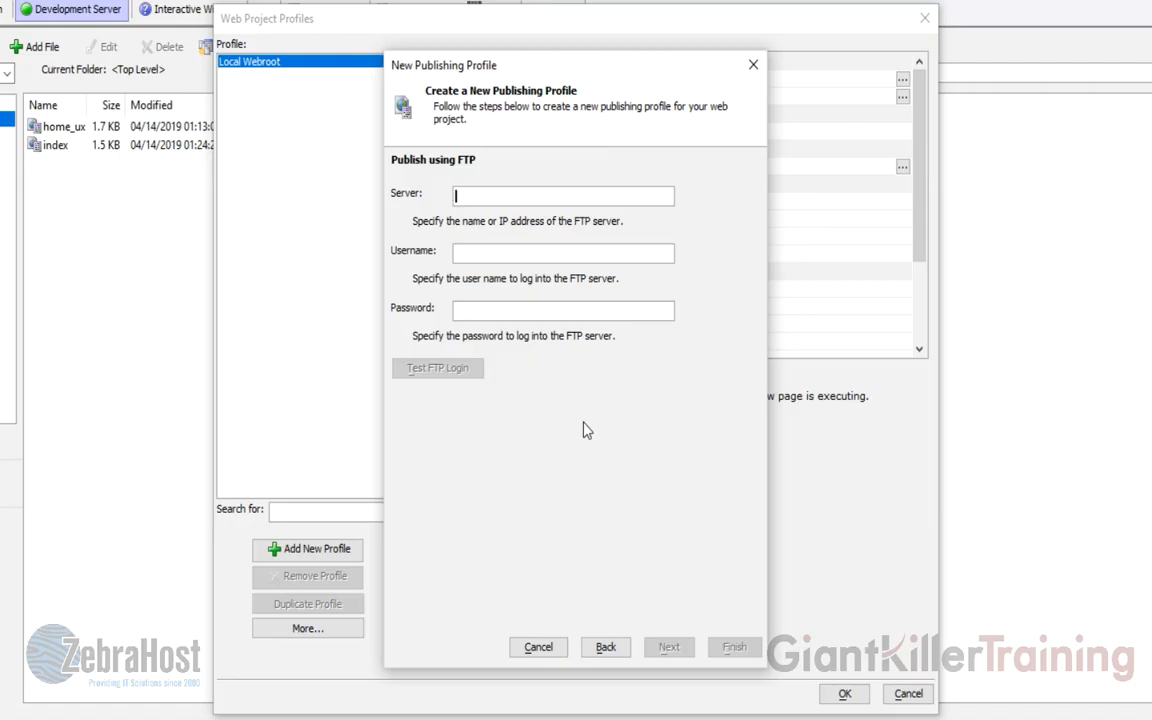
type("www.giantkill")
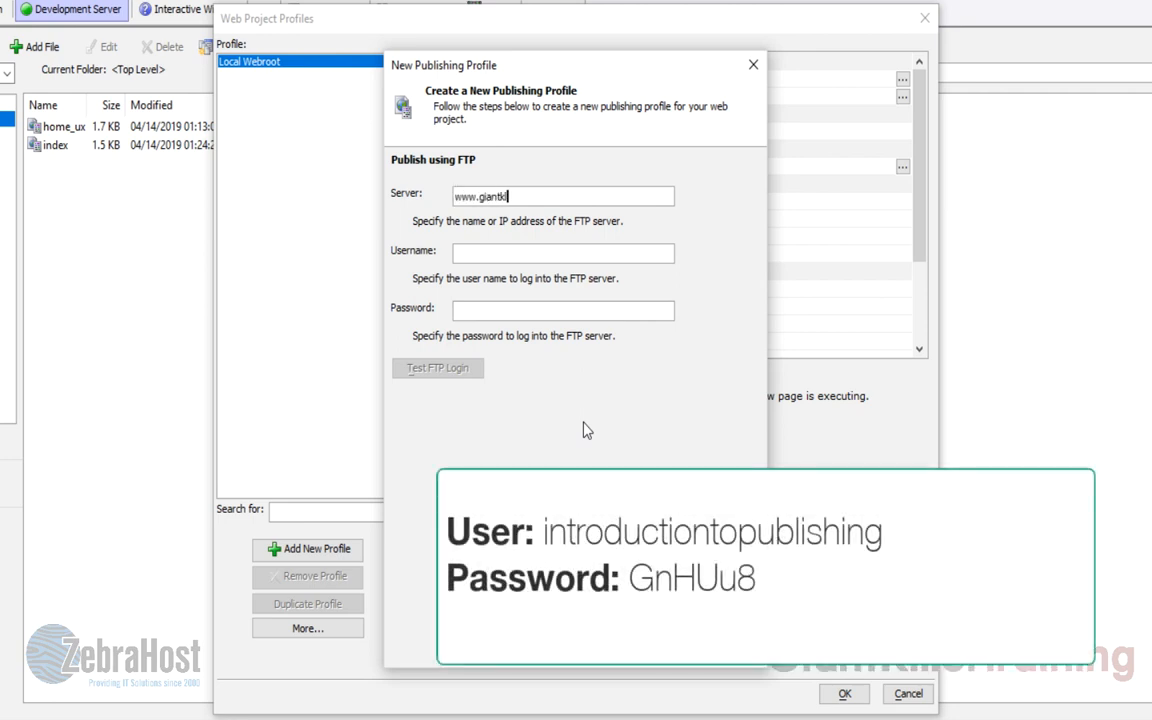
type("erdemo.com")
key("Tab")
type("introductiontopublishing")
key("Tab")
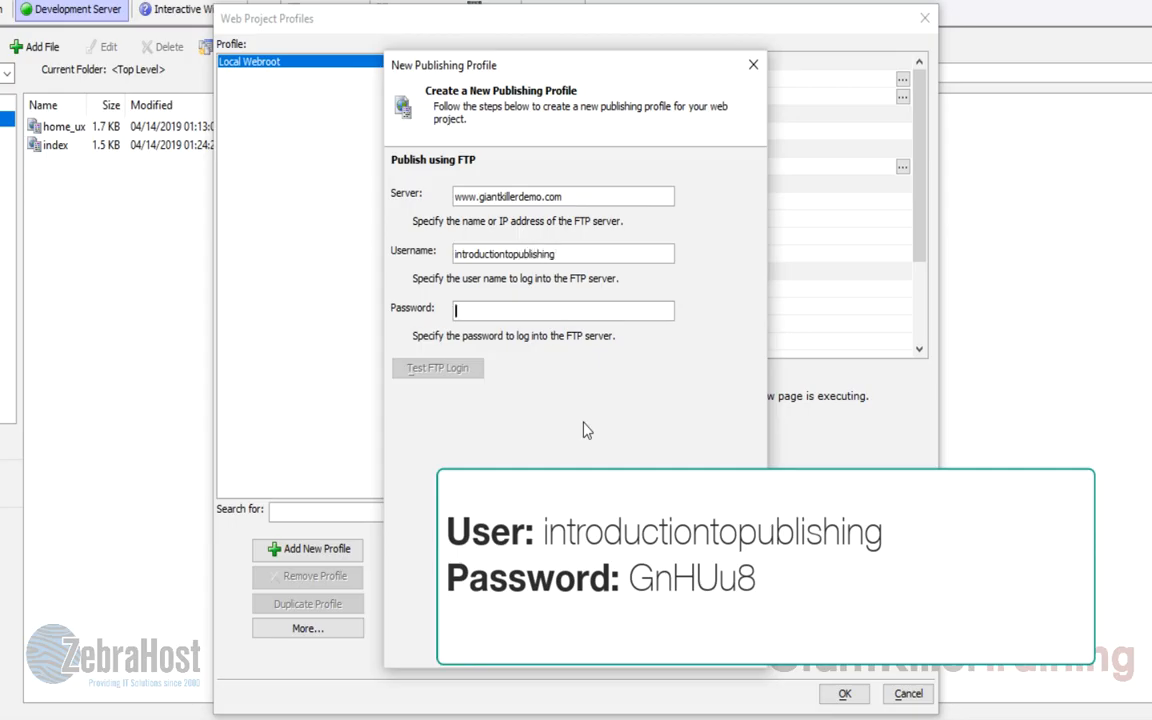
right_click(481, 316)
left_click(513, 375)
right_click(484, 316)
left_click(500, 373)
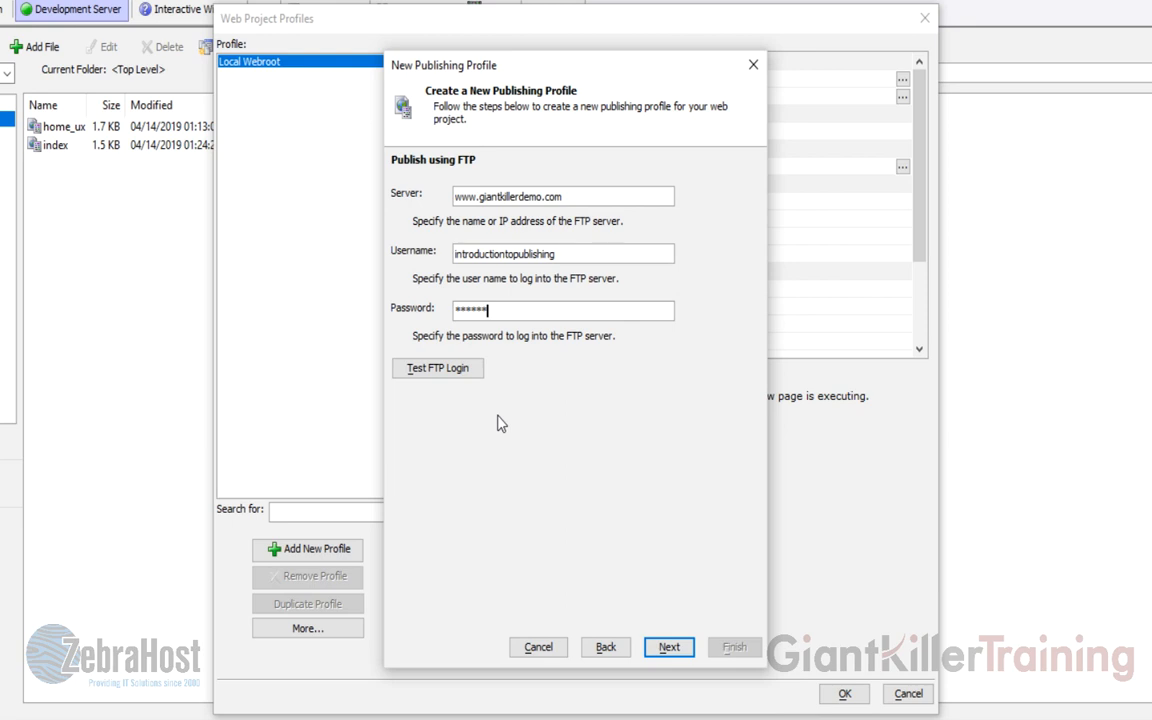
Step: Test the FTP login successfully and move on to the FTP Folders page
left_click(449, 378)
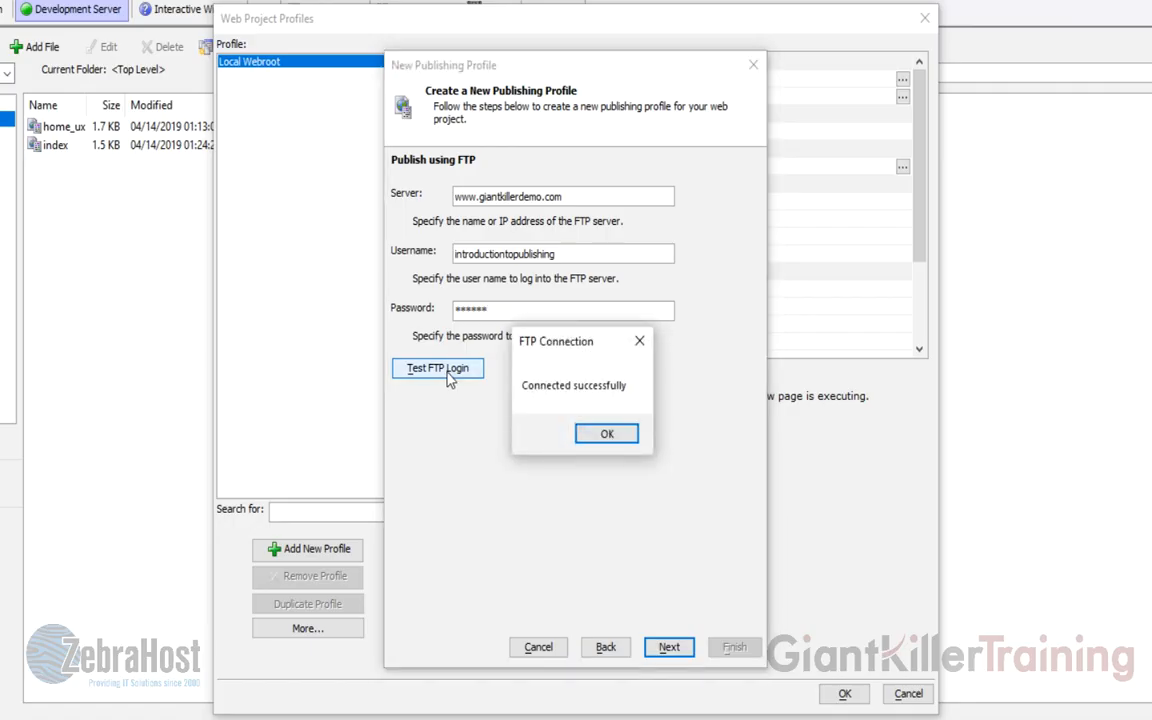
left_click(607, 433)
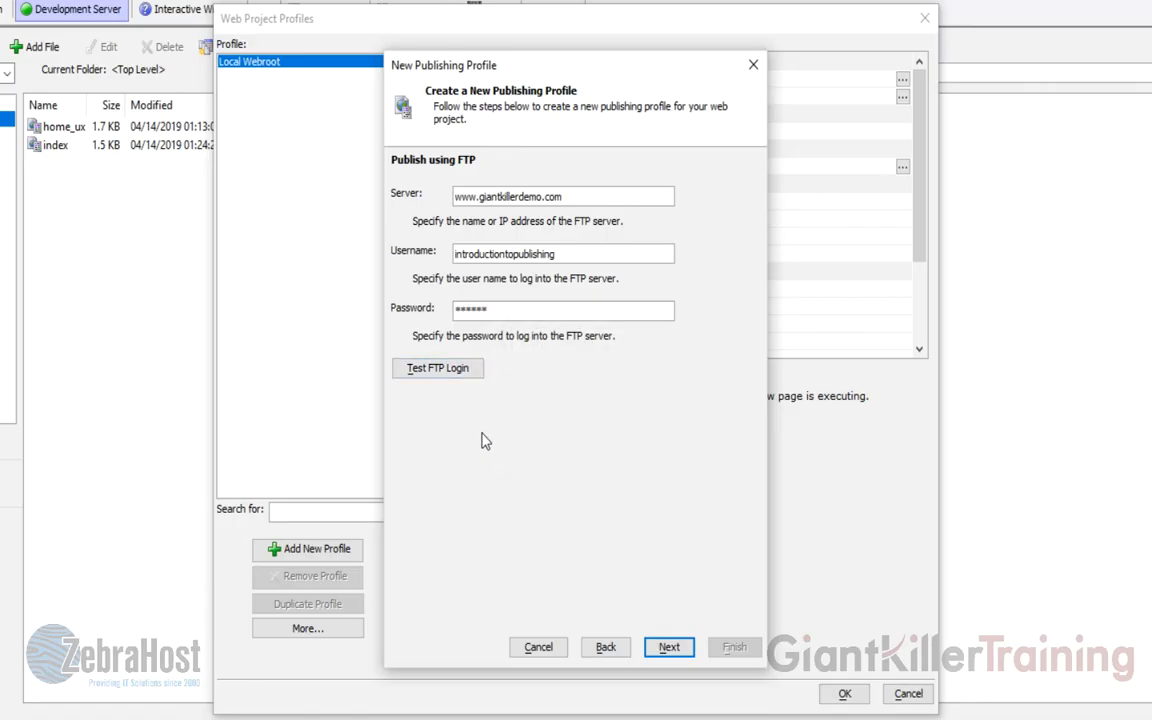
left_click(447, 377)
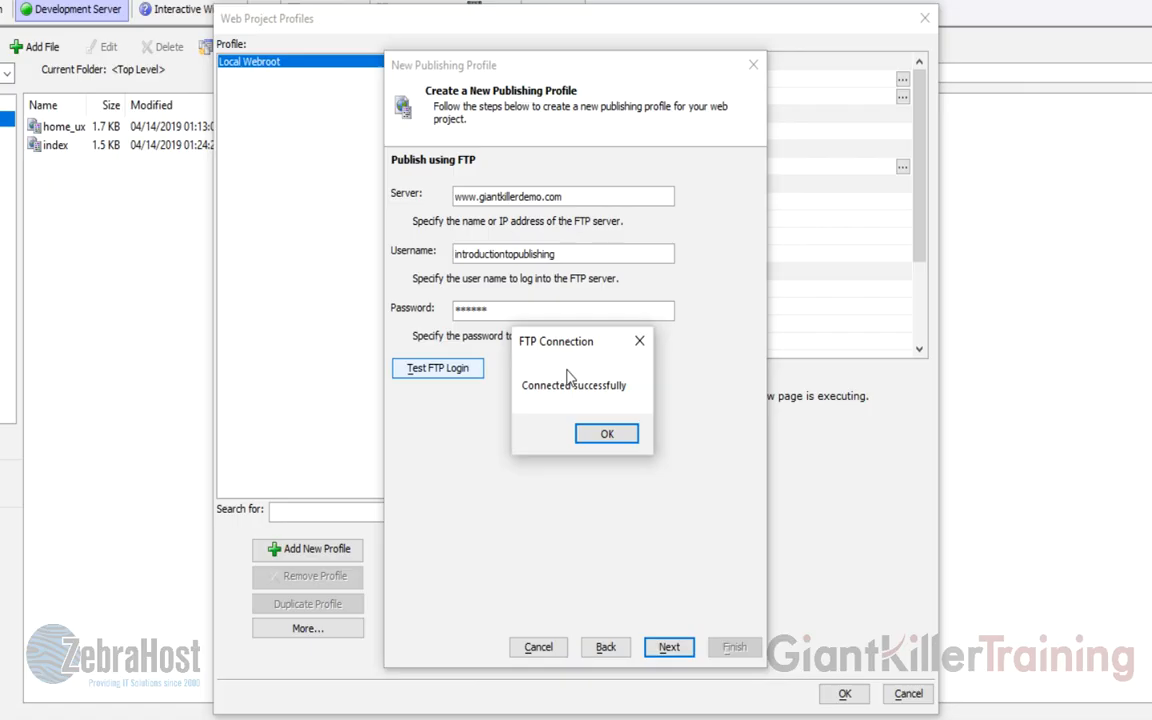
left_click(597, 437)
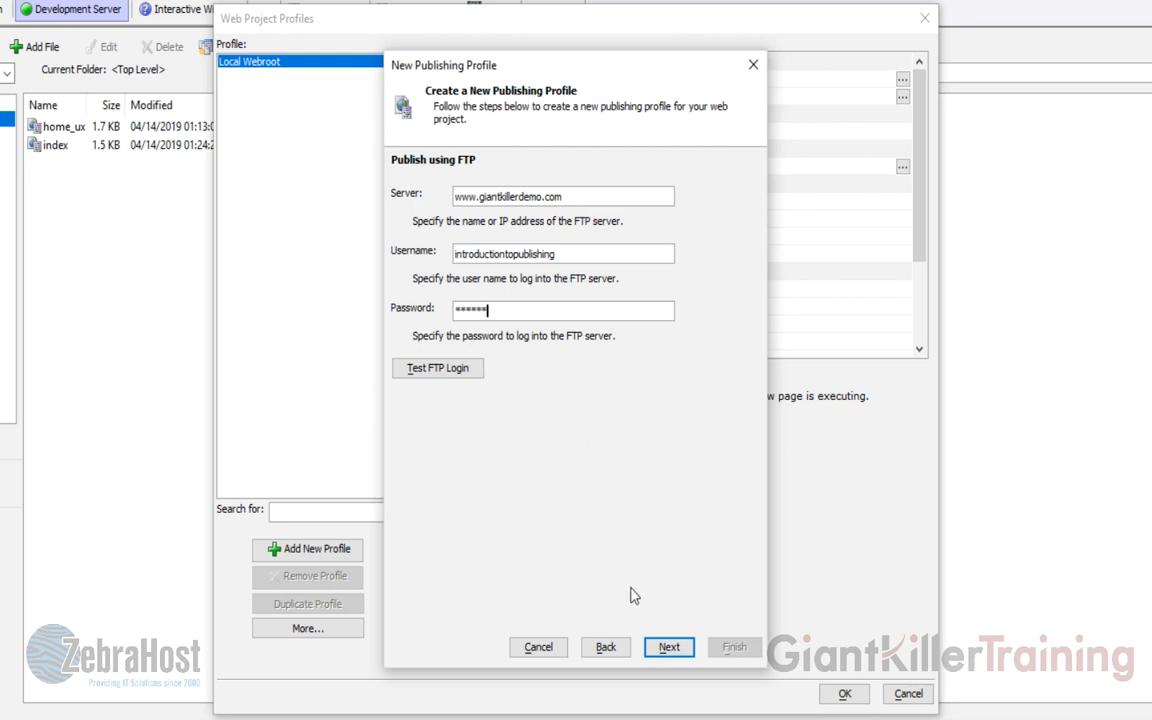
left_click(669, 648)
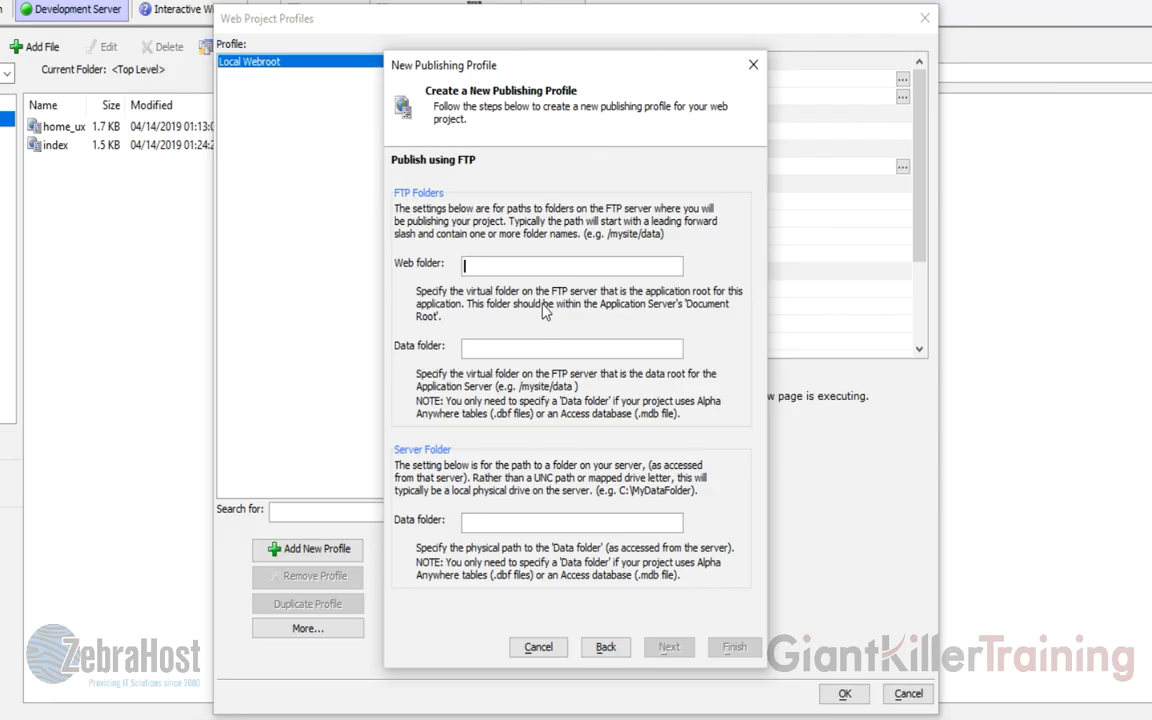
Step: Set the FTP web folder to \ instead of \app2 and continue to publish details
type("\\")
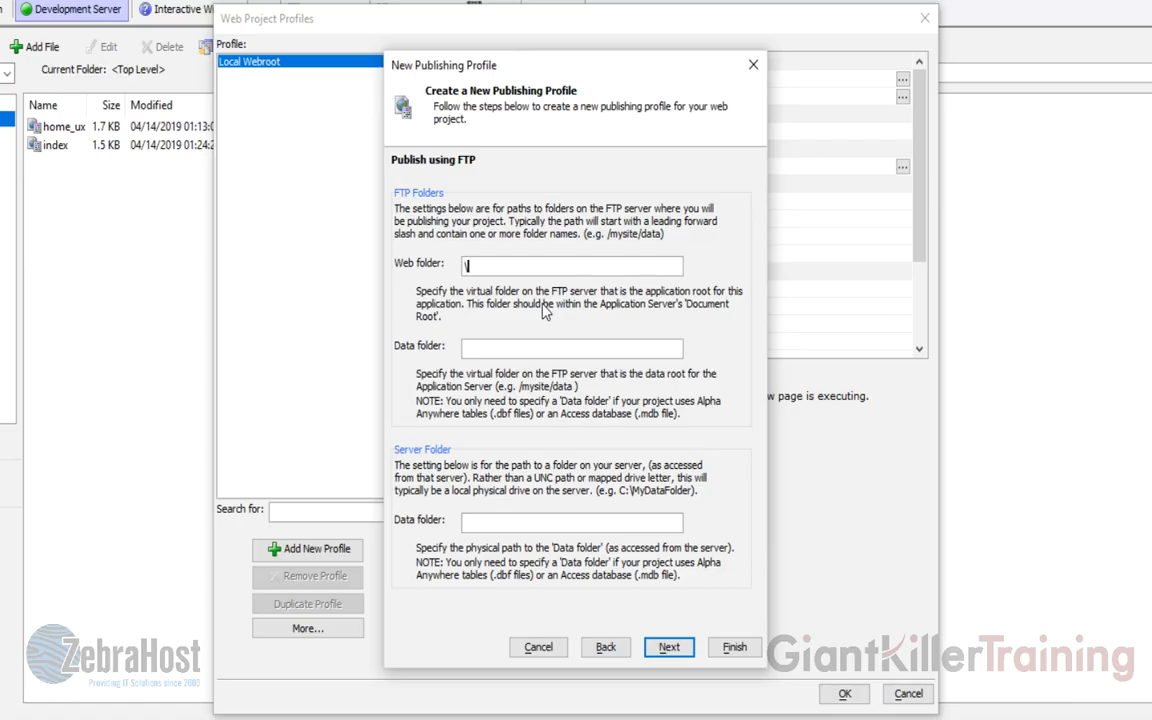
type("app2")
key("BackSpace")
key("BackSpace")
key("BackSpace")
key("BackSpace")
key("BackSpace")
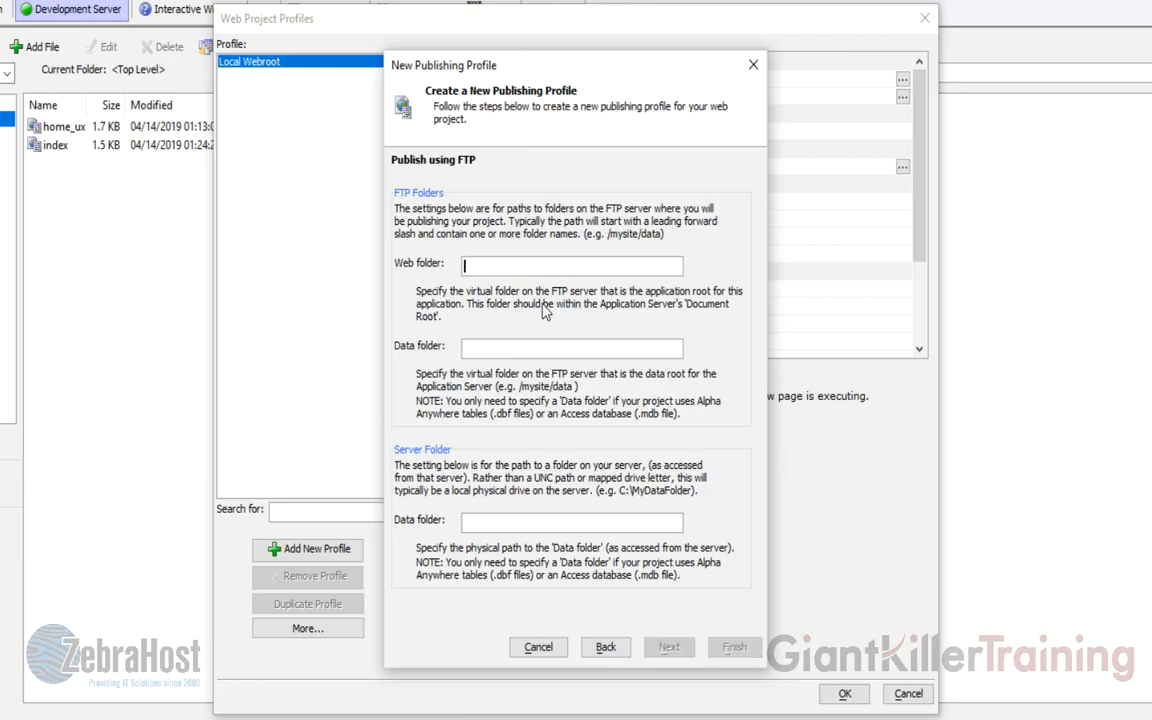
type("\\")
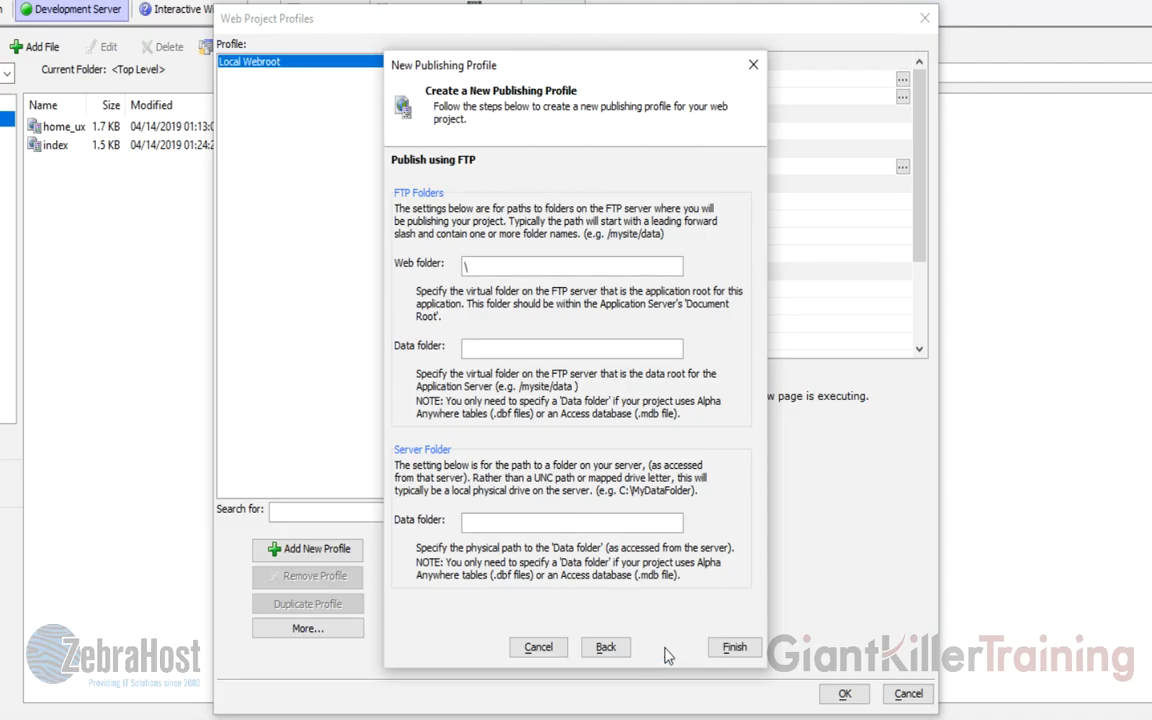
left_click(668, 647)
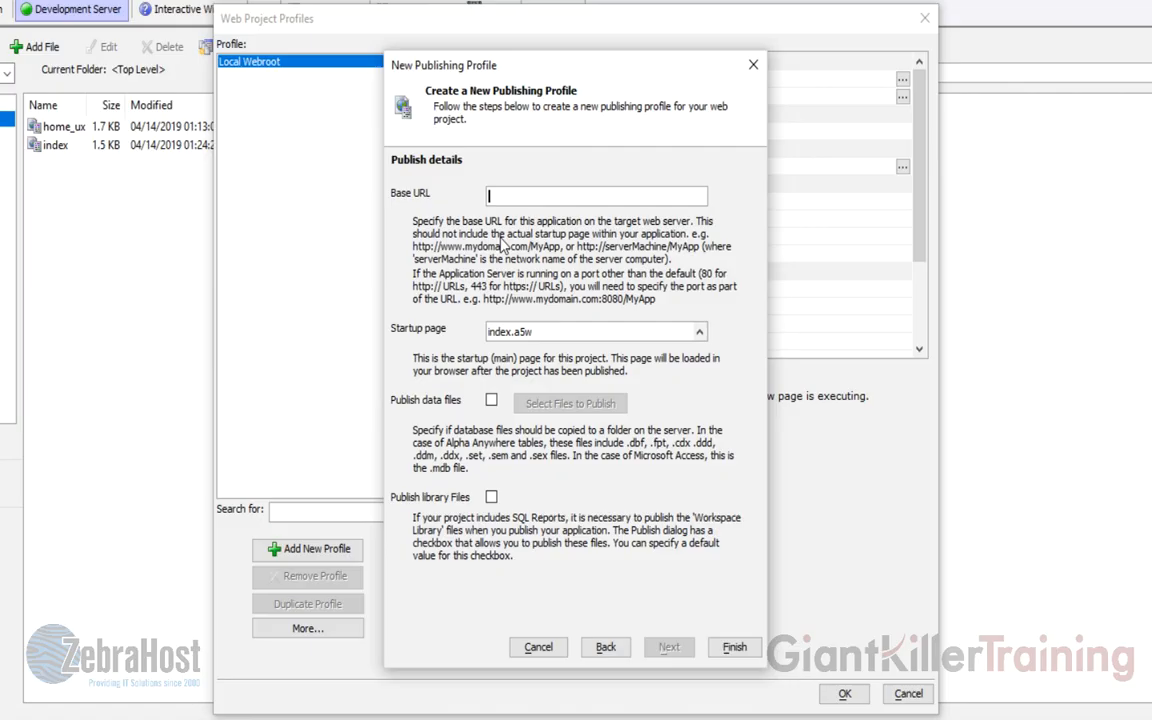
type("https://www.giantkiller")
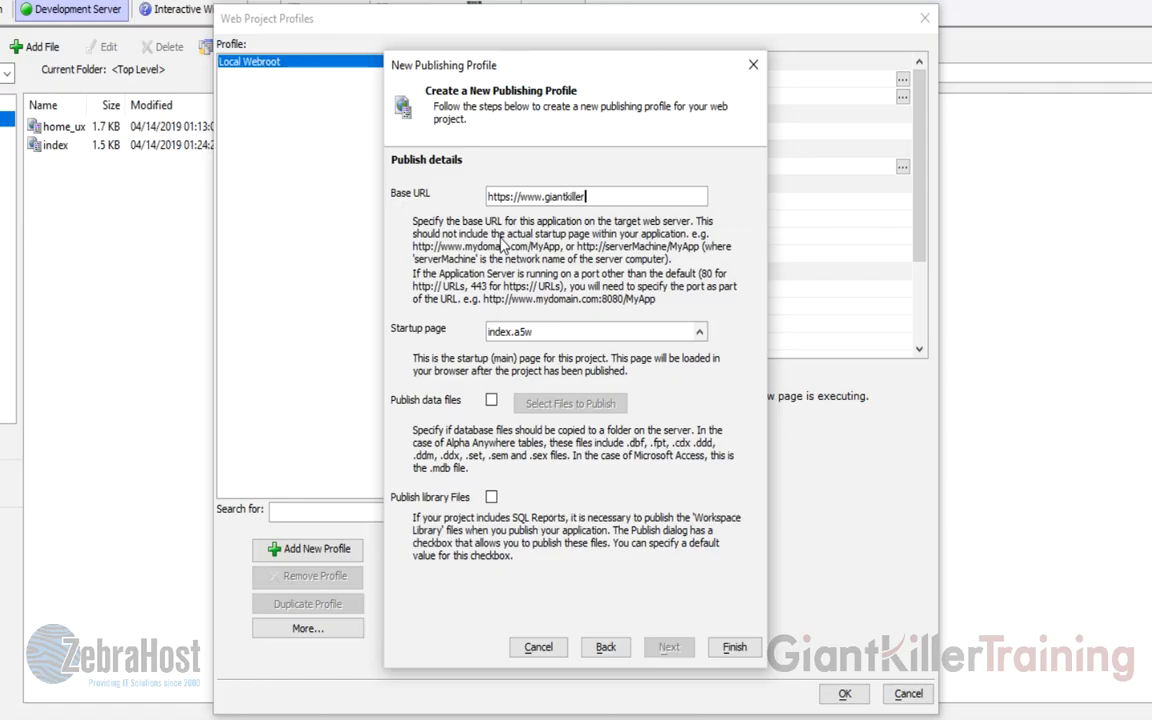
type("demo.com/introductiontop")
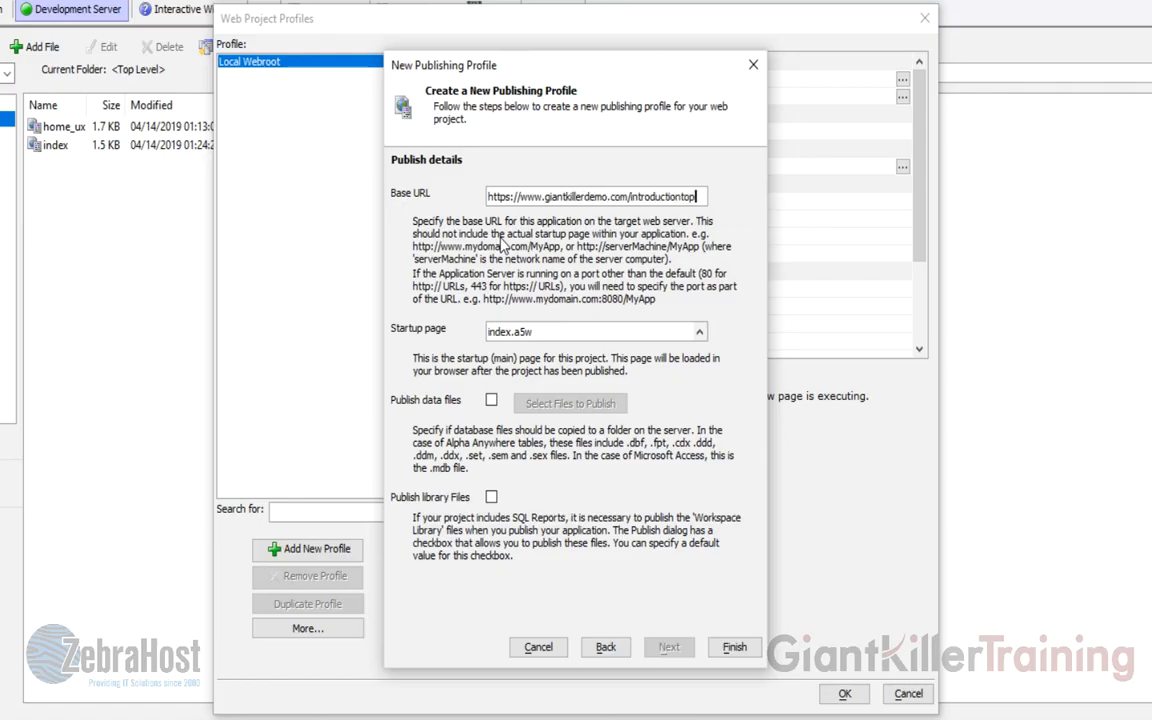
type("ublishing")
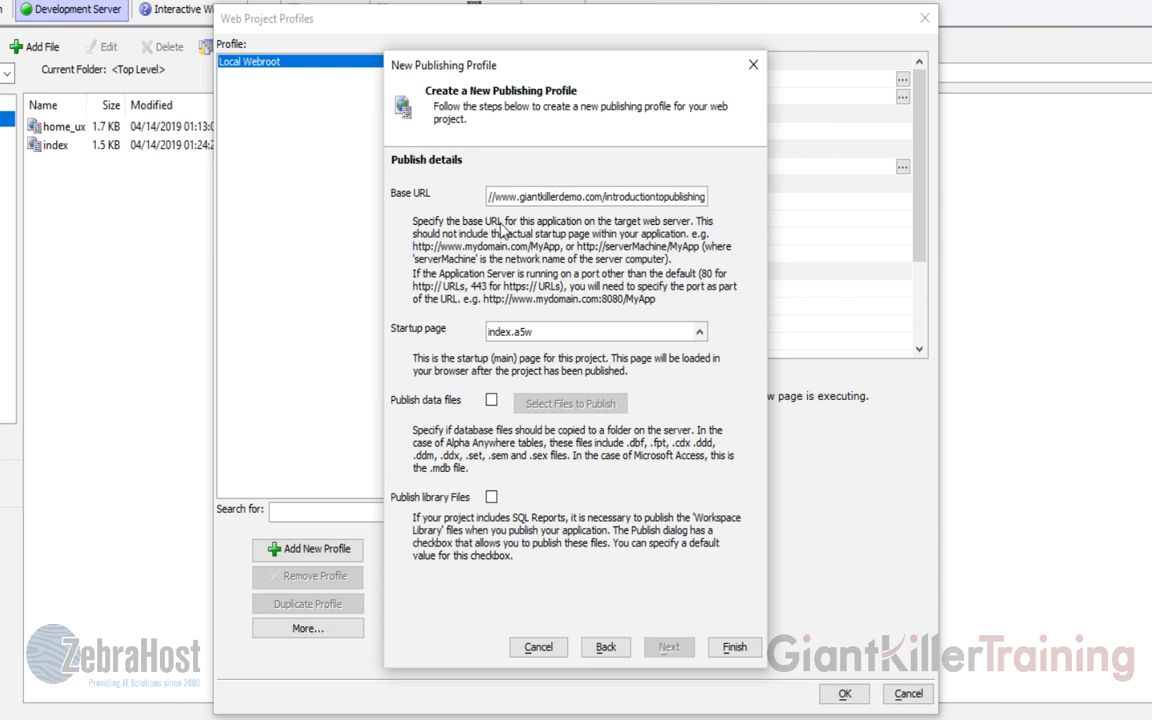
left_click_drag(537, 197, 445, 198)
left_click(512, 198)
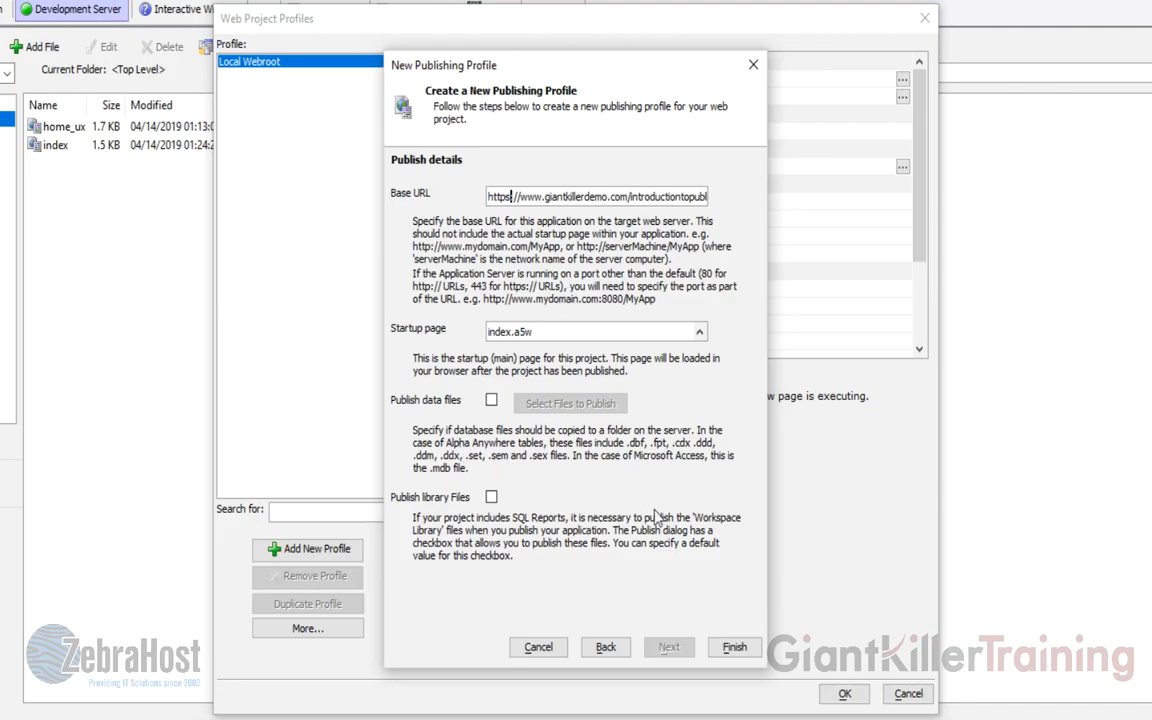
left_click(730, 649)
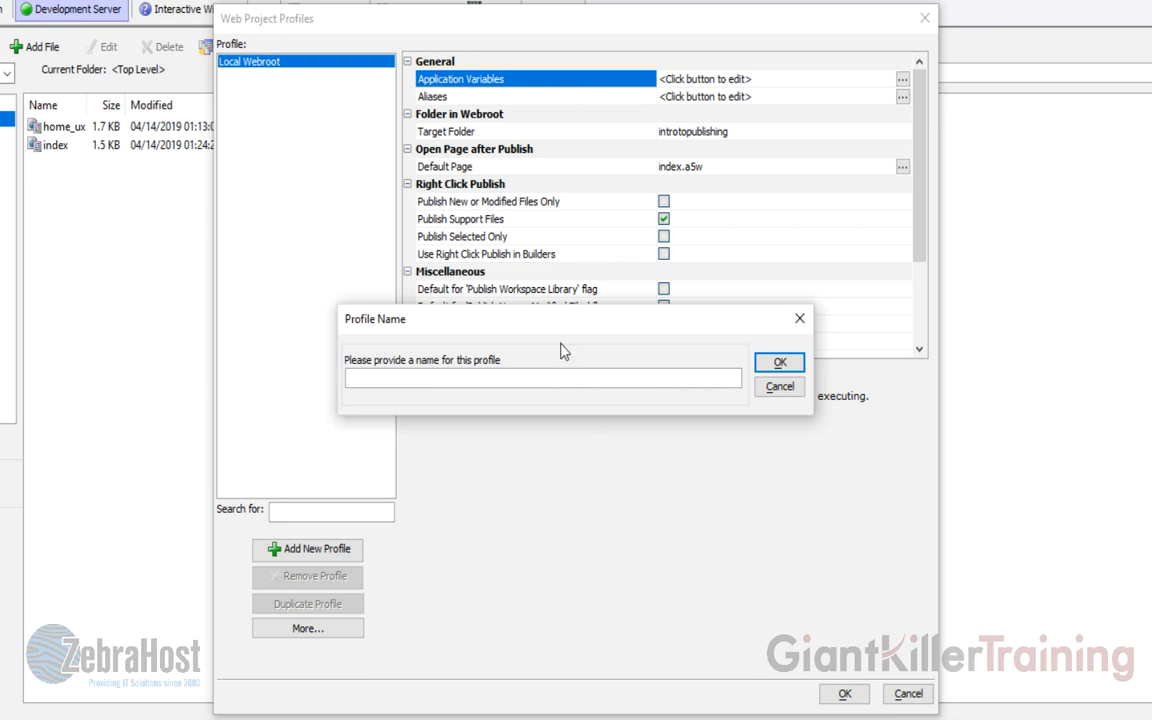
Step: Name the new publishing profile GiantKillerDemo and confirm
type("GiantKillerDemo")
left_click(779, 363)
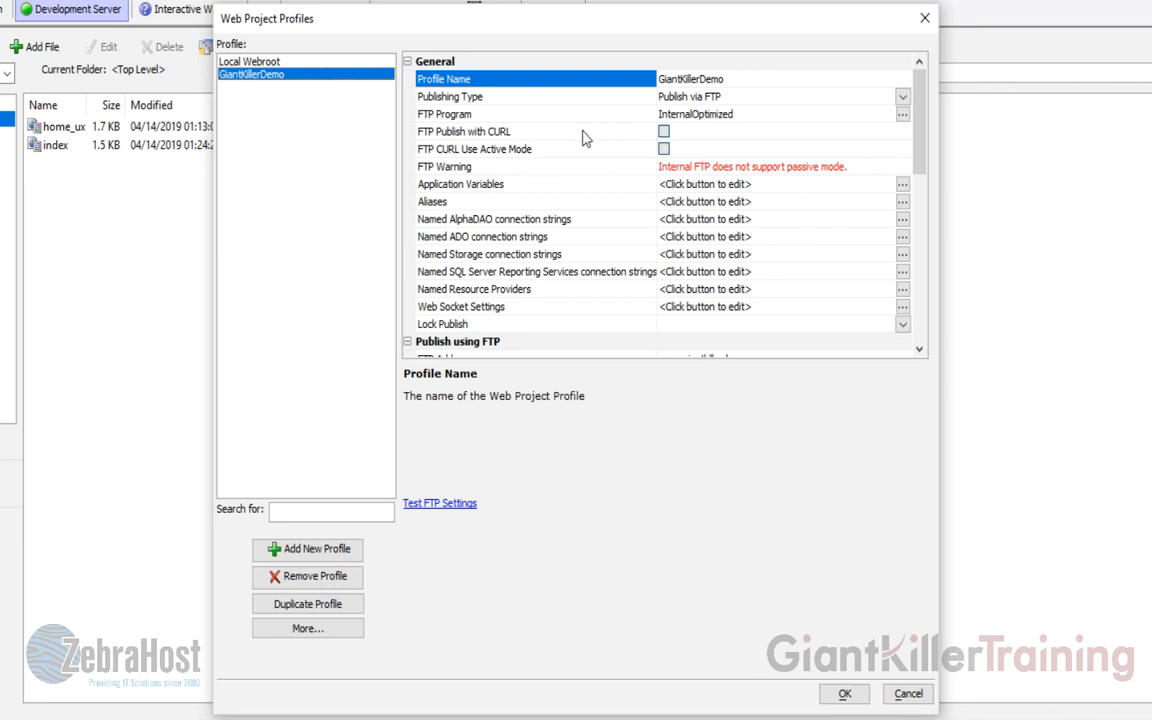
Step: Enable FTP Publish with CURL and FTP CURL Use Active Mode for GiantKillerDemo
left_click(663, 132)
left_click(663, 148)
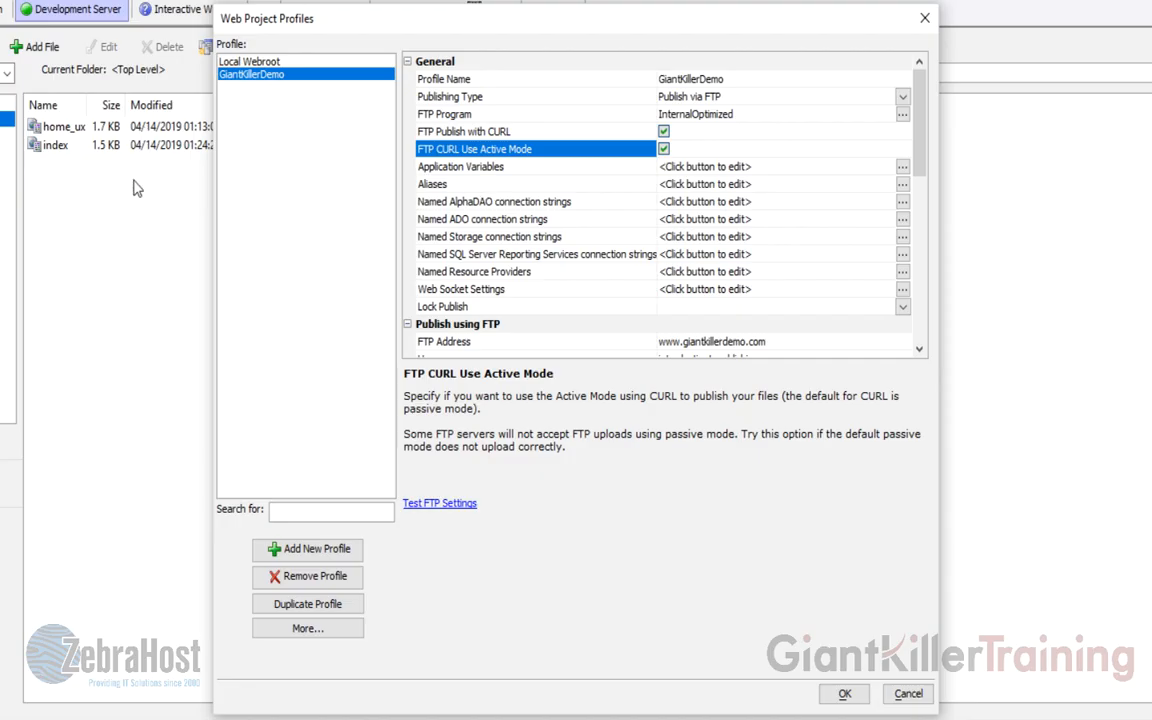
left_click(458, 203)
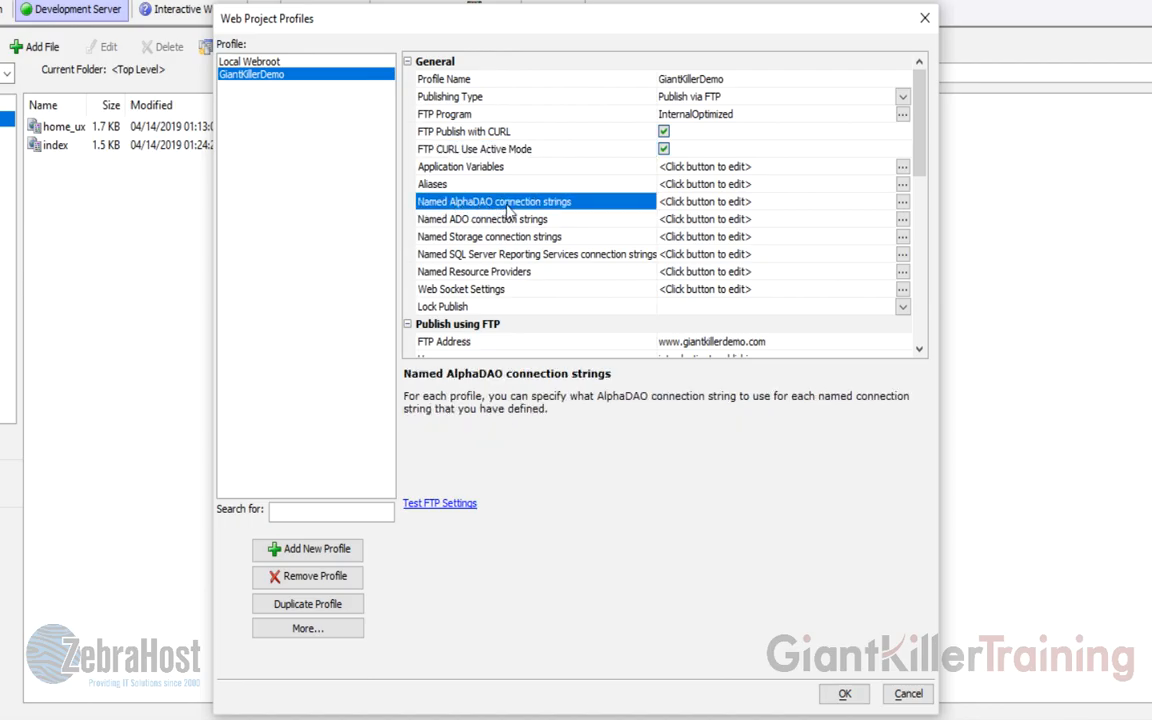
Step: Give the conn AlphaDAO connection a GiantKillerDemo-specific string copied from the default SQL Server value
left_click(902, 202)
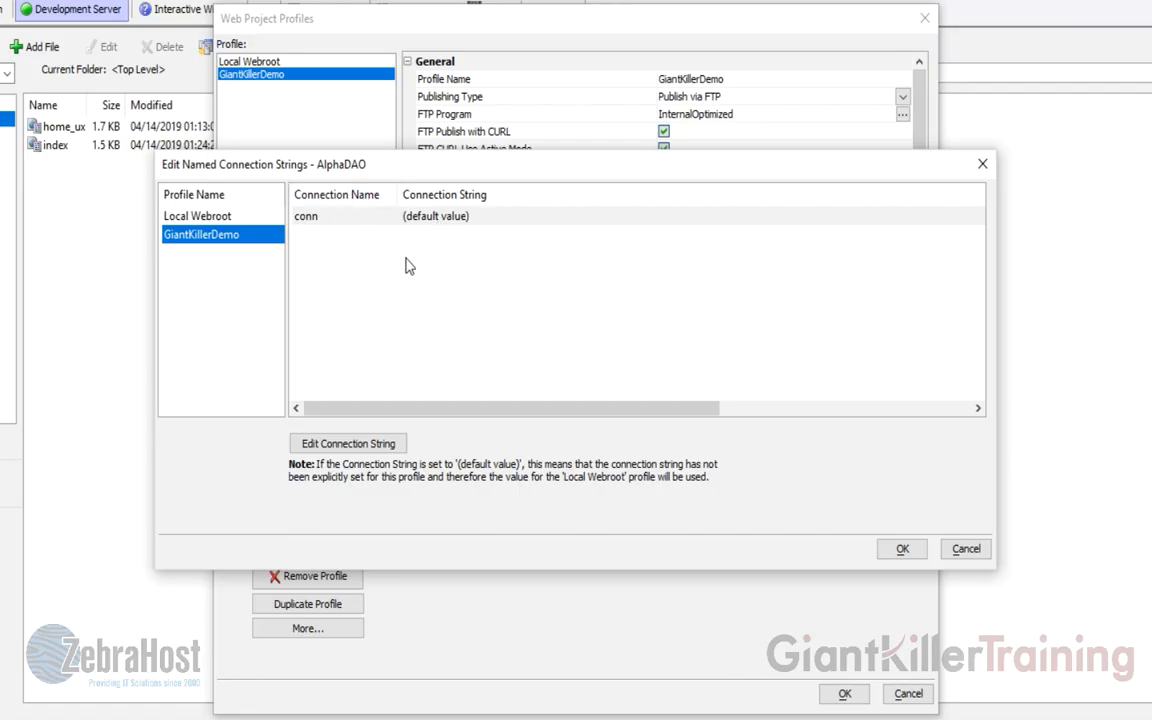
left_click(330, 219)
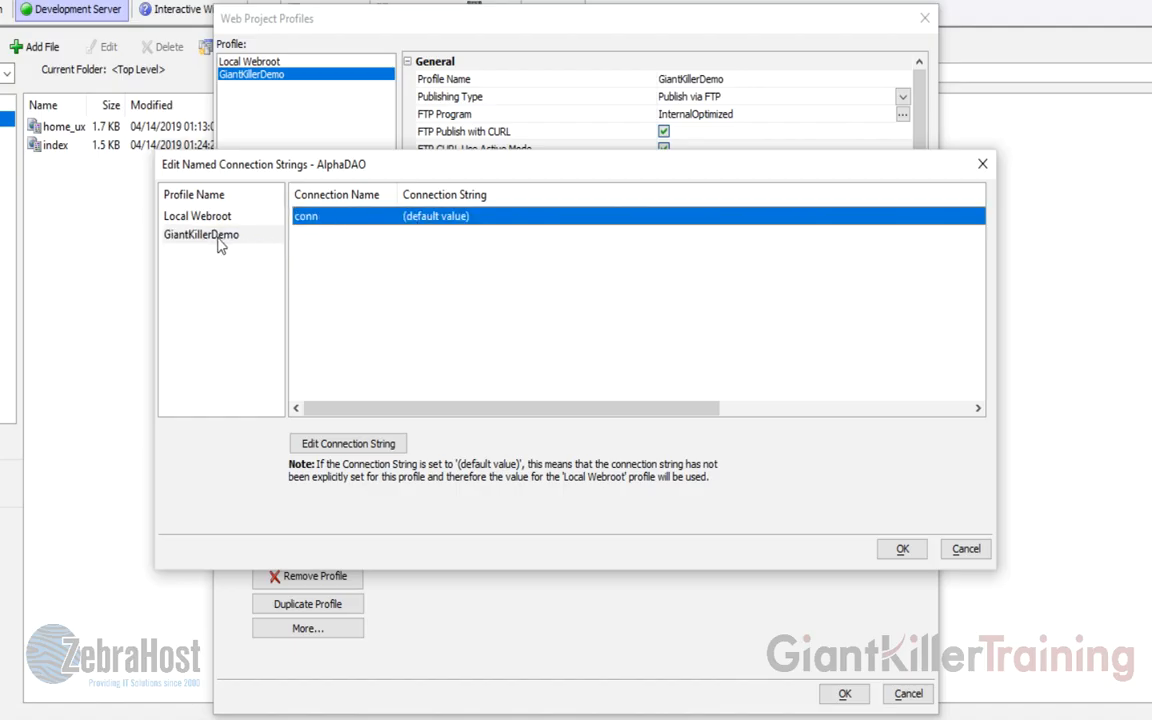
left_click(345, 450)
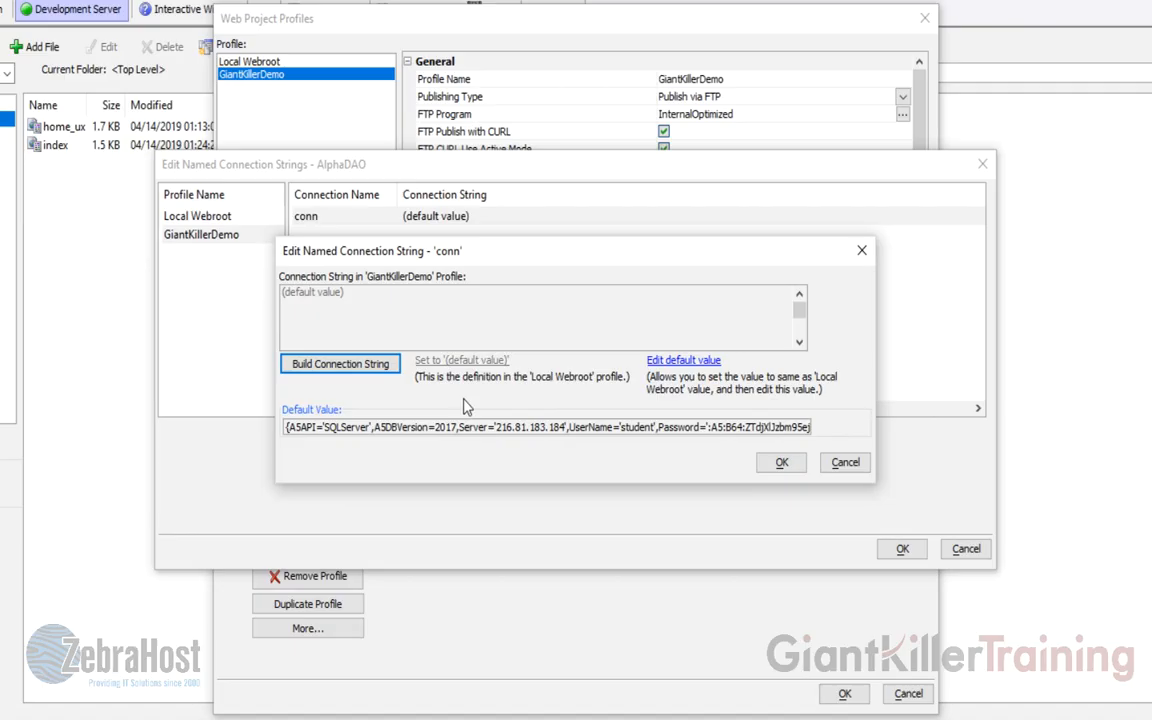
left_click(678, 364)
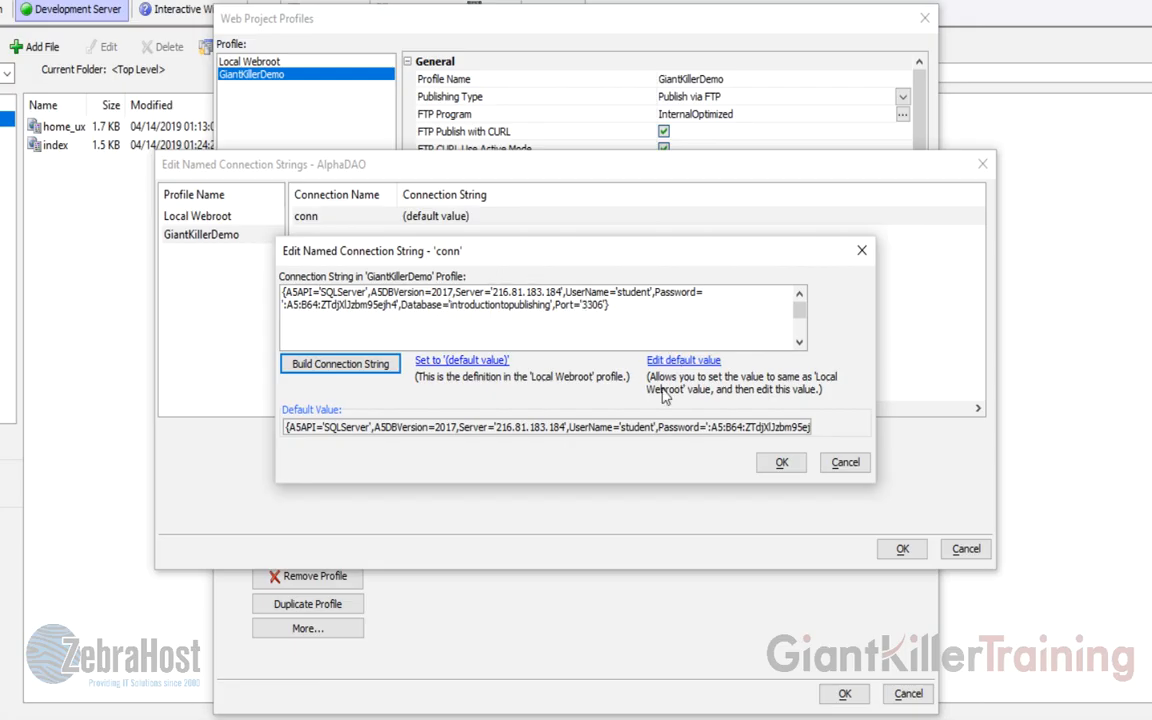
left_click(782, 462)
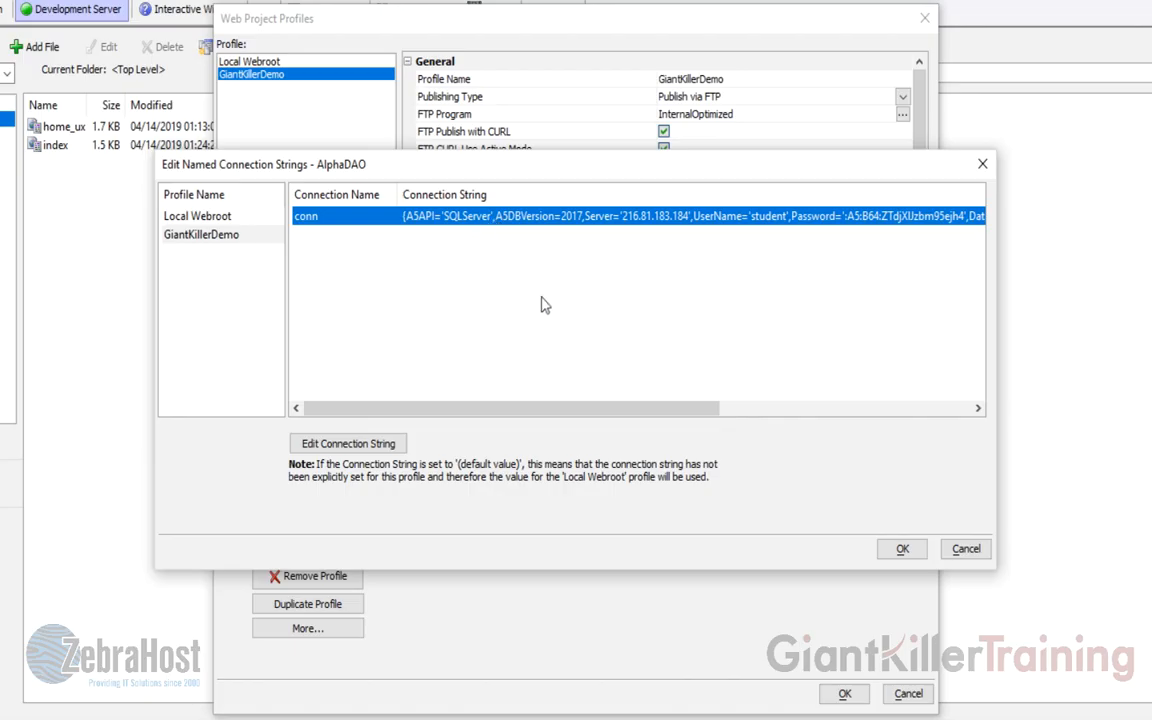
left_click(901, 548)
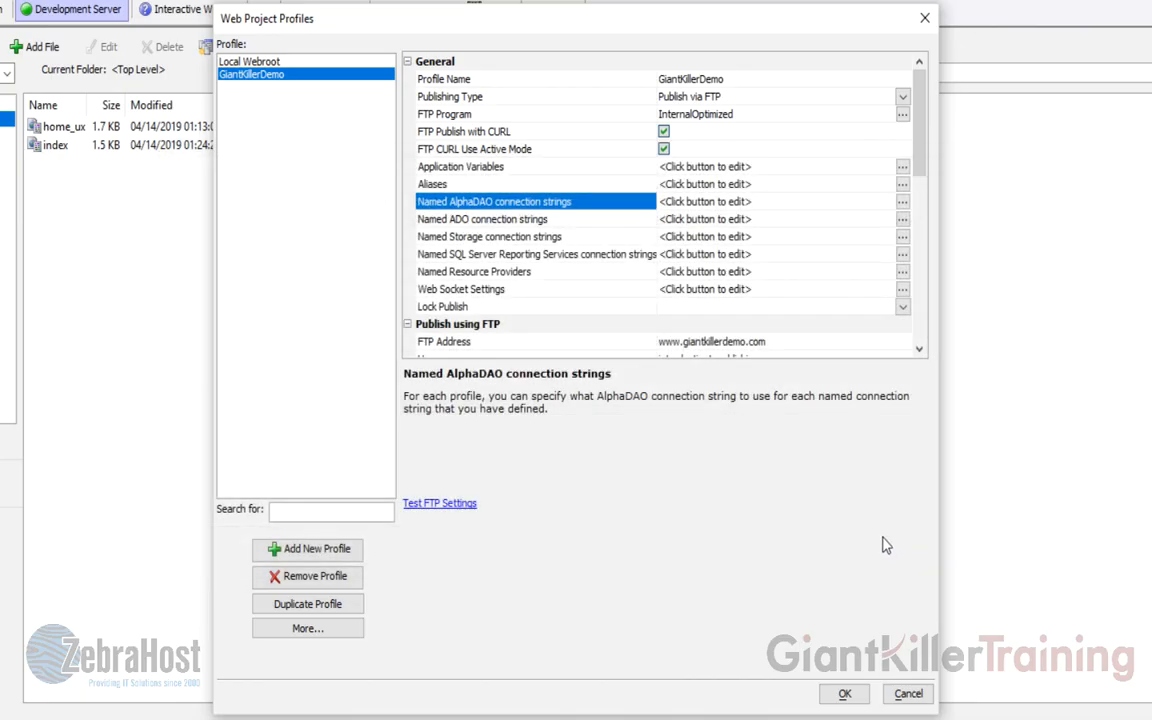
Step: Change the GiantKillerDemo profile's Server Port from 80 to 0
left_click_drag(922, 146, 926, 228)
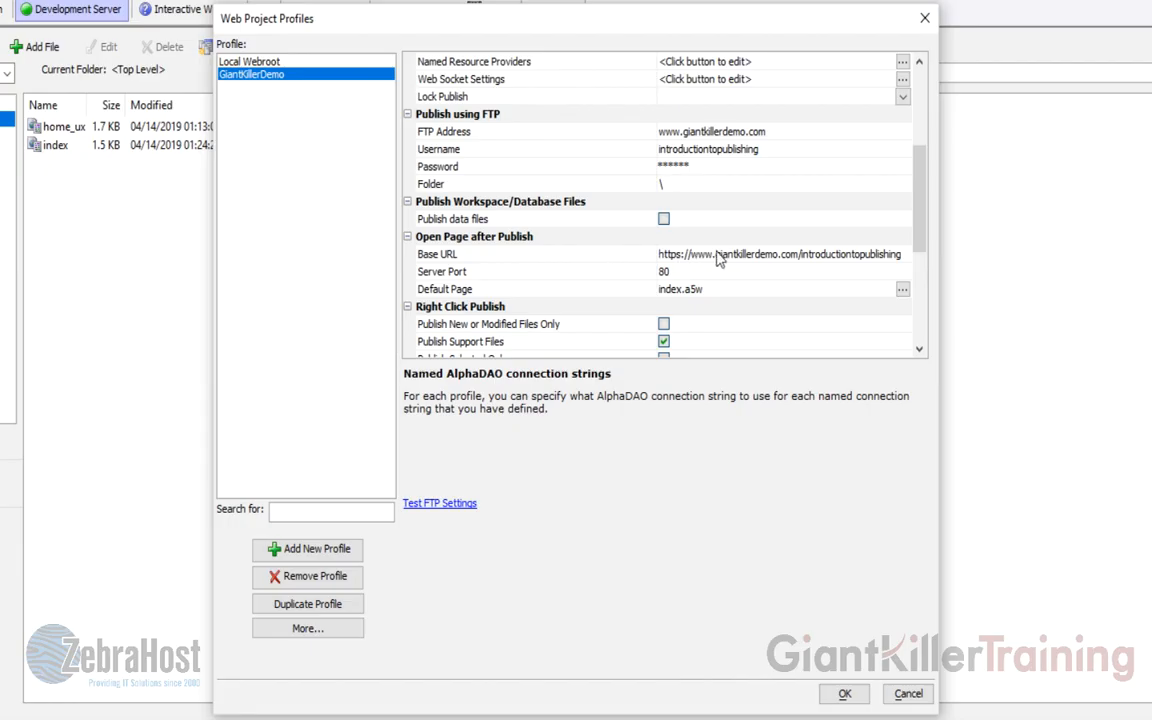
left_click(623, 273)
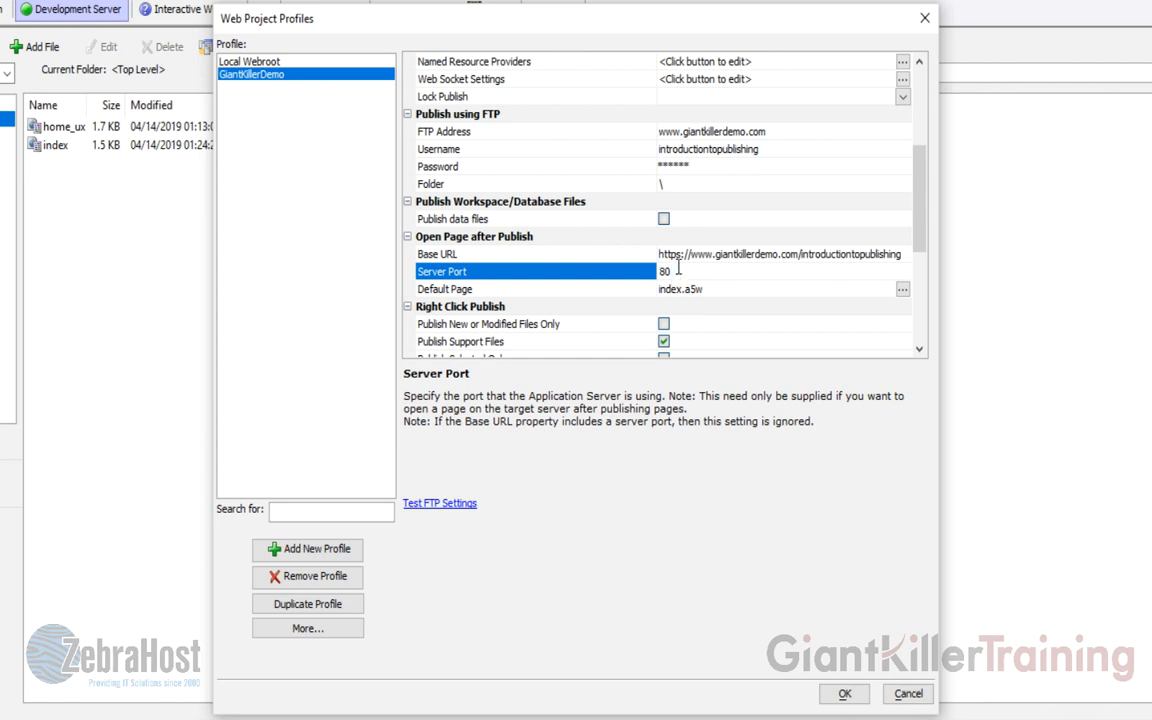
double_click(678, 268)
key("BackSpace")
left_click(546, 295)
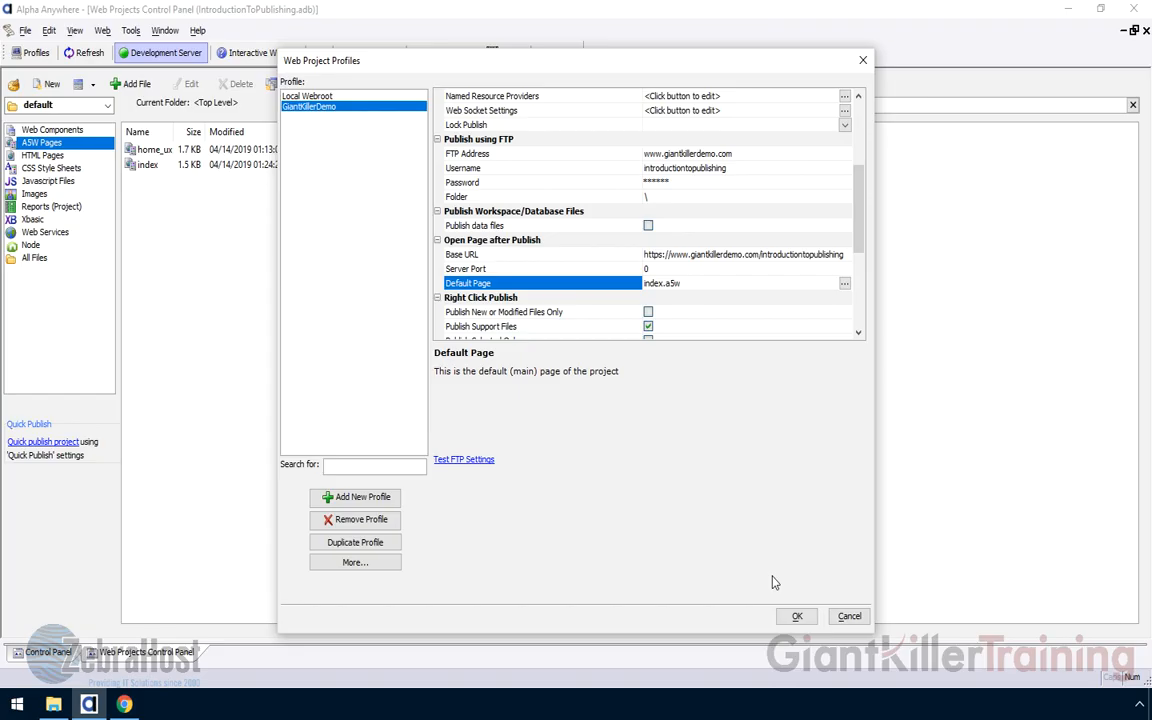
Step: Test the FTP settings successfully and save the Web Project Profiles
left_click(464, 459)
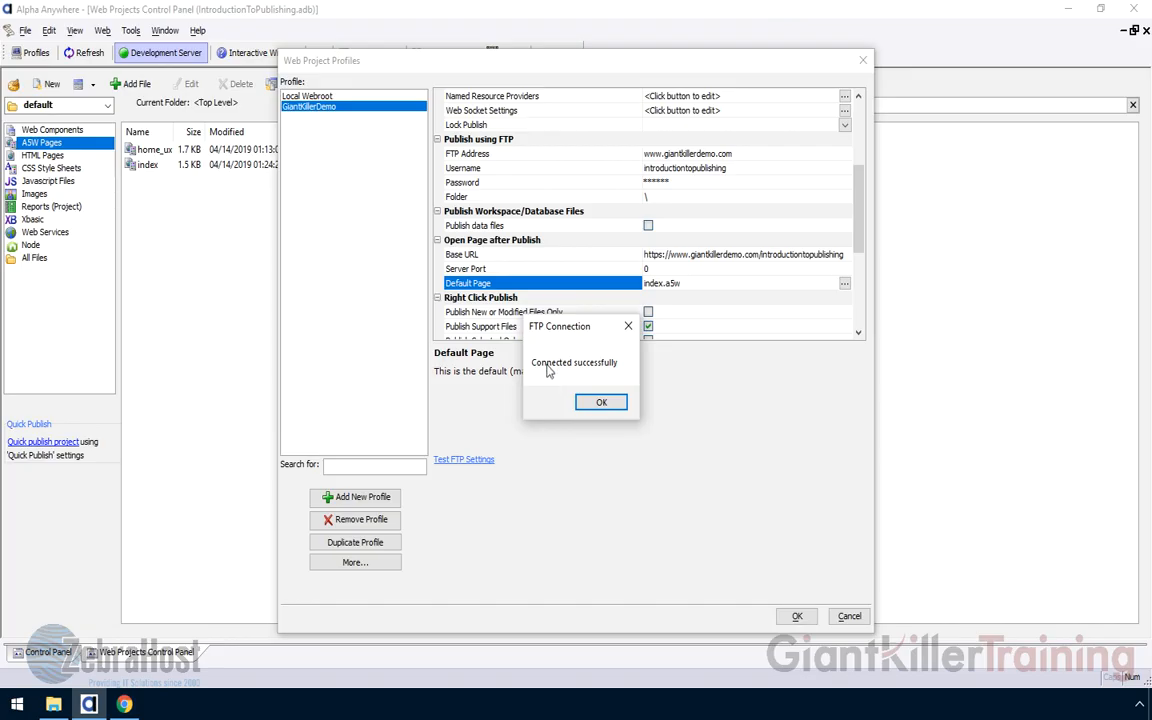
left_click(601, 403)
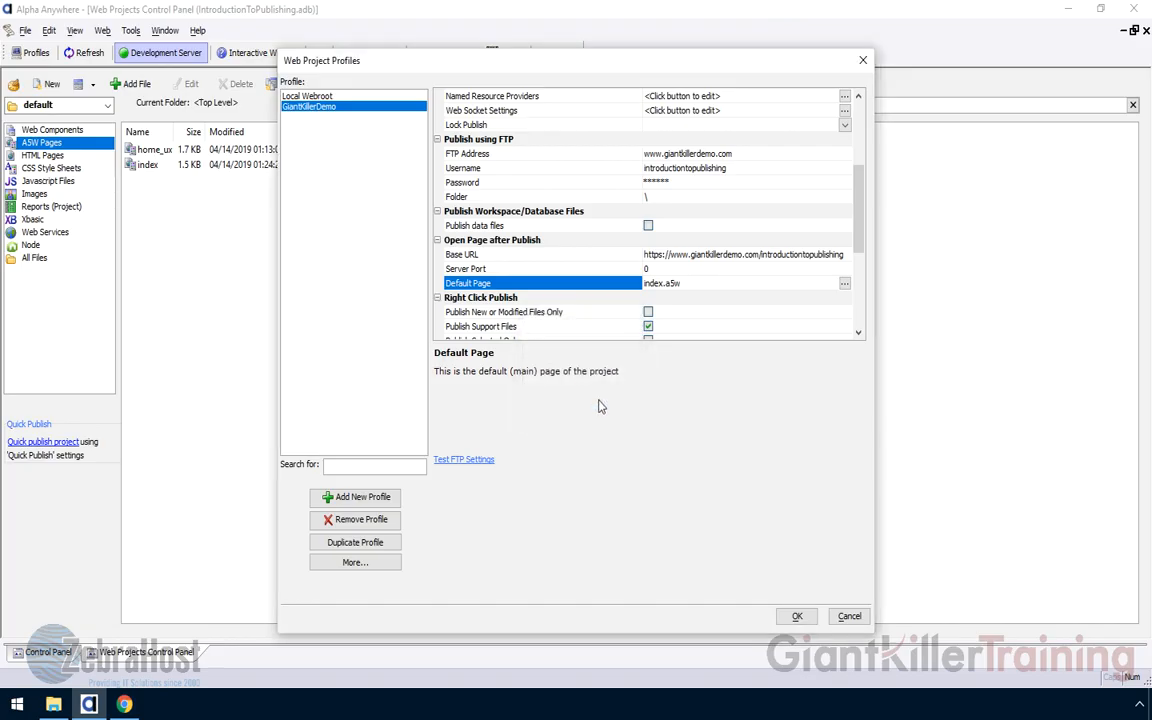
left_click(797, 616)
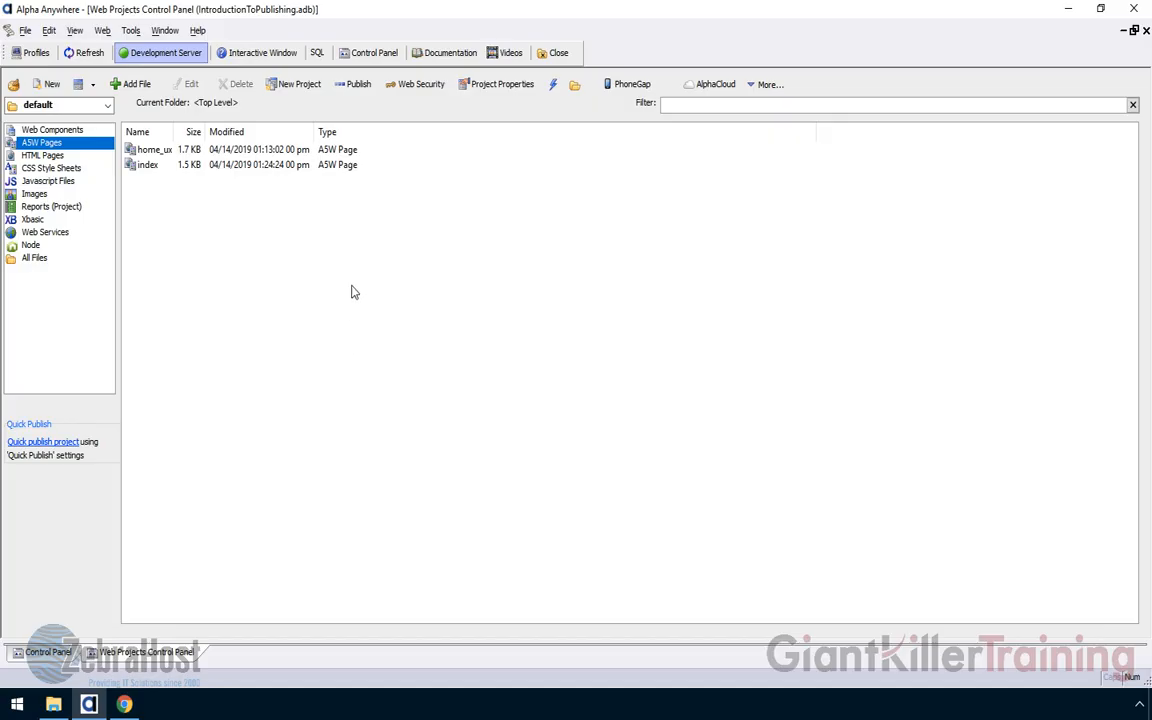
Step: Publish with GiantKillerDemo, 'new or modified files only' off and 'Launch browser after publishing' on
left_click(355, 90)
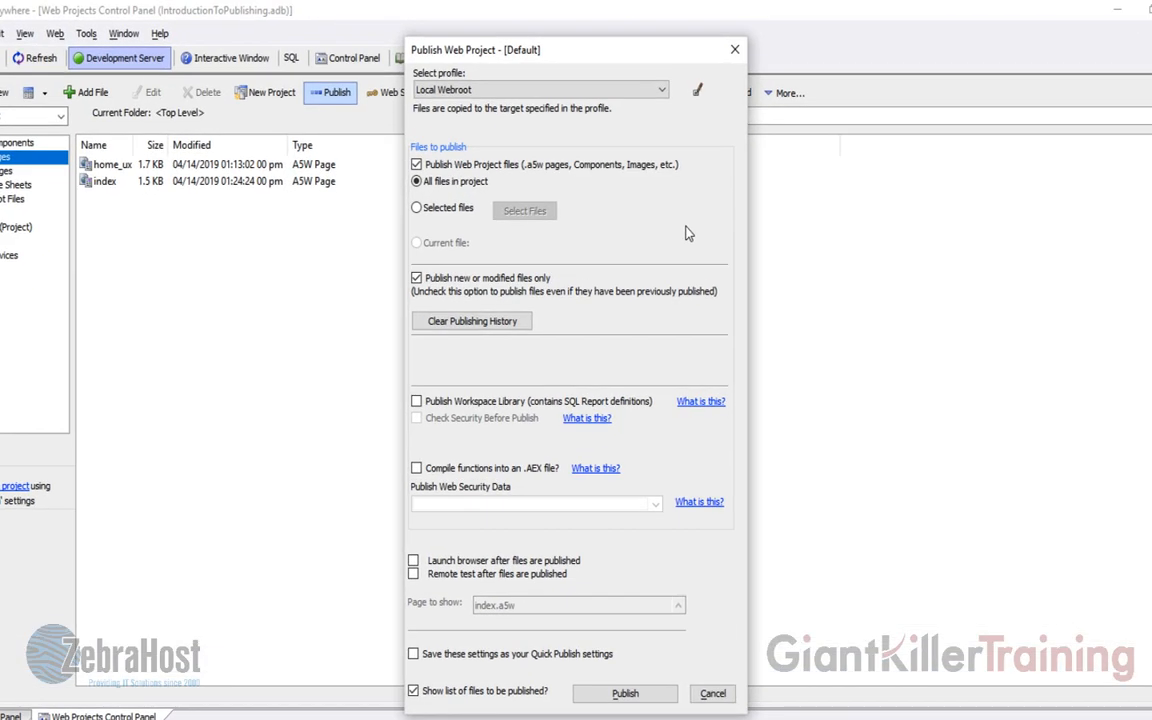
left_click(494, 92)
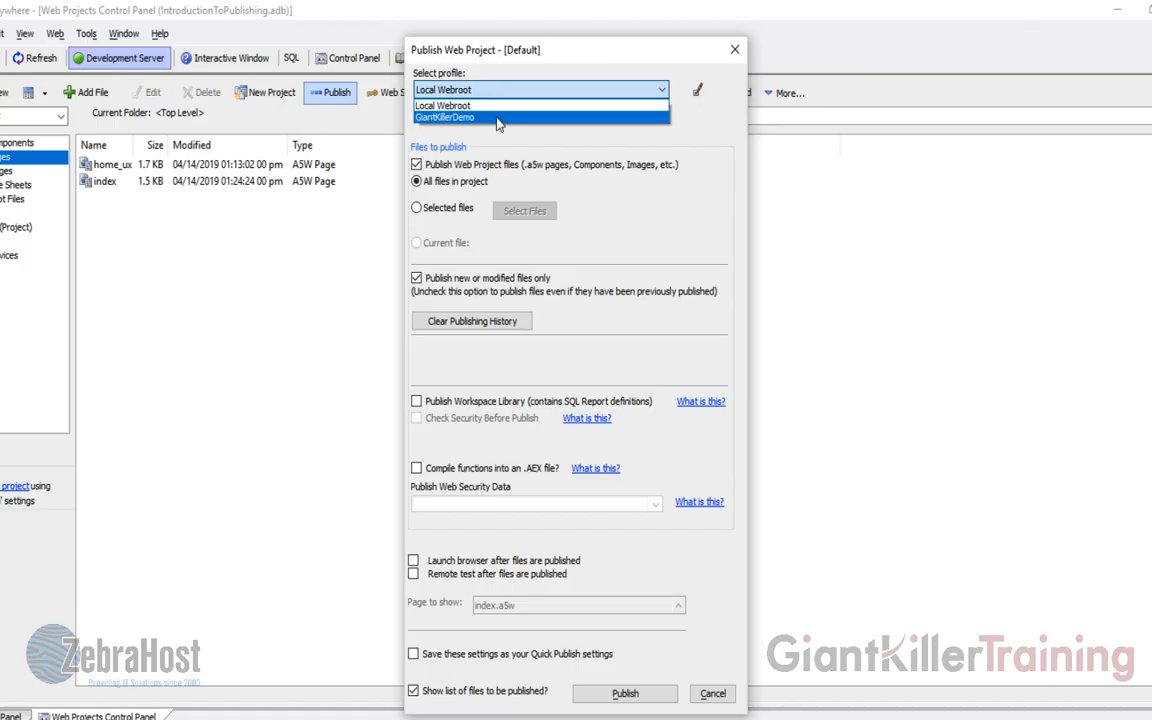
left_click(497, 118)
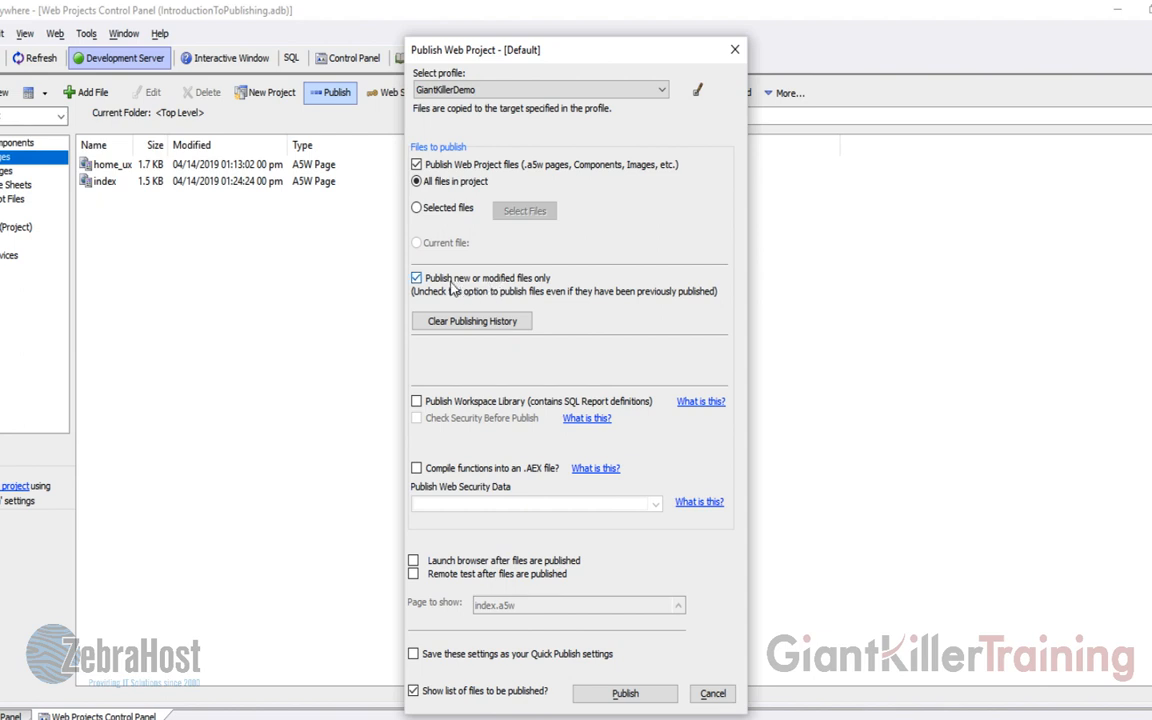
left_click(416, 280)
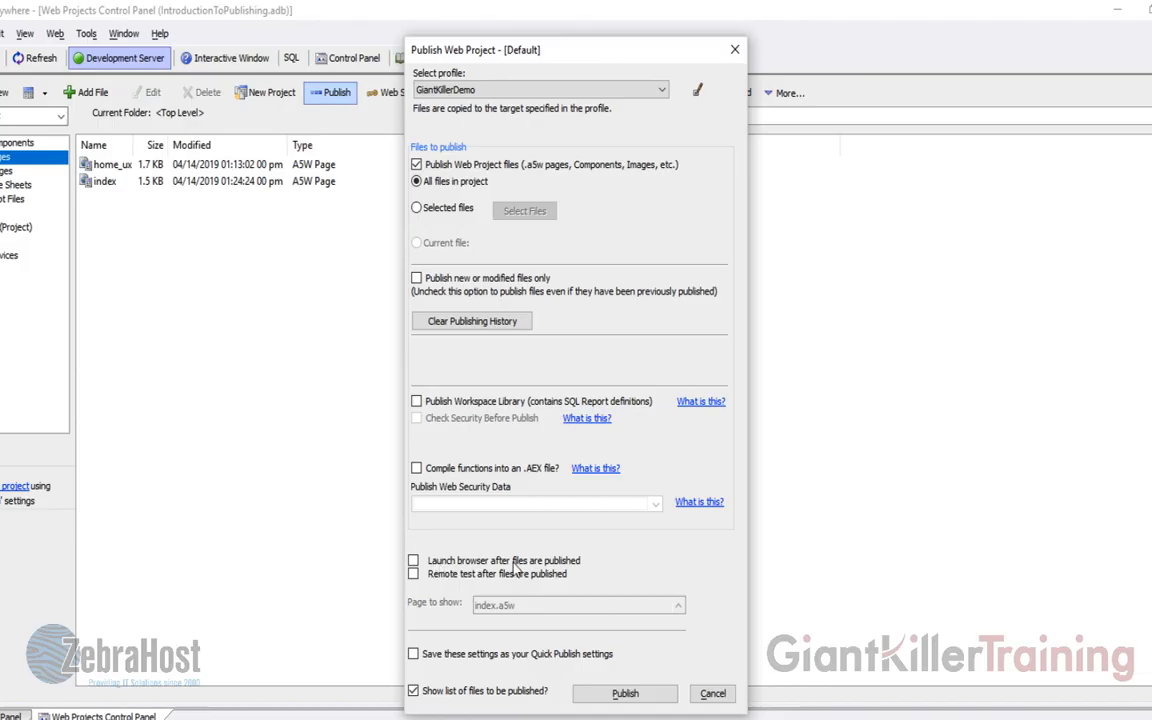
left_click(413, 561)
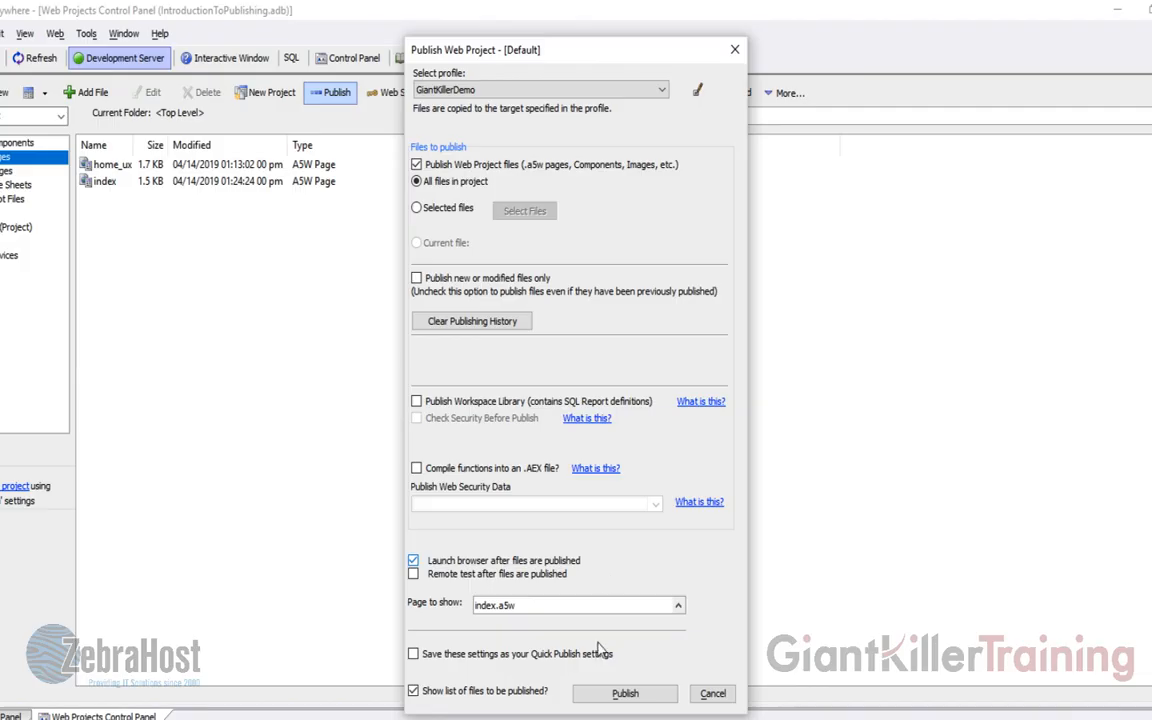
left_click(605, 697)
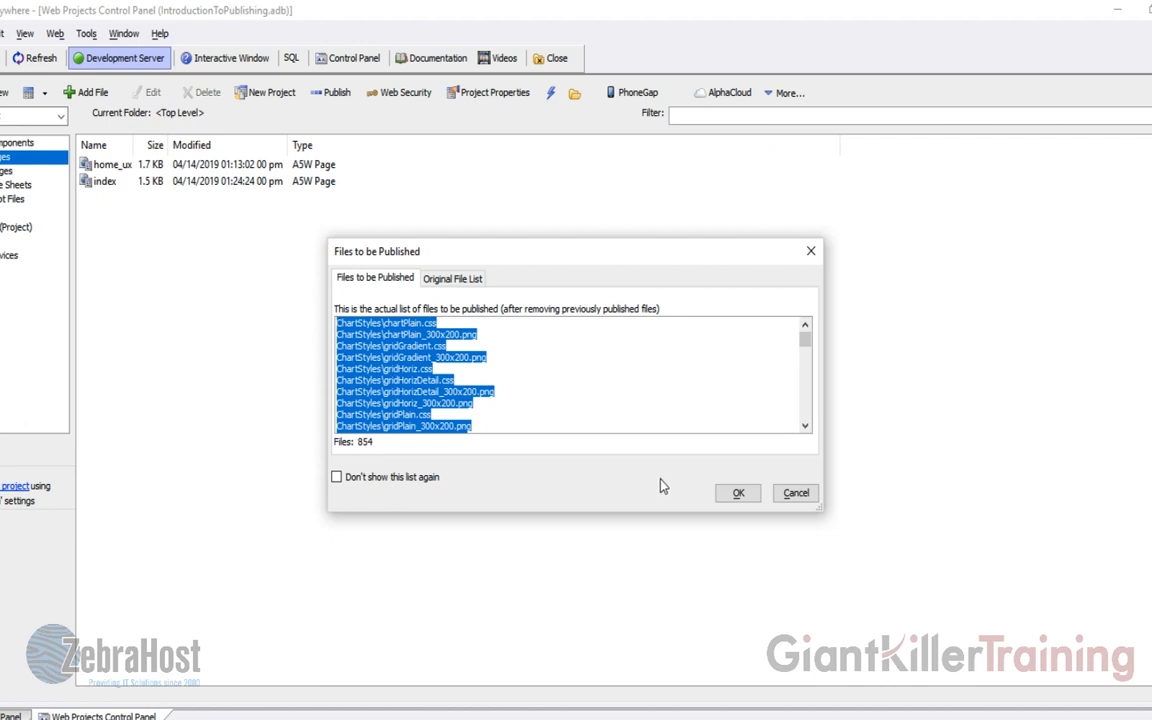
Step: Accept the Files to be Published list and dismiss the Notice and 'Publishing files complete' messages
left_click(735, 493)
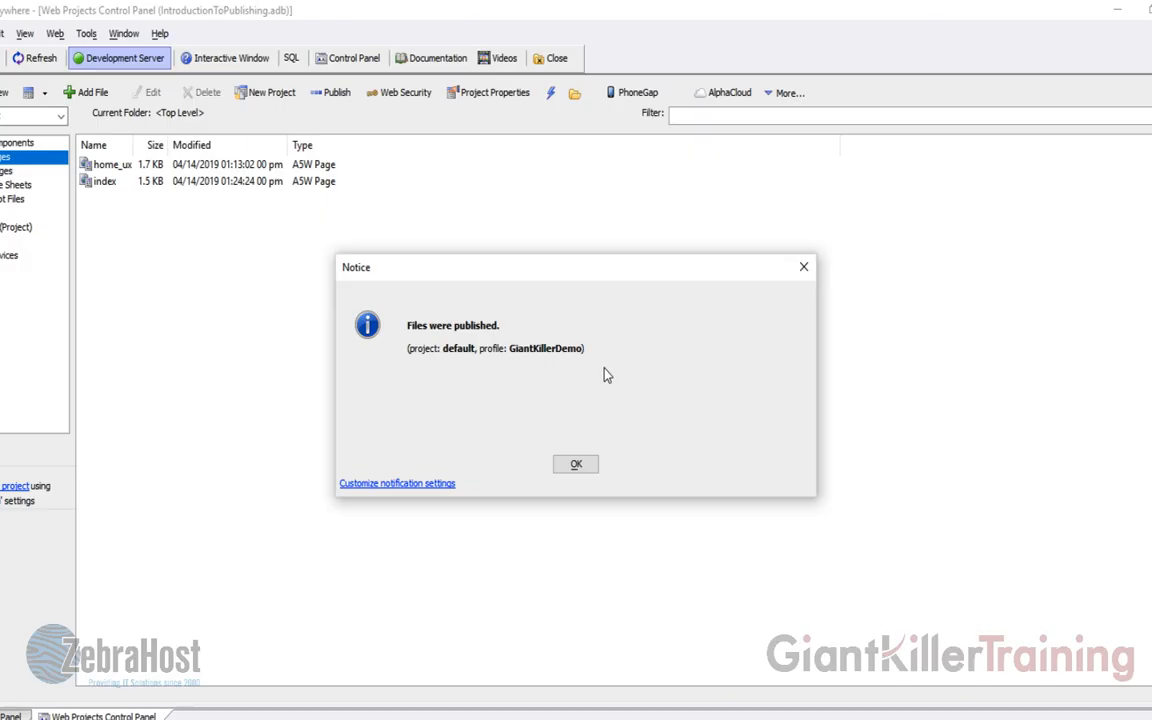
left_click(576, 467)
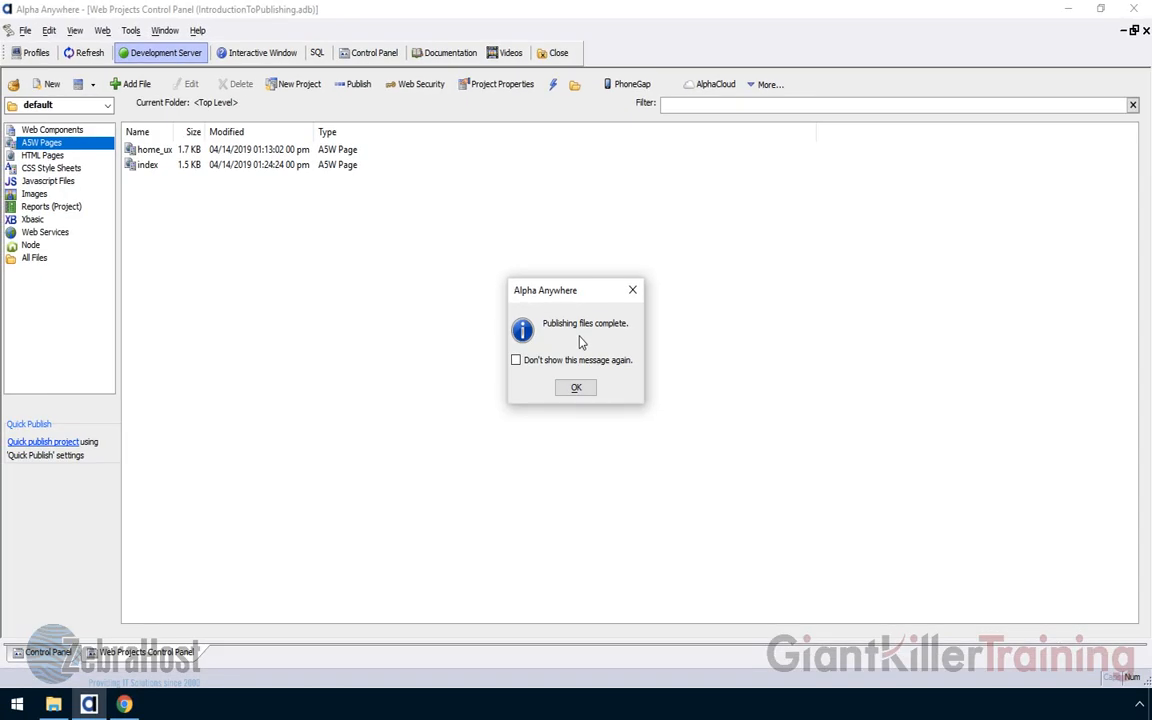
left_click(577, 389)
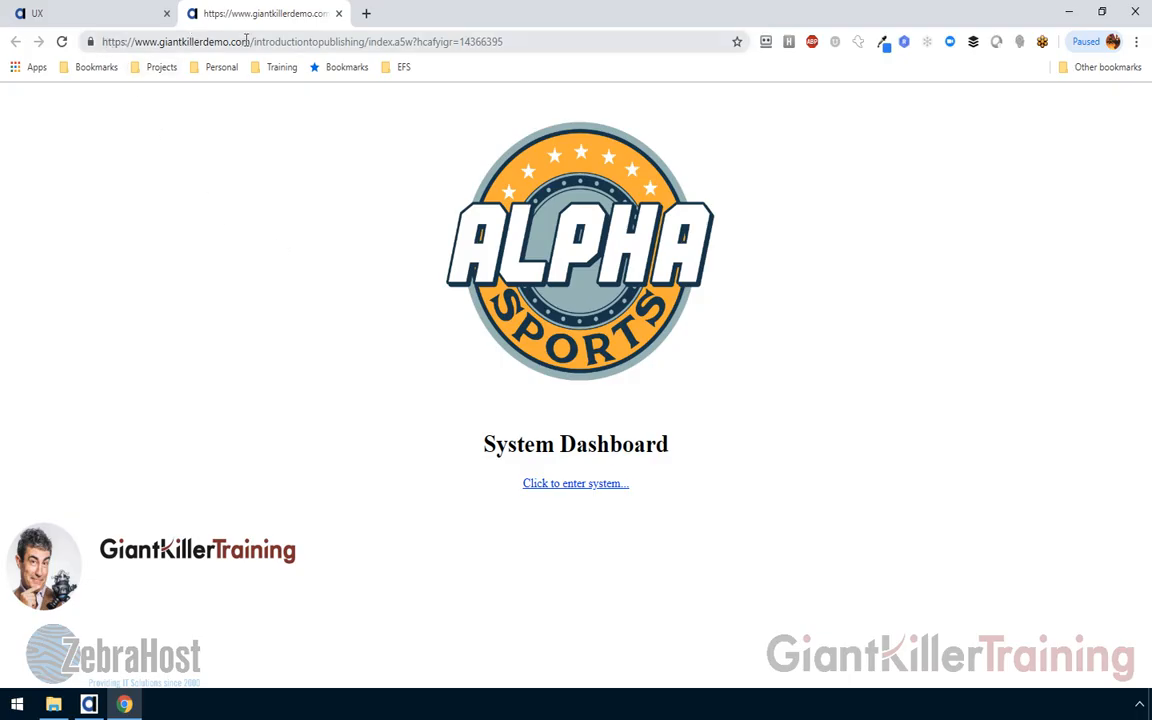
Step: Enter the live Company System Dashboard and check its Customers and Directory lists
left_click(543, 486)
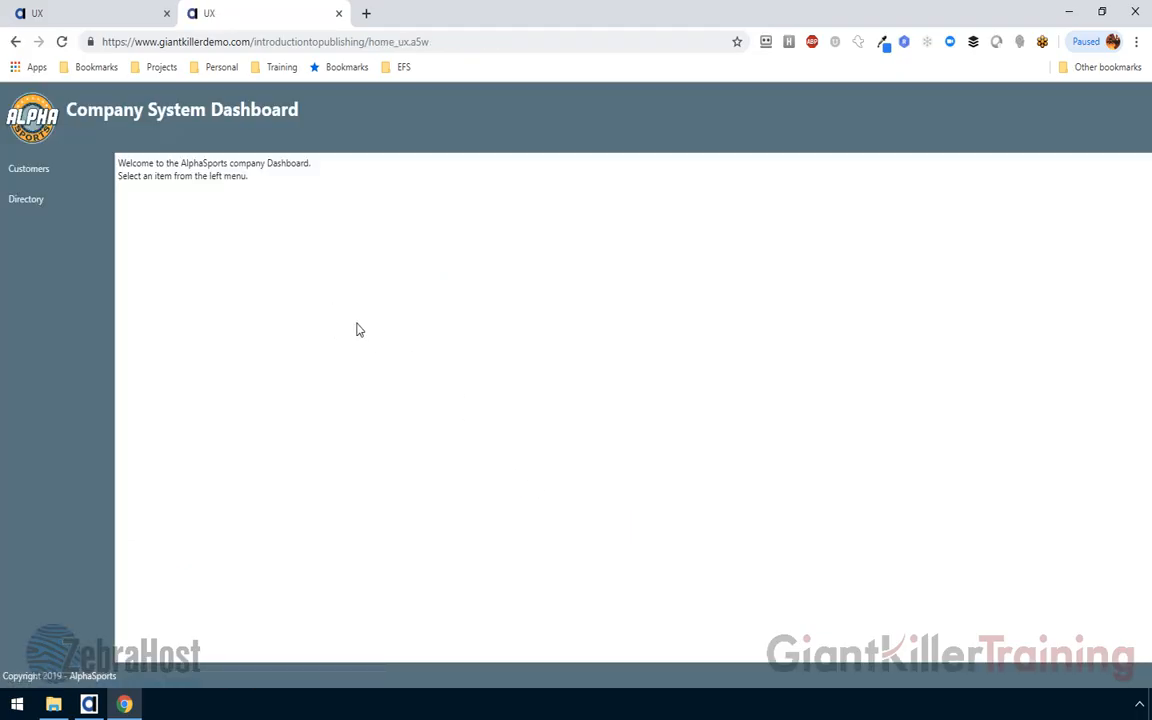
left_click(55, 175)
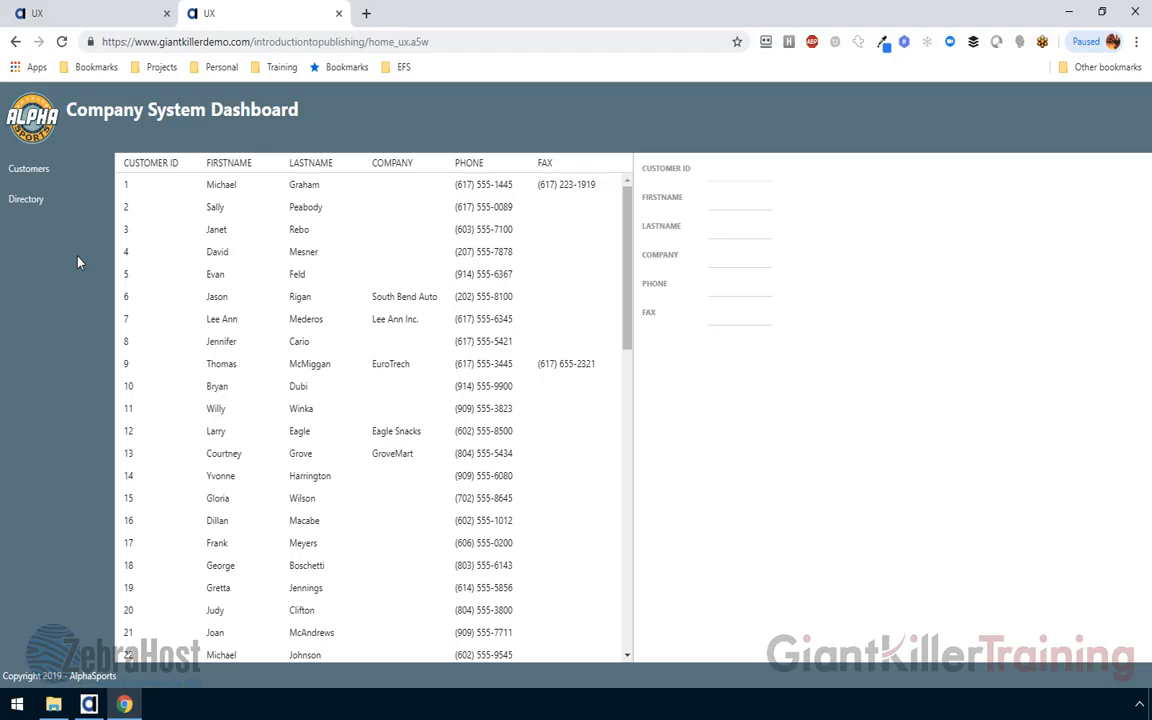
left_click(38, 210)
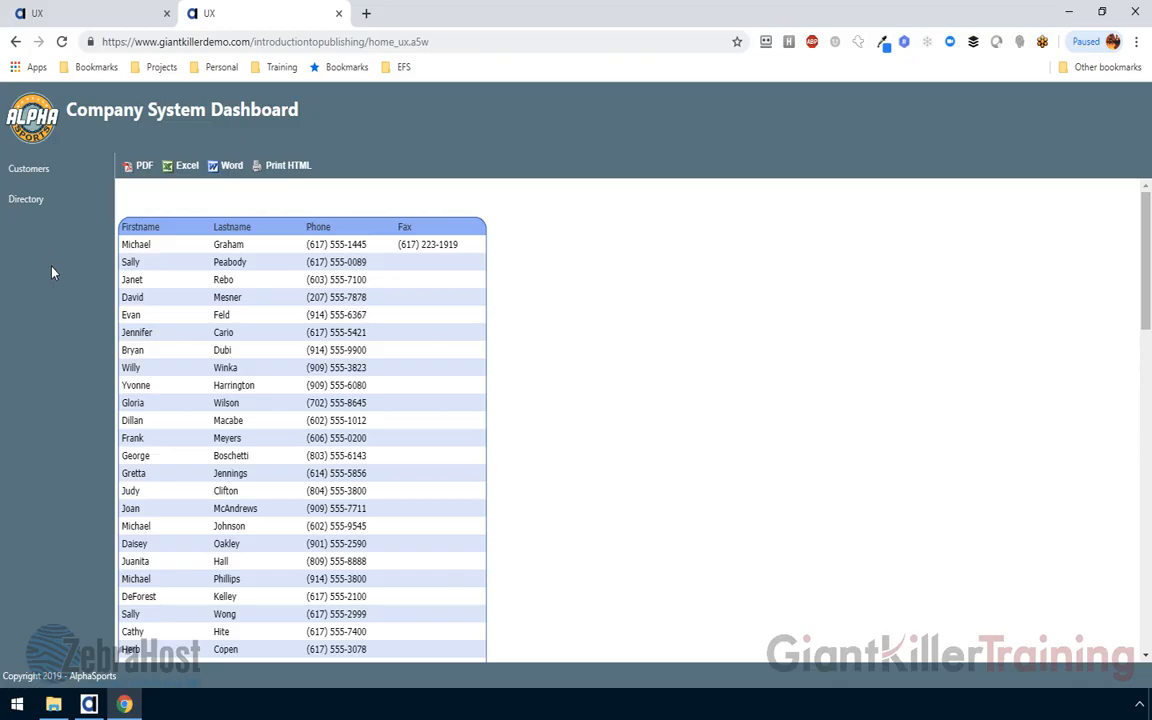
left_click(88, 704)
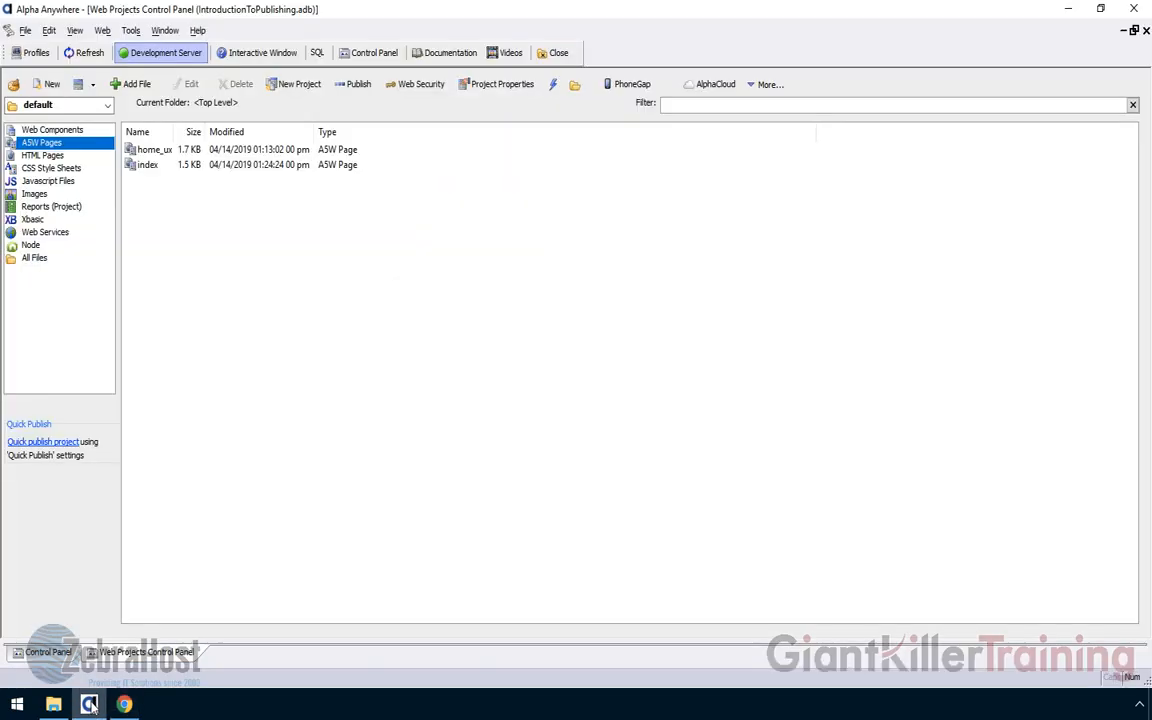
Step: Open the home_ux web component for editing
left_click(62, 131)
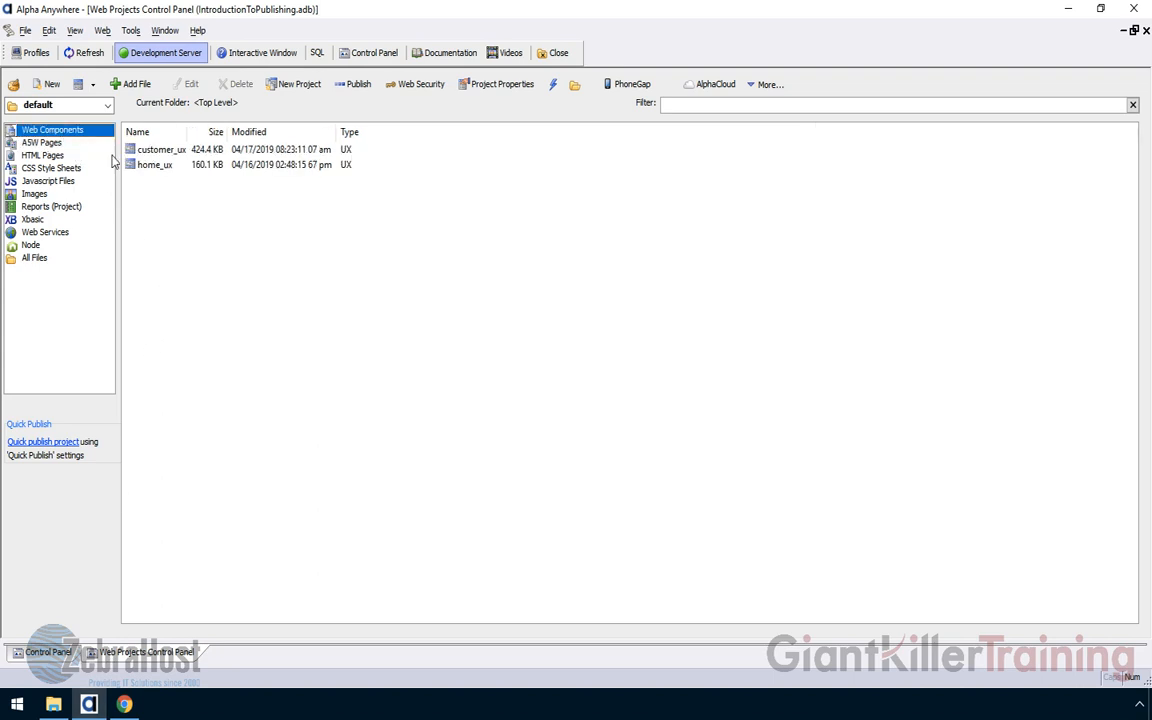
left_click(155, 166)
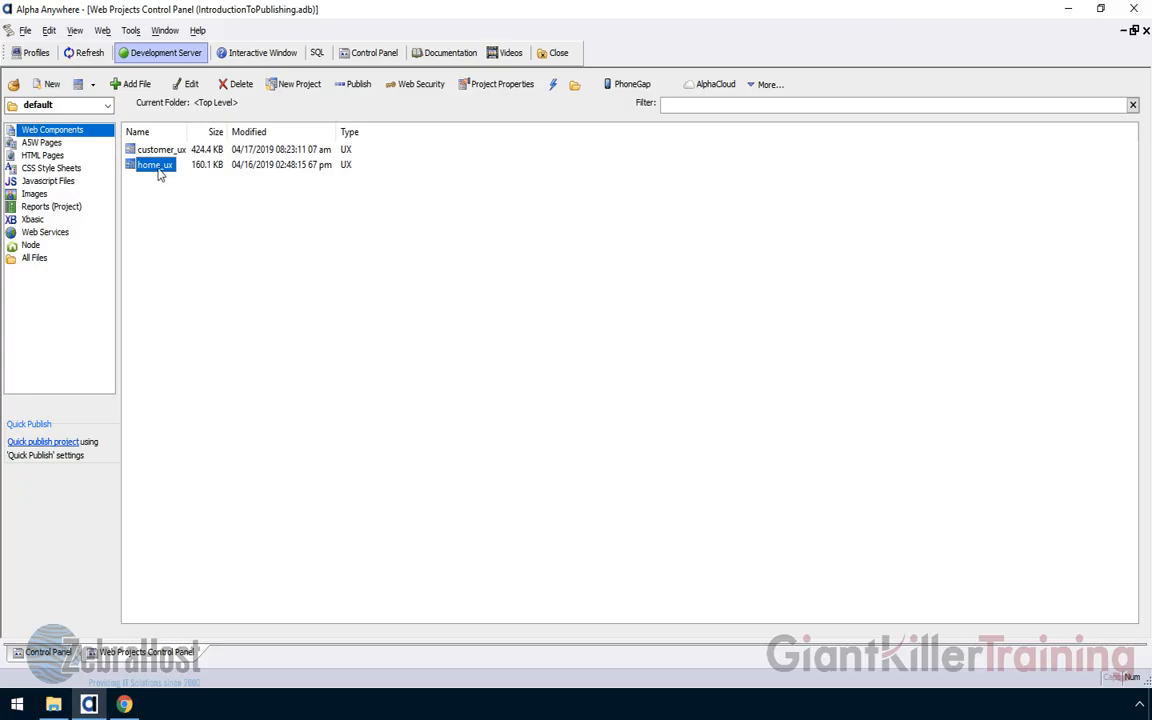
double_click(155, 167)
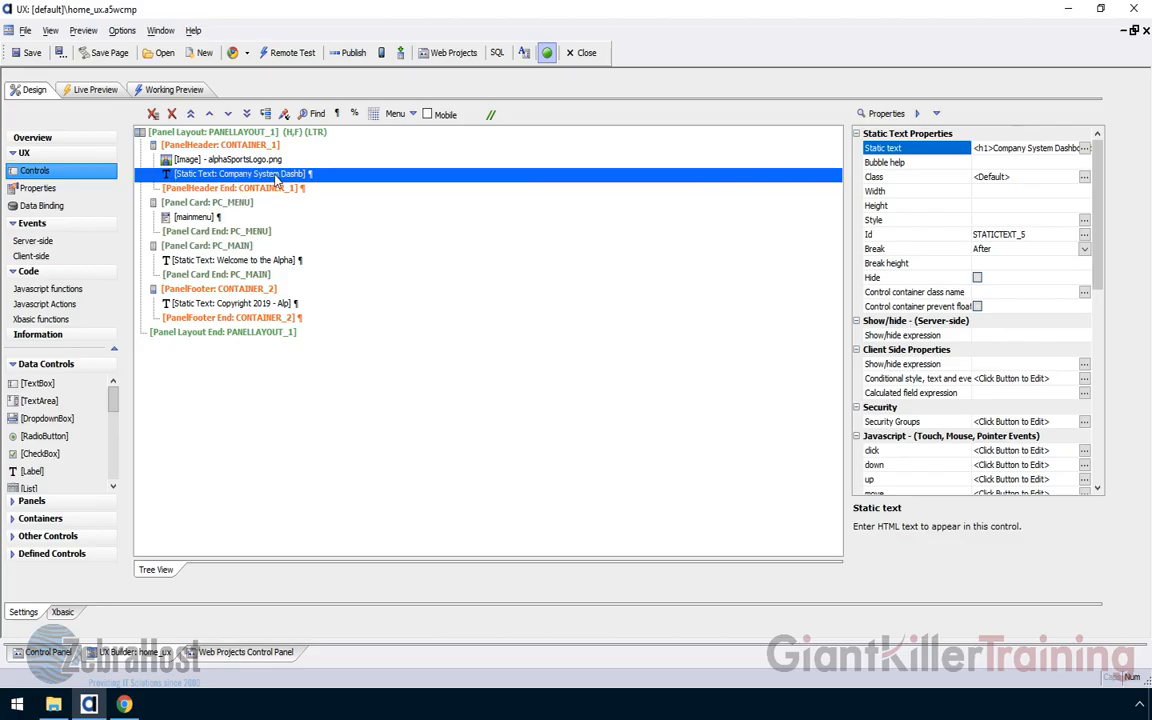
Step: Remove 'System' from the h1 static text so it reads 'Company Dashboard', then save
left_click(1085, 148)
double_click(366, 242)
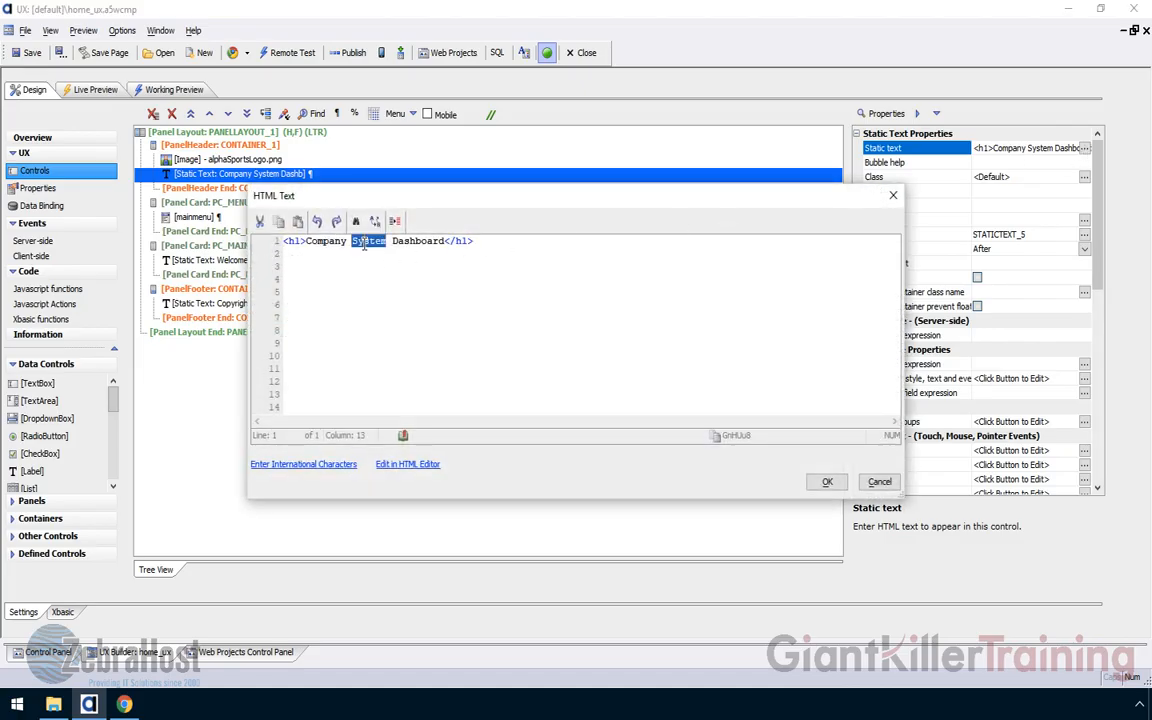
key("BackSpace")
key("BackSpace")
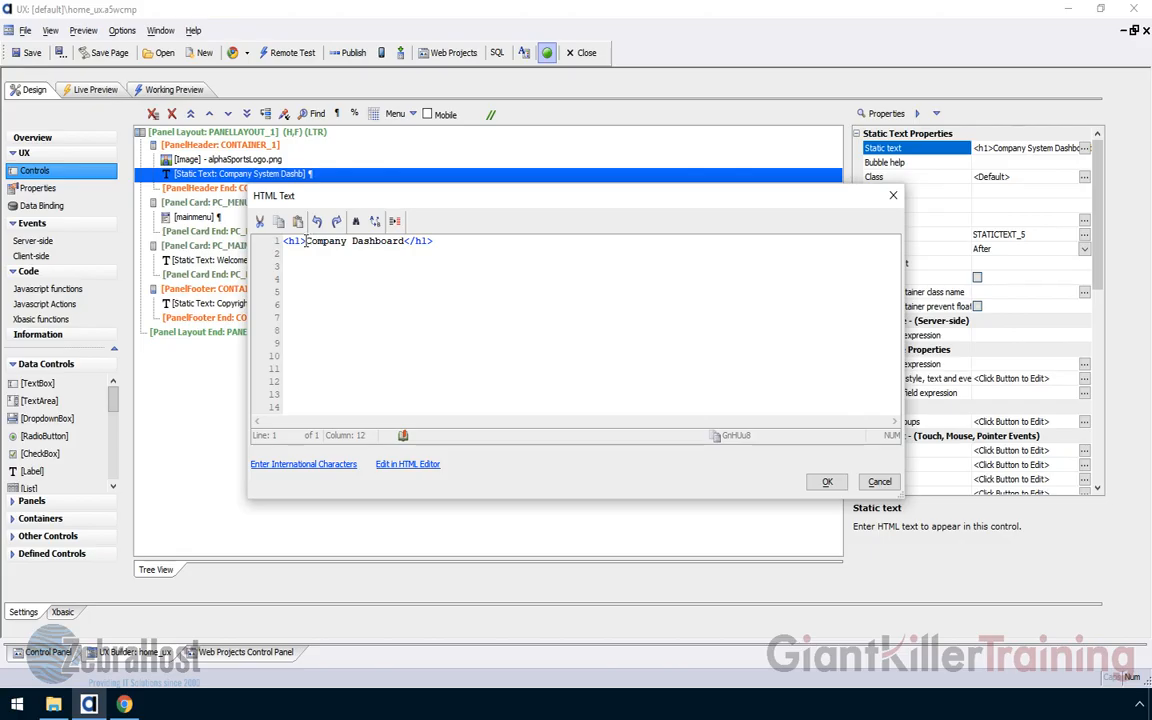
left_click(820, 483)
left_click(33, 55)
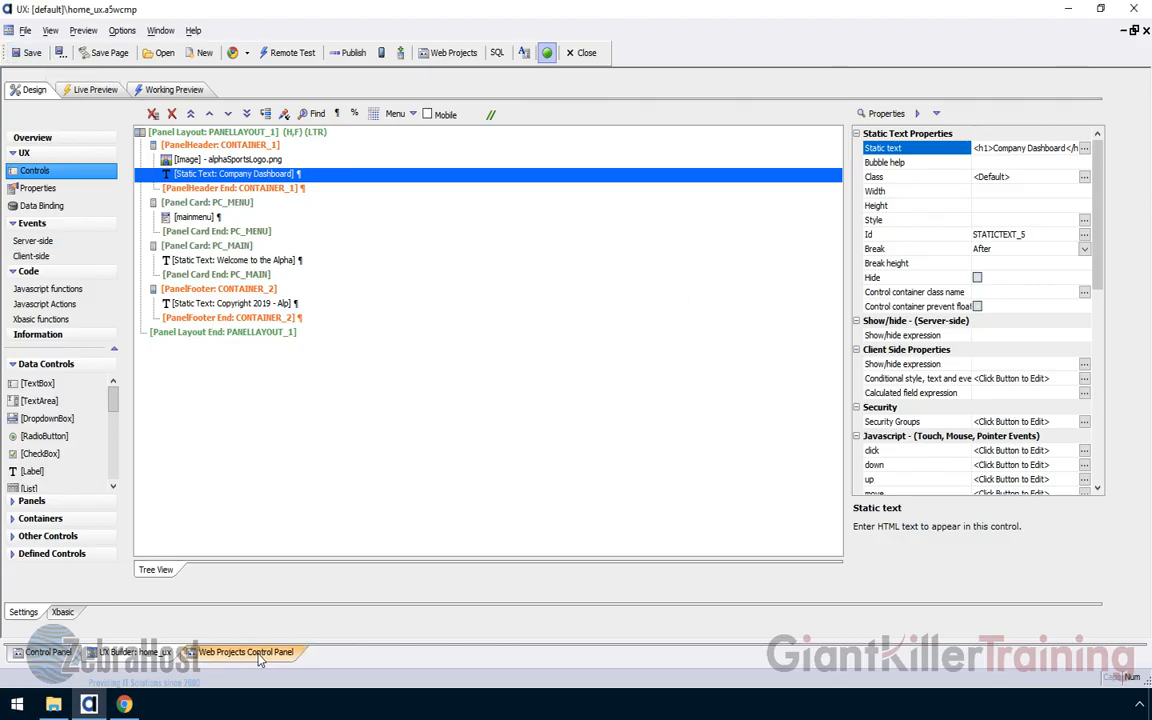
Step: Publish the edited home_ux to the GiantKillerDemo profile, confirming the file list and notice
left_click(352, 56)
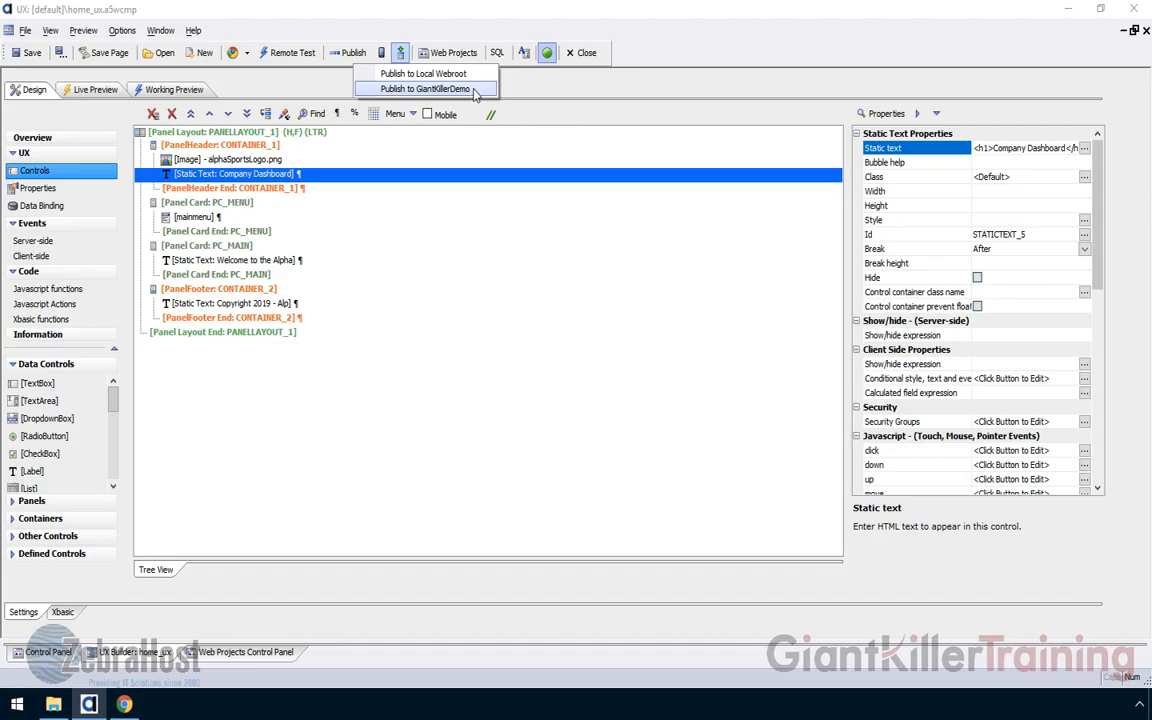
left_click(474, 90)
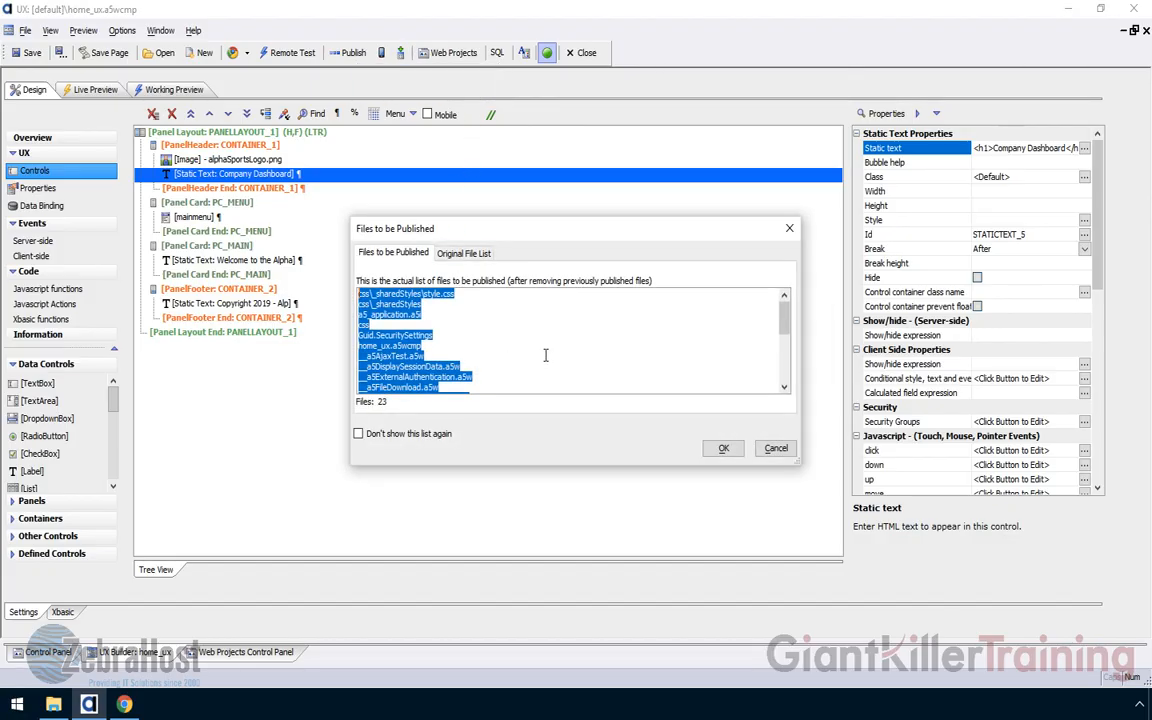
left_click(720, 448)
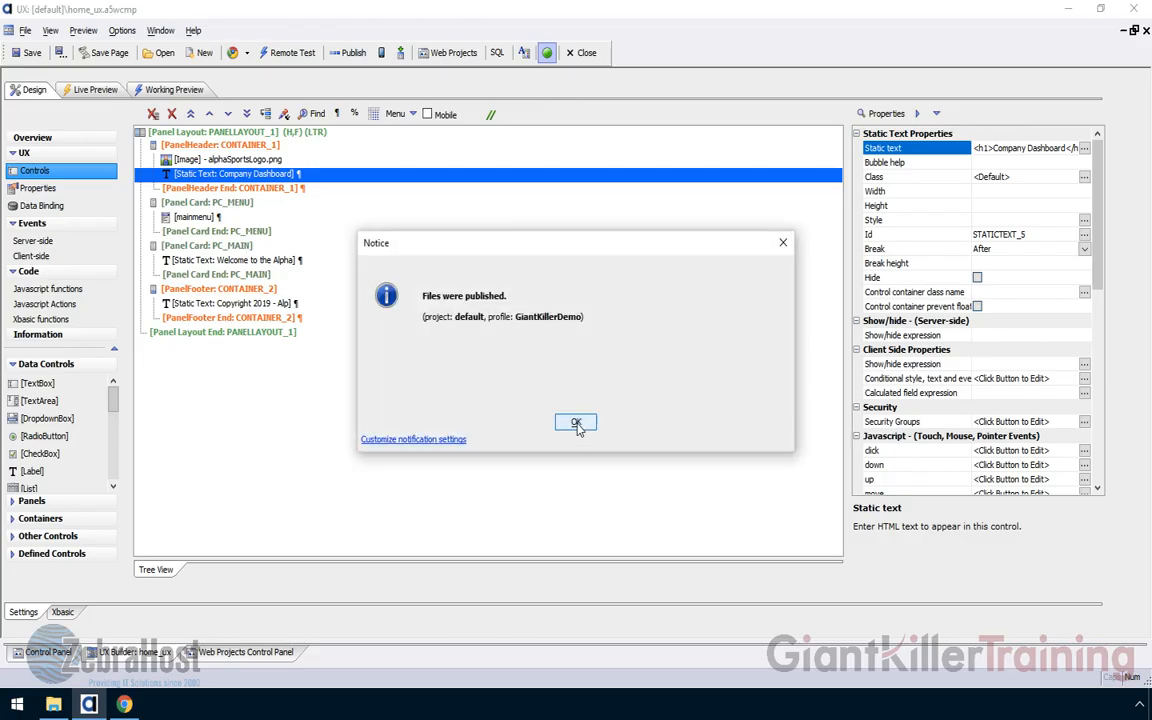
left_click(577, 426)
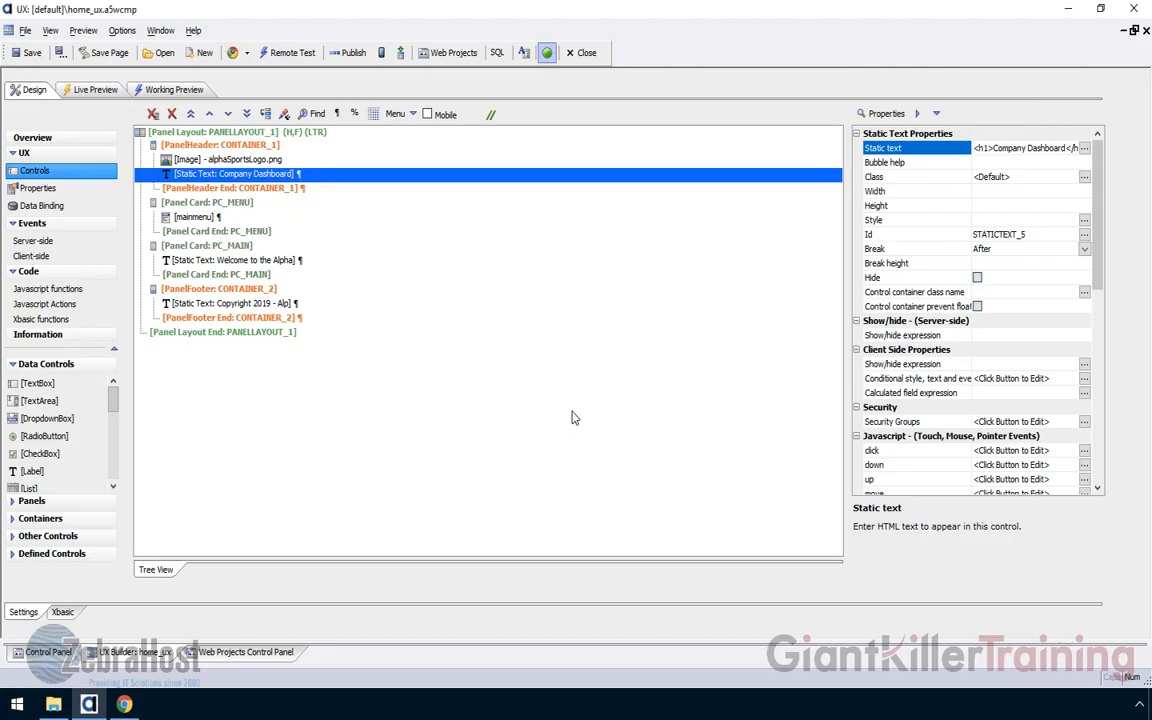
Step: Reload the live and localhost dashboard tabs, then show the live site's Customers list
left_click(124, 704)
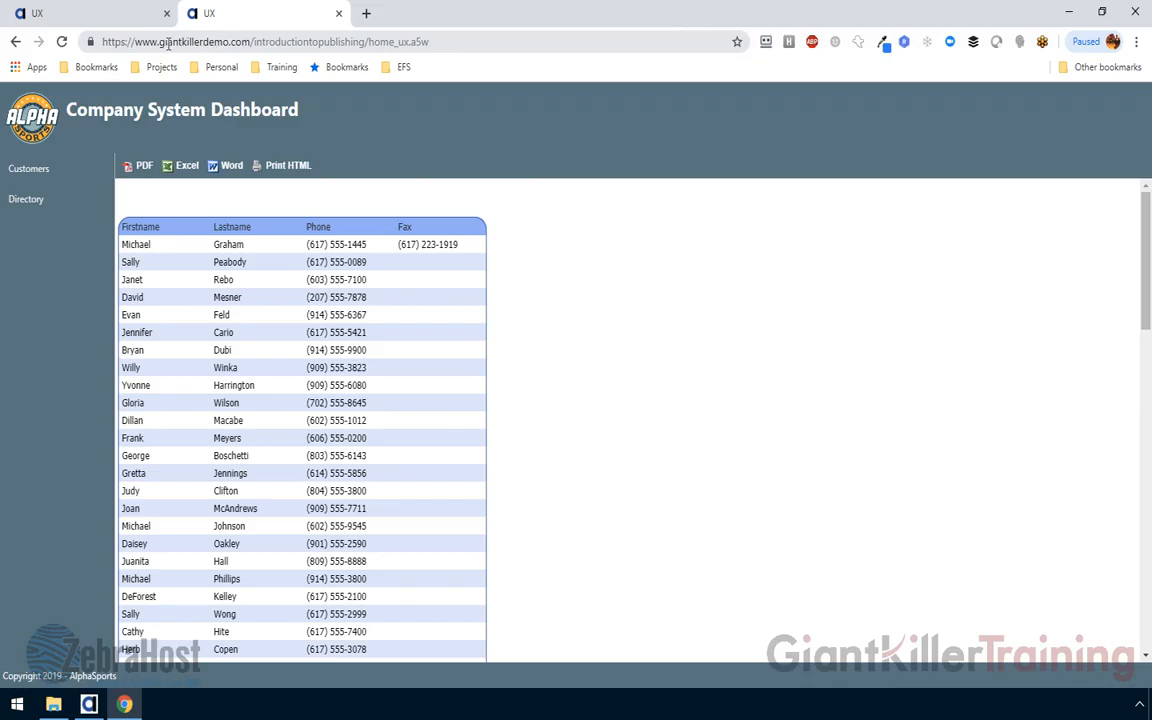
left_click(62, 44)
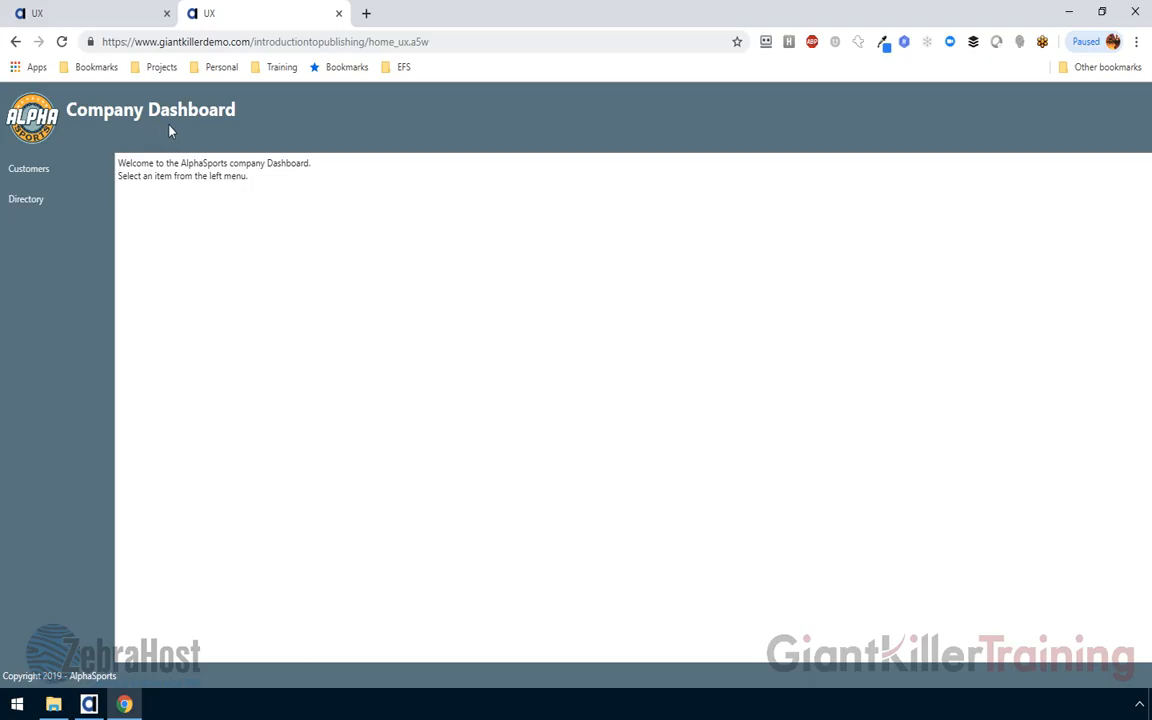
left_click(100, 17)
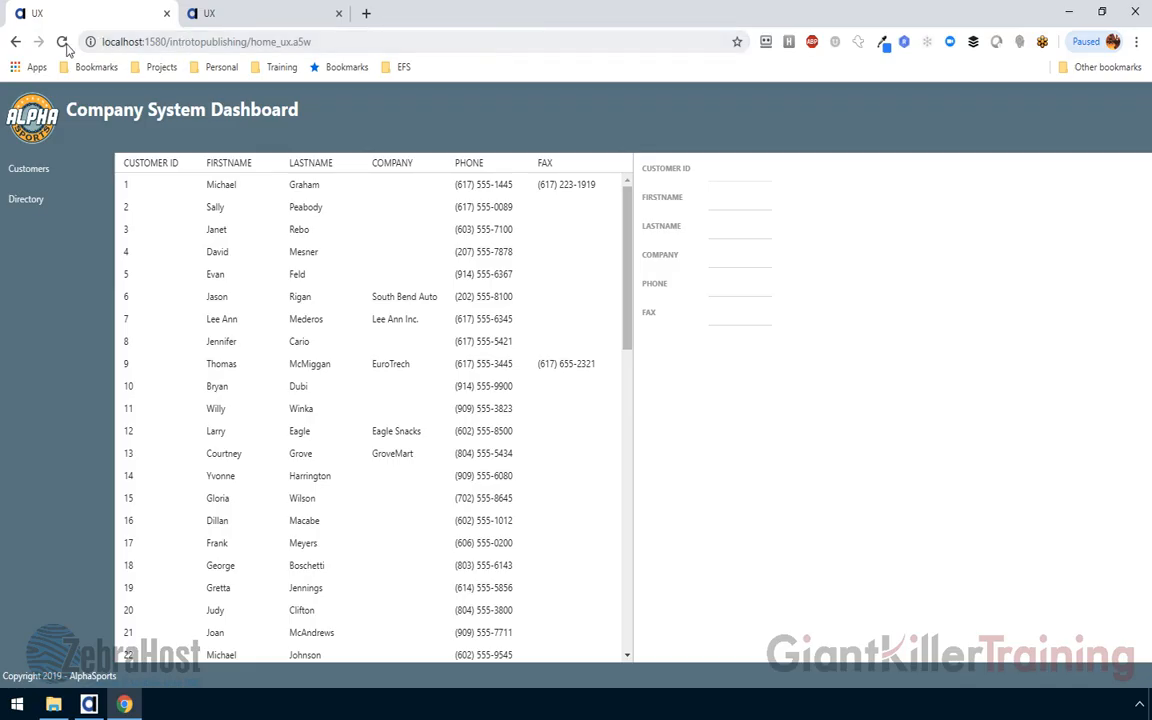
left_click(62, 42)
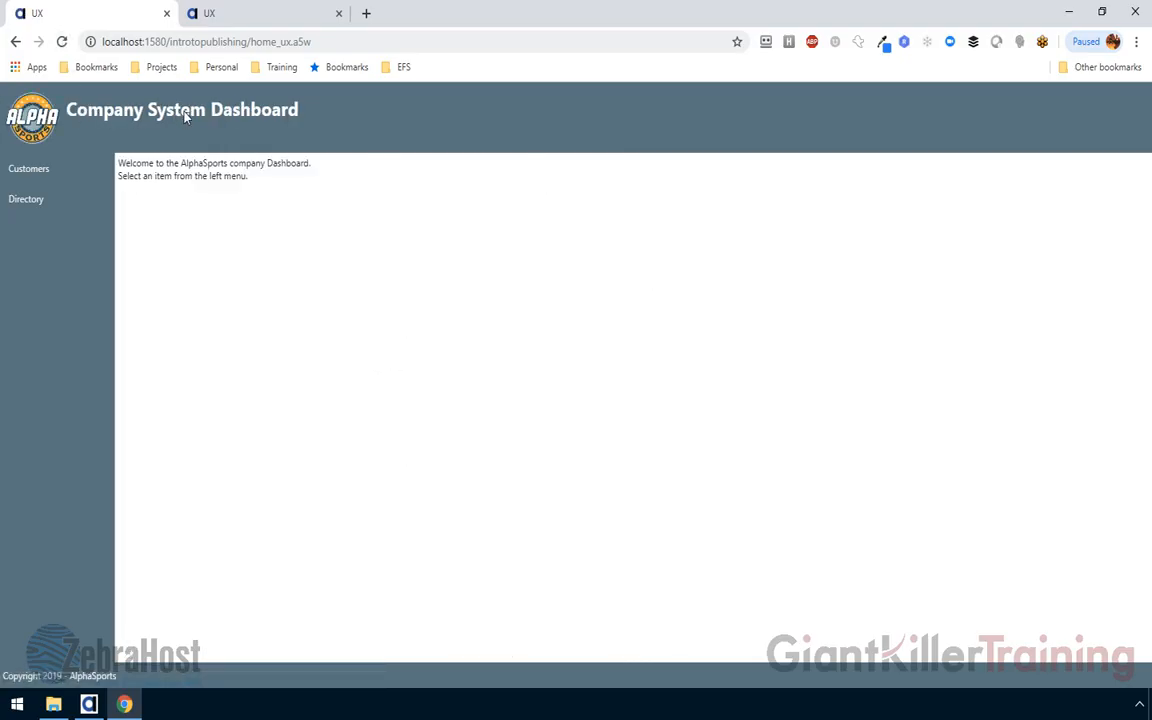
left_click(229, 18)
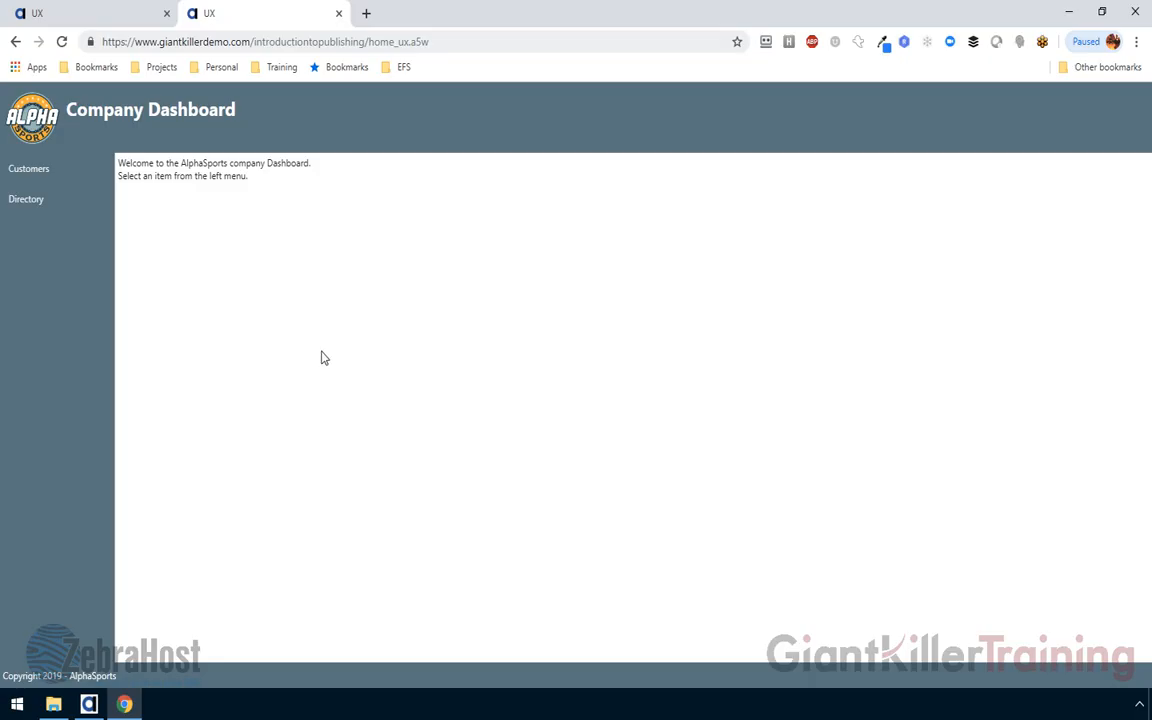
left_click(79, 178)
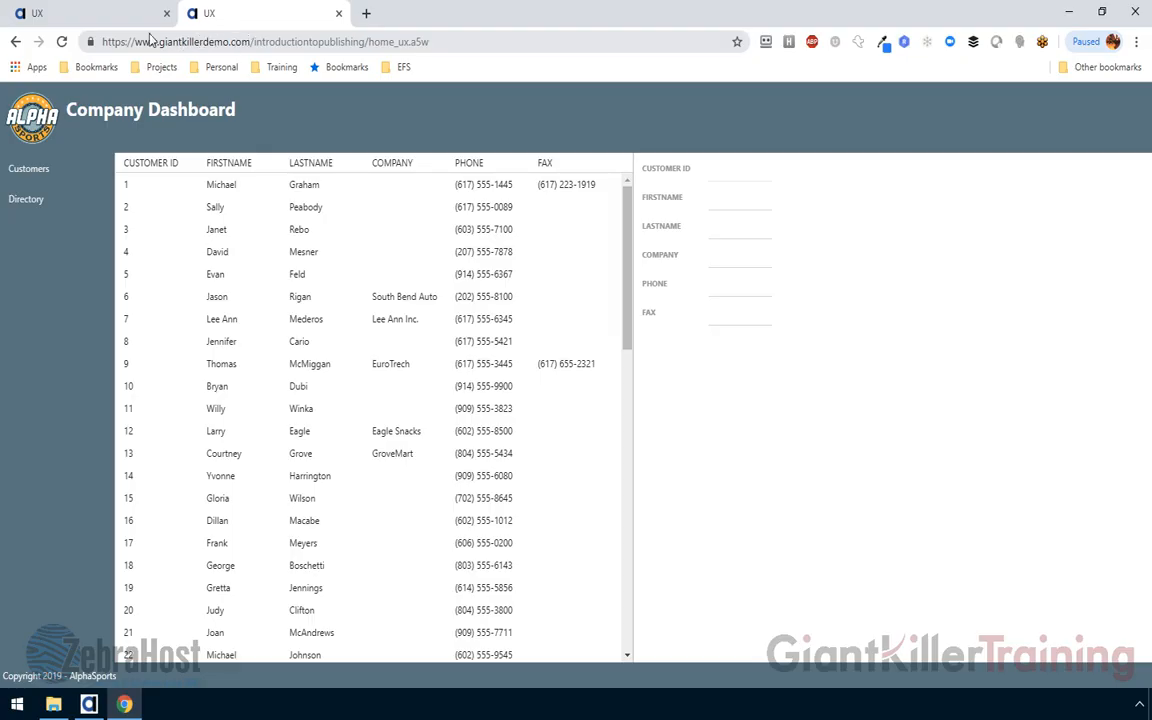
Step: Load the Customers list on the localhost tab and compare it against the live site's list
left_click(90, 20)
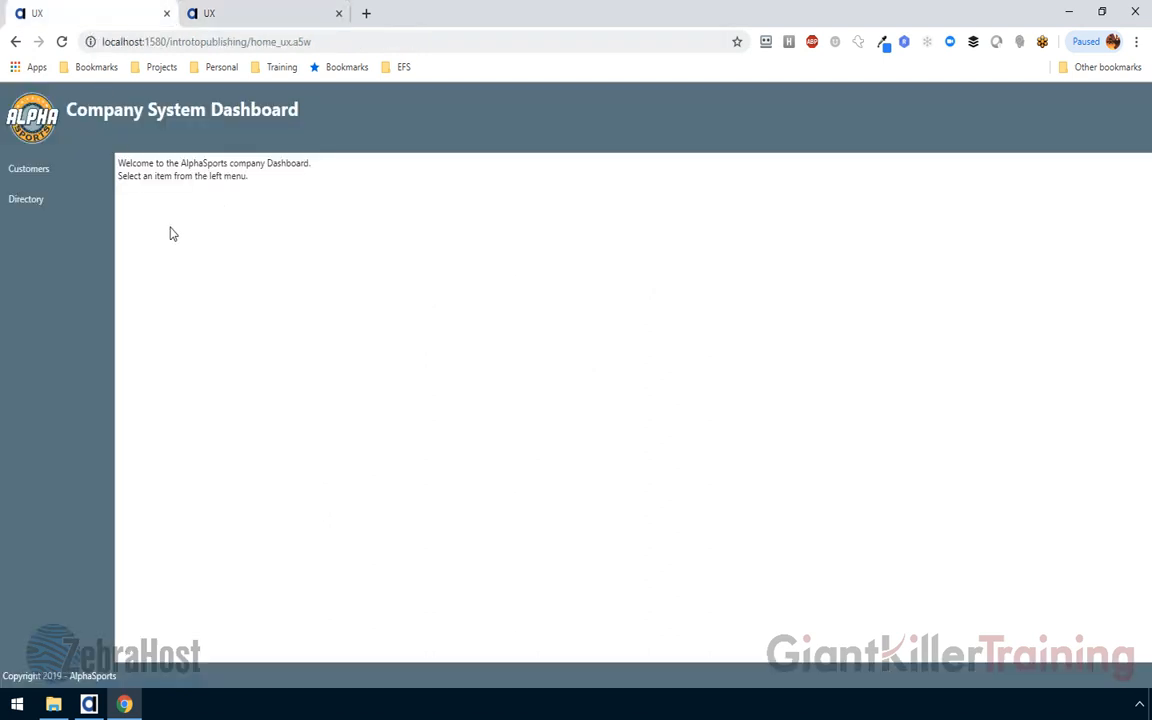
left_click(27, 172)
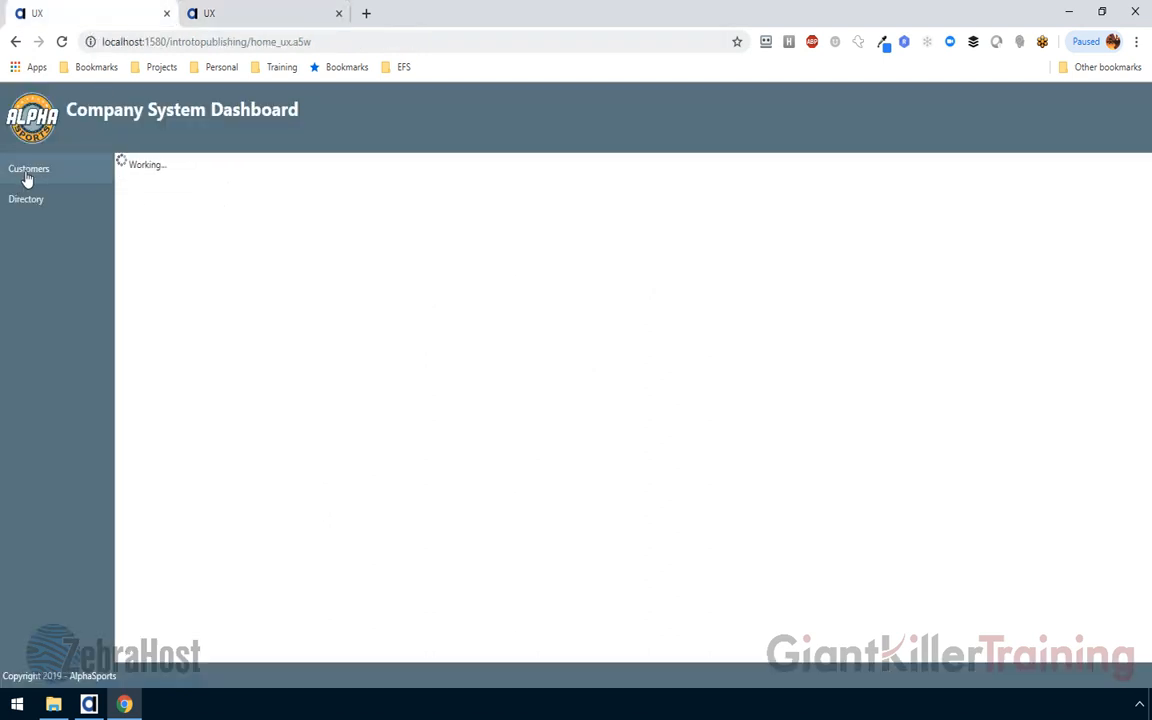
left_click(156, 194)
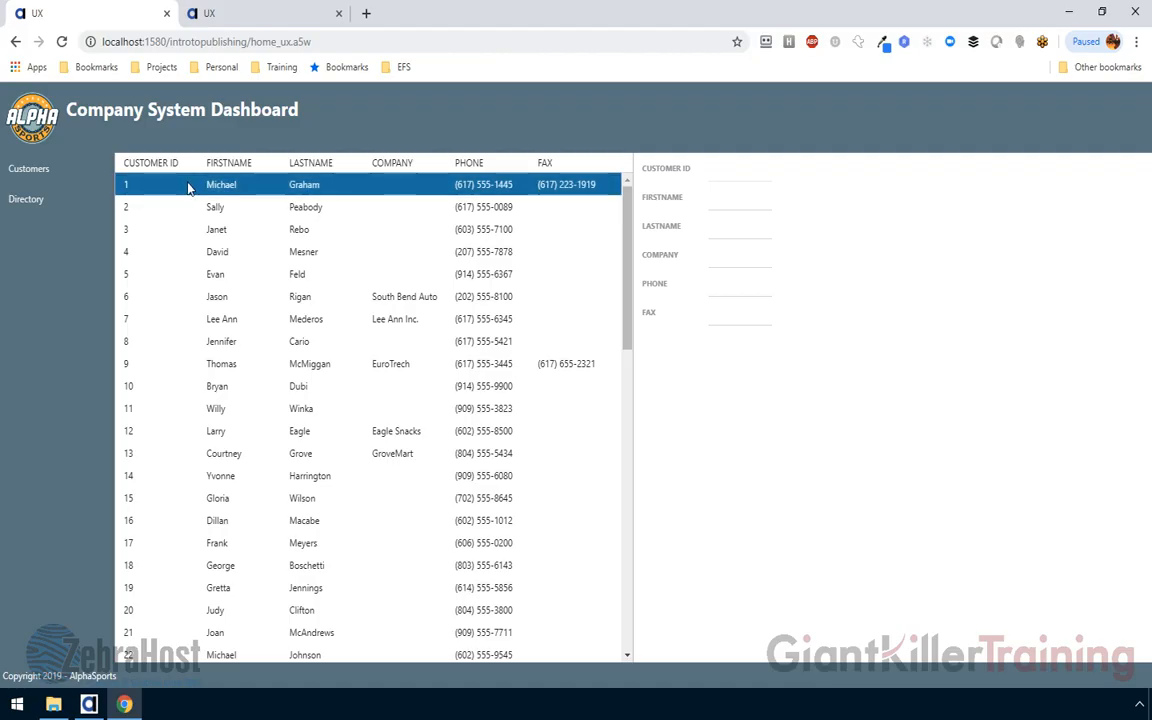
left_click(196, 13)
left_click(127, 17)
left_click(195, 15)
left_click(141, 13)
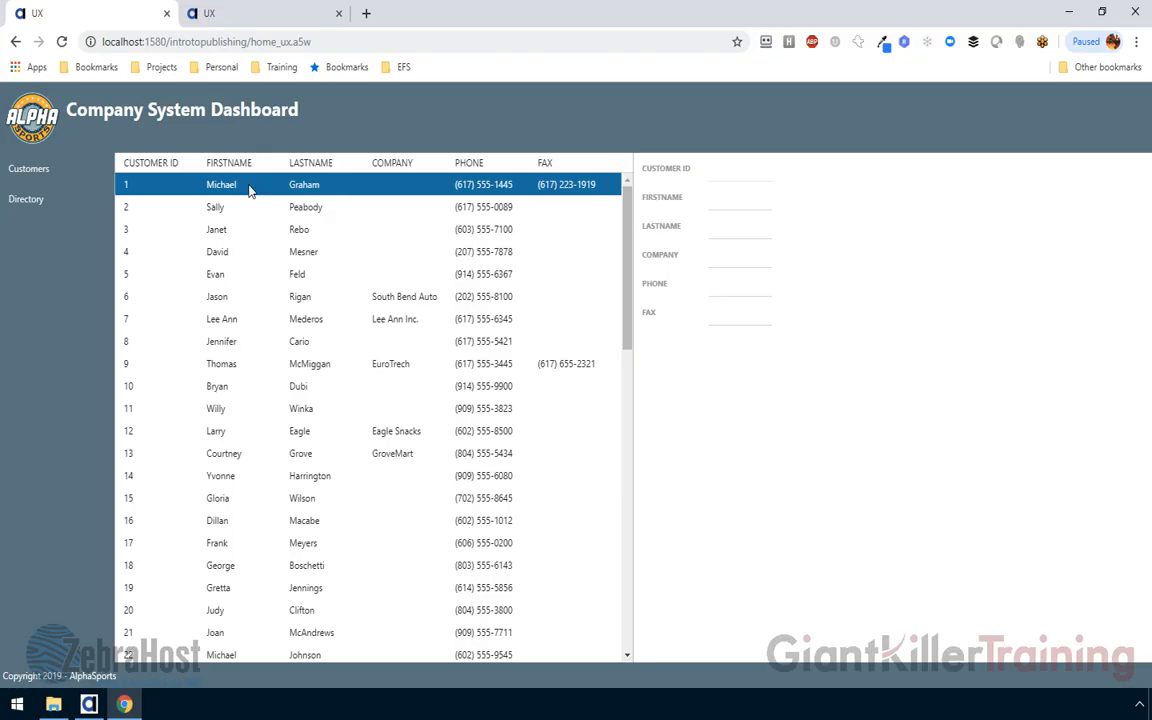
left_click(216, 18)
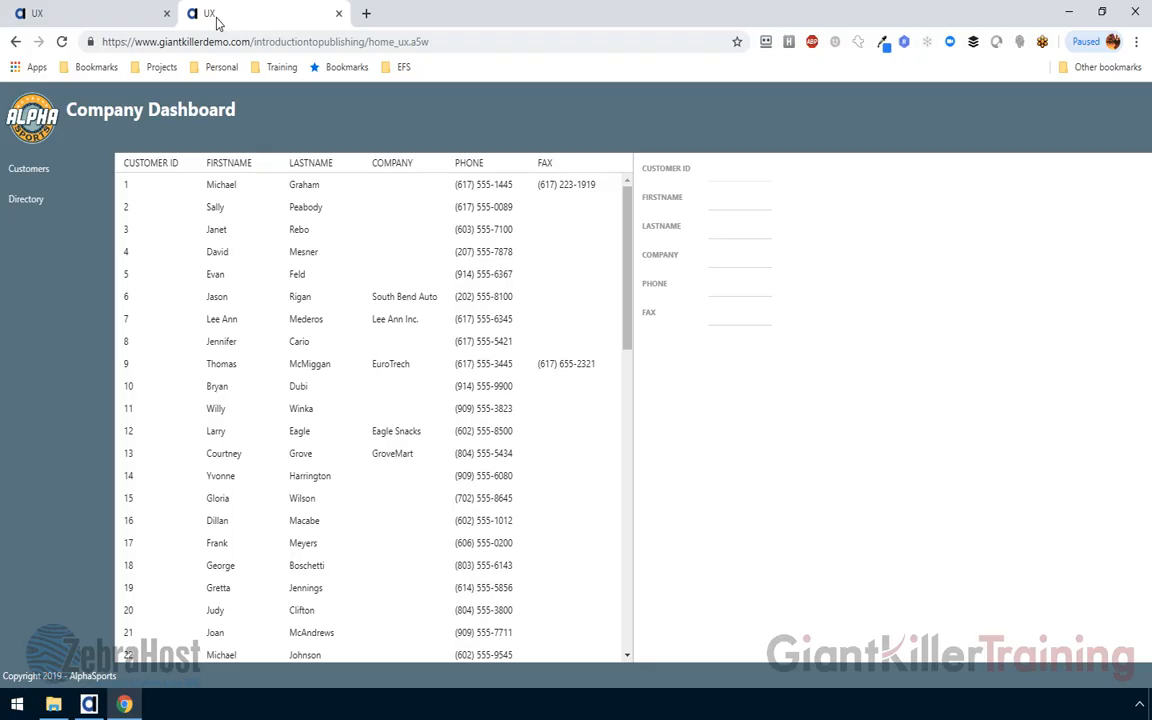
left_click(89, 704)
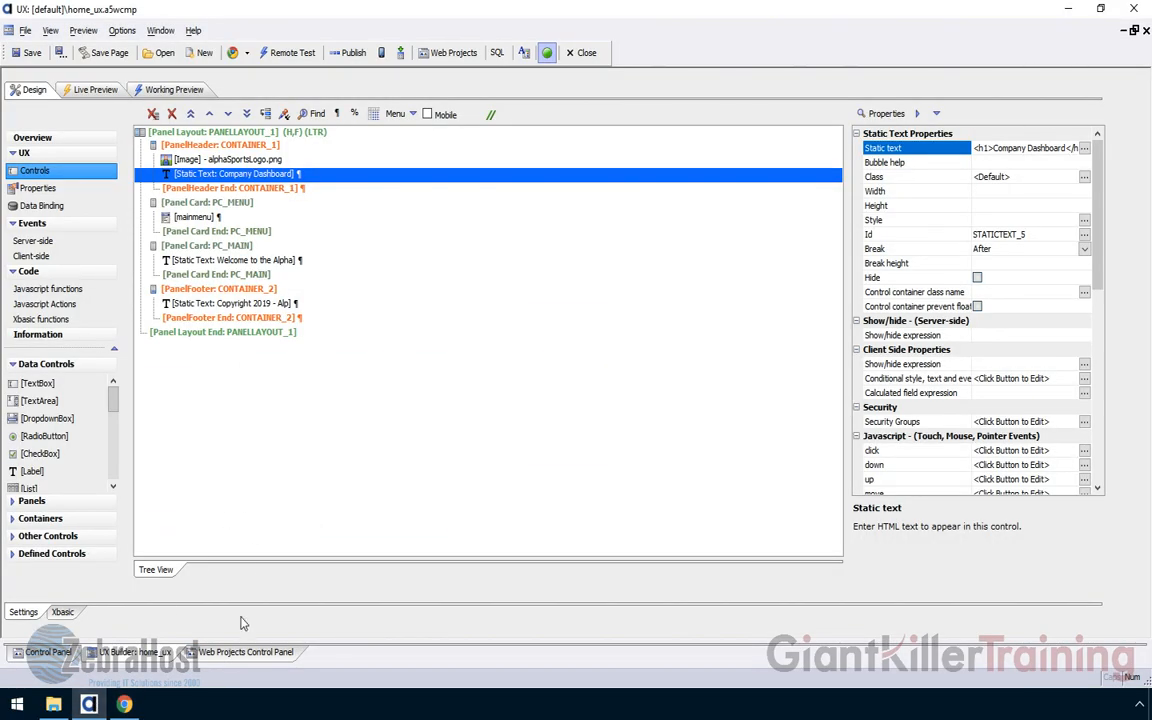
Step: Open GiantKillerDemo's Named AlphaDAO connection strings and start editing the conn connection string
left_click(244, 655)
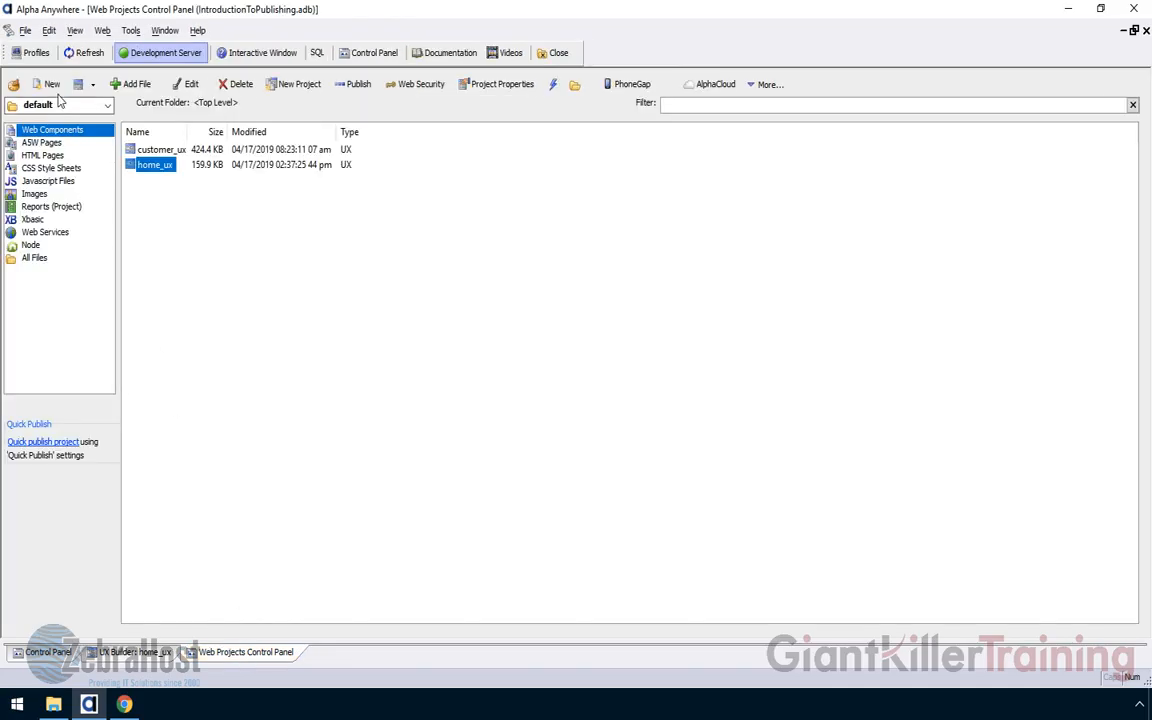
left_click(35, 54)
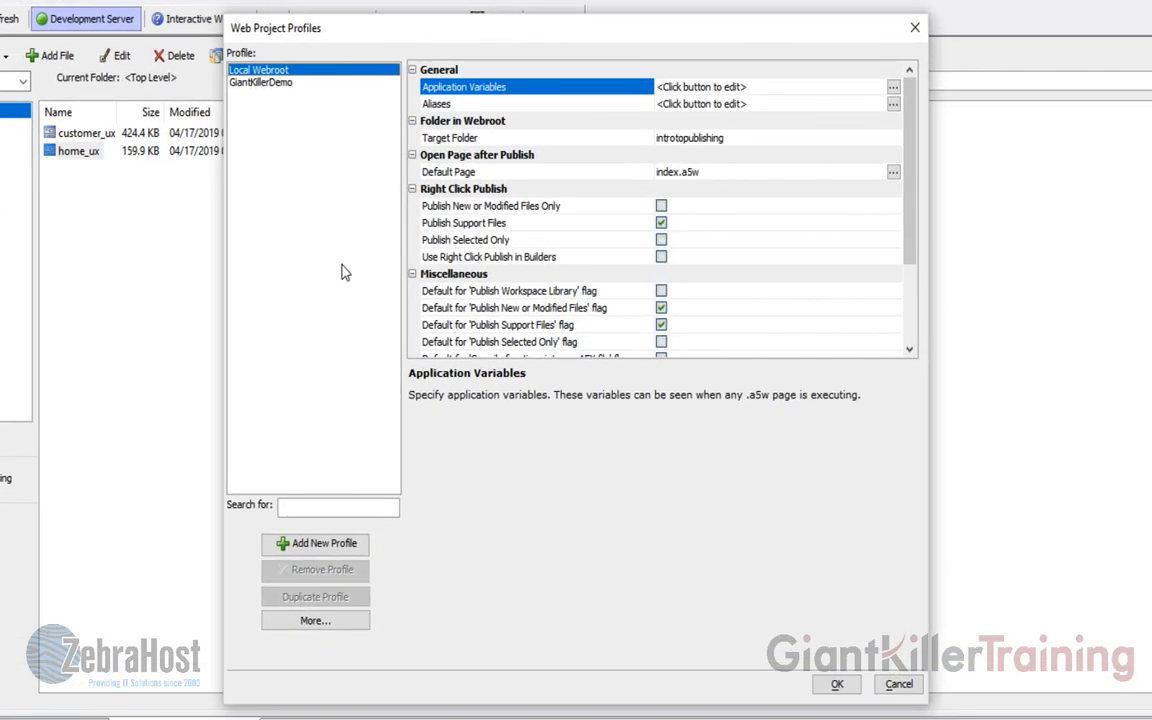
left_click(271, 86)
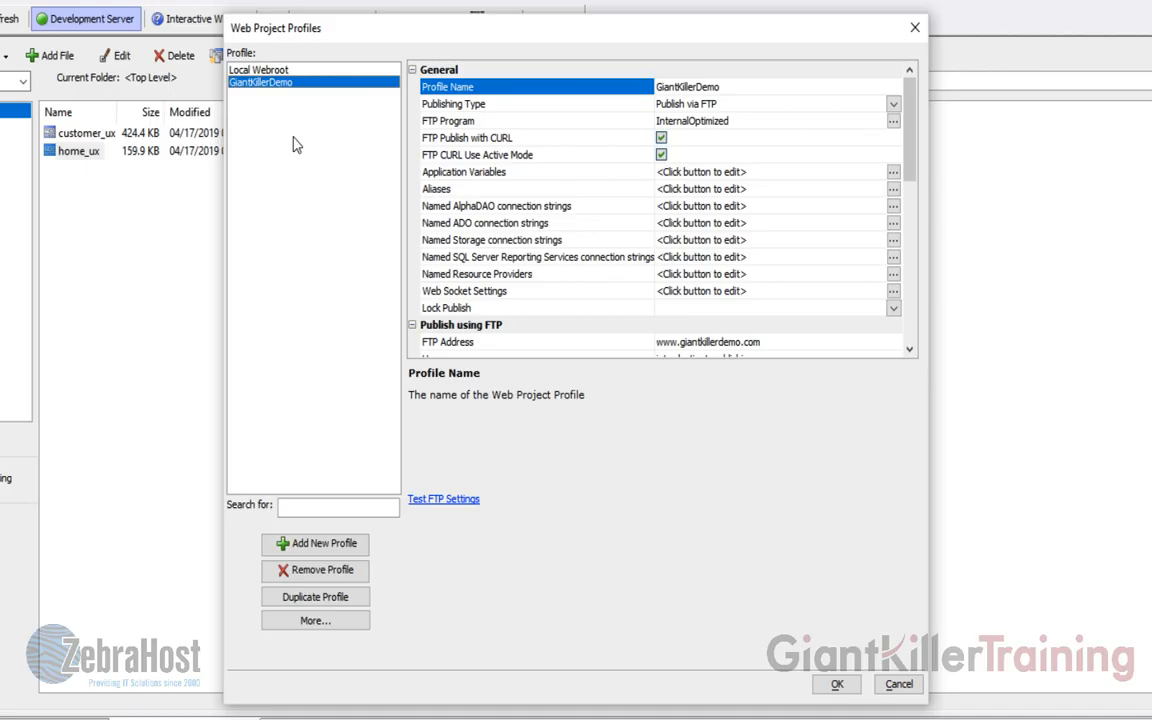
left_click(431, 204)
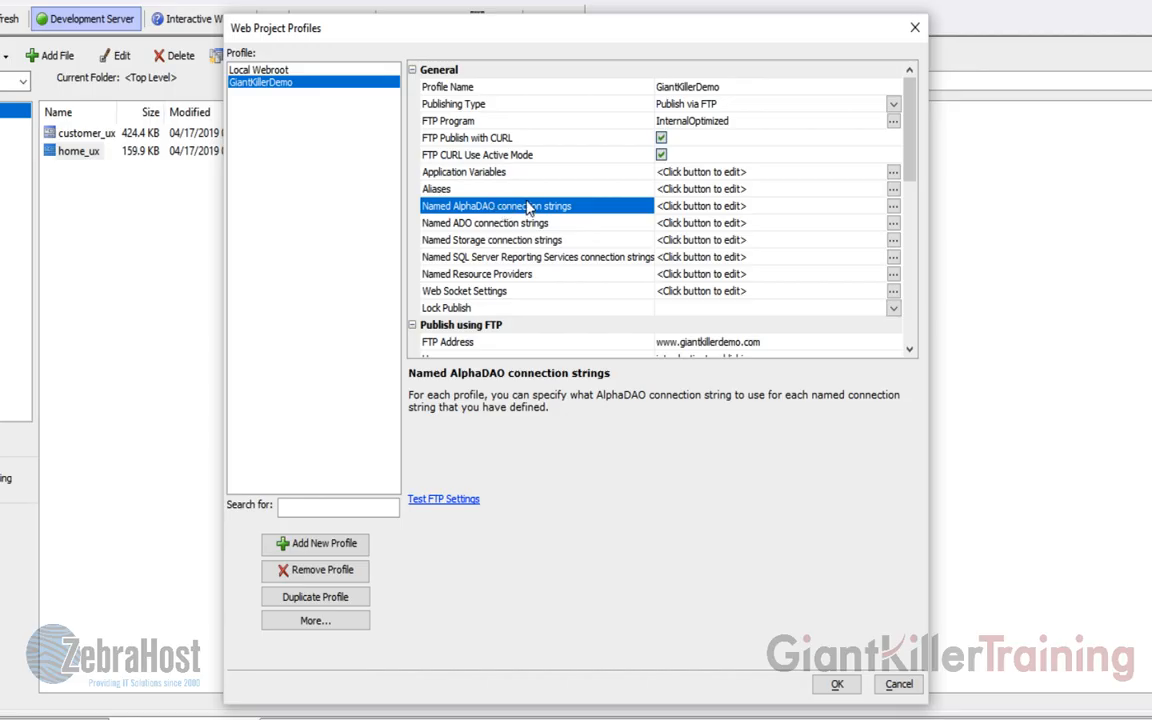
left_click(893, 205)
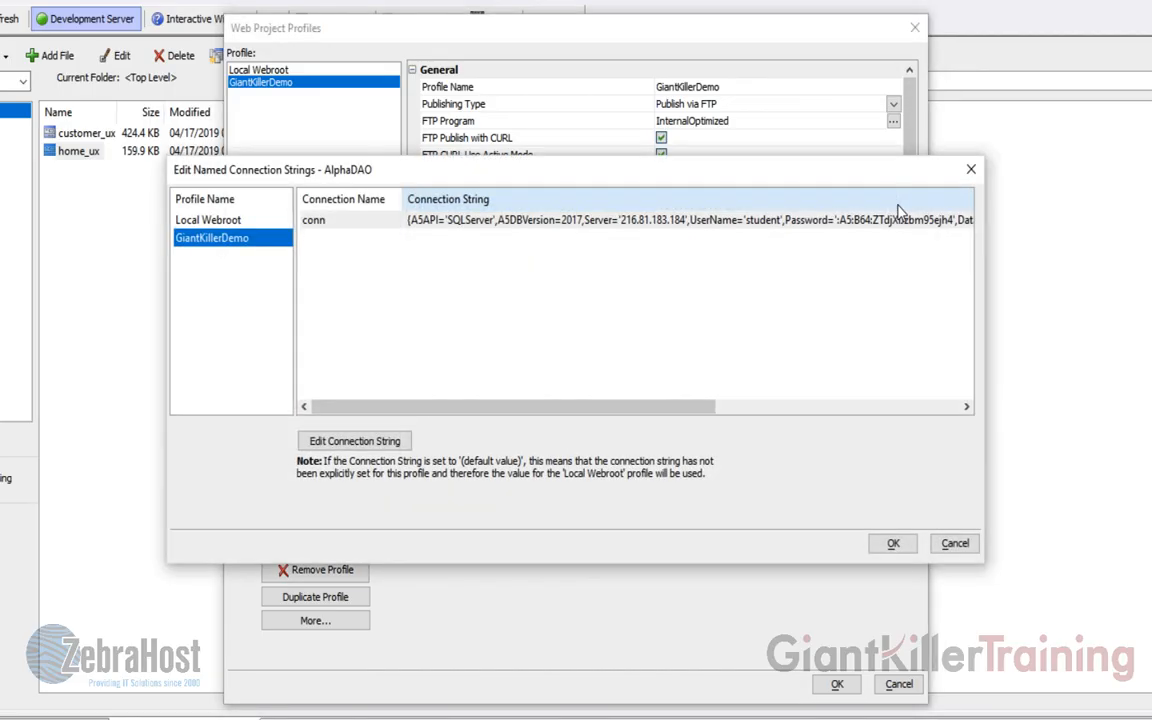
left_click(377, 226)
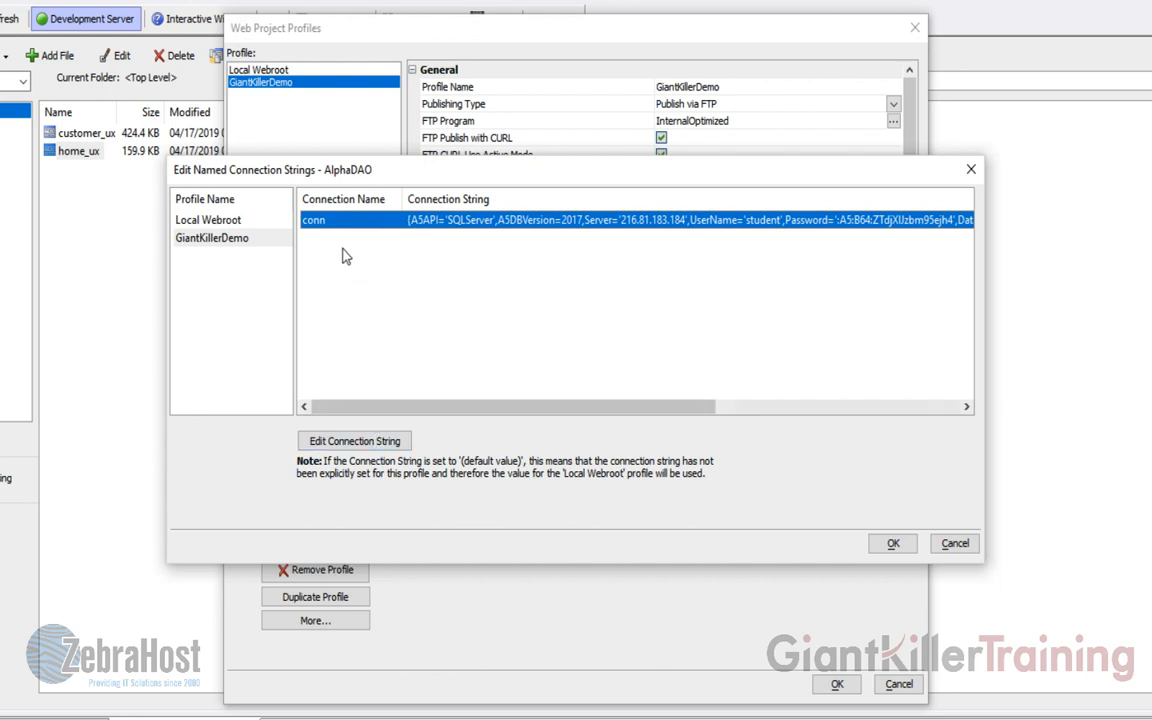
left_click(205, 238)
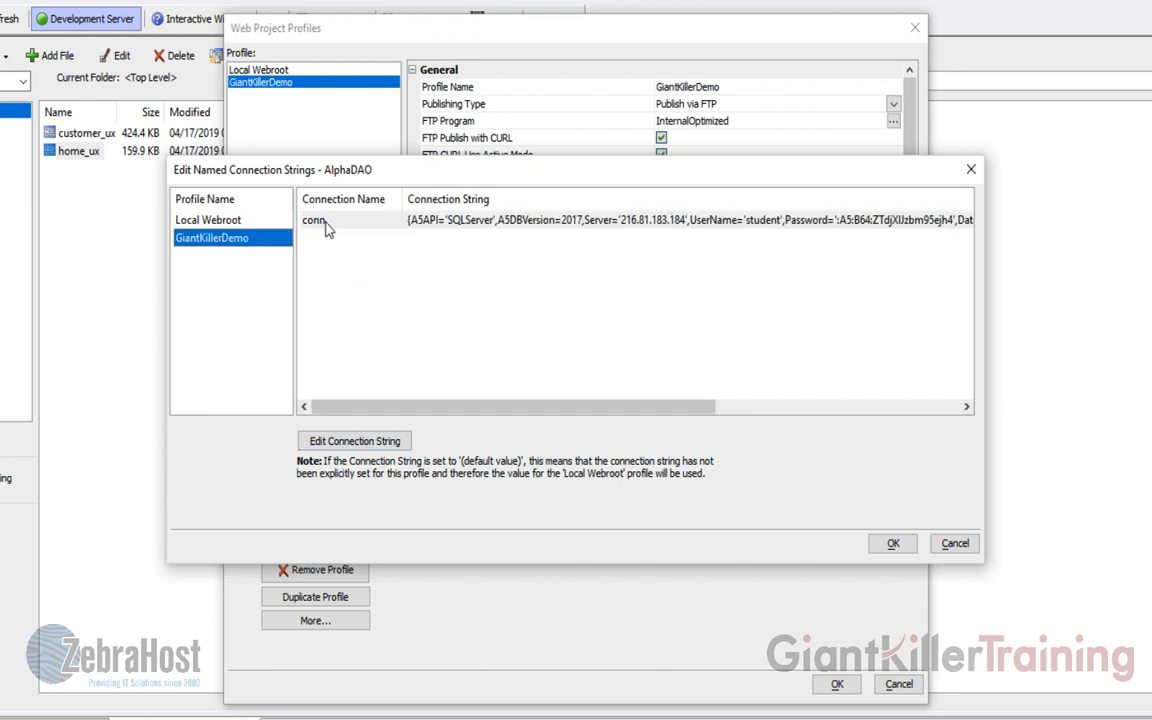
left_click(300, 220)
left_click(354, 441)
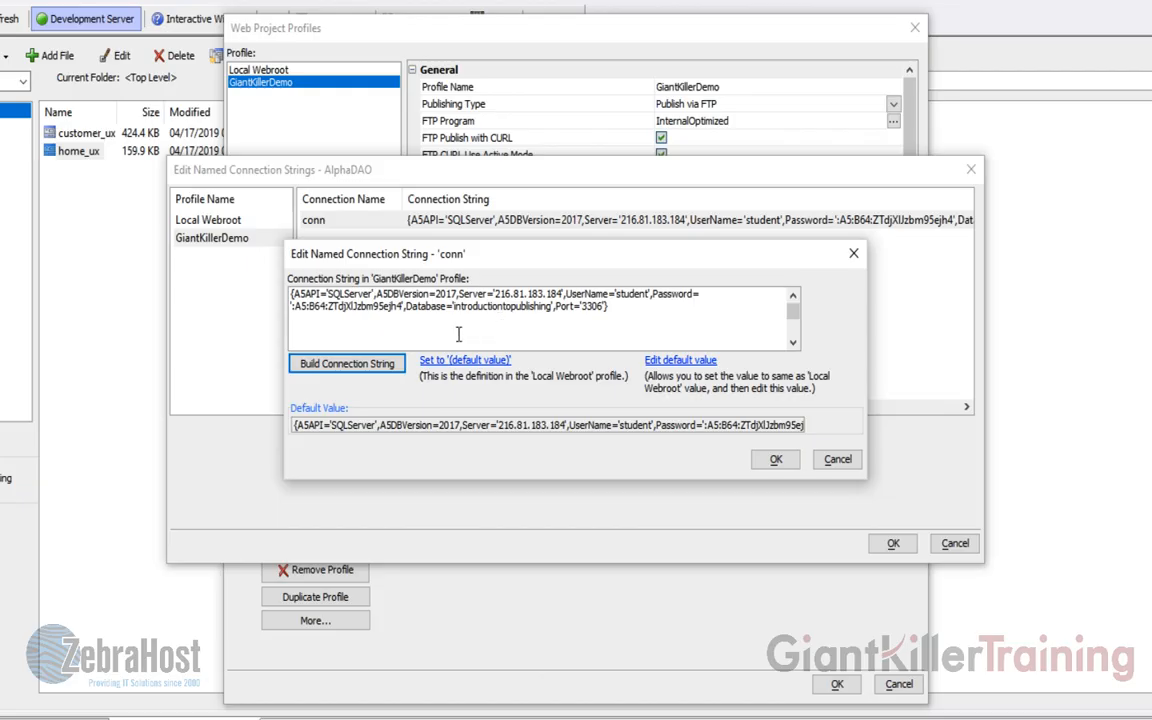
Step: Change the conn database name to introductiontopublishingproduction in the connection string builder
left_click(349, 364)
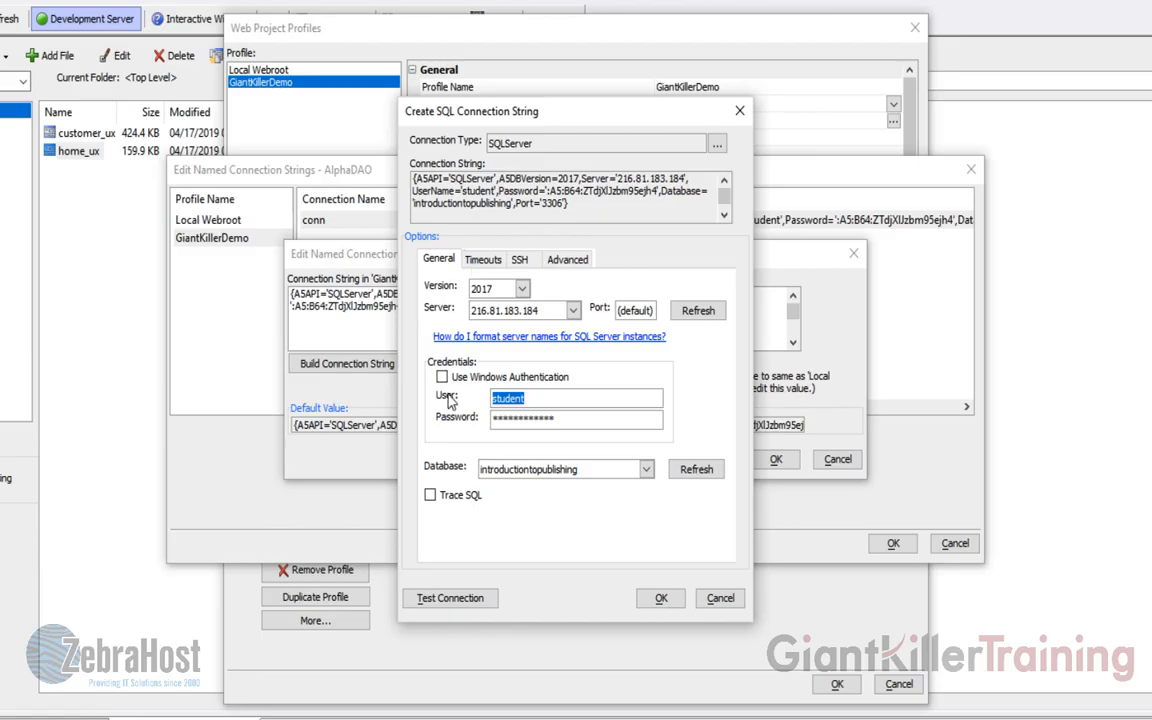
left_click(585, 469)
type("por")
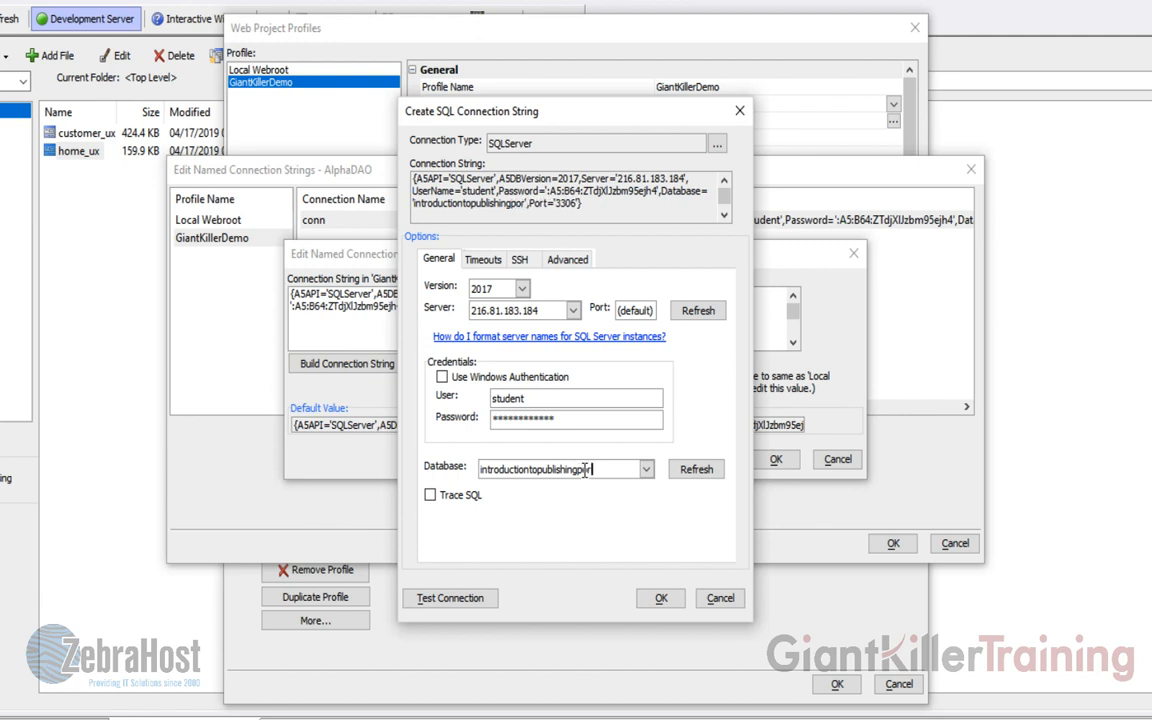
key("BackSpace")
key("BackSpace")
type("roduction")
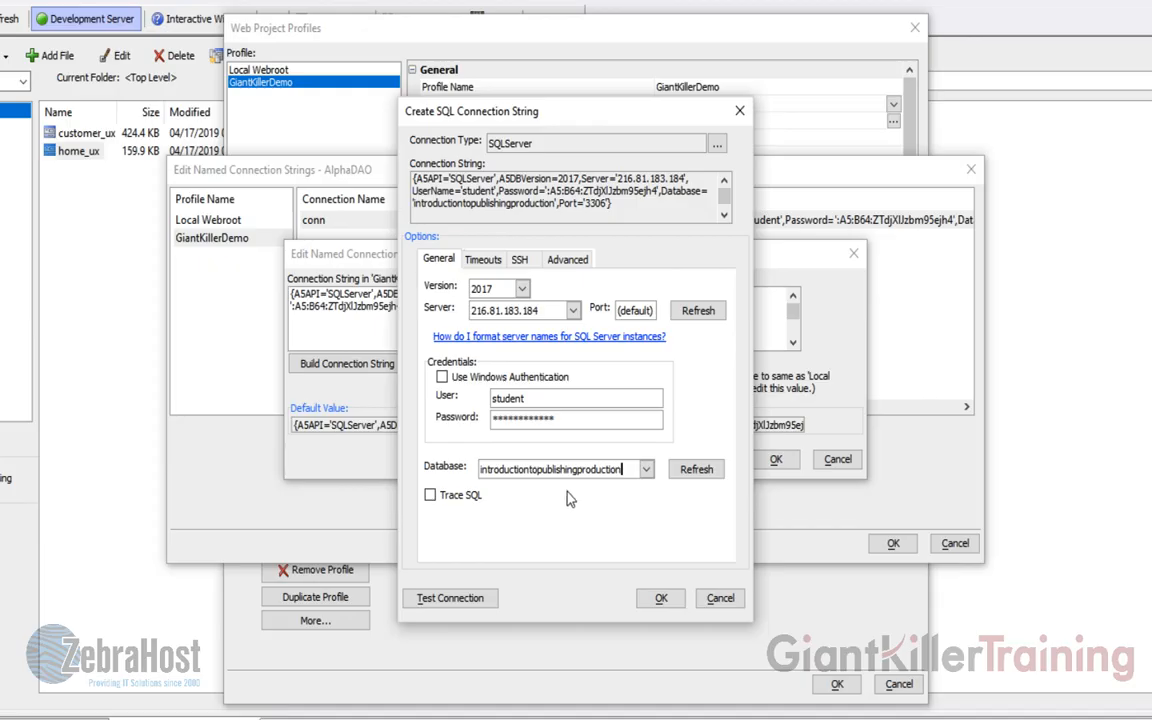
Step: Test the production connection successfully and save the updated conn string
left_click(474, 600)
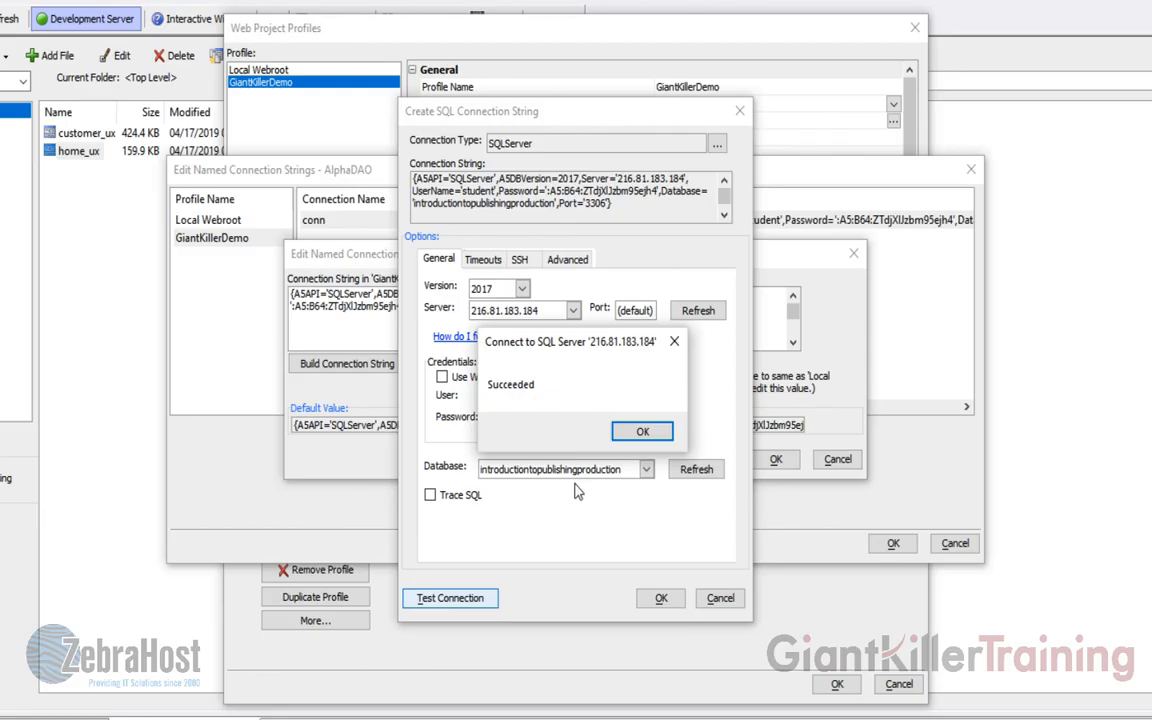
left_click(641, 432)
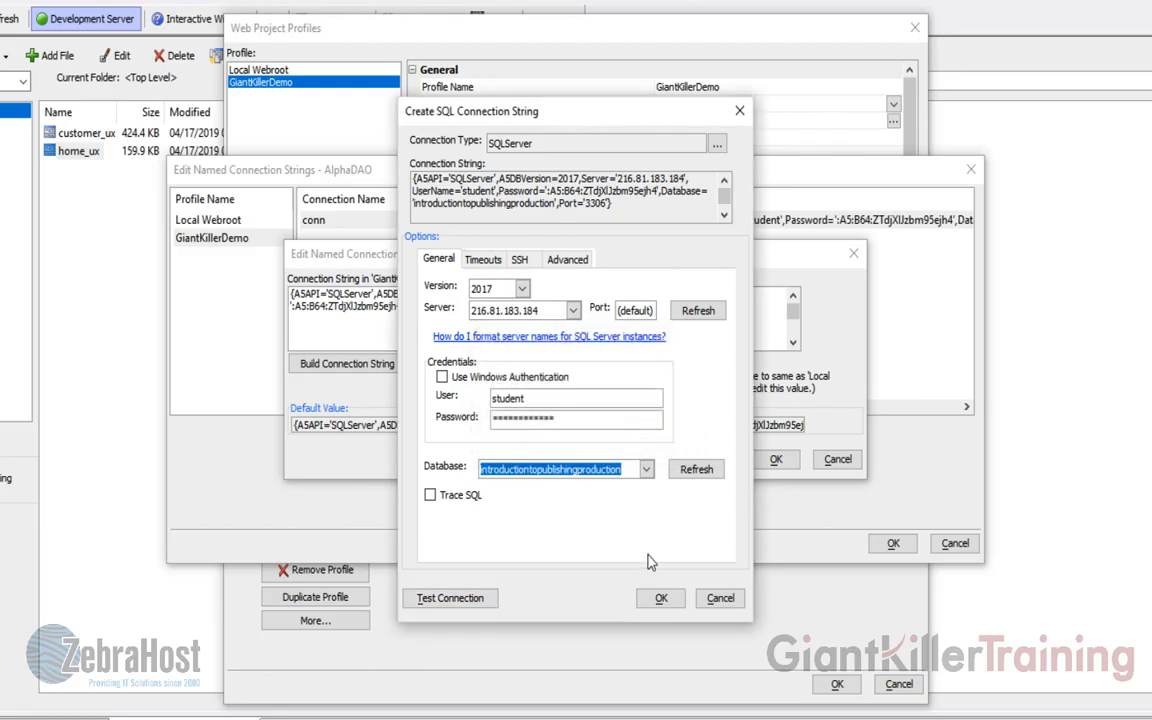
left_click(660, 599)
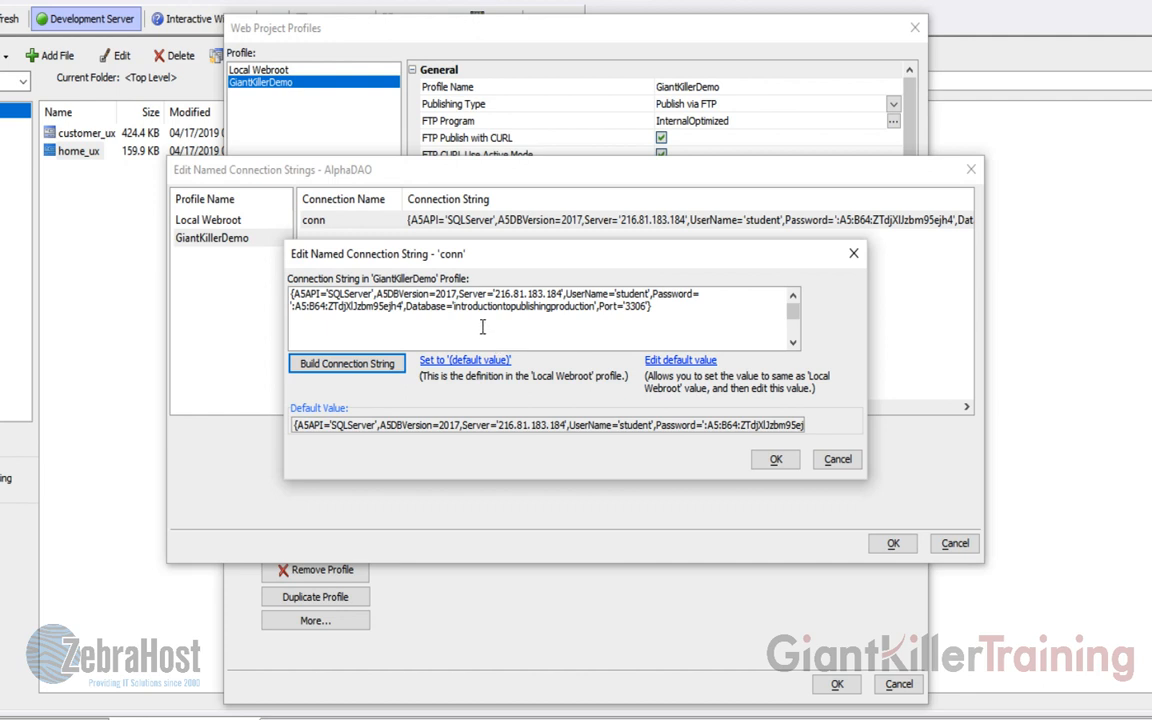
left_click(776, 459)
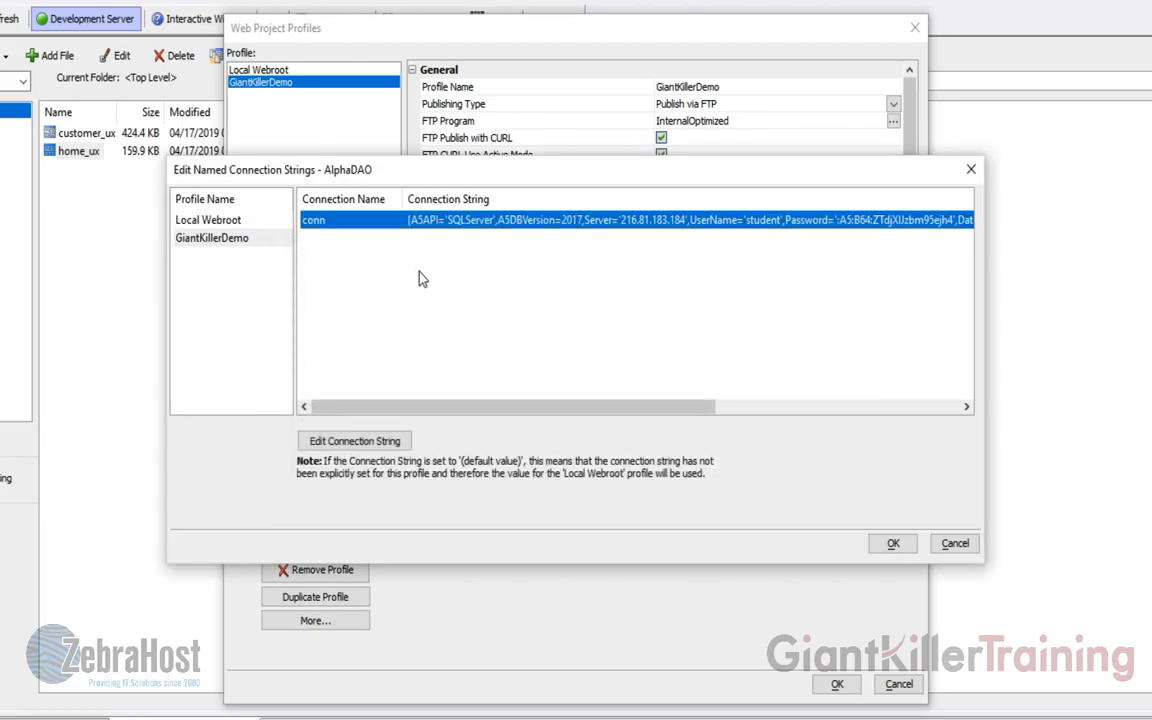
left_click(887, 544)
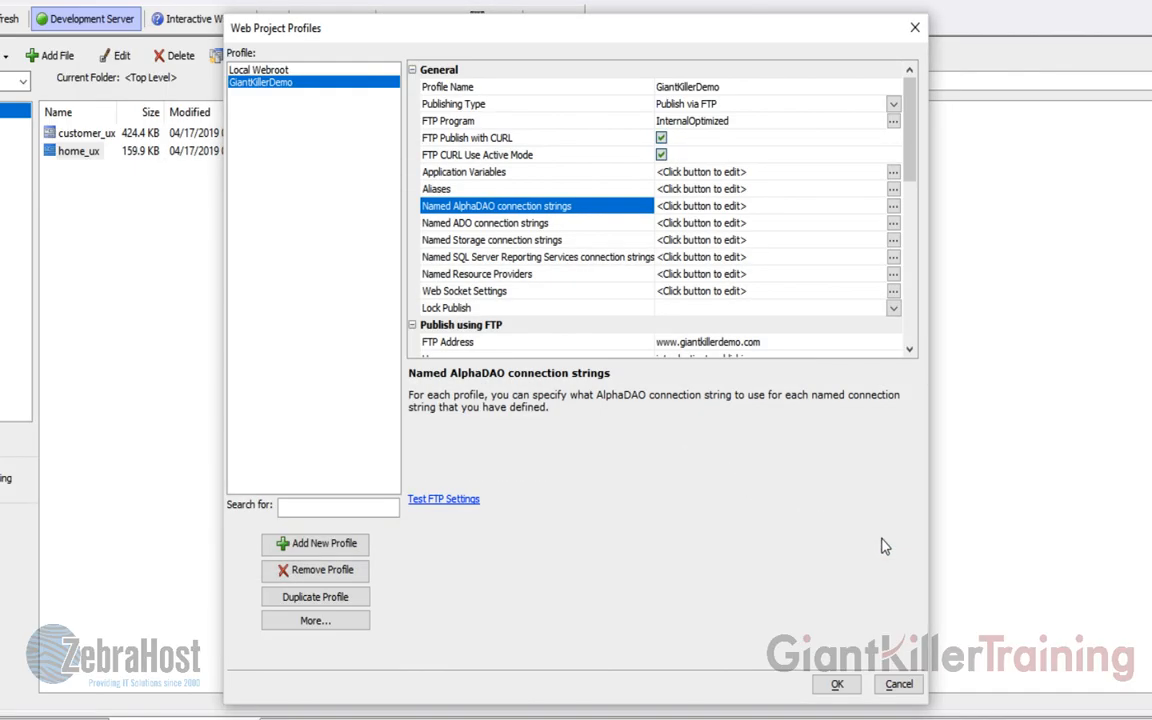
Step: Publish all files in the project with GiantKillerDemo, approving the 25-file list and completion messages
left_click(840, 685)
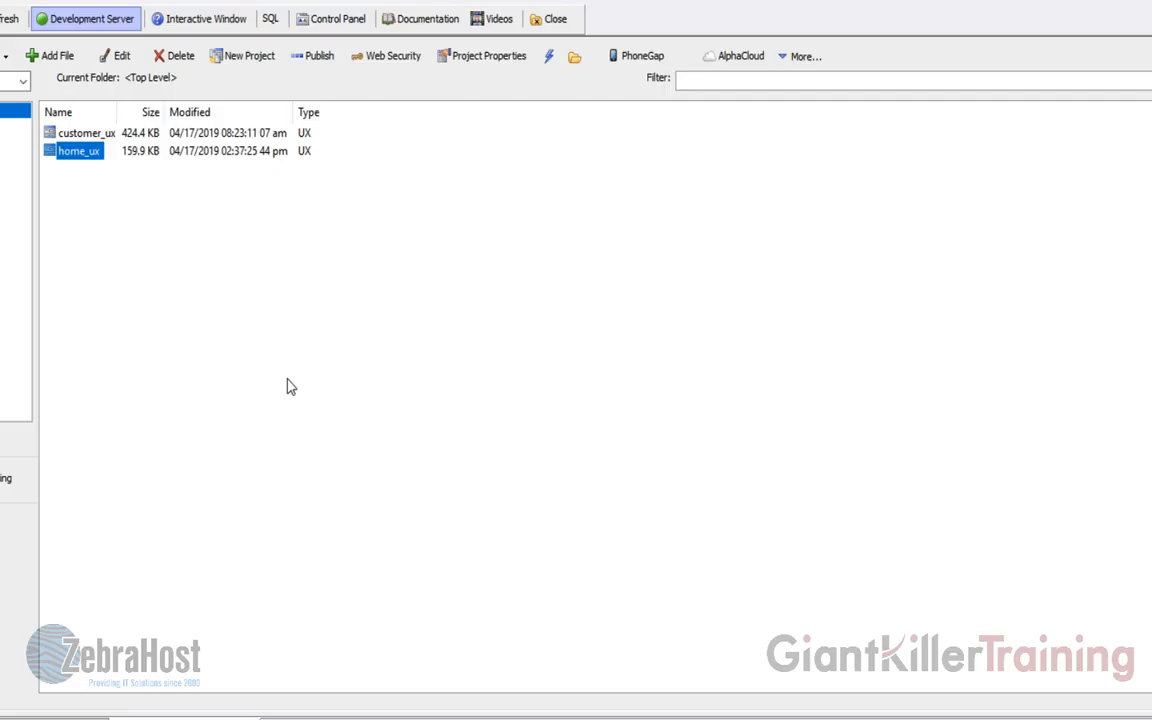
left_click(312, 58)
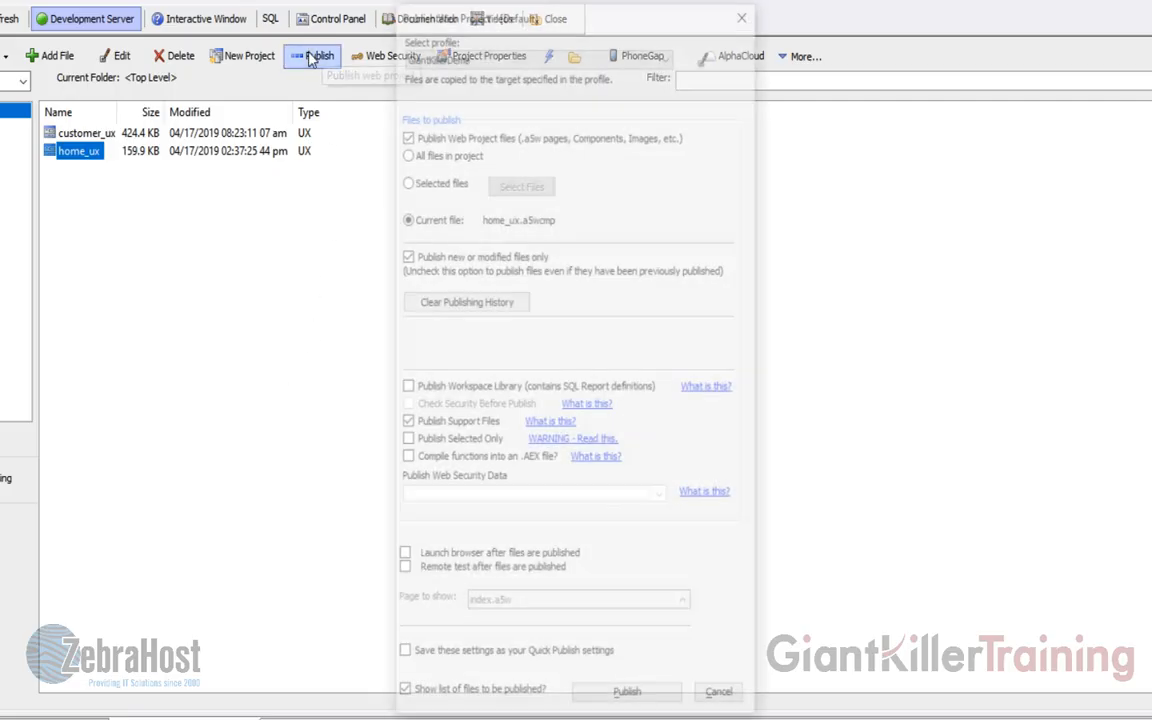
left_click(405, 153)
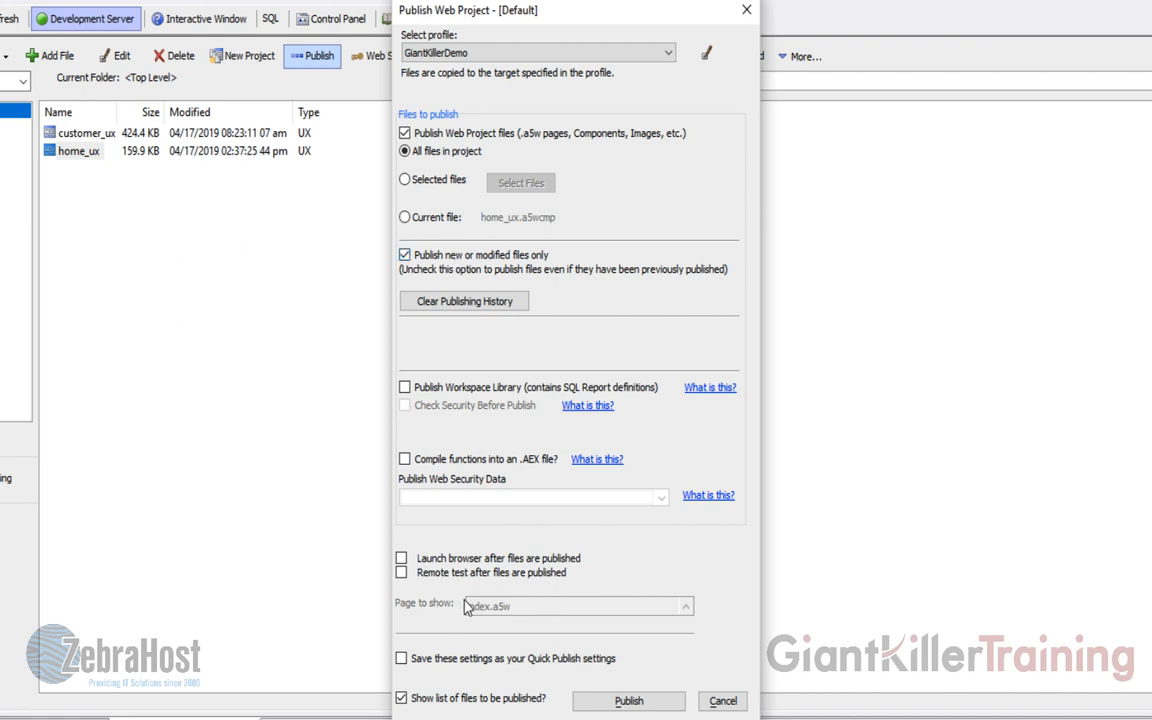
left_click(627, 702)
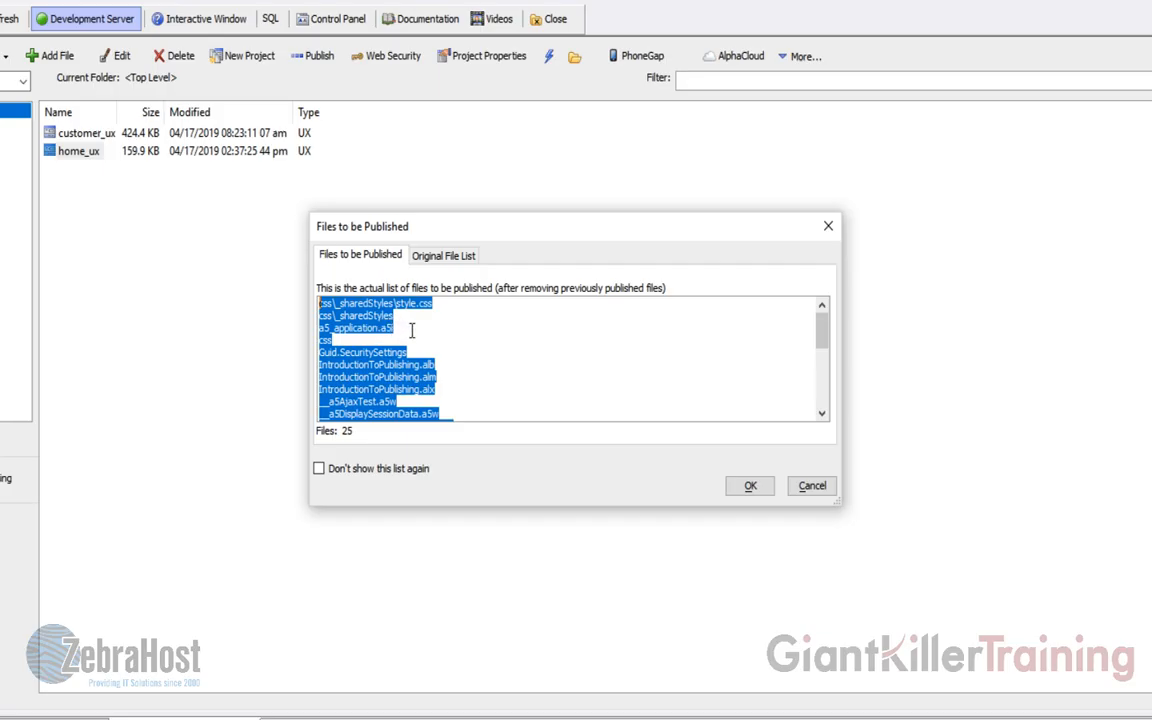
left_click(747, 489)
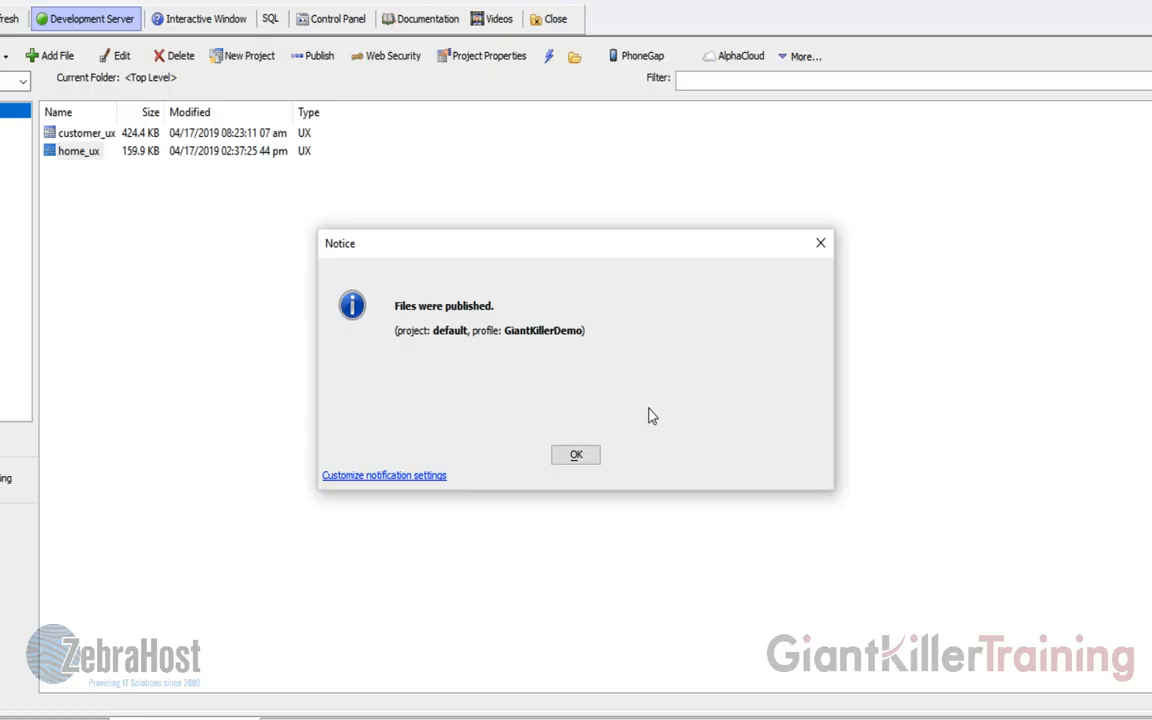
left_click(577, 456)
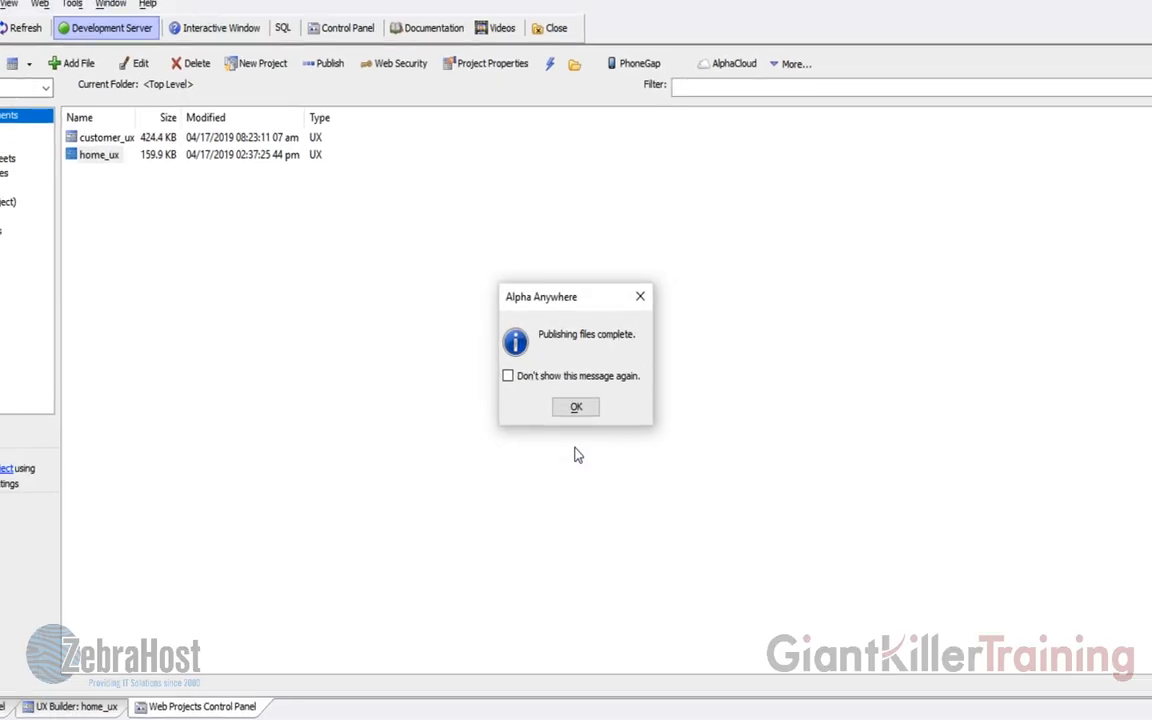
left_click(576, 408)
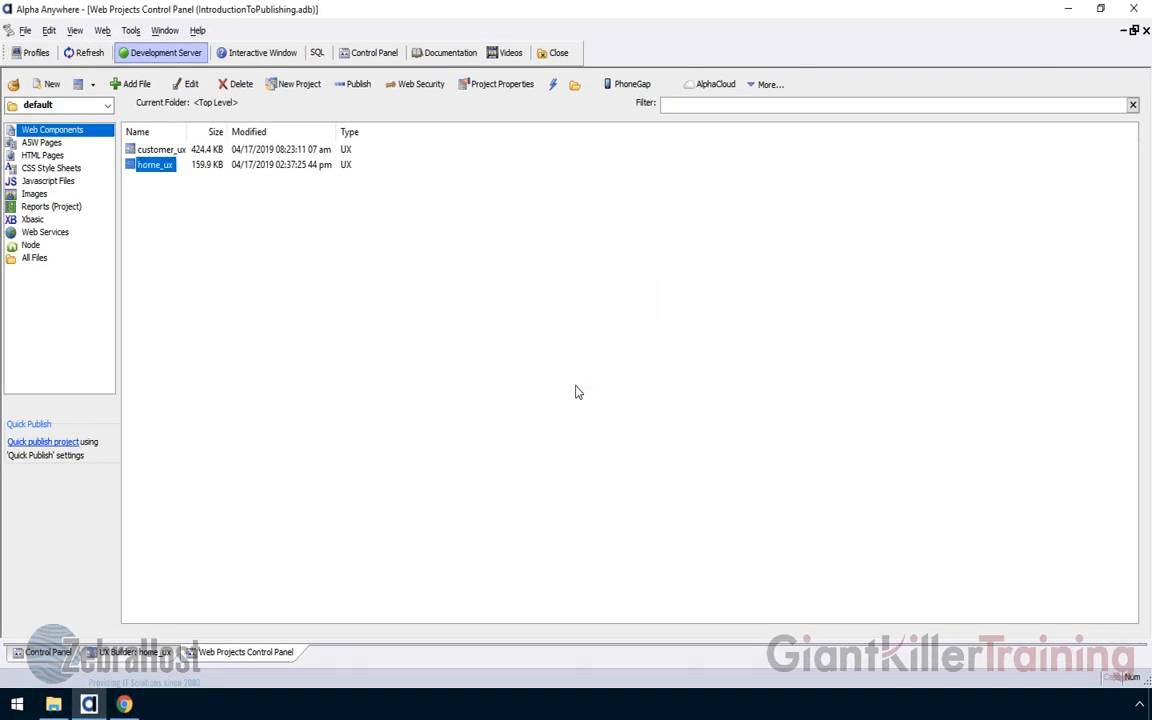
Step: Reload giantkillerdemo.com, open its Customers list, and compare it with the localhost tab
left_click(125, 705)
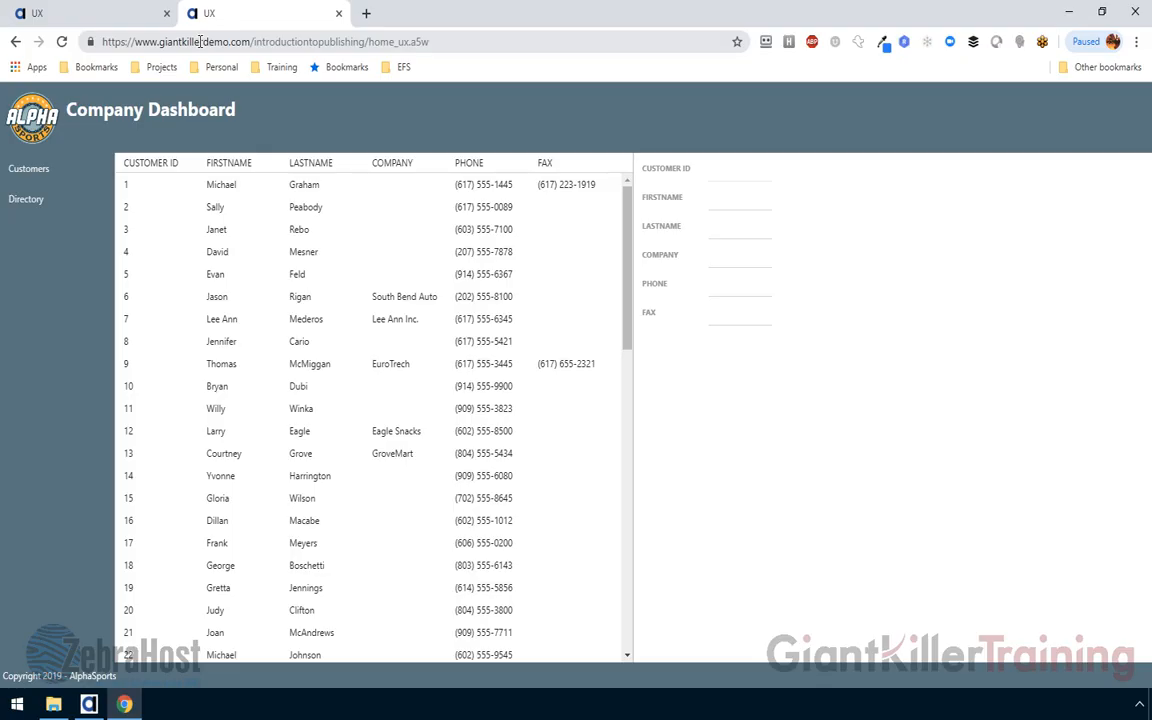
left_click(62, 43)
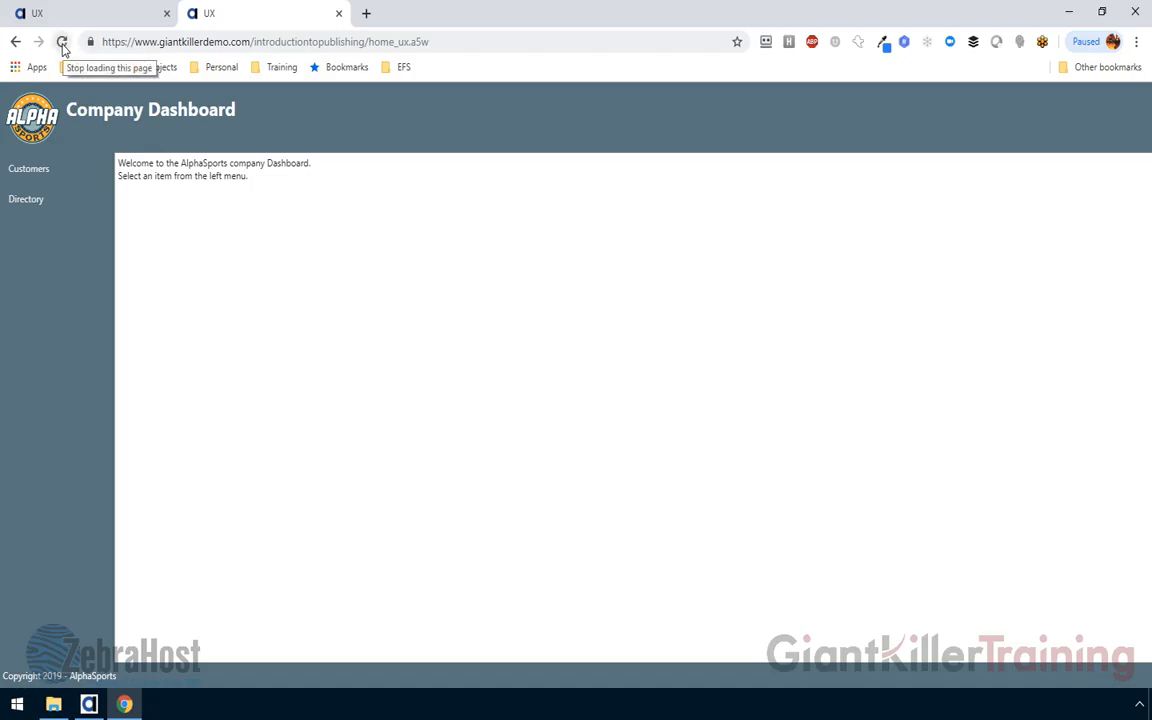
left_click(47, 175)
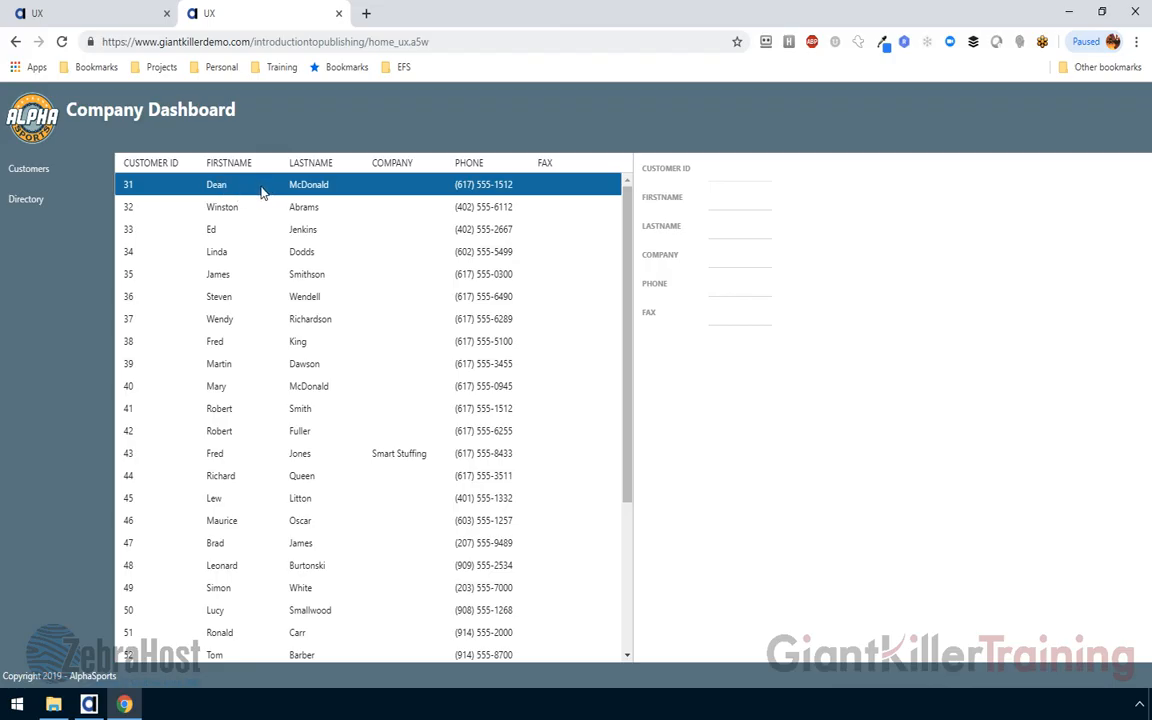
left_click(72, 16)
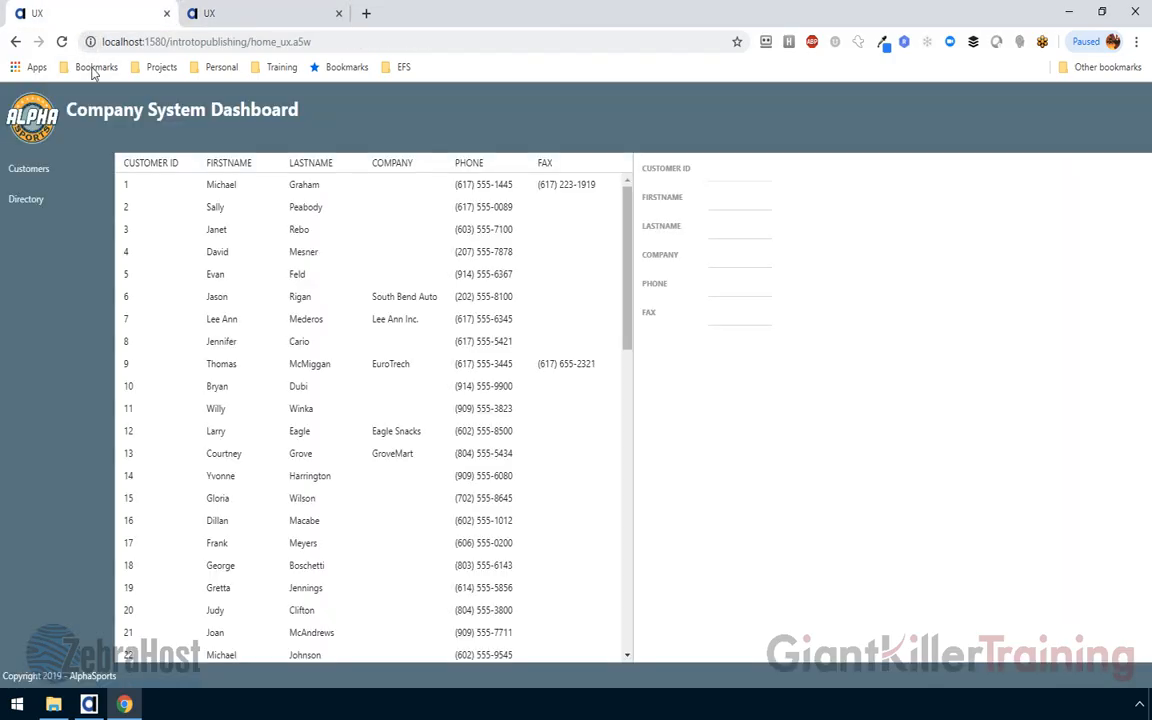
left_click(50, 176)
left_click(224, 21)
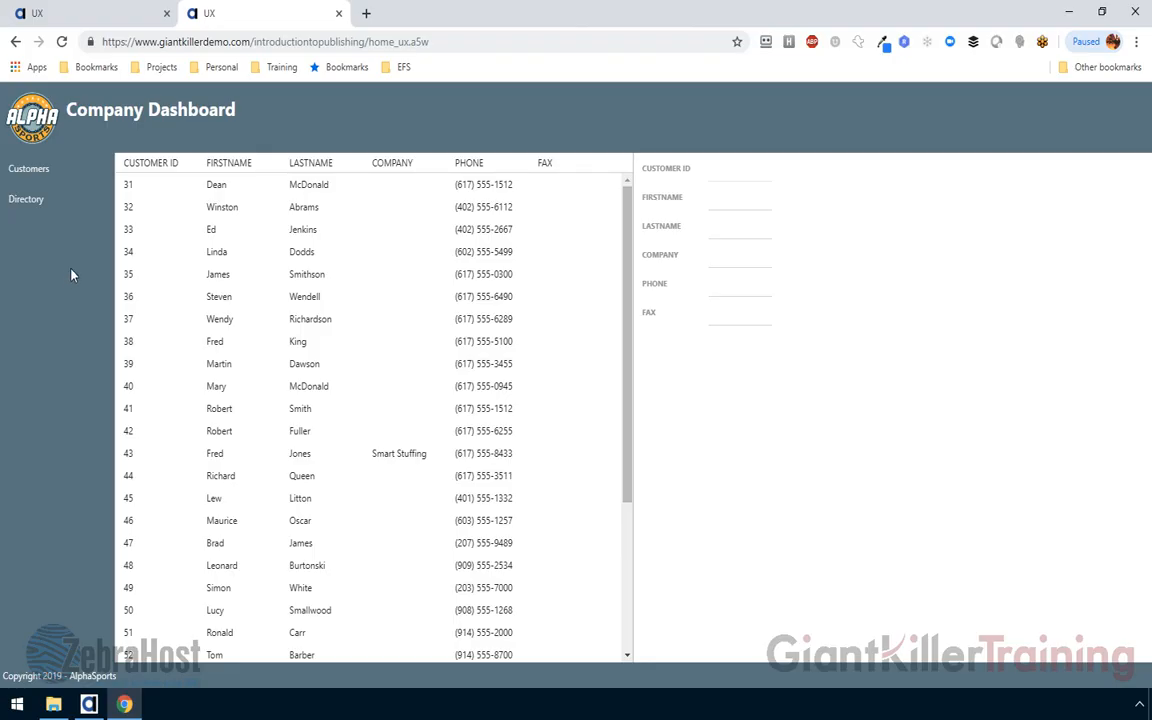
left_click(89, 704)
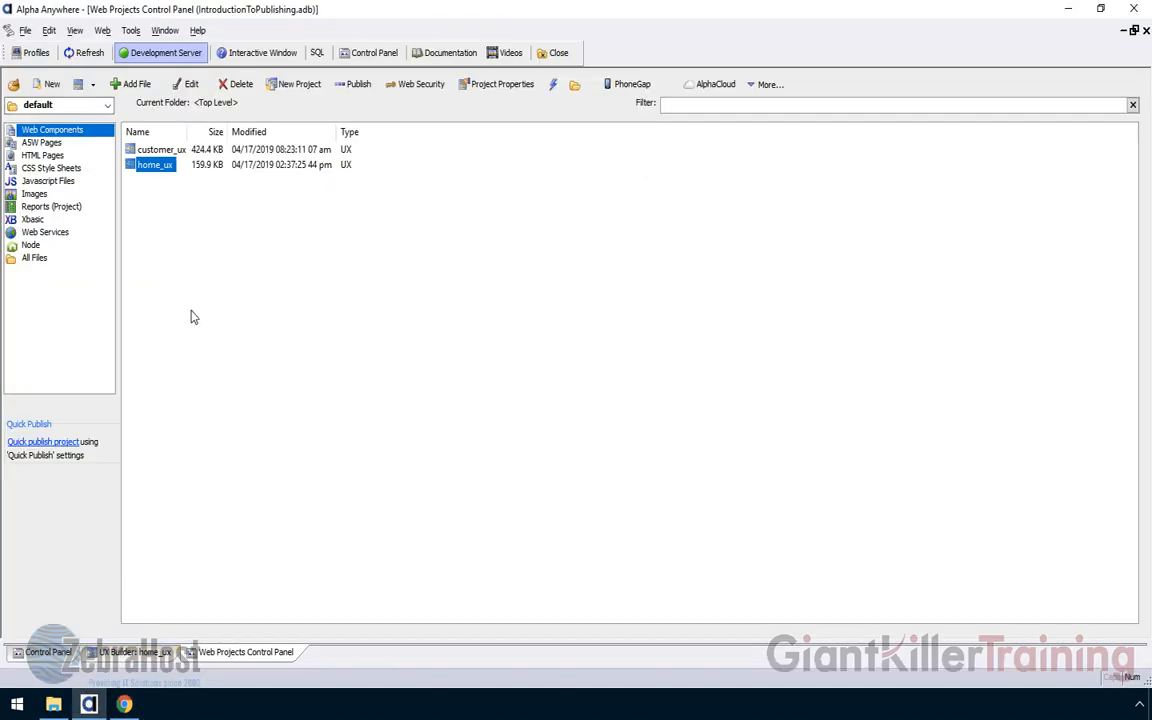
Step: Review the GiantKillerDemo profile's AlphaDAO, Storage, SSRS connection strings and Named Resource Providers descriptions
left_click(36, 52)
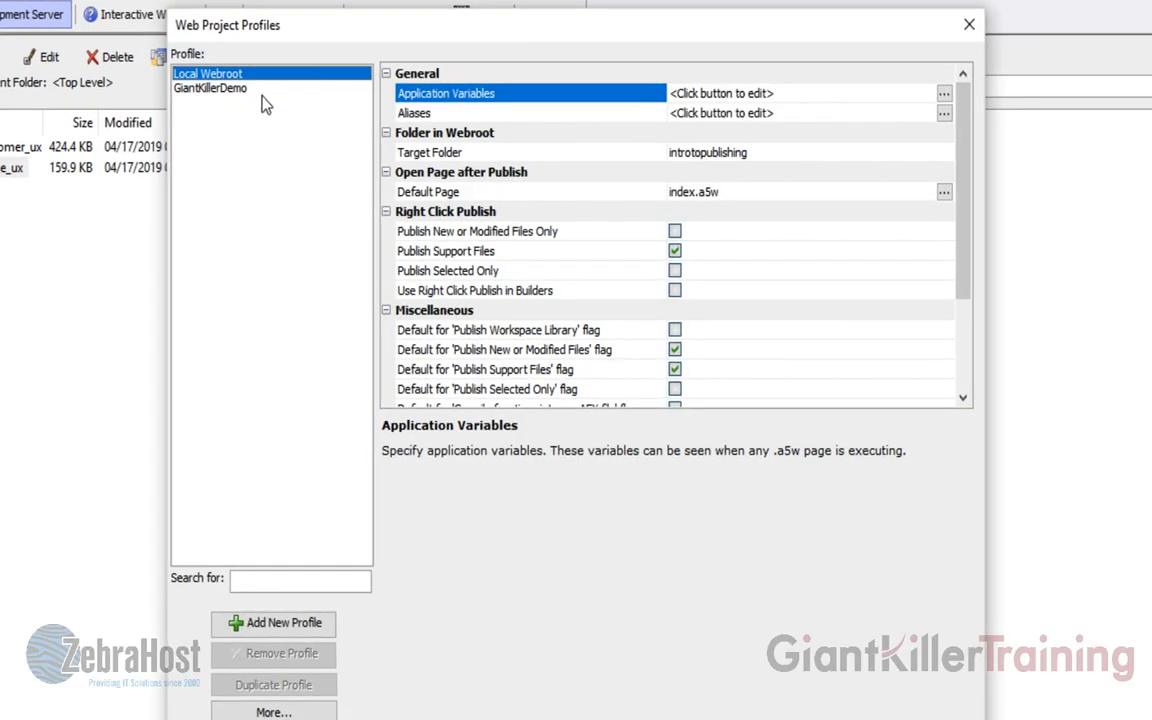
left_click(271, 96)
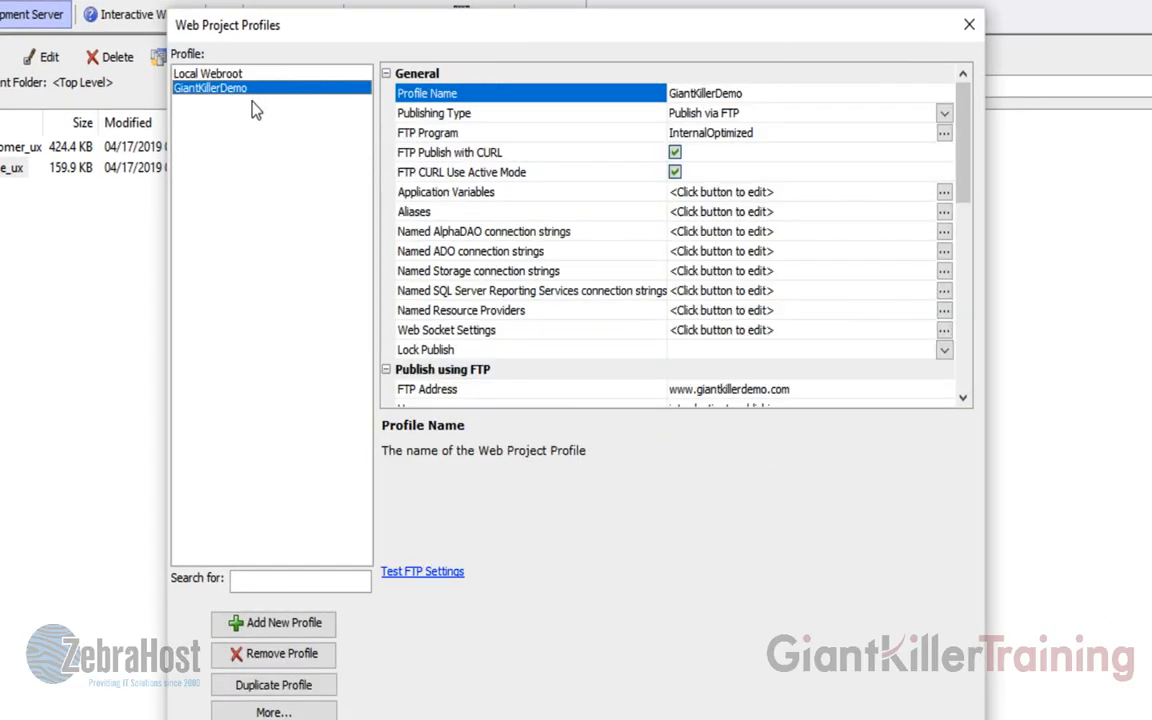
left_click(425, 228)
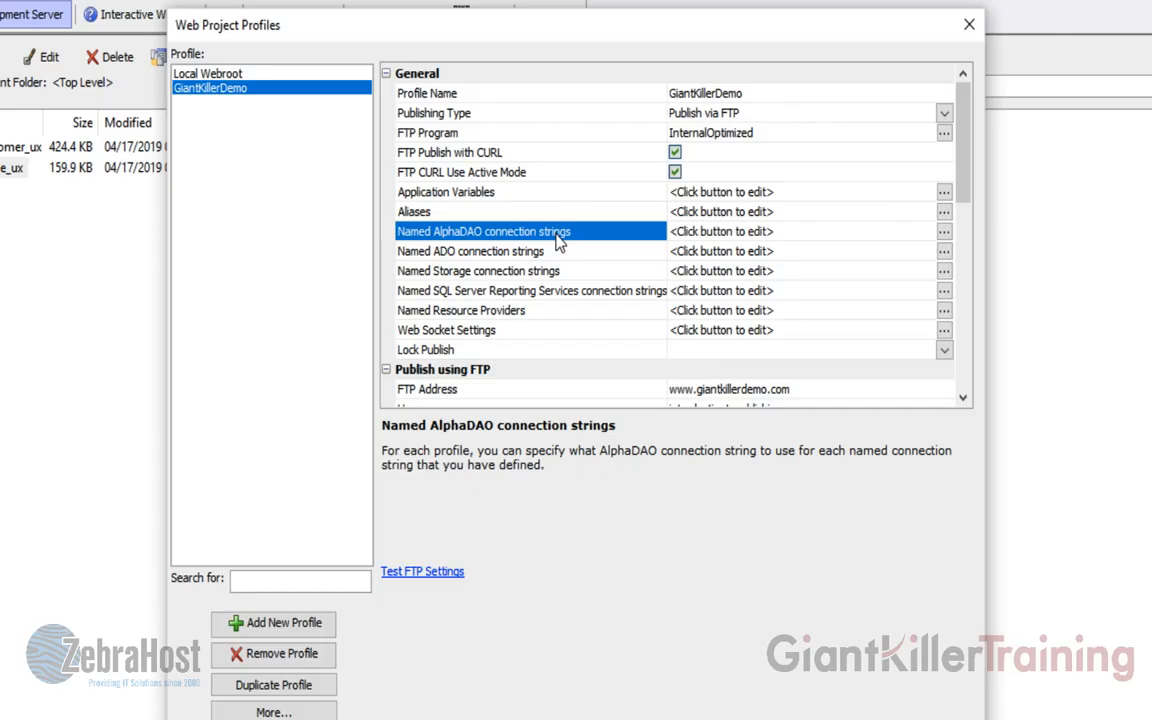
left_click(592, 274)
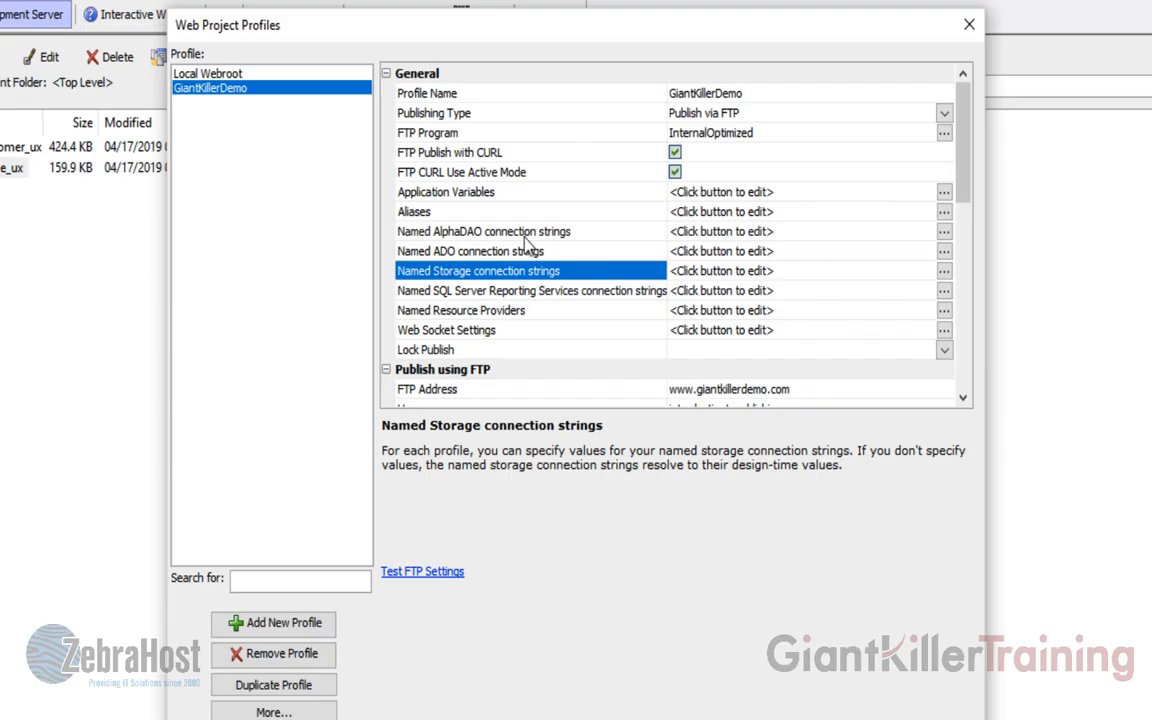
left_click(556, 296)
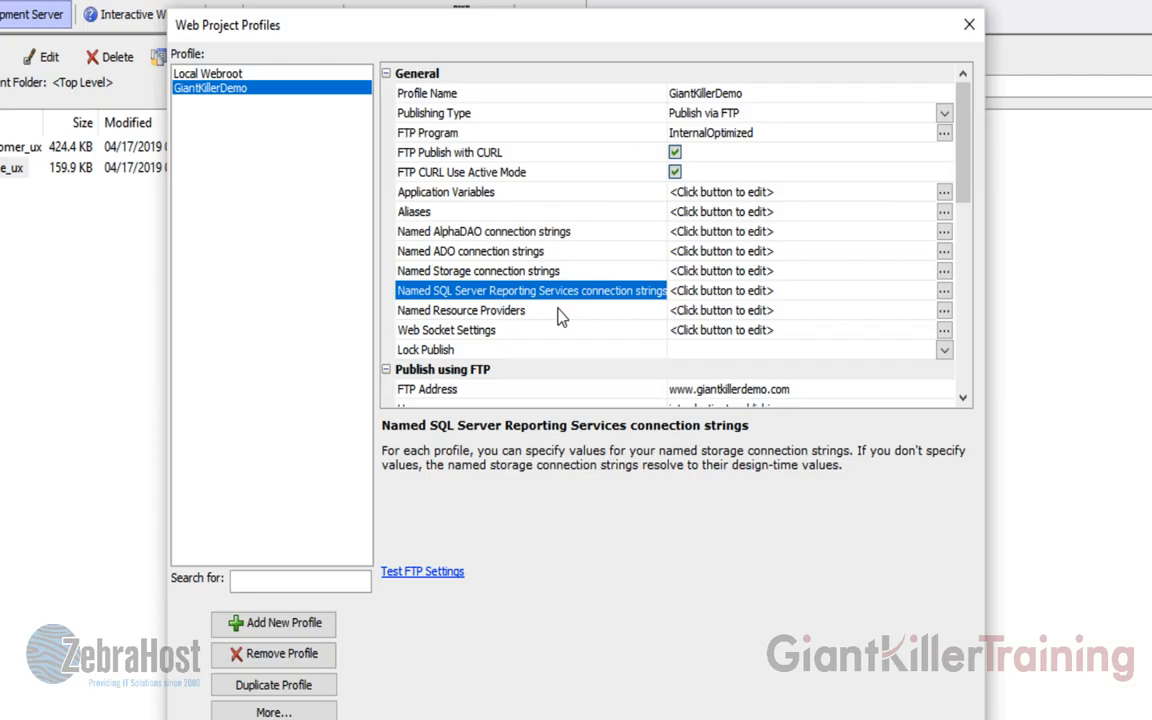
left_click(560, 312)
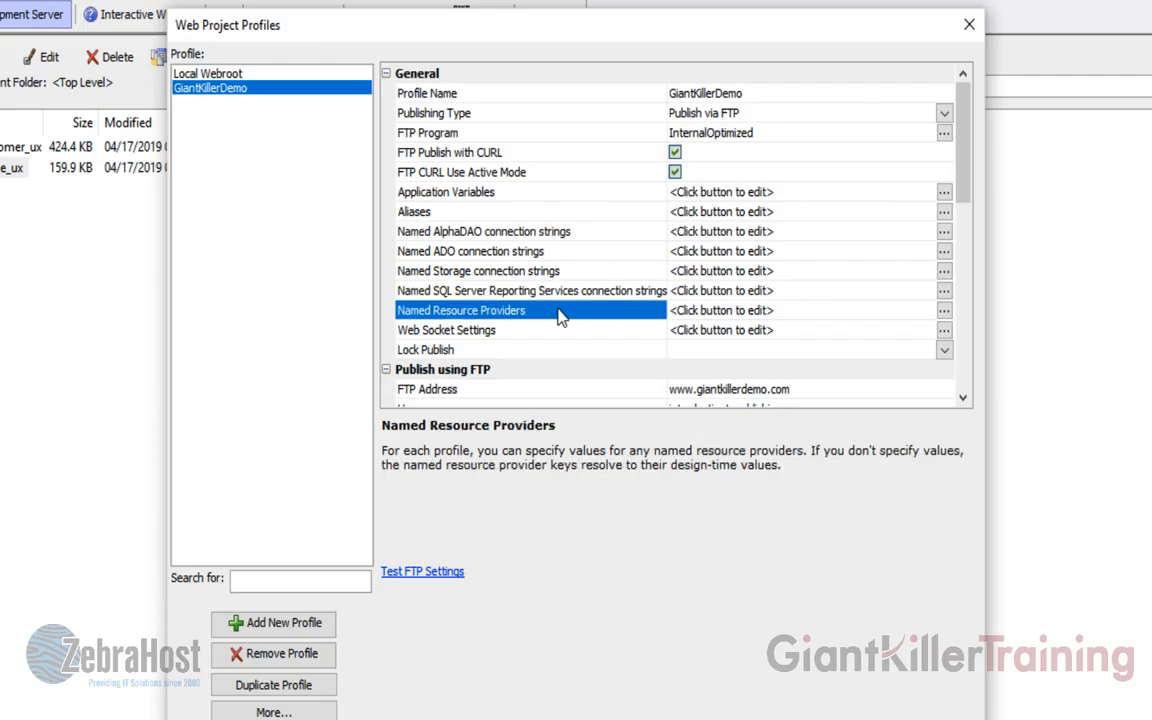
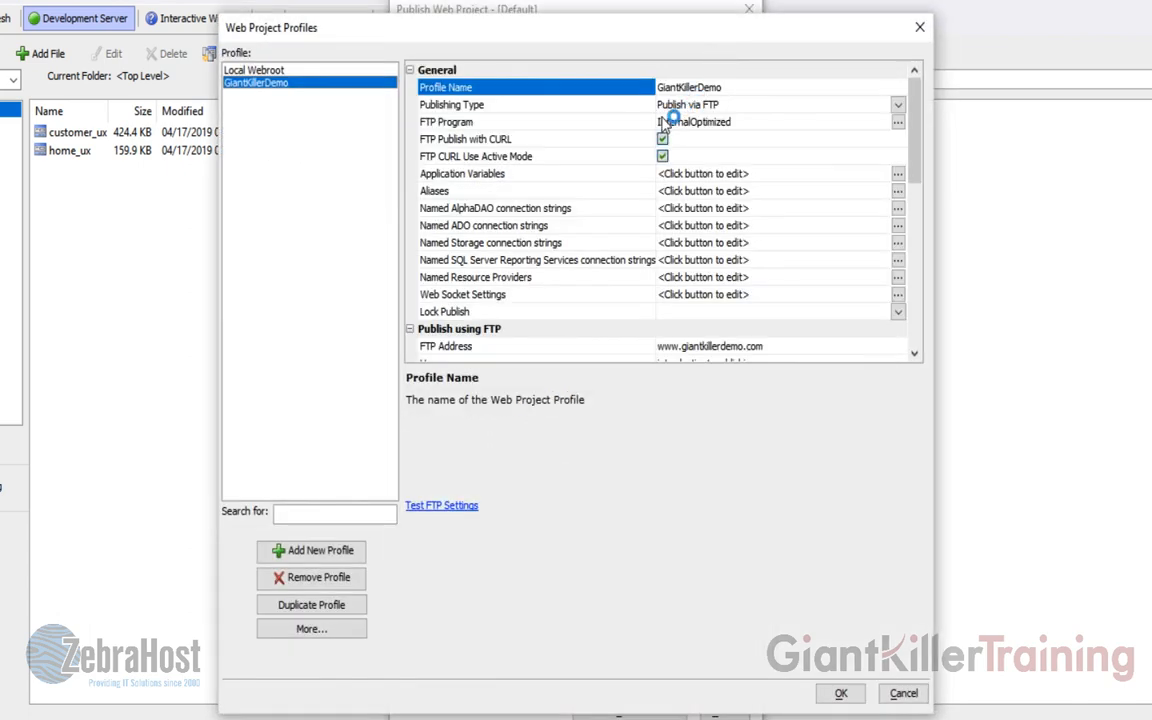
Step: Switch GiantKillerDemo's FTP program to Internal, with Optimize left unchecked, and save the profile
left_click(605, 125)
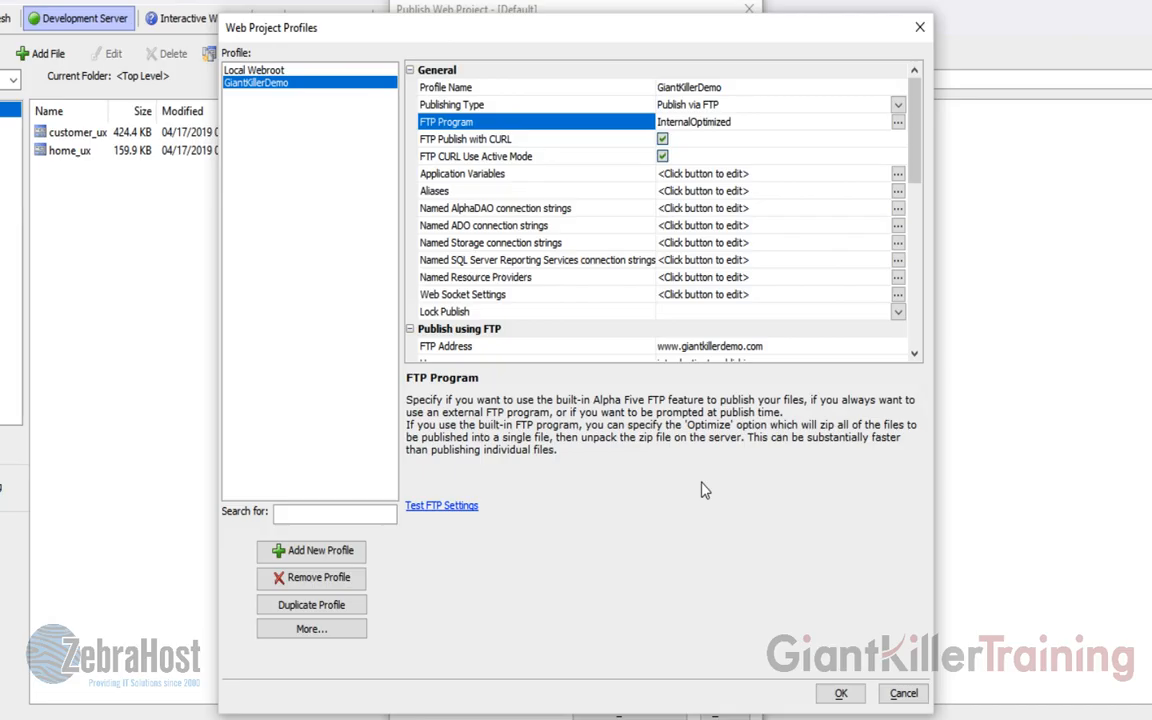
left_click(897, 124)
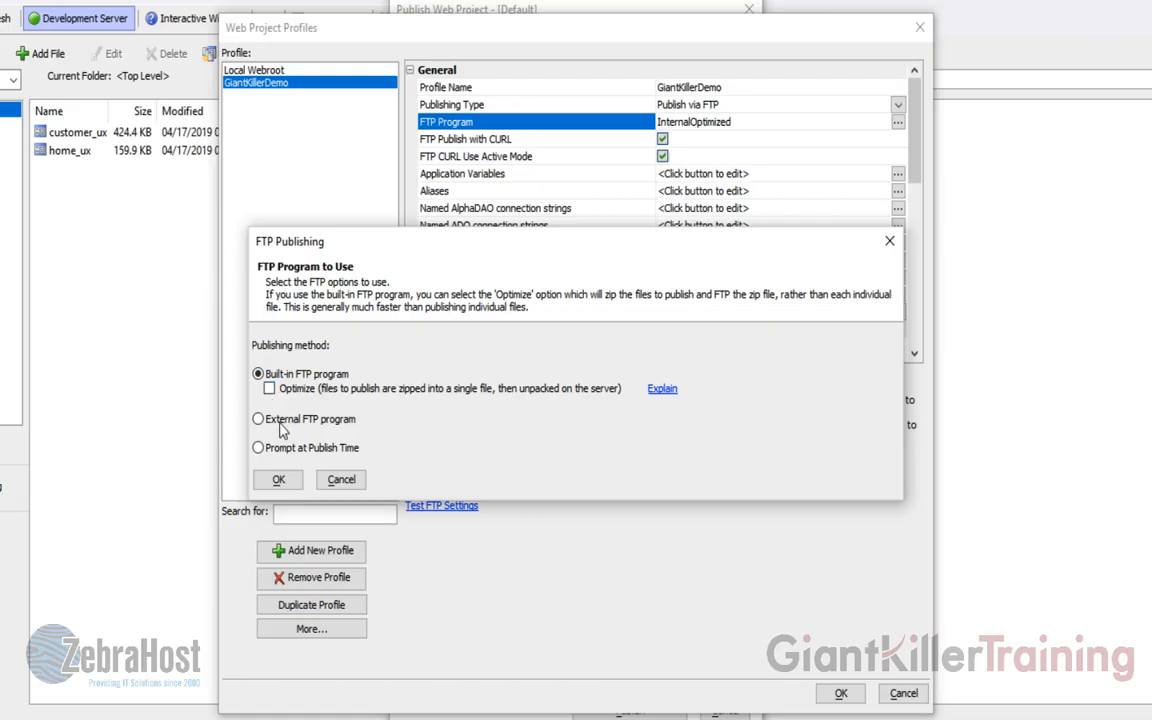
left_click(279, 480)
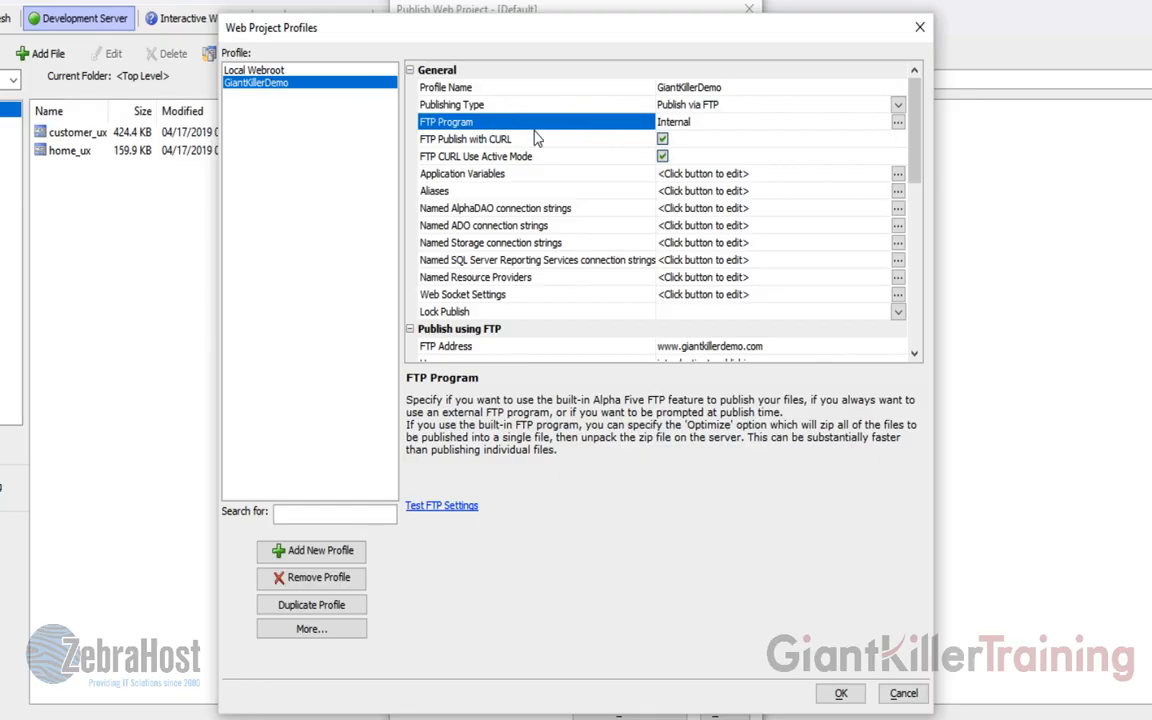
left_click(838, 695)
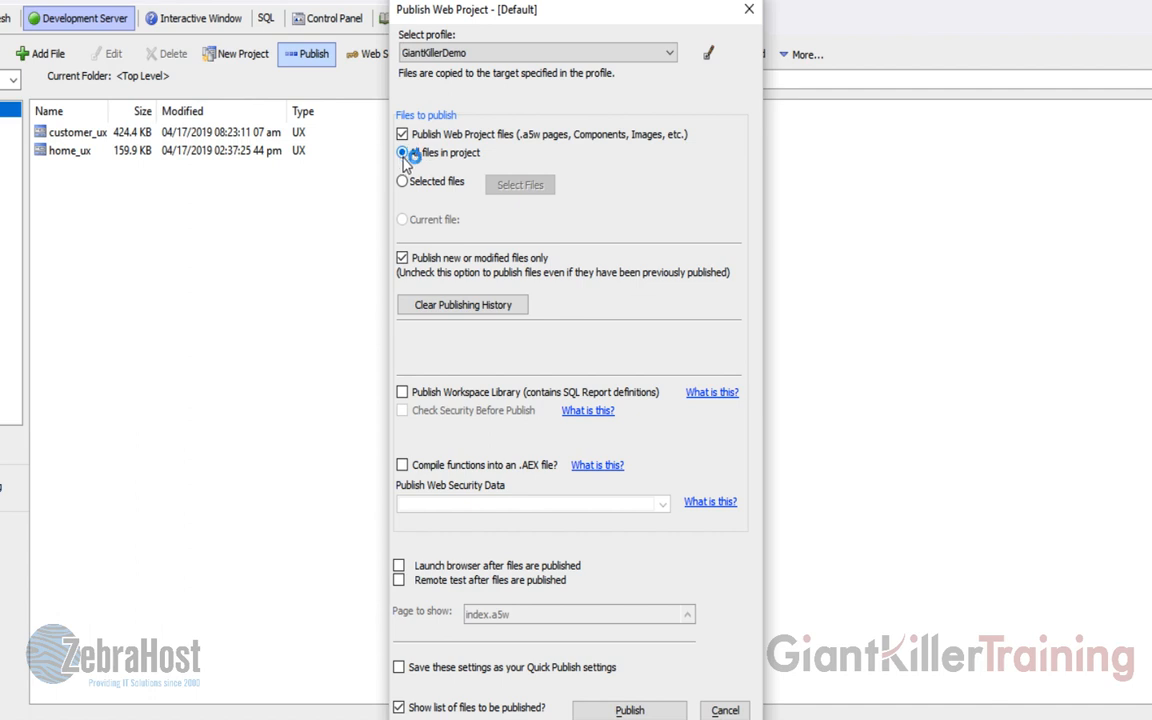
Step: Publish all files, not just modified ones, with browser launch enabled, producing the 854-file list
left_click(440, 262)
left_click(399, 566)
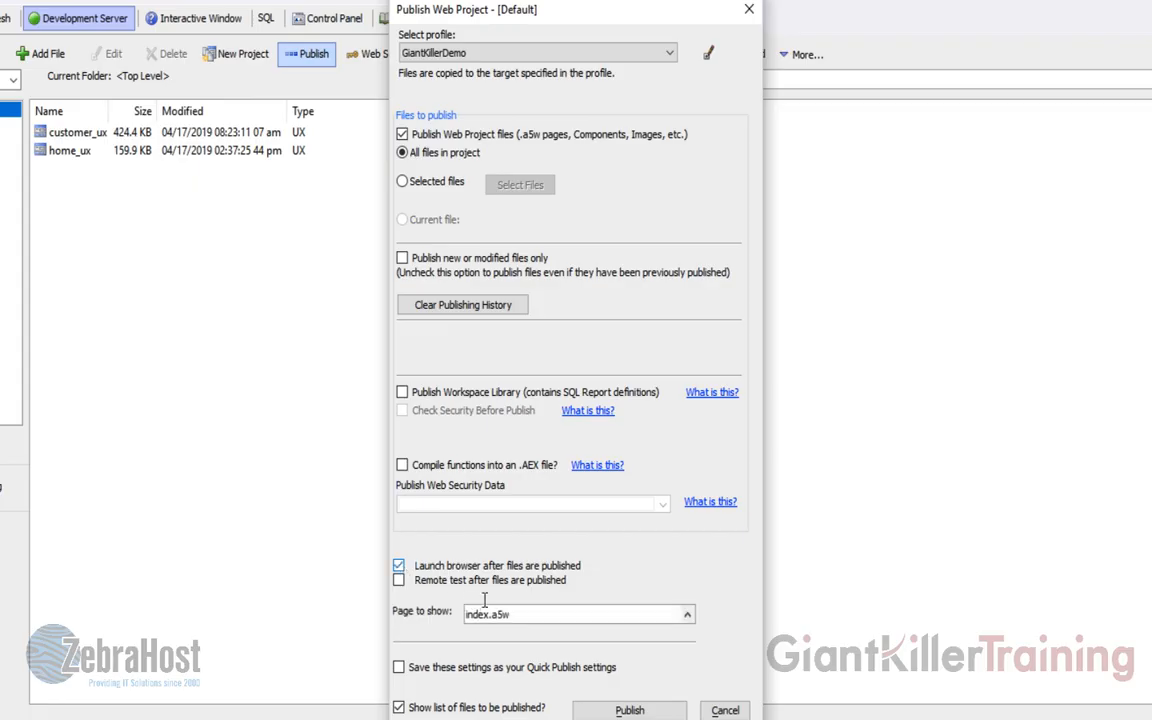
left_click(629, 710)
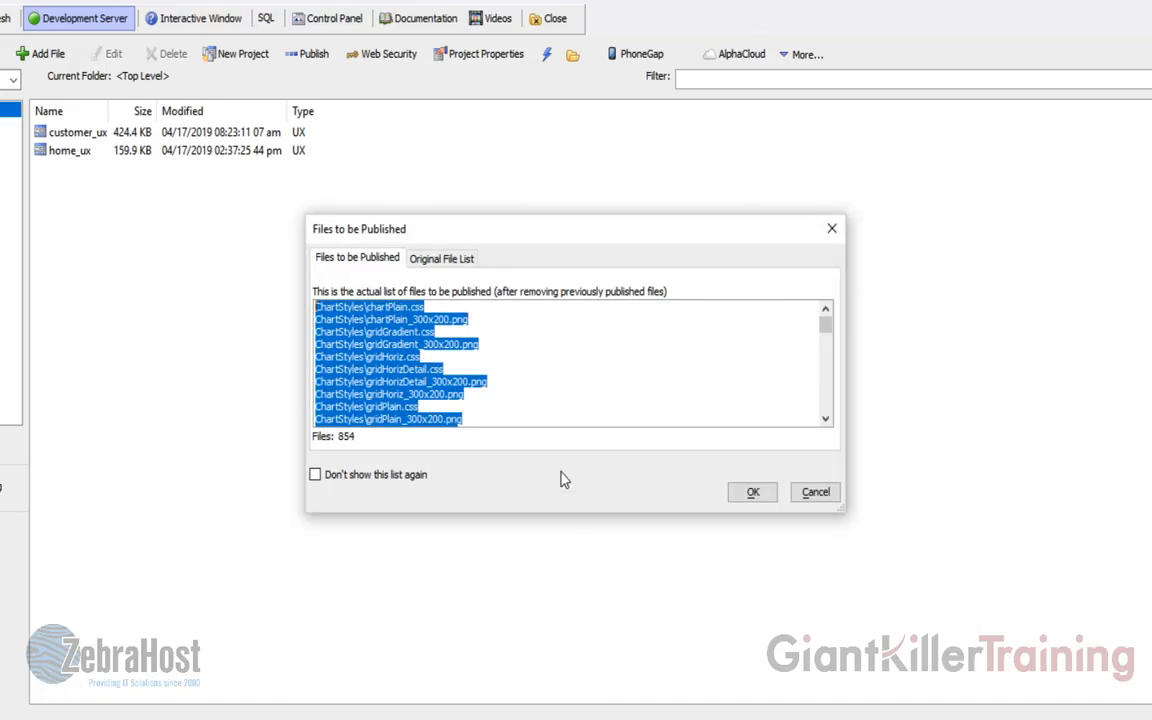
Step: Approve the 854-file list and let the 4.83 MB FTP upload complete
left_click(748, 496)
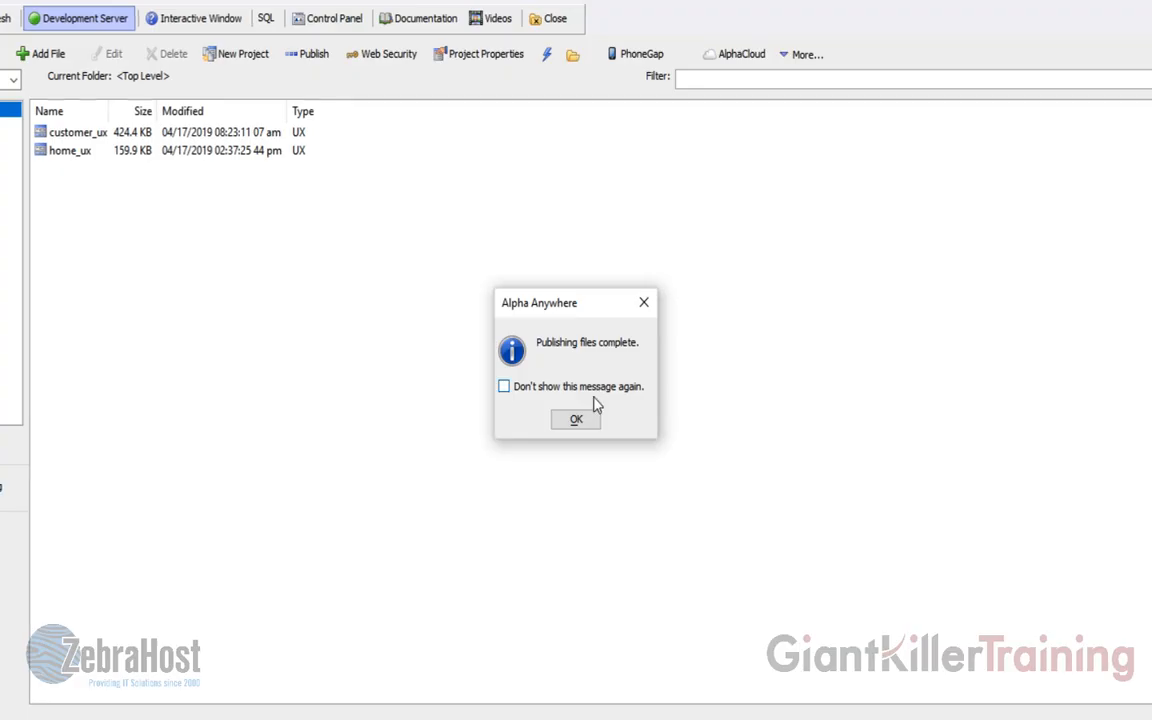
Step: Dismiss the completion message, view the System Dashboard in Chrome, and return to Alpha Anywhere
left_click(576, 419)
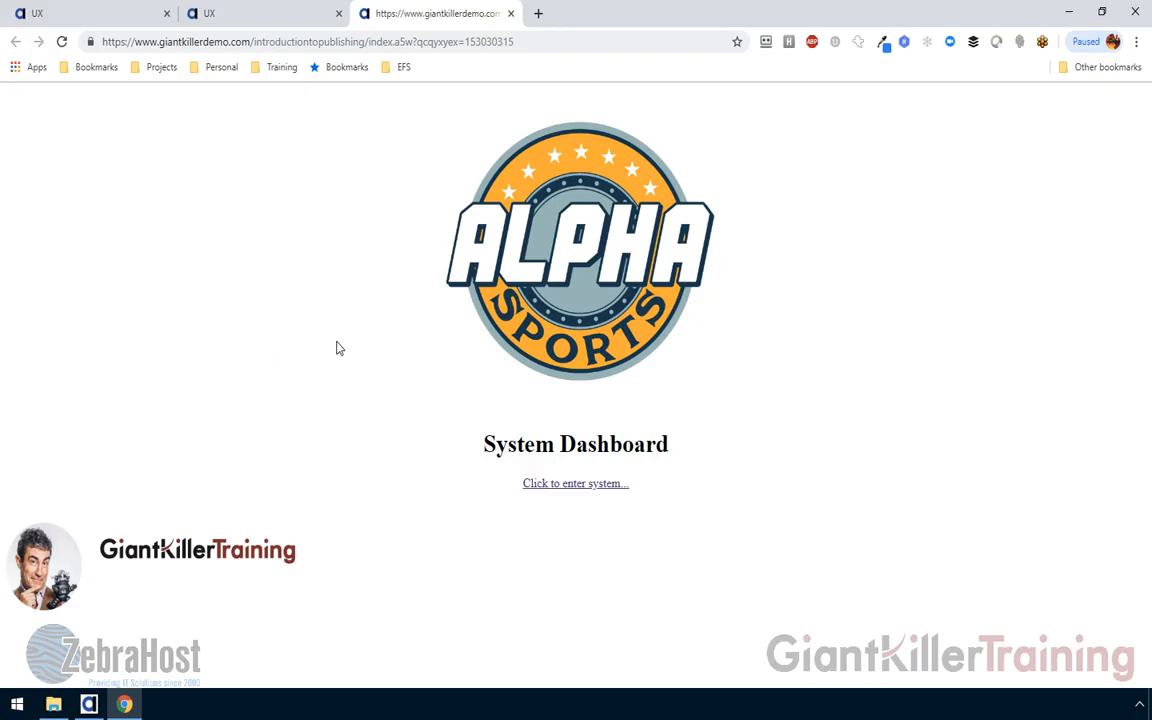
left_click(88, 704)
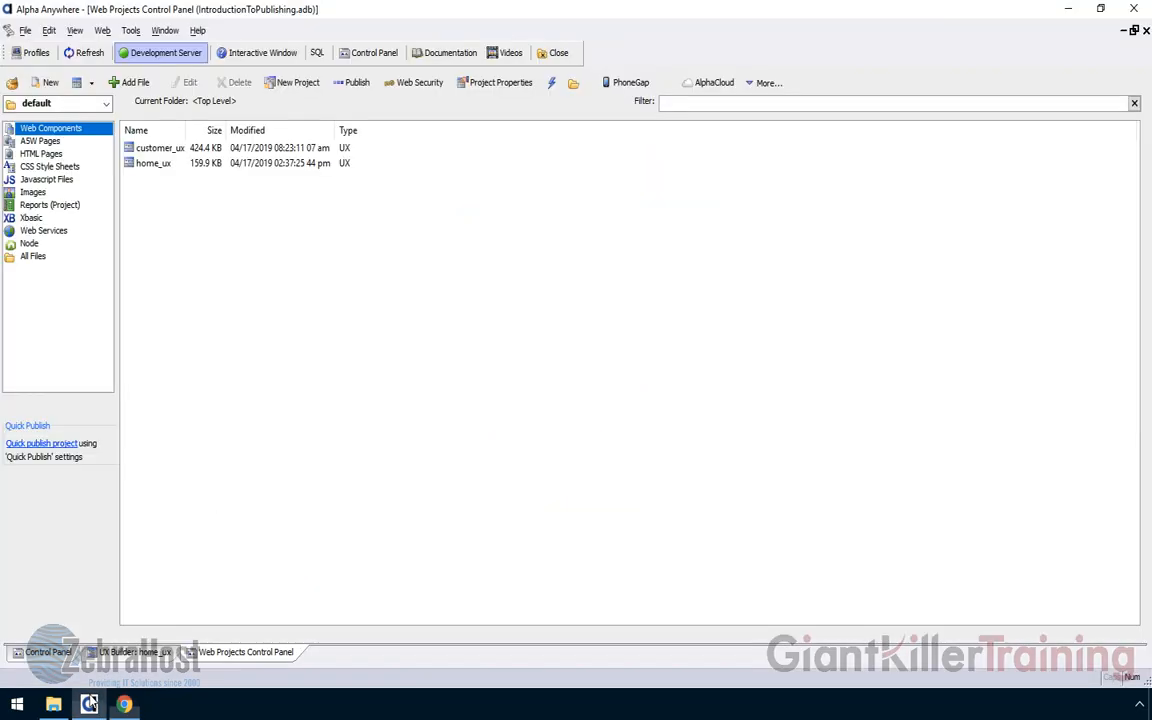
Step: Tick Optimize on GiantKillerDemo's FTP program to restore InternalOptimized, then save the profile
left_click(33, 52)
left_click(322, 106)
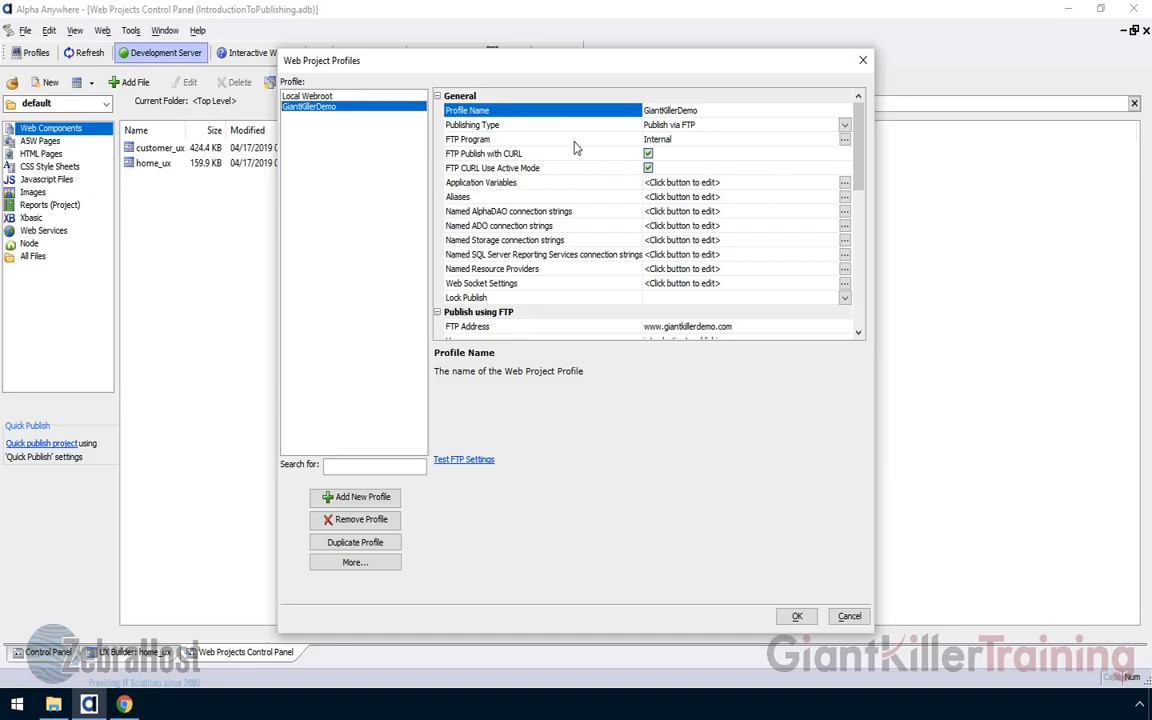
left_click(844, 139)
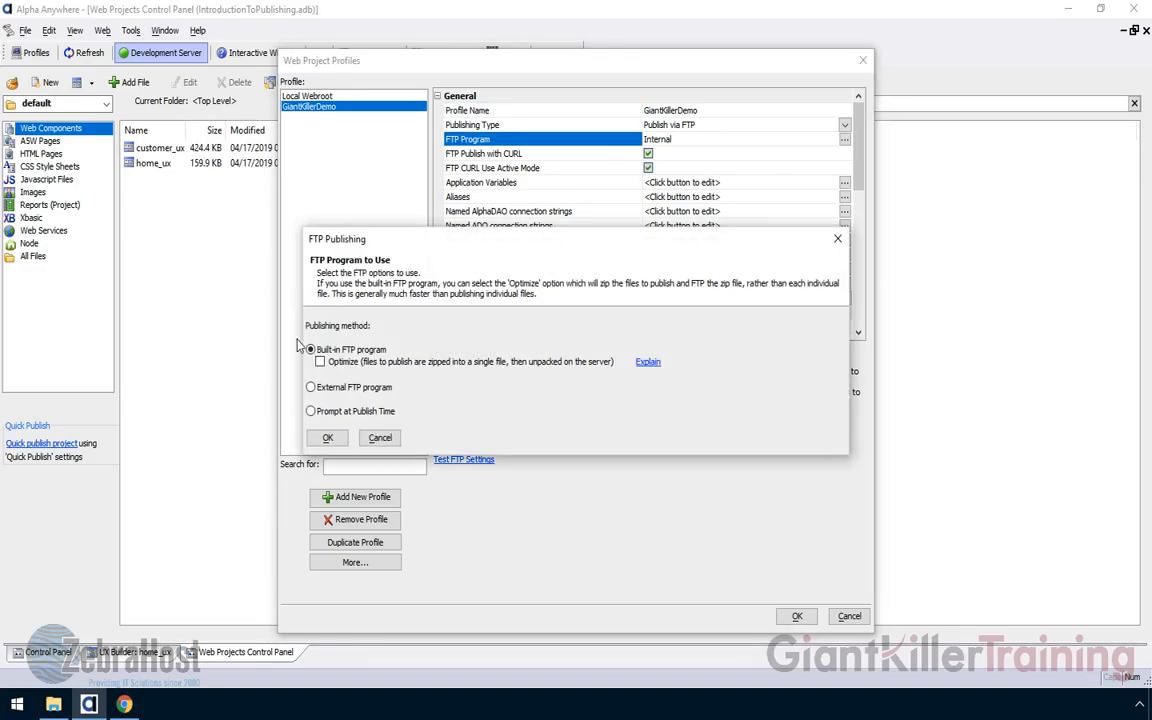
left_click(320, 362)
left_click(328, 437)
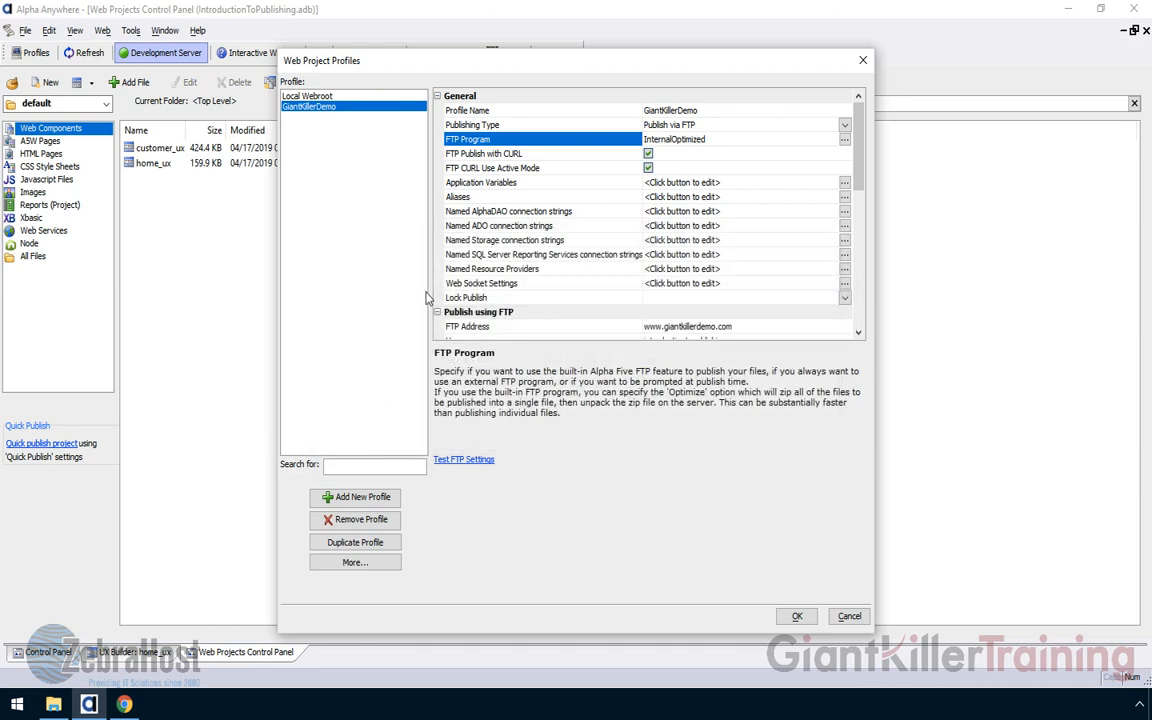
left_click(797, 616)
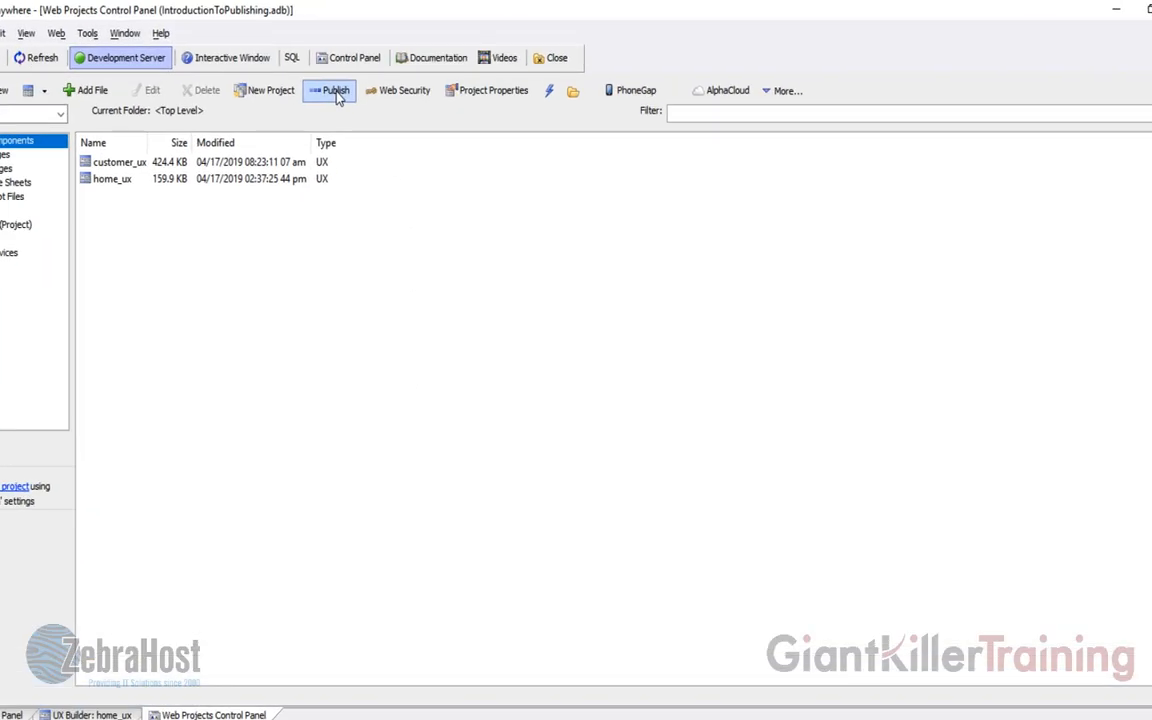
Step: Append 123 to GiantKillerDemo's Base URL so it ends in introductiontopublishing123
left_click(338, 94)
left_click(709, 102)
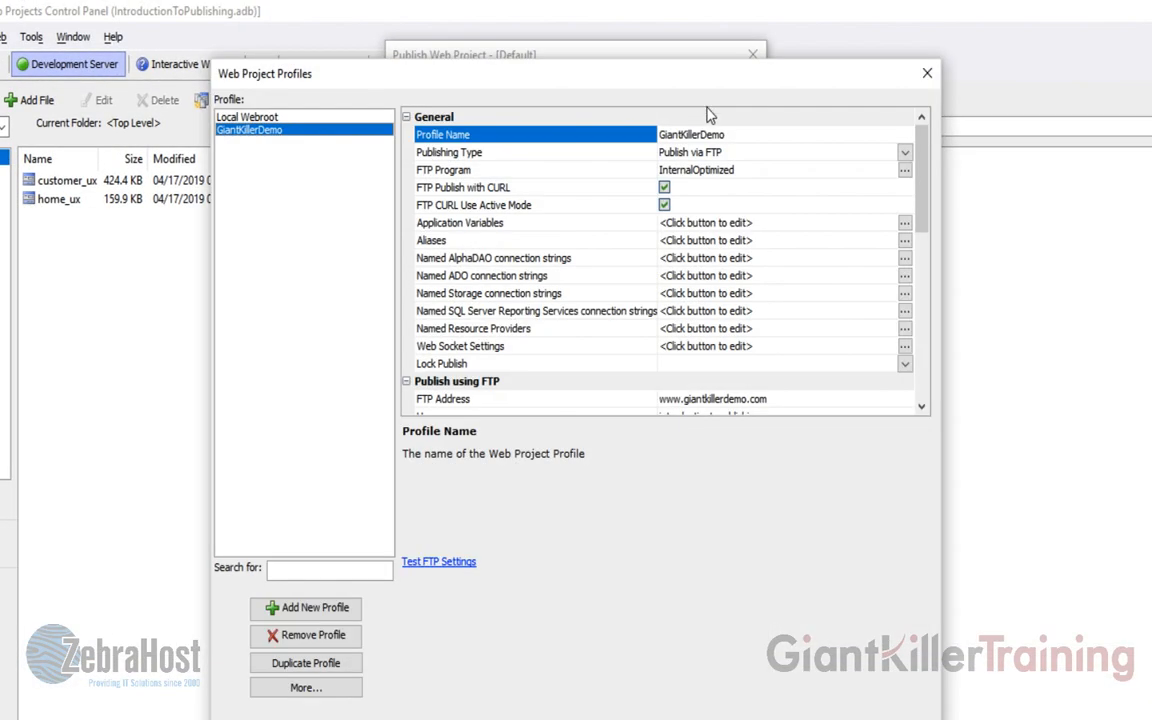
left_click_drag(921, 176, 935, 273)
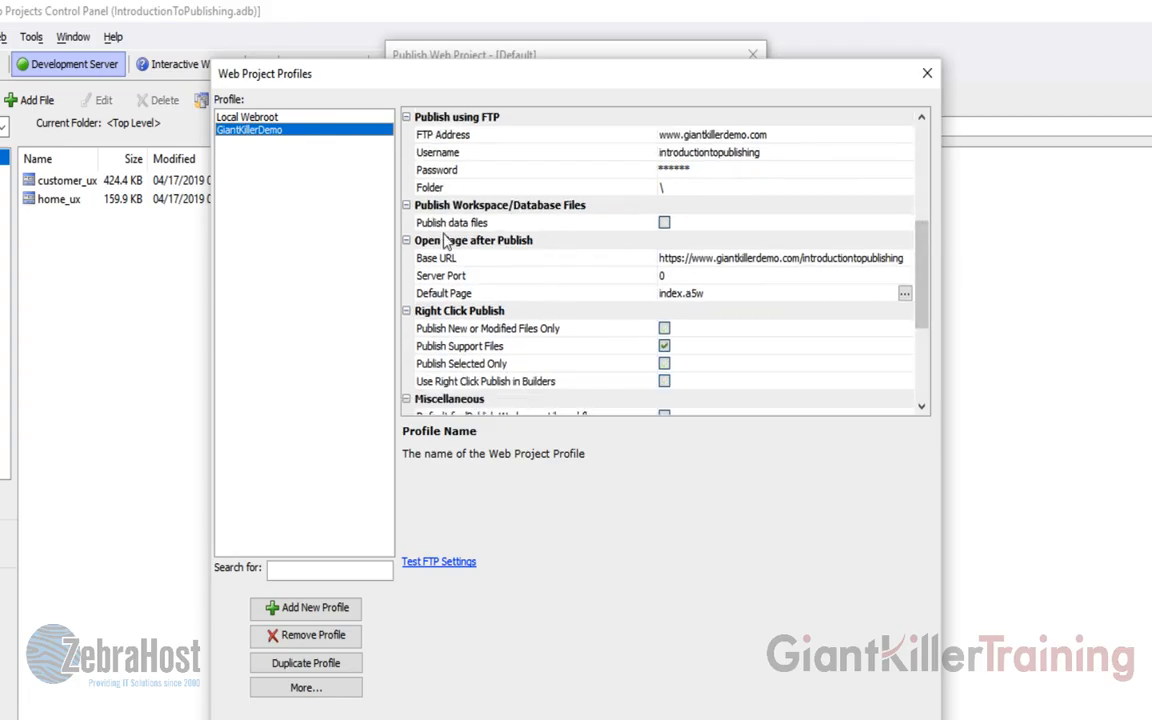
left_click(479, 255)
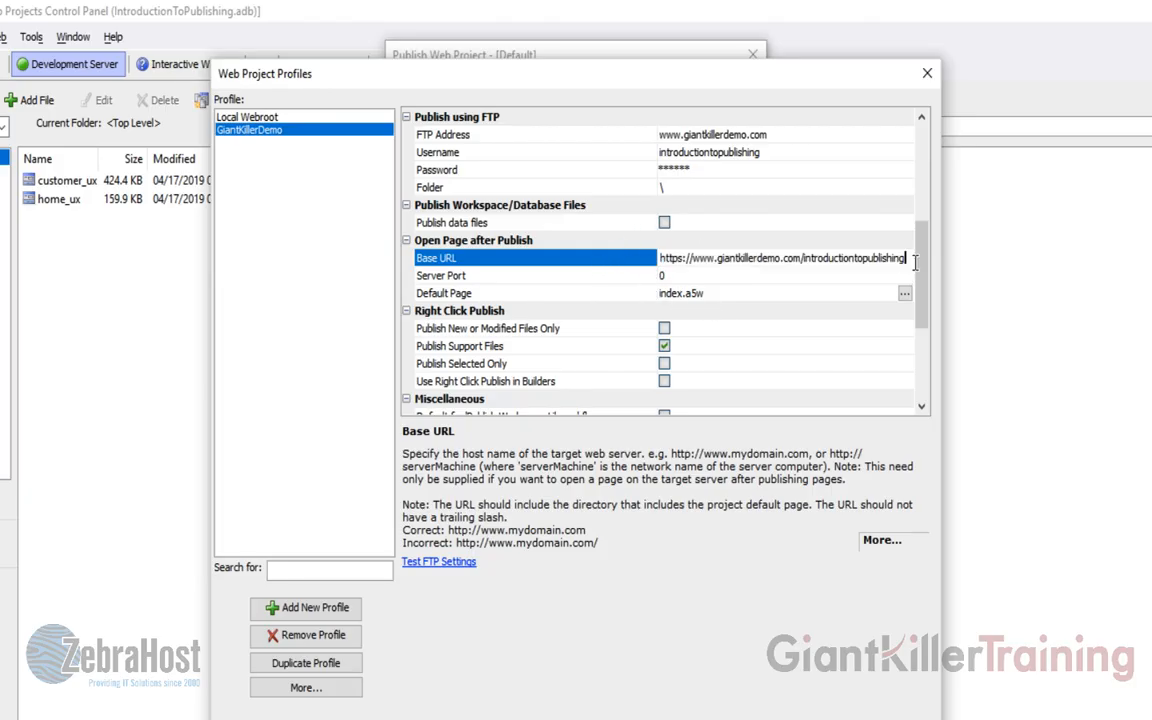
type("123")
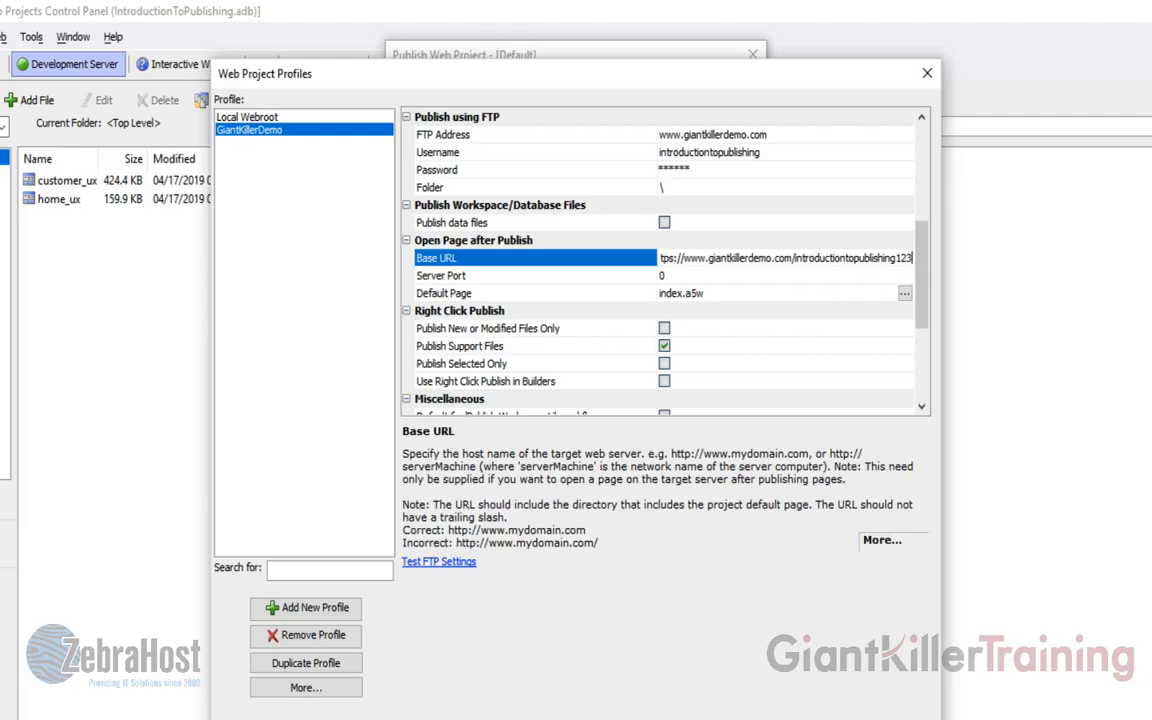
left_click(800, 718)
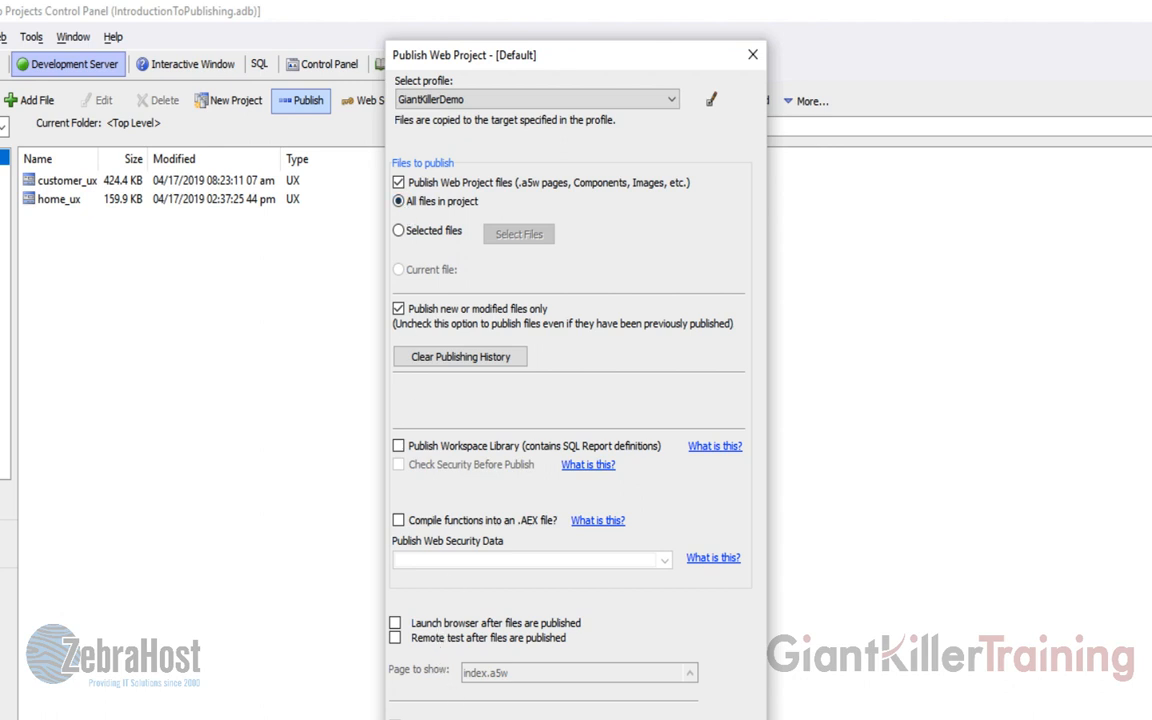
Step: Publish the 25 changed files; the upload fails when the server ignores the unzip command
left_click(528, 718)
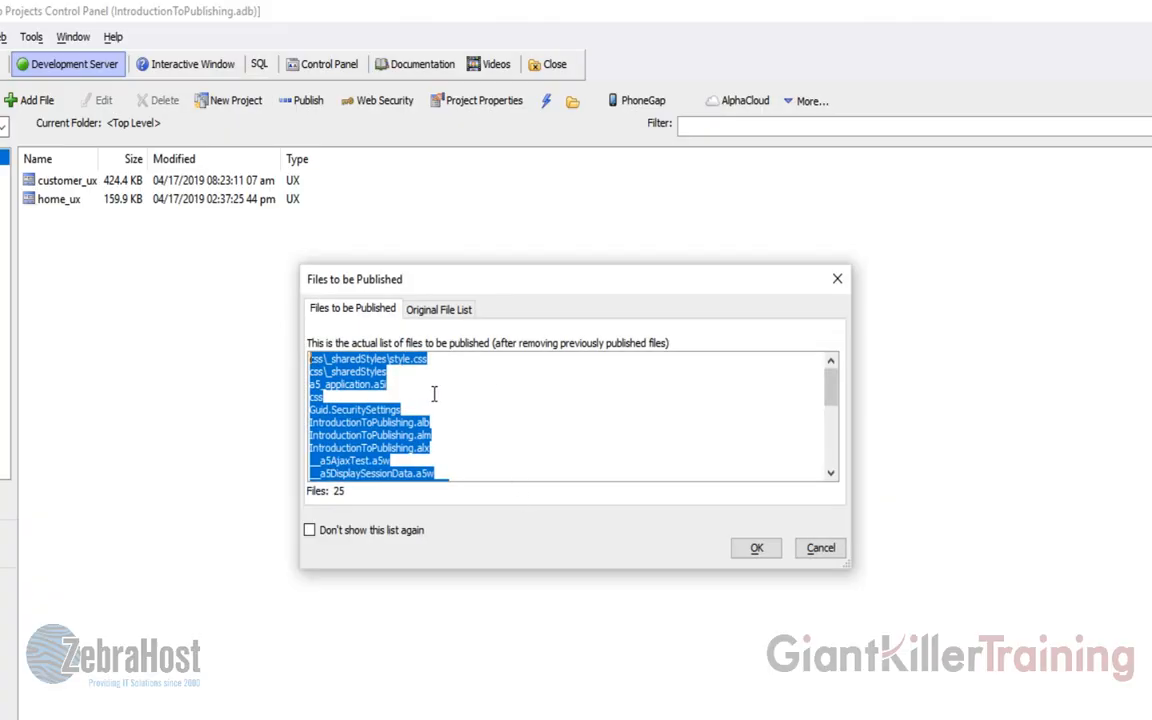
left_click(752, 549)
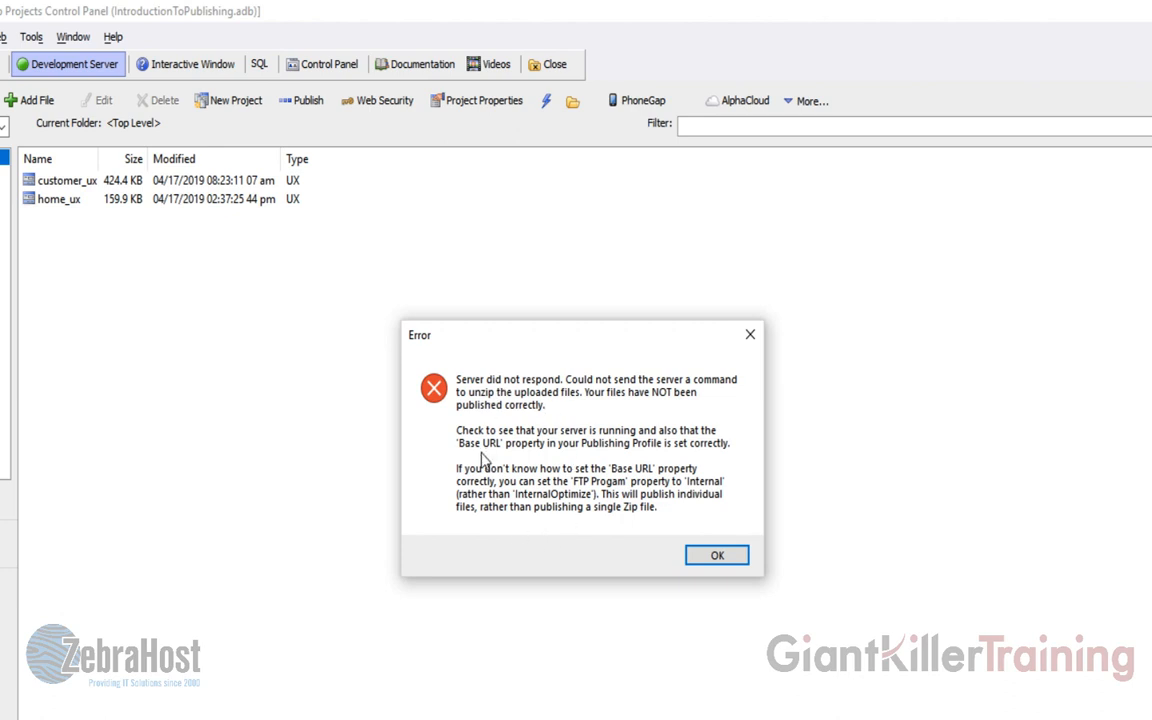
Step: Dismiss the unzip error and the cancelled-publish notice, then reopen Publish Web Project
left_click(717, 555)
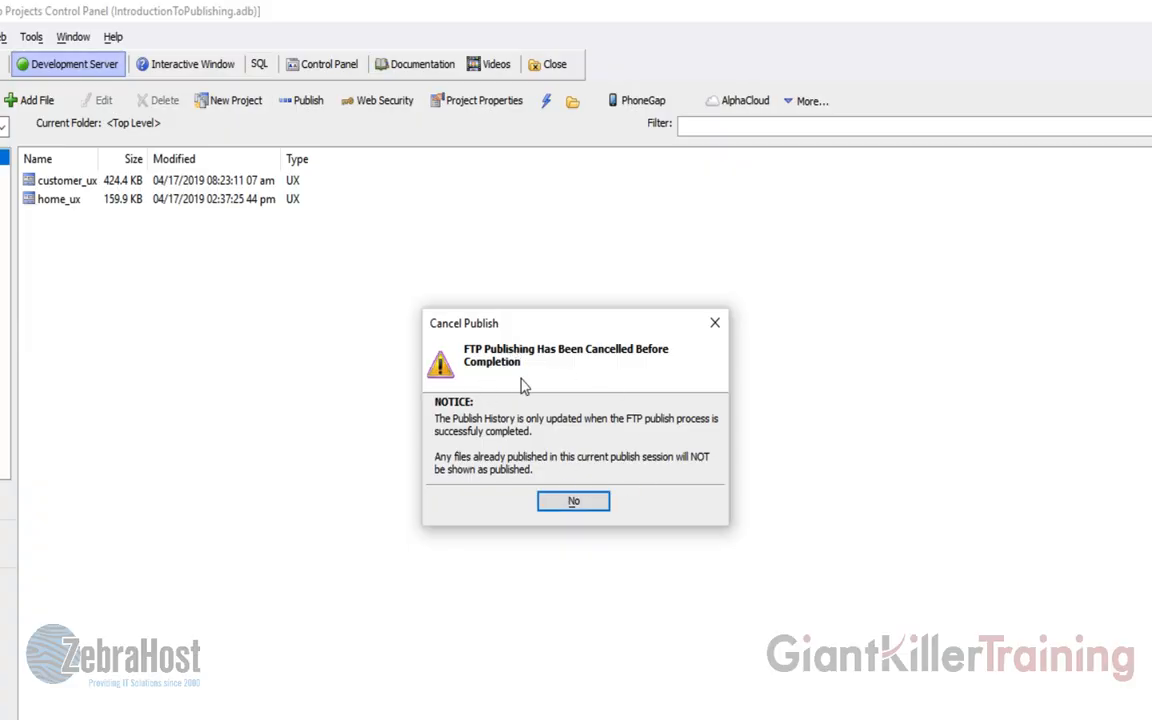
left_click(580, 503)
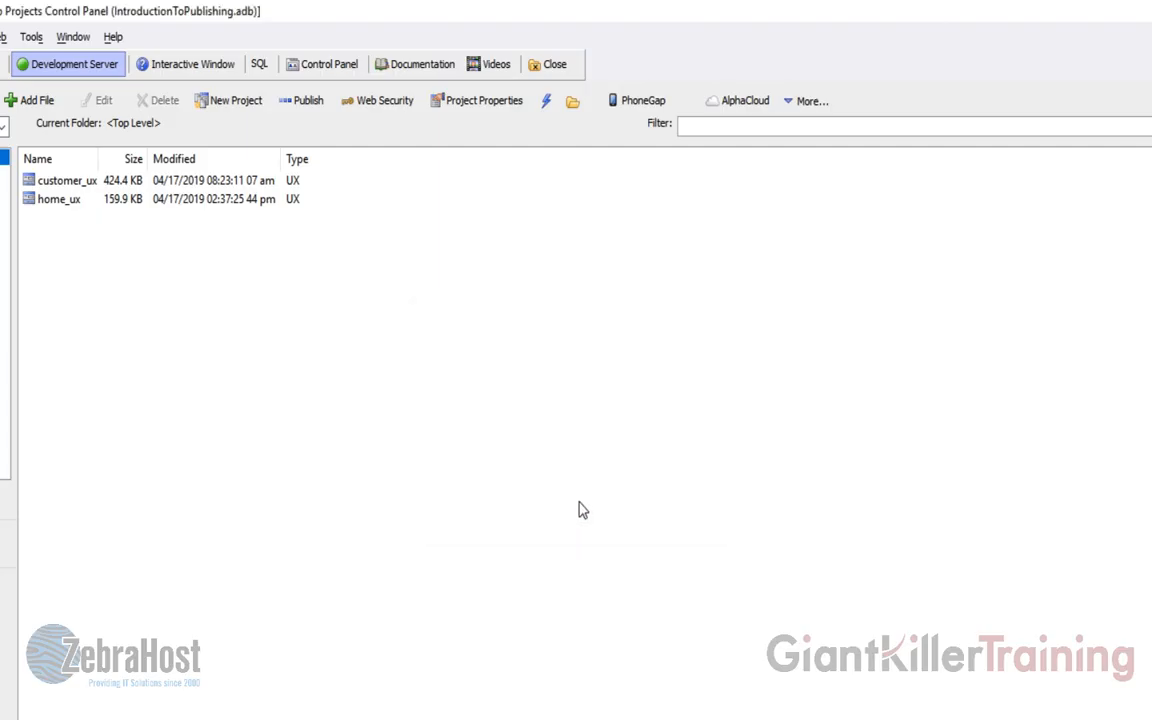
left_click(308, 101)
Step: Delete the trailing 123 from GiantKillerDemo's Base URL, leaving it ending in introductiontopublishing
left_click(714, 100)
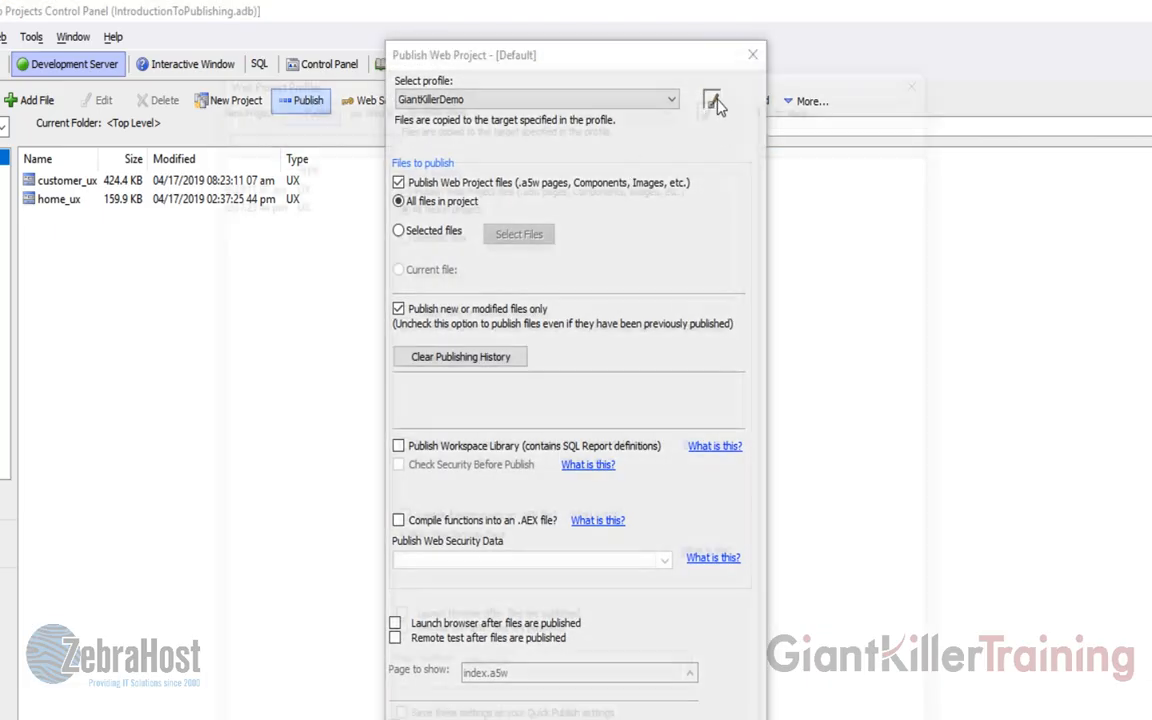
left_click_drag(926, 200, 912, 291)
left_click(903, 293)
left_click(903, 293)
key("Delete")
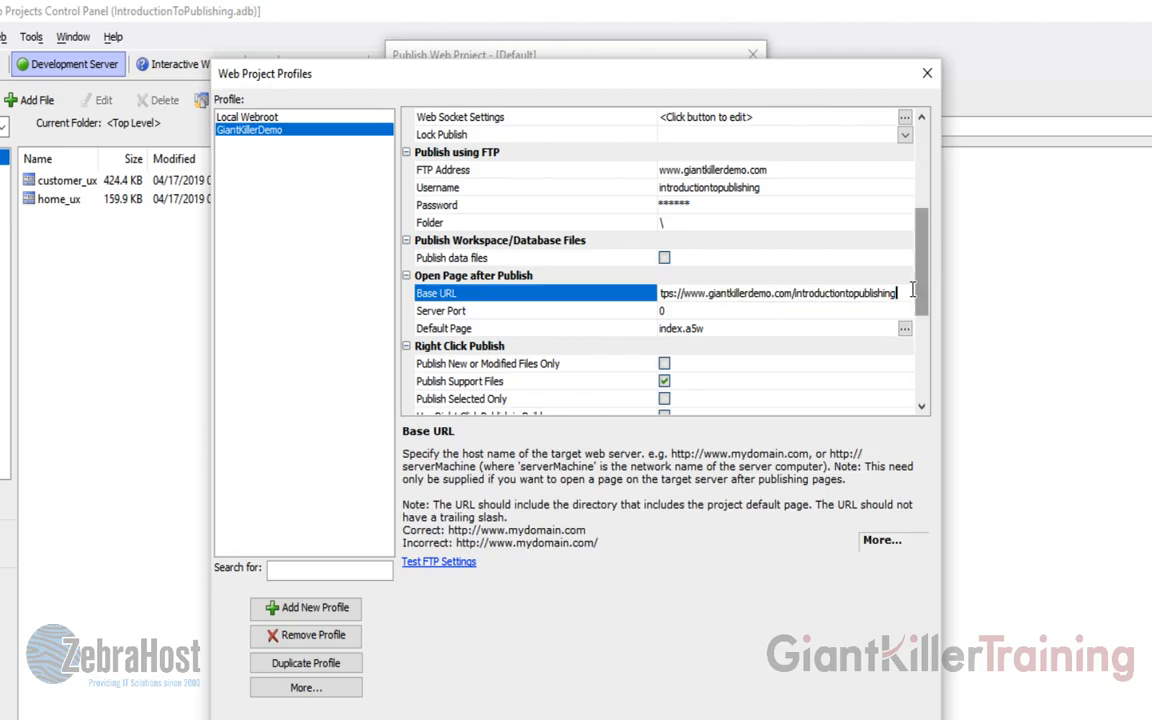
left_click(635, 298)
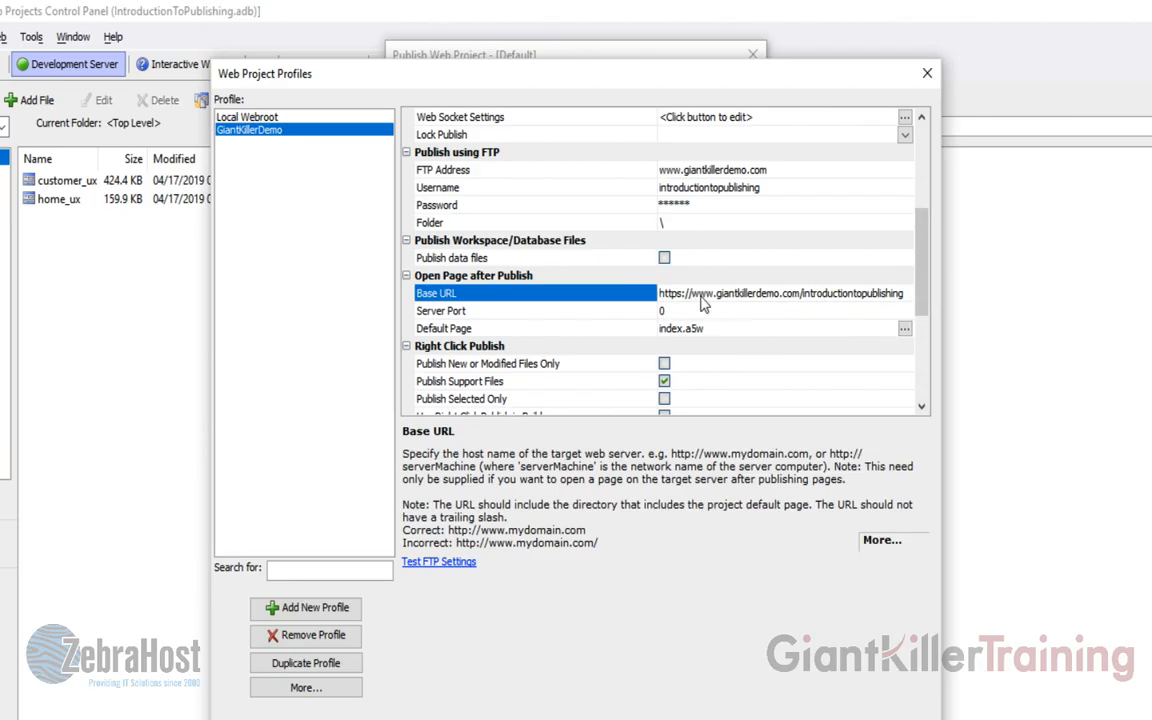
left_click(580, 311)
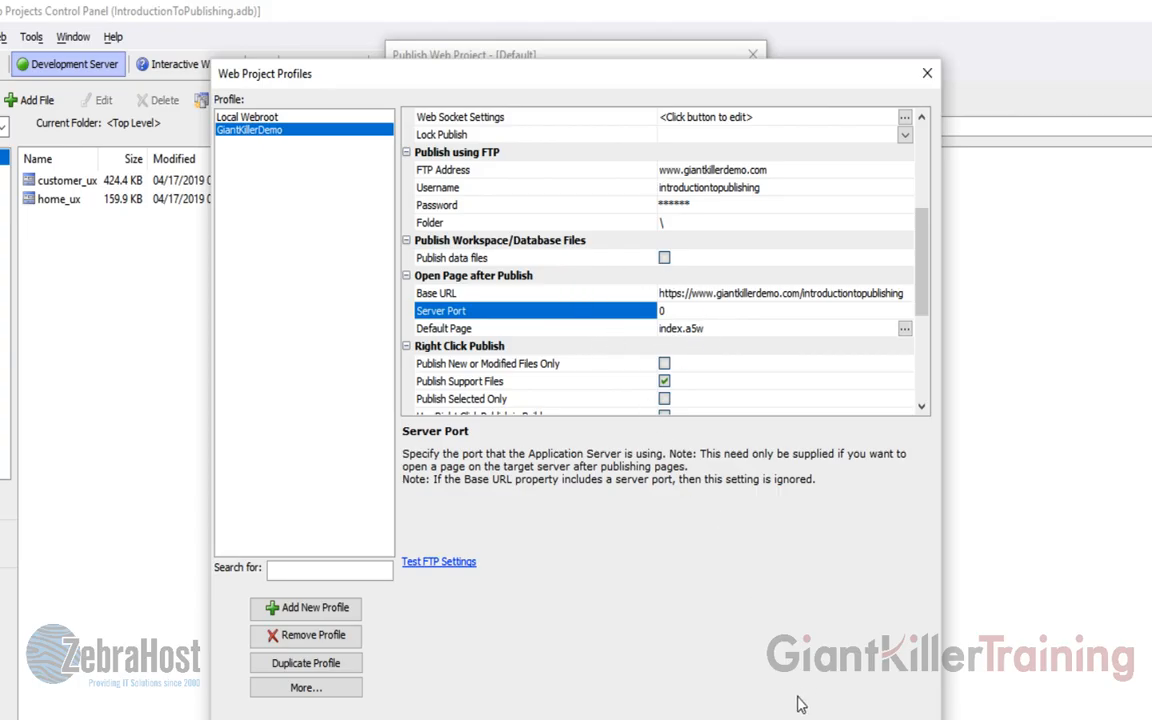
Step: Save the profile, reopen GiantKillerDemo's settings, and start entering \ in the FTP Folder
key("Return")
key("Escape")
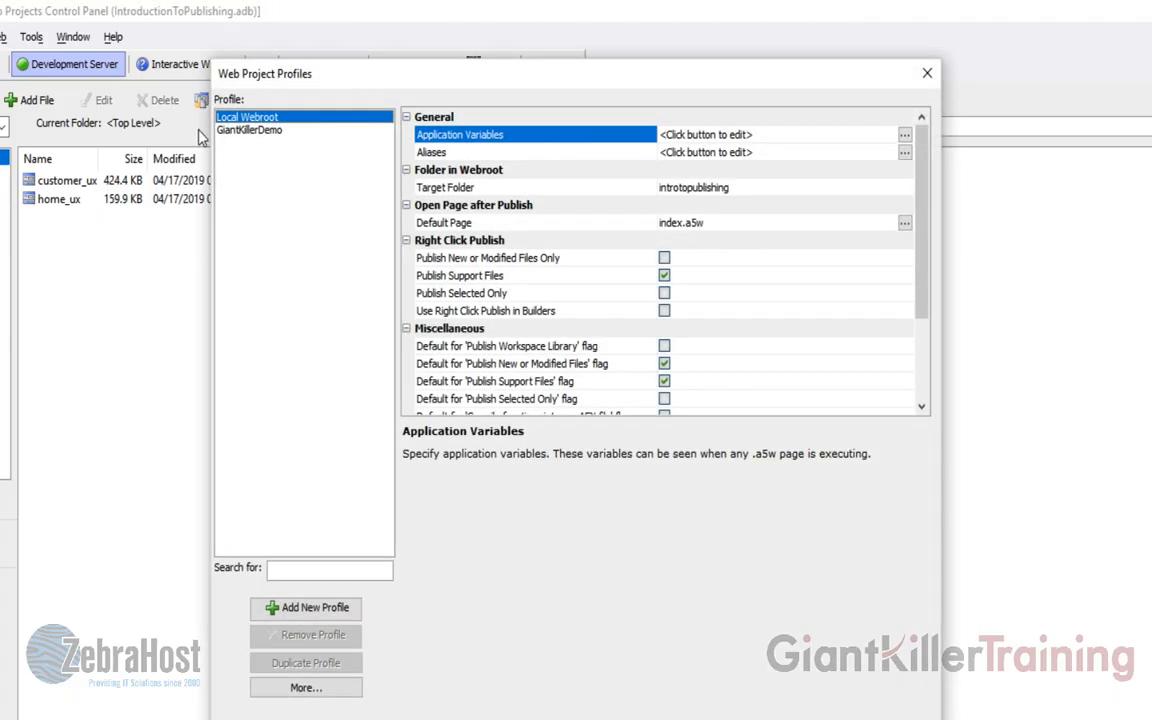
left_click(250, 132)
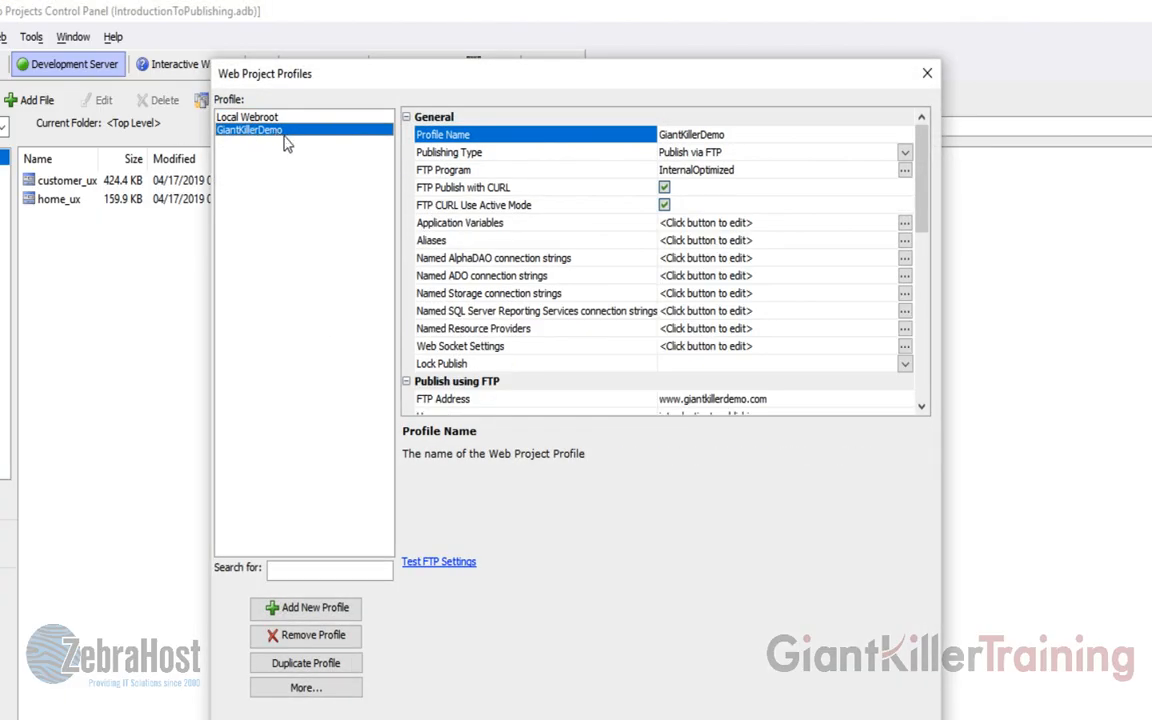
left_click_drag(928, 198, 928, 255)
left_click(556, 293)
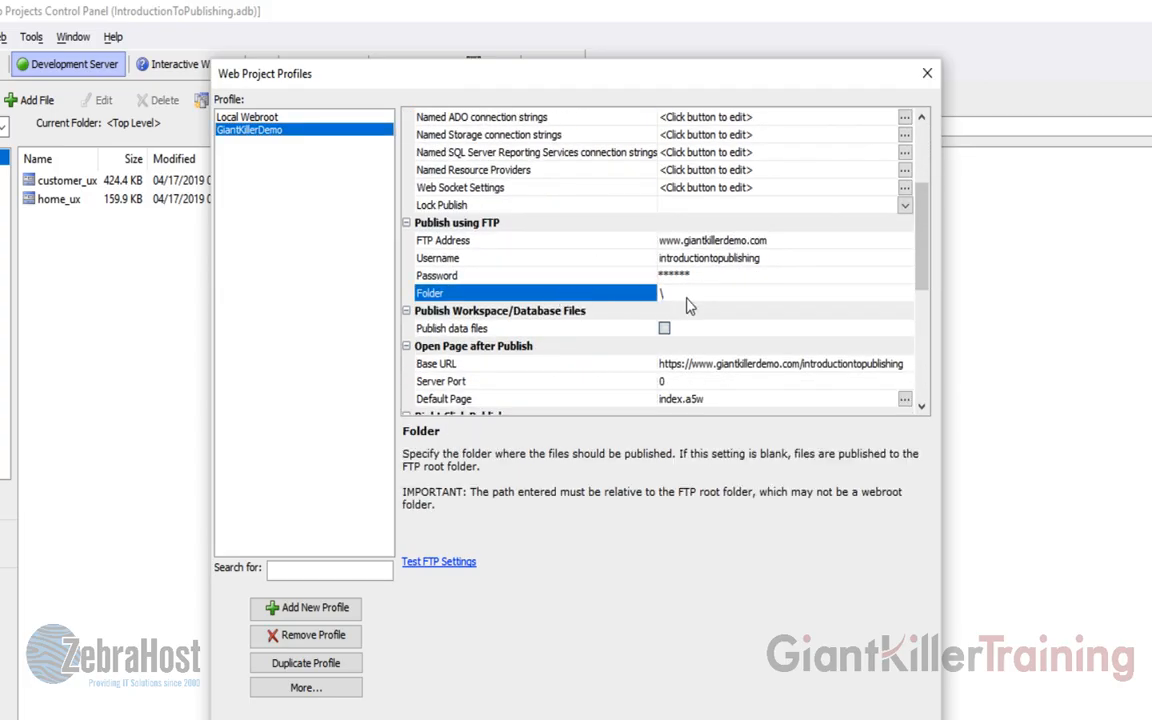
type("\\")
Step: Check Username and Password, then replace the whole Folder path with \ and commit it
left_click(614, 258)
left_click(627, 281)
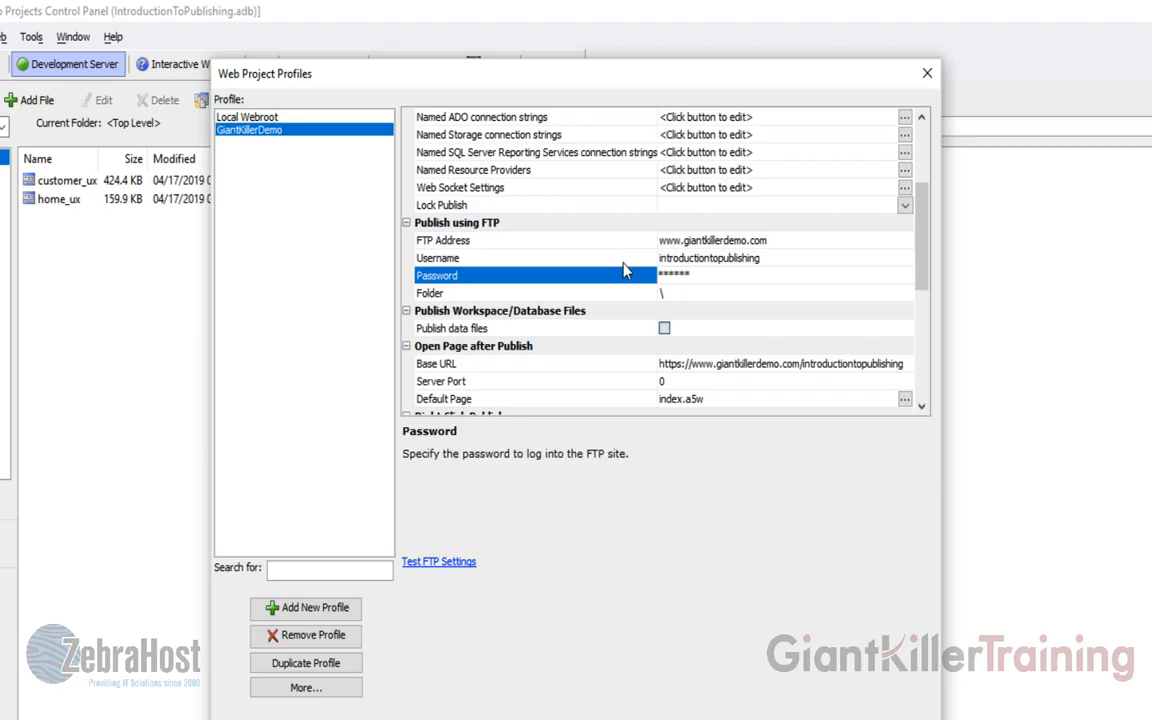
left_click(680, 293)
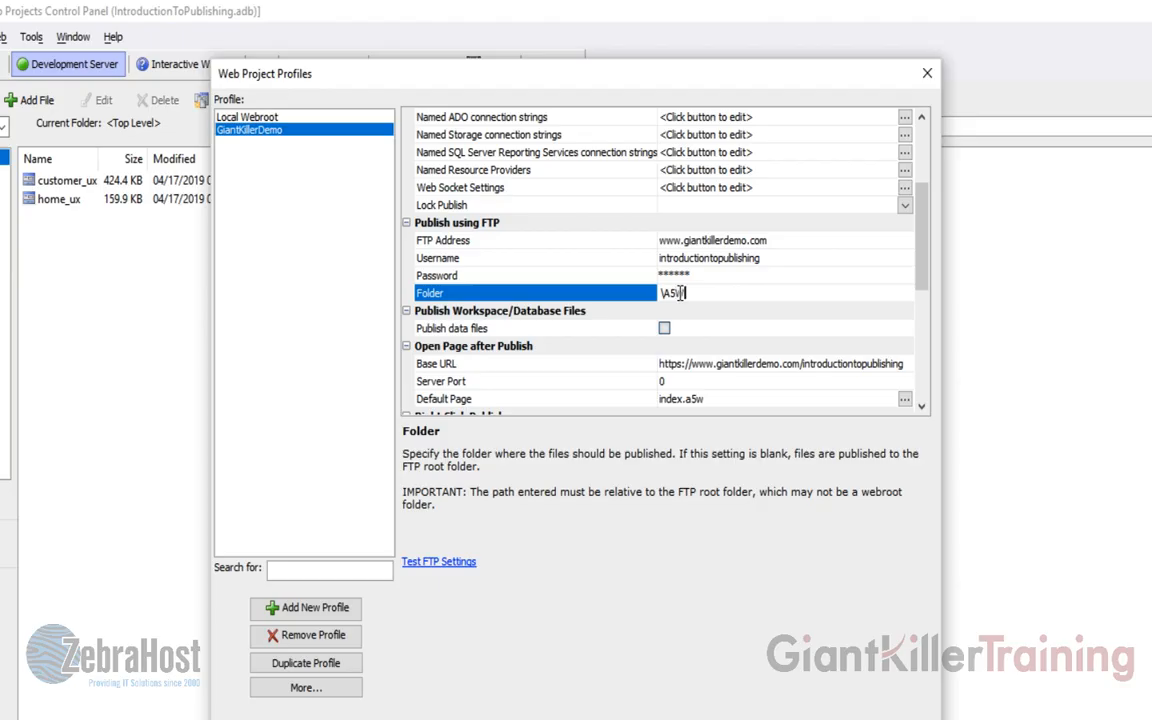
type("A5Webr")
type("roo")
type("t\\introductiontopub")
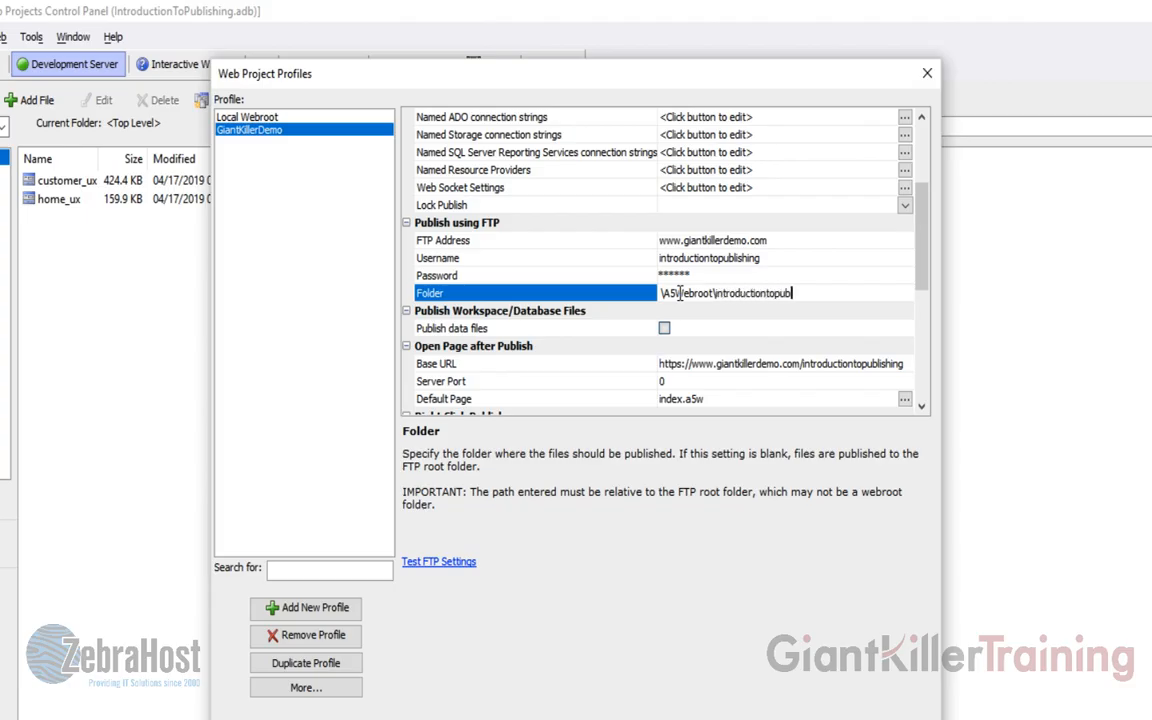
type("lishing")
left_click_drag(662, 292, 885, 289)
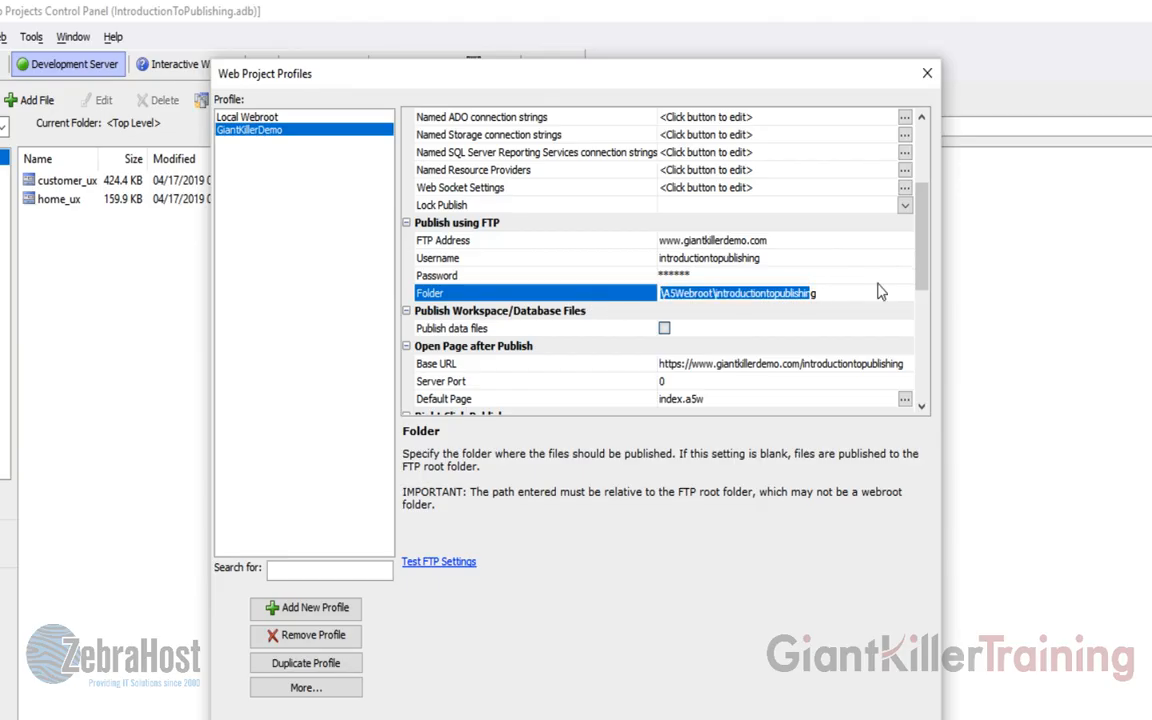
type("\\")
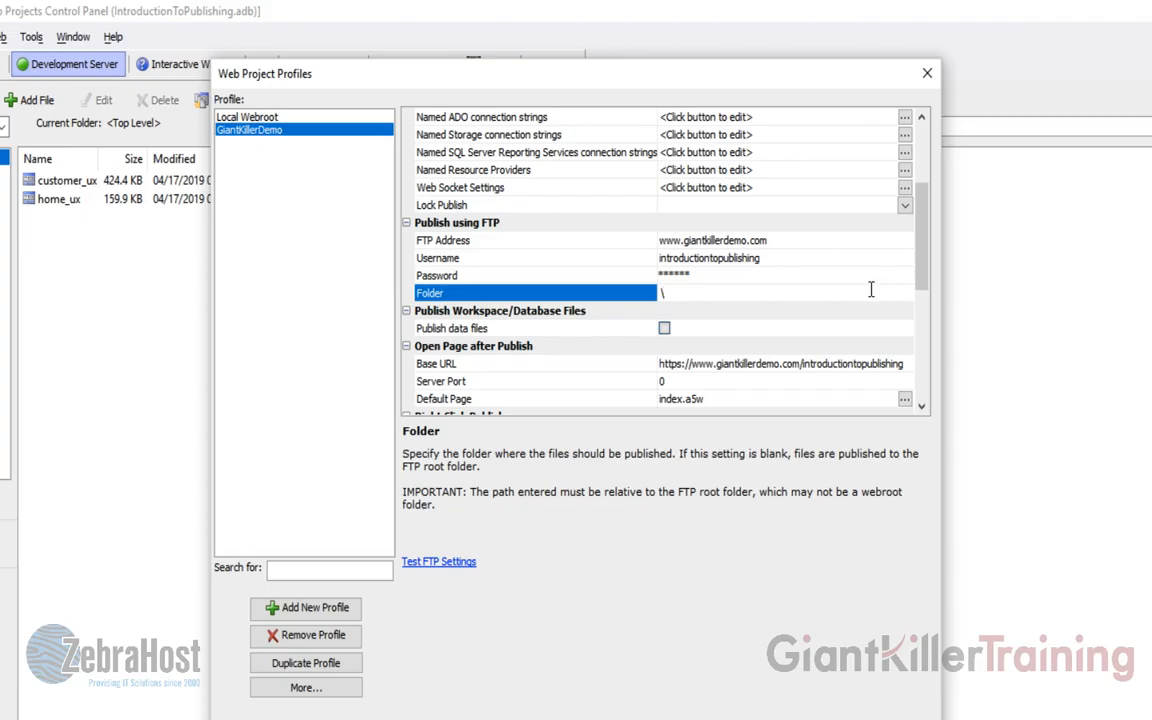
left_click(532, 258)
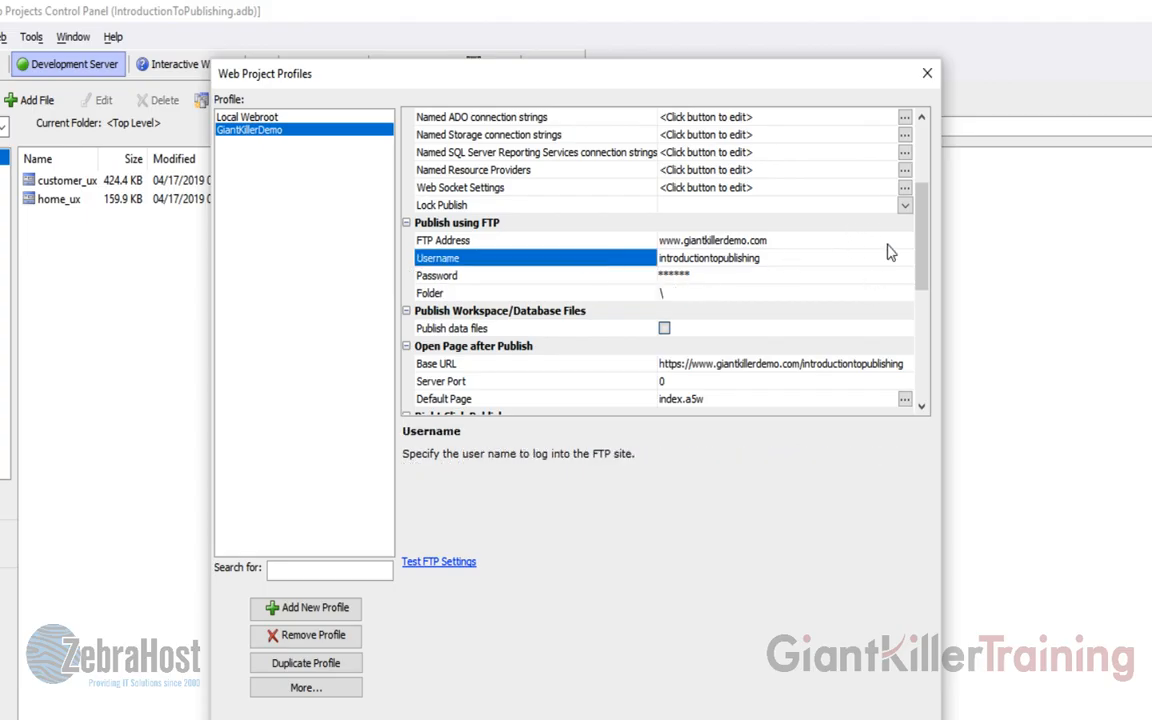
scroll(920, 256, "up", 3)
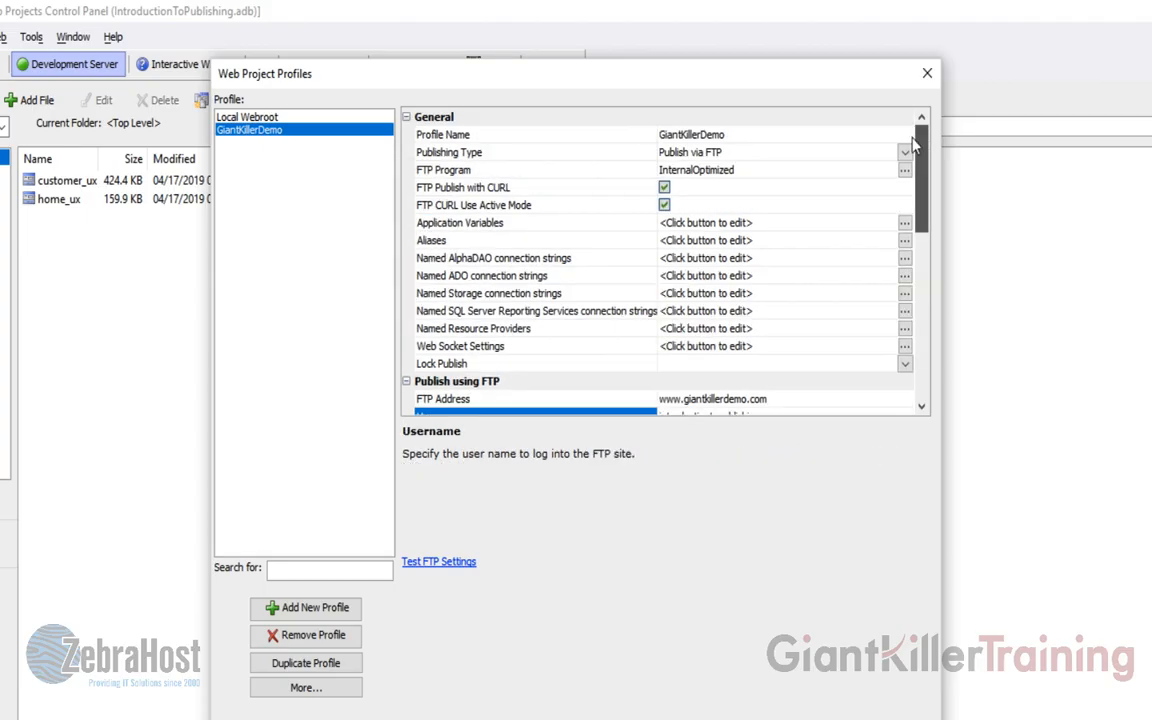
Step: Change GiantKillerDemo's FTP Program from InternalOptimized to External FTP program
left_click(465, 172)
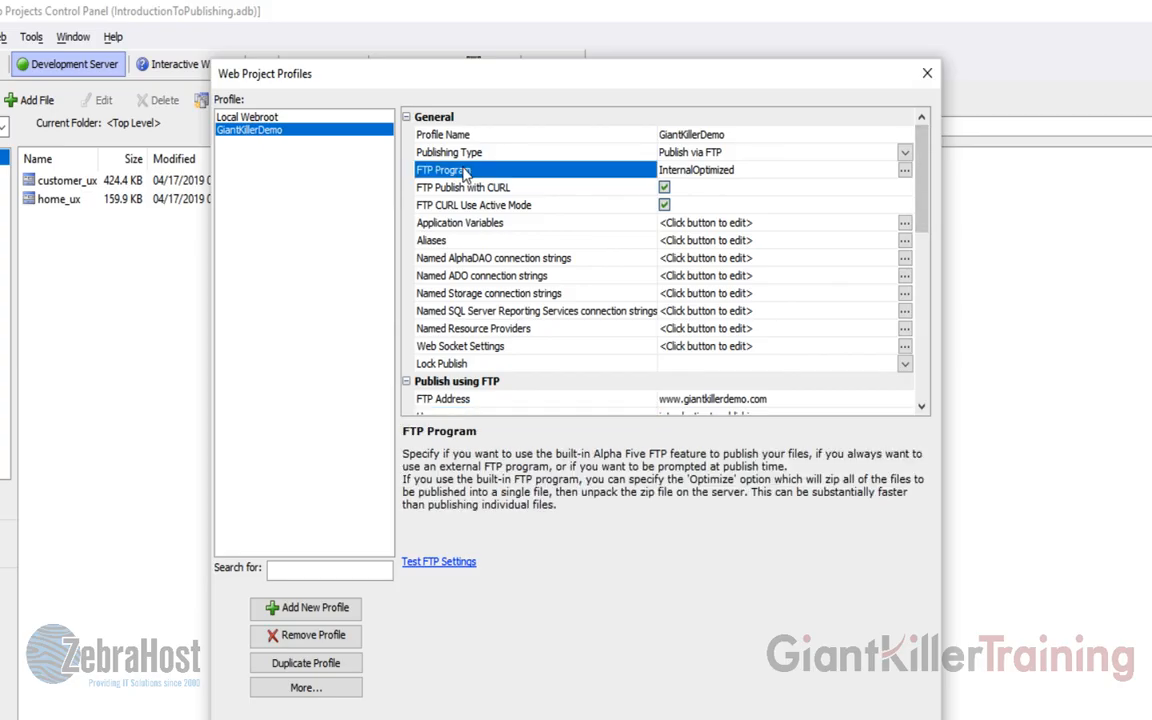
left_click(904, 170)
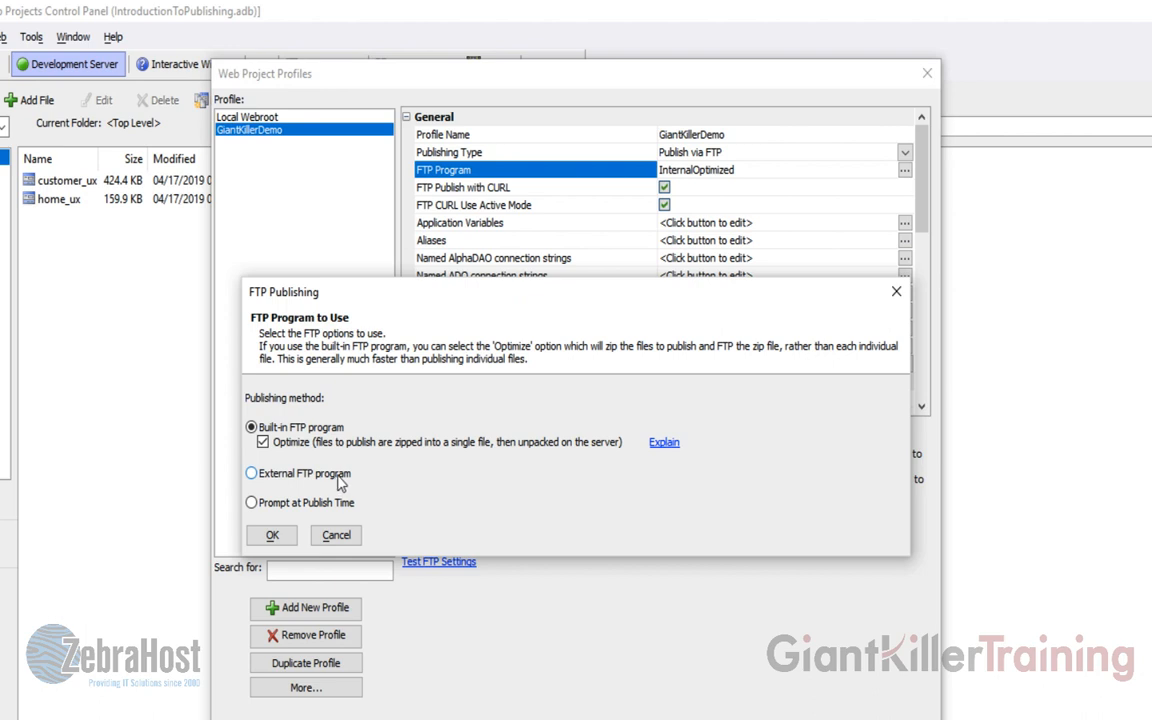
left_click(251, 473)
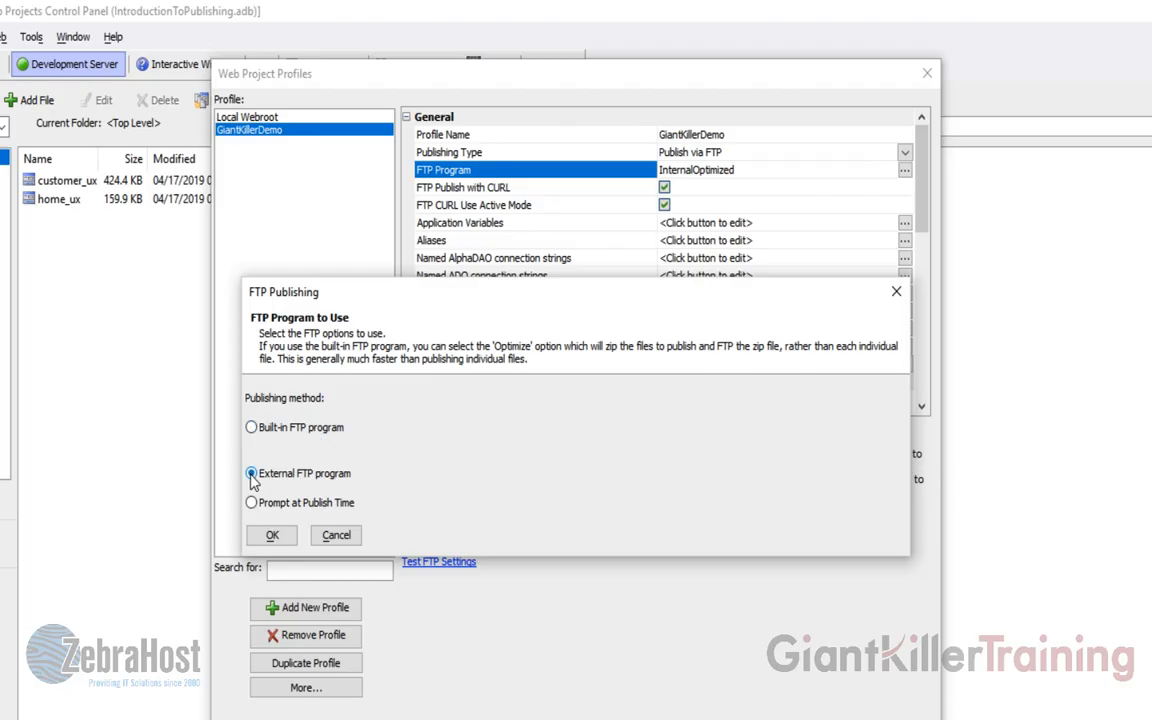
left_click(278, 535)
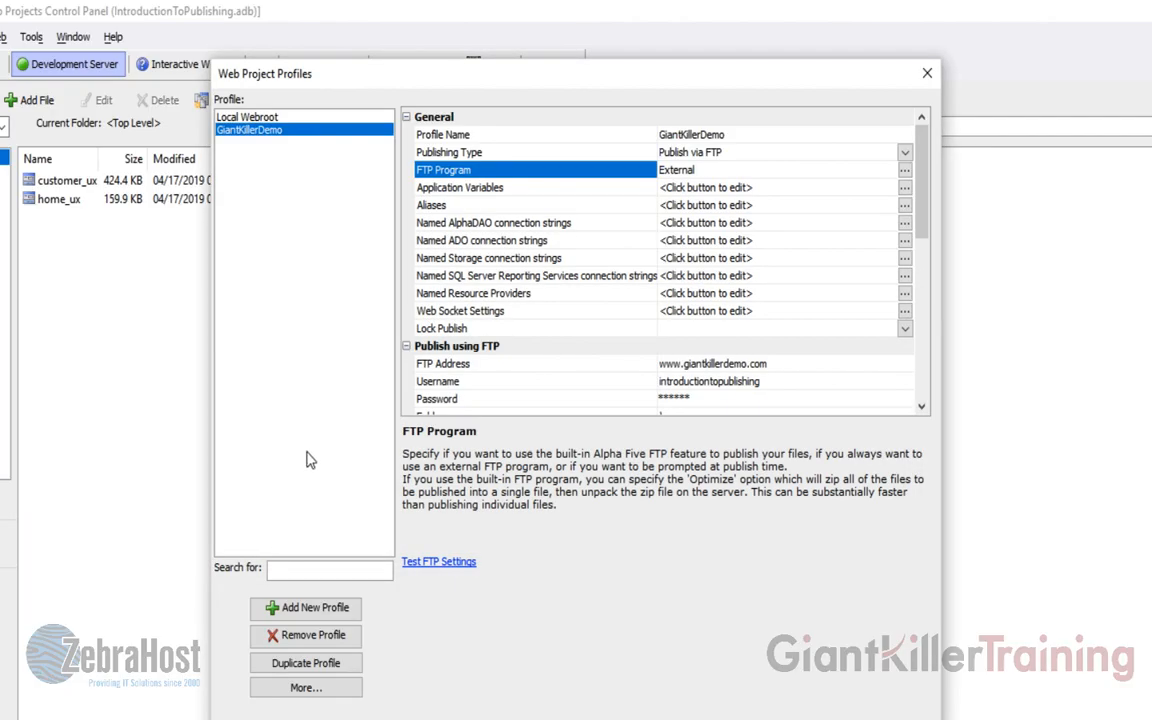
Step: Publish the project using the GiantKillerDemo profile and accept the Files to be Published list
left_click(300, 718)
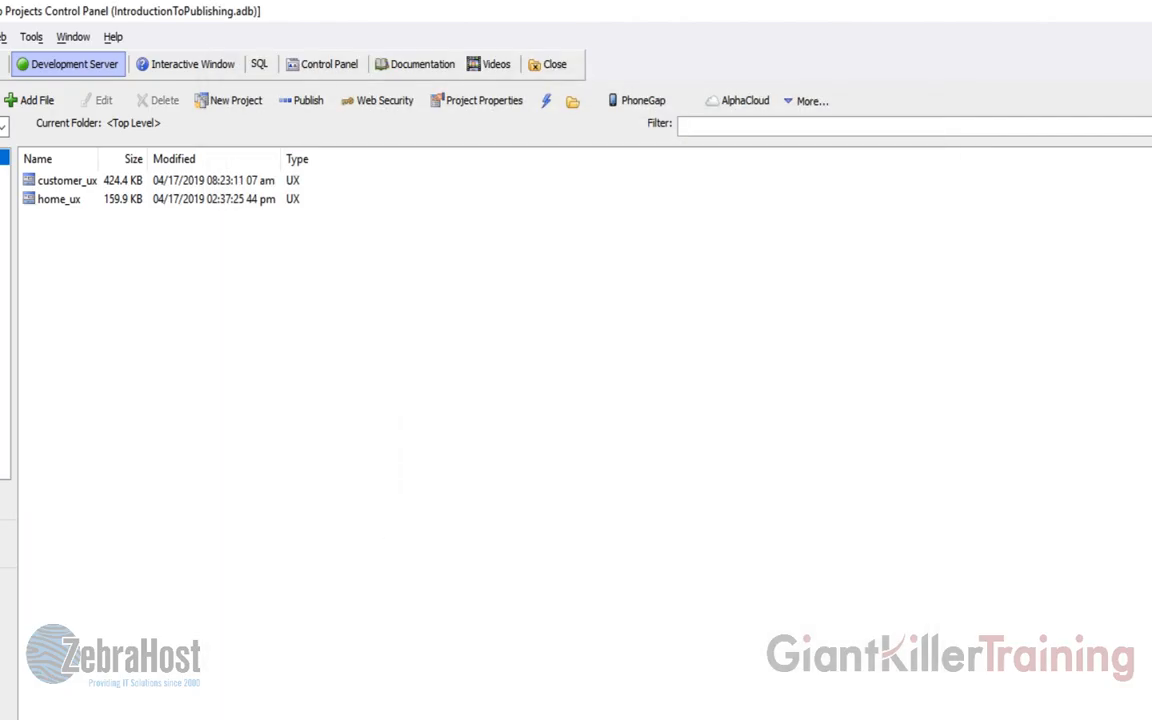
left_click(305, 102)
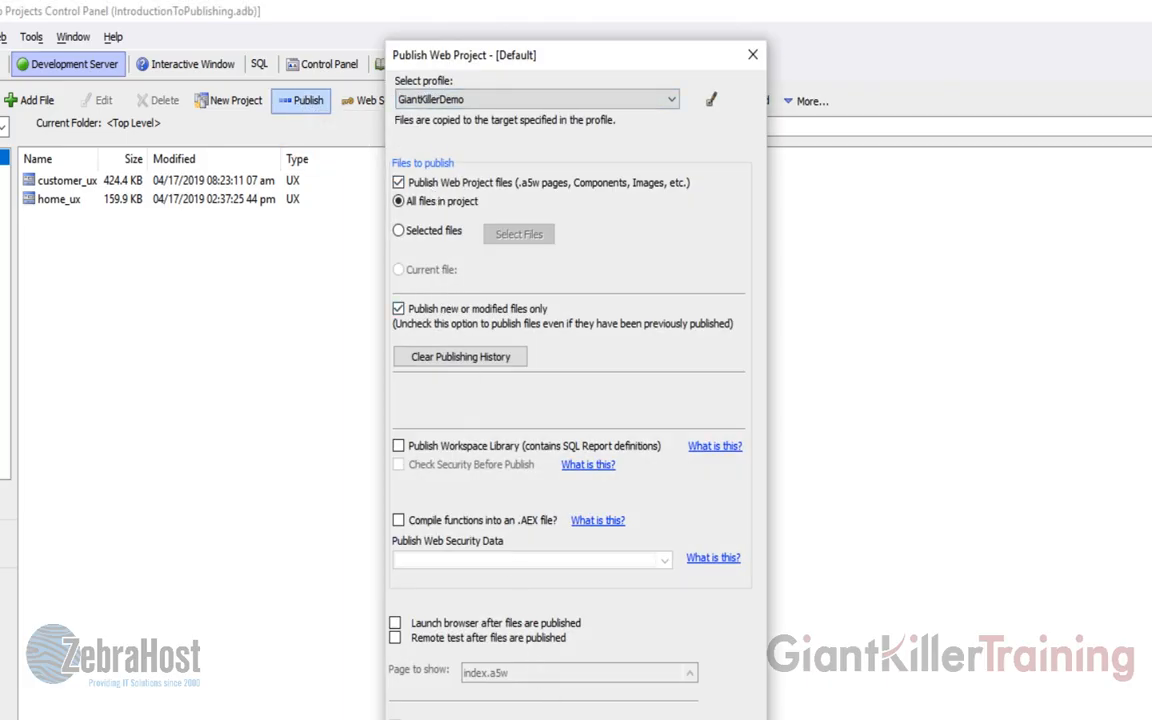
left_click(600, 718)
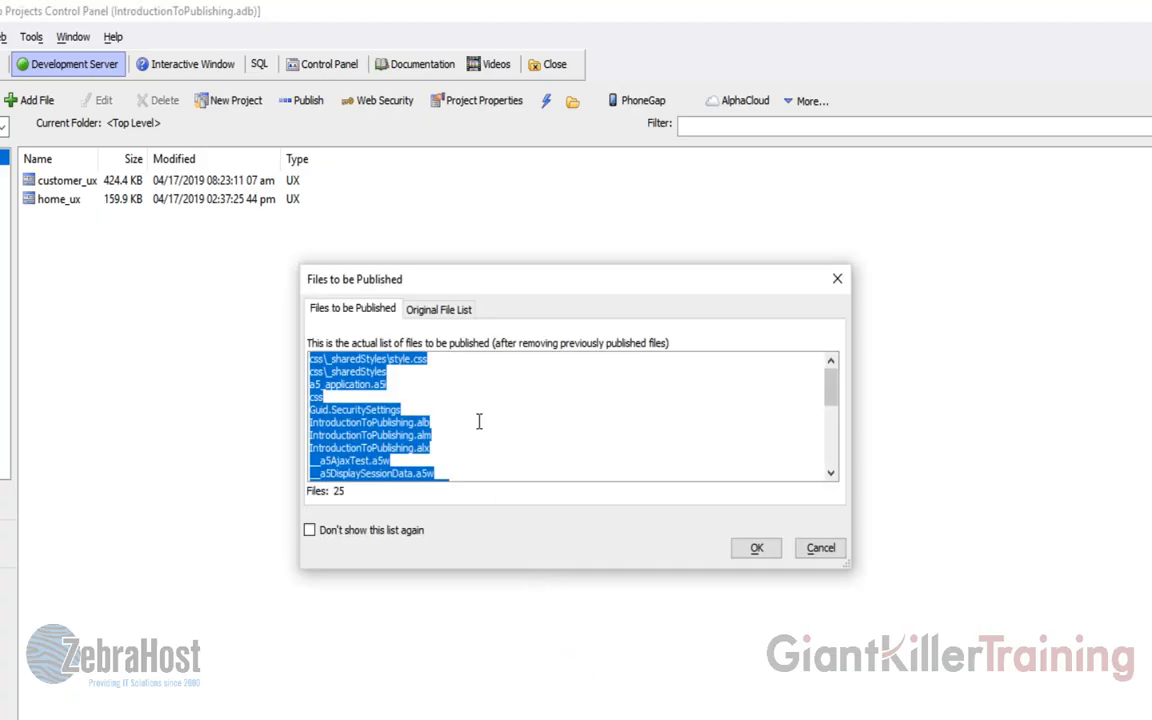
left_click(752, 550)
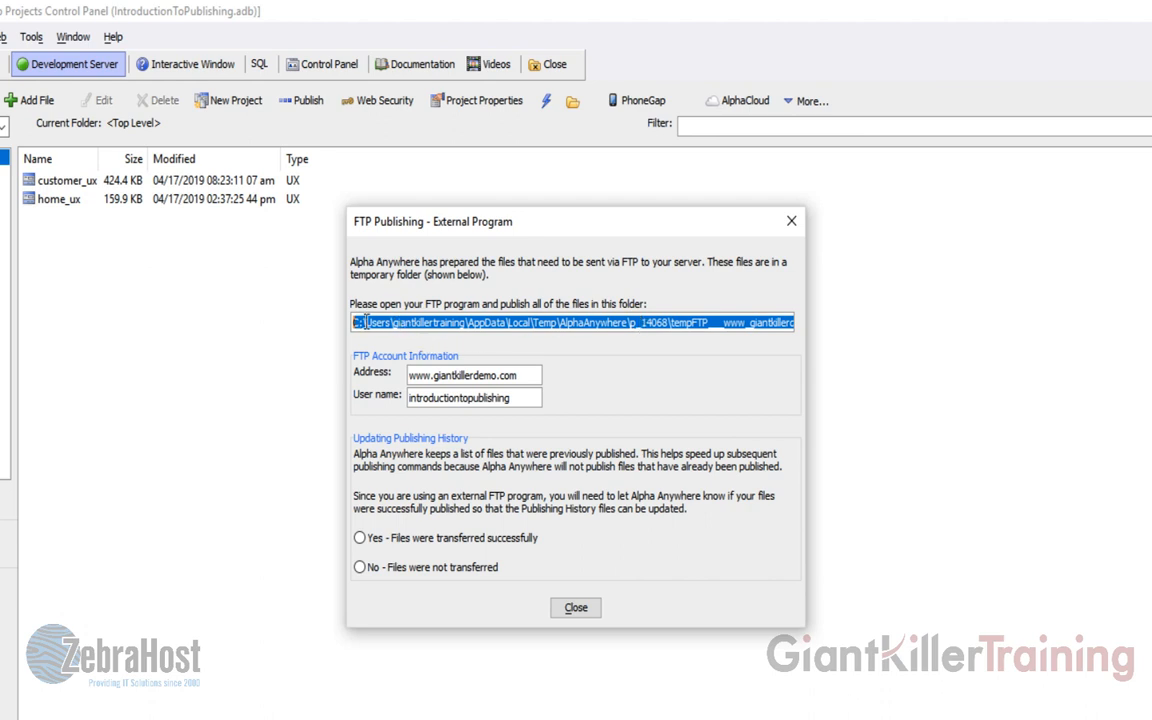
Step: Copy the staged tempFTP folder path and open it in File Explorer to review its 23 files
right_click(555, 322)
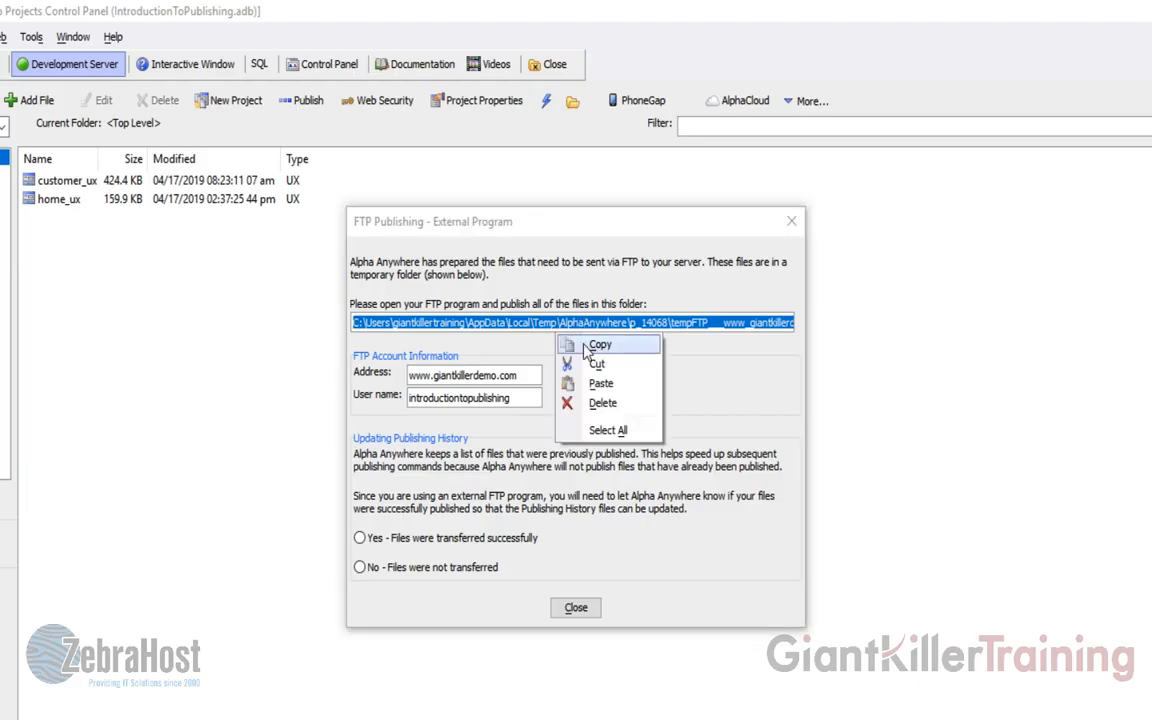
left_click(585, 343)
key("alt+Tab")
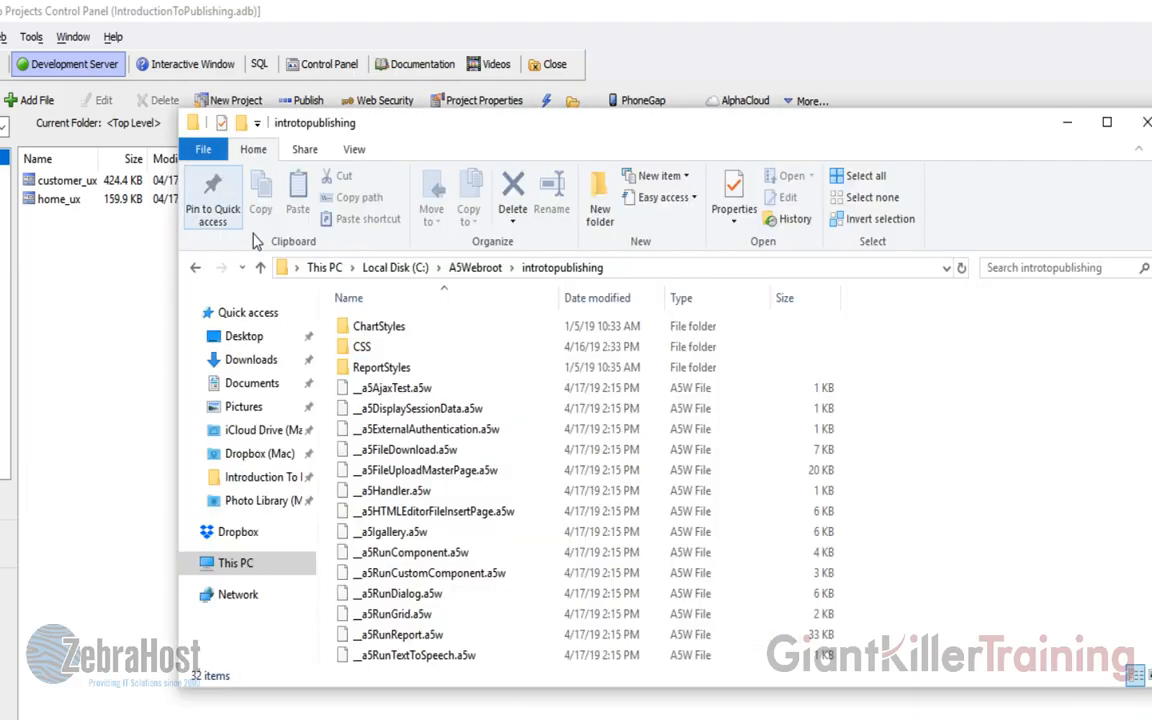
left_click(283, 271)
key("ctrl+v")
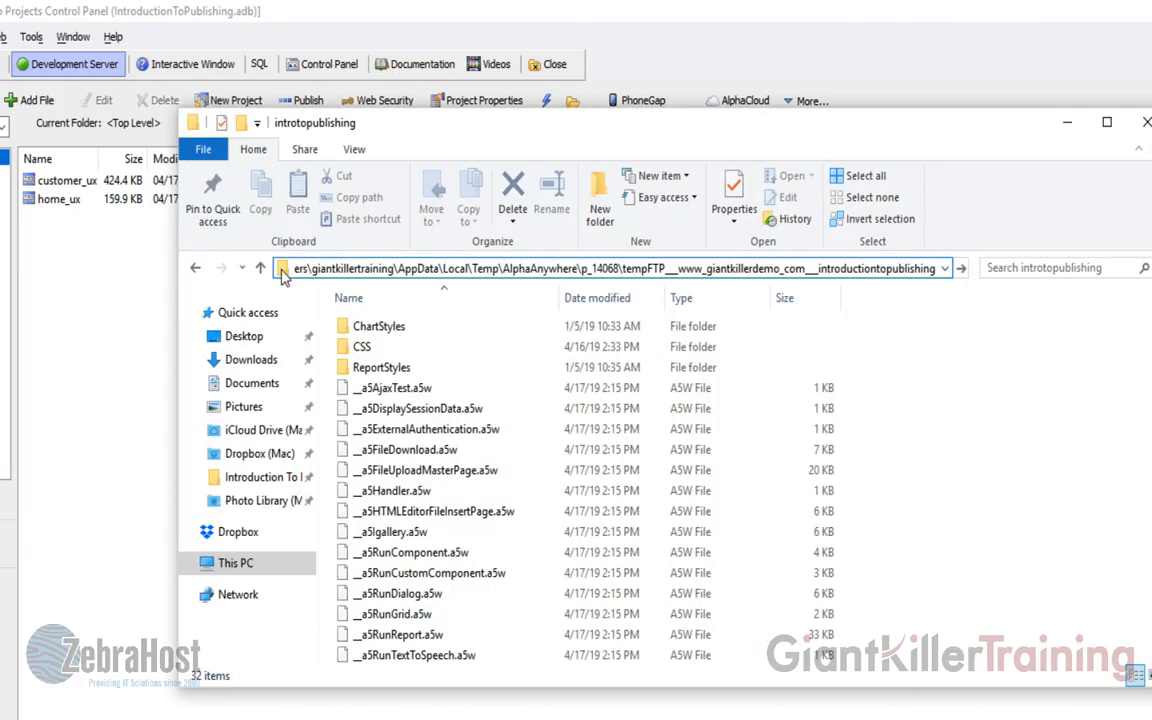
key("Return")
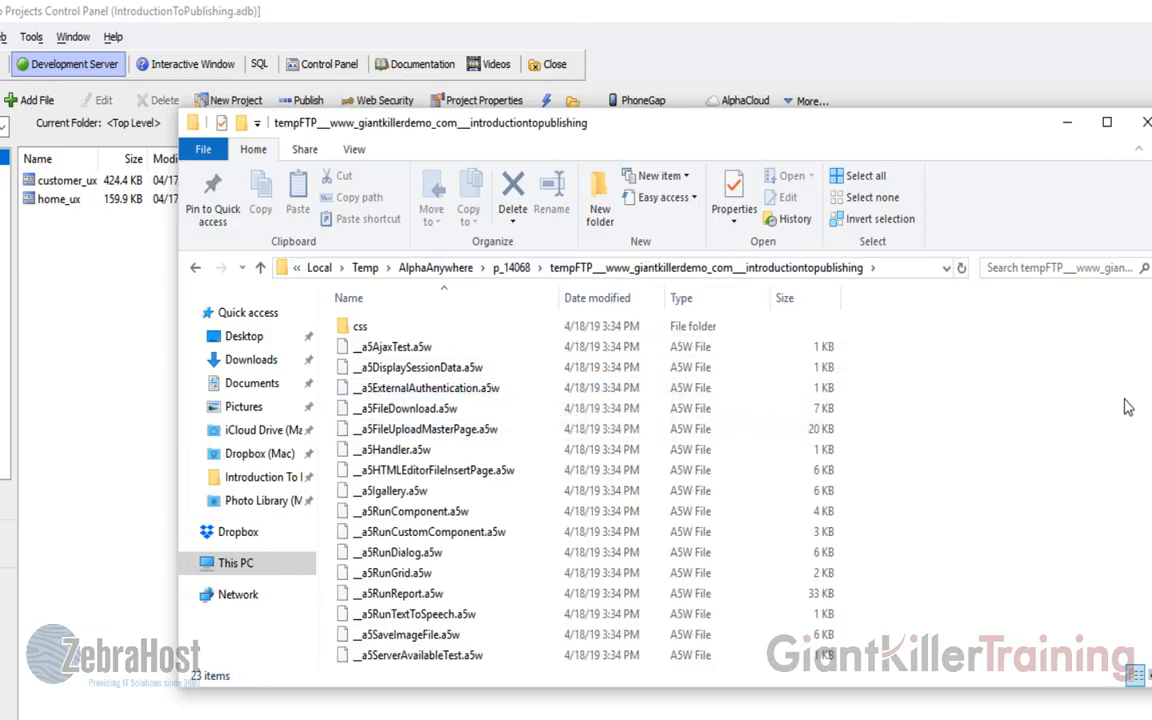
scroll(1033, 364, "down", 1)
scroll(929, 337, "down", 2)
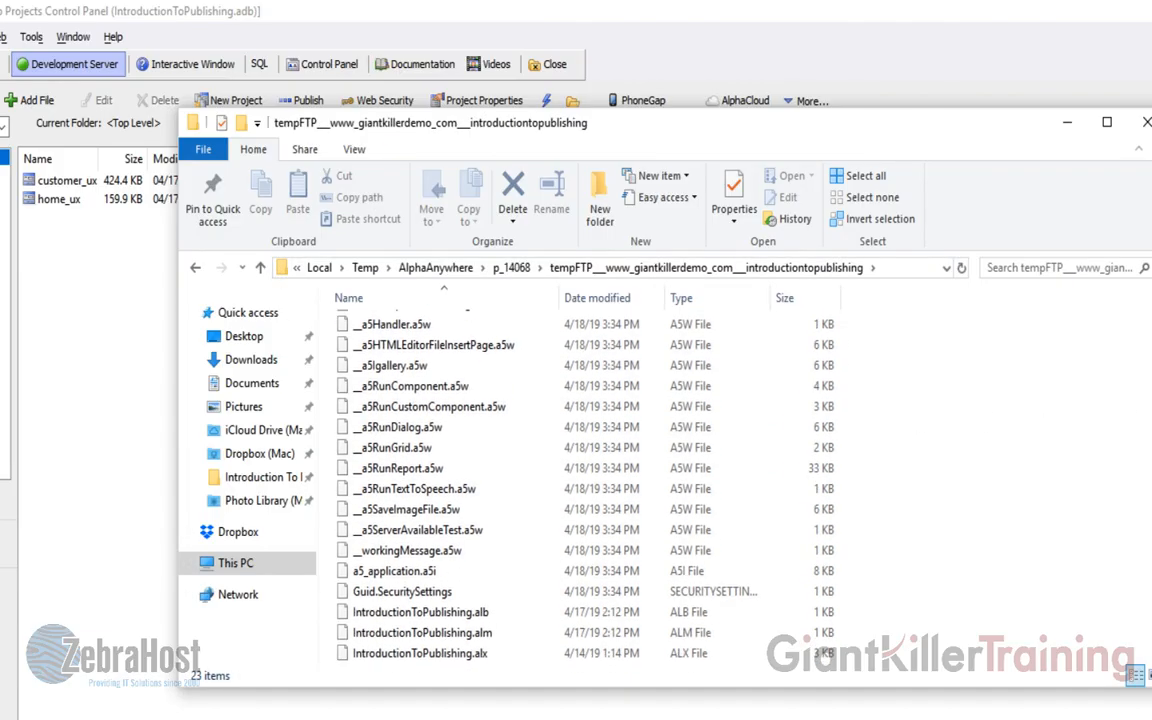
scroll(929, 337, "up", 3)
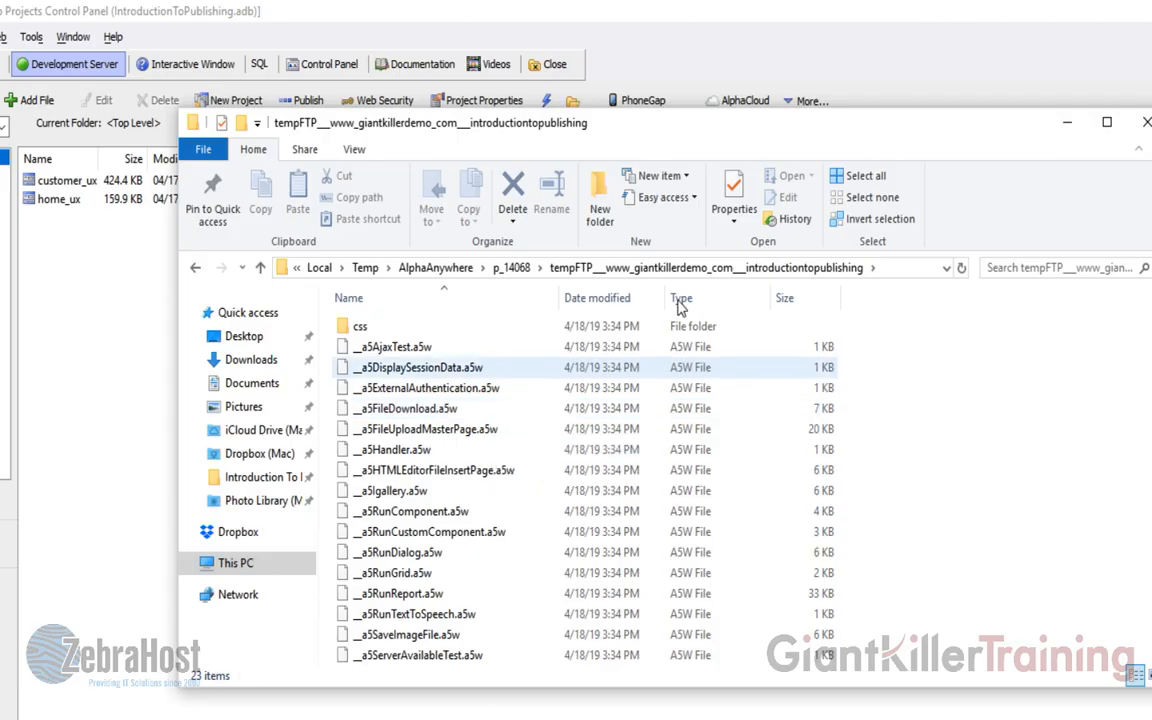
Step: Close Explorer, mark the files as not transferred, and delete the temporary publish files
left_click(1146, 124)
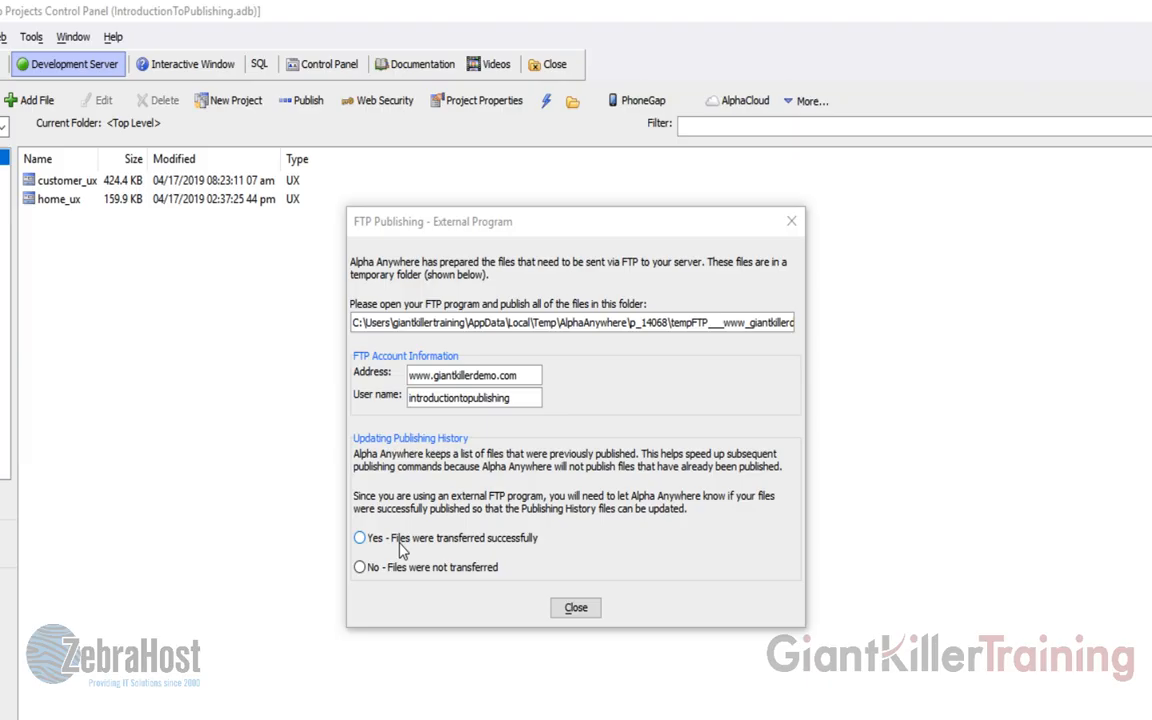
left_click(360, 567)
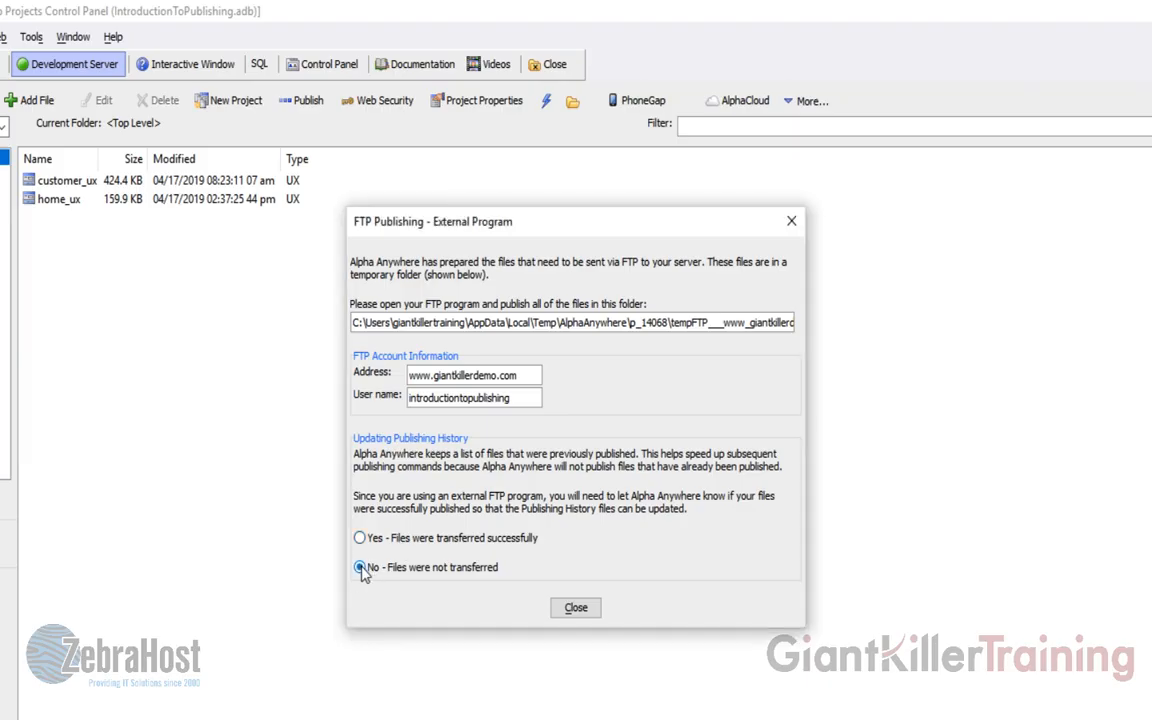
left_click(576, 608)
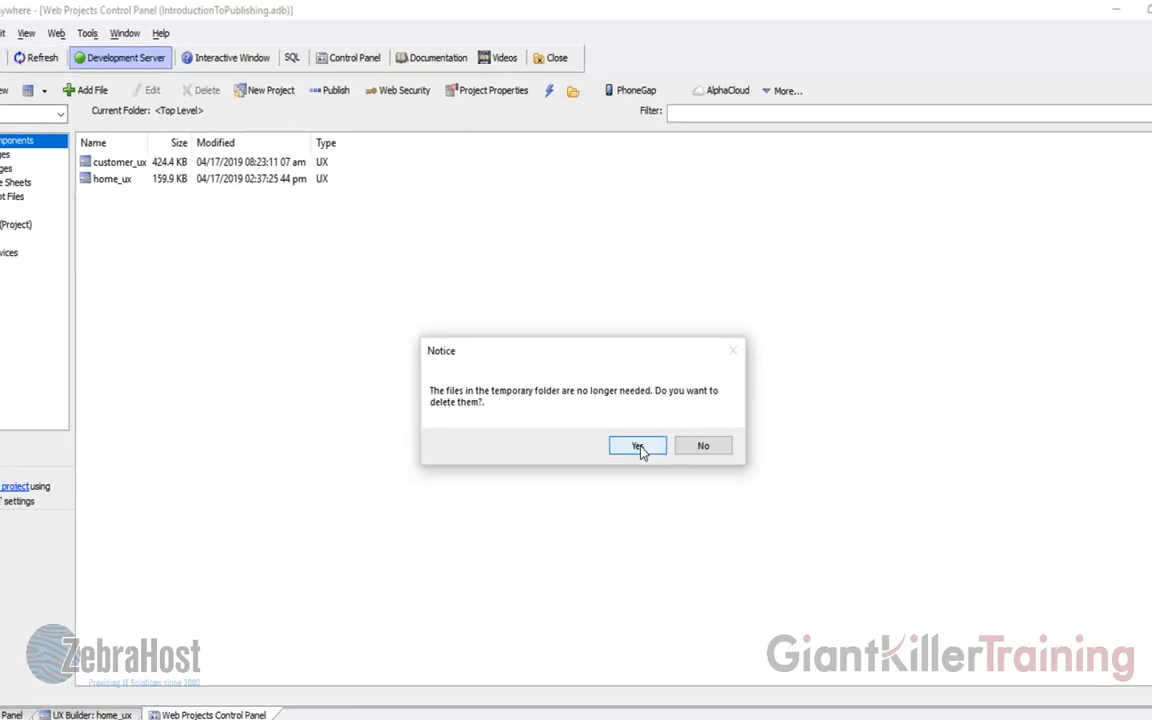
left_click(638, 446)
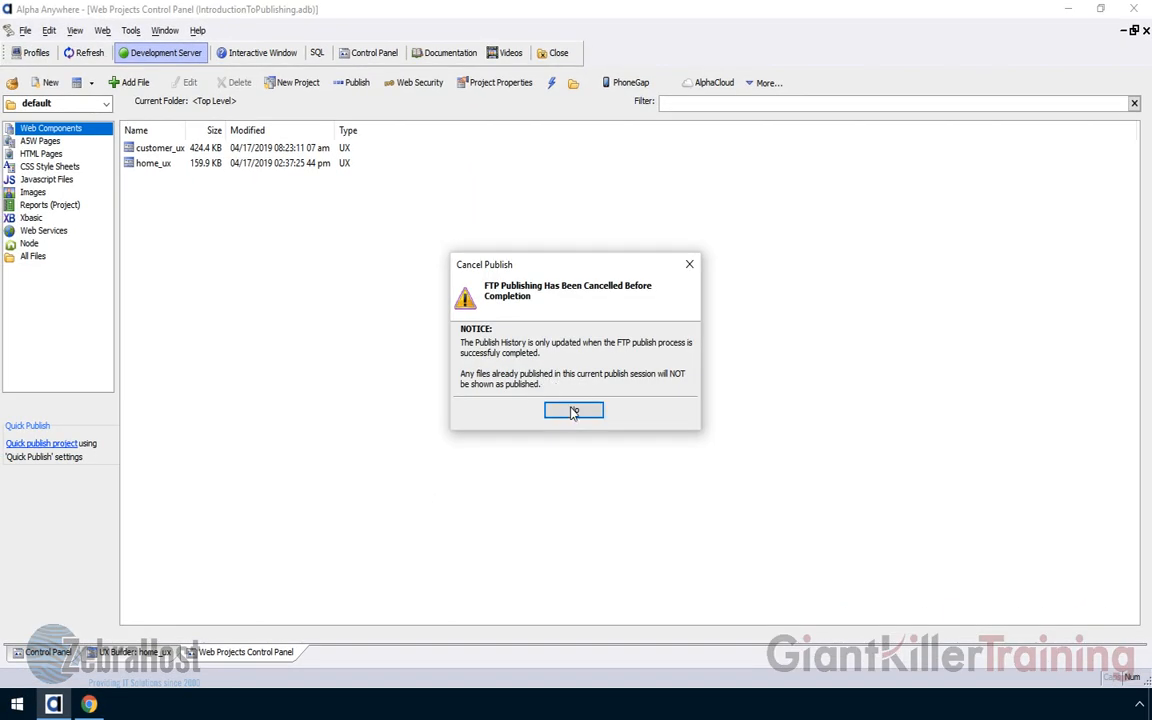
left_click(573, 411)
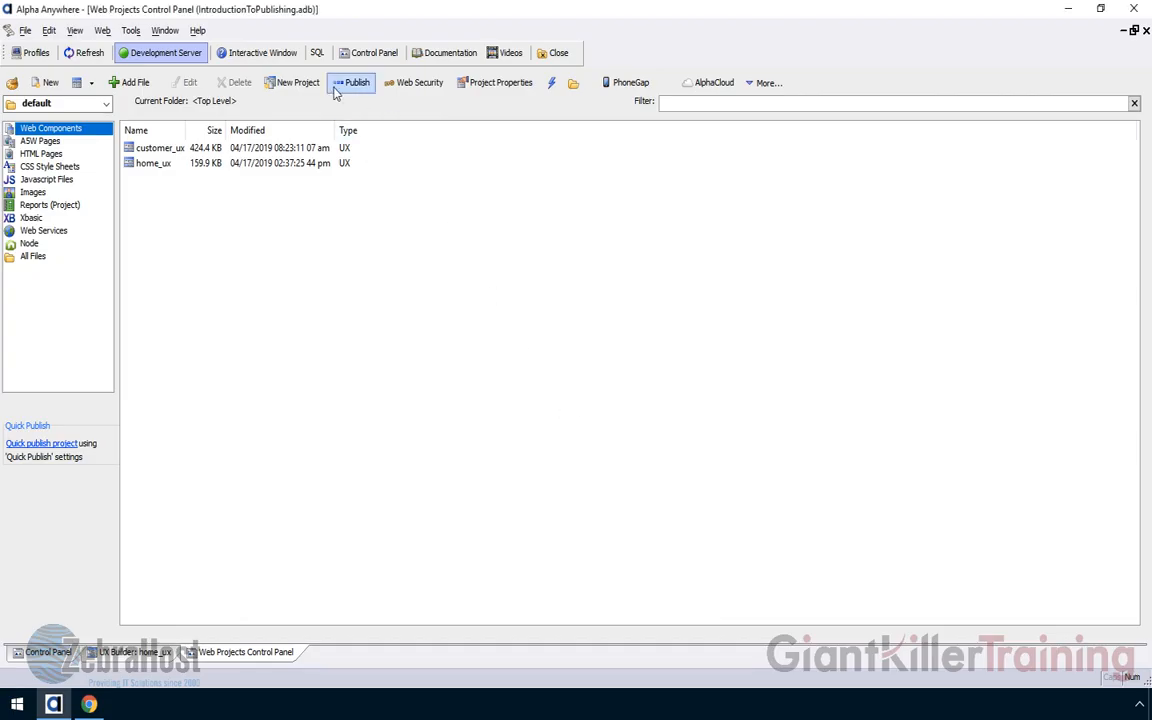
Step: Set GiantKillerDemo's FTP Program back to the built-in optimized program (InternalOptimized)
left_click(32, 52)
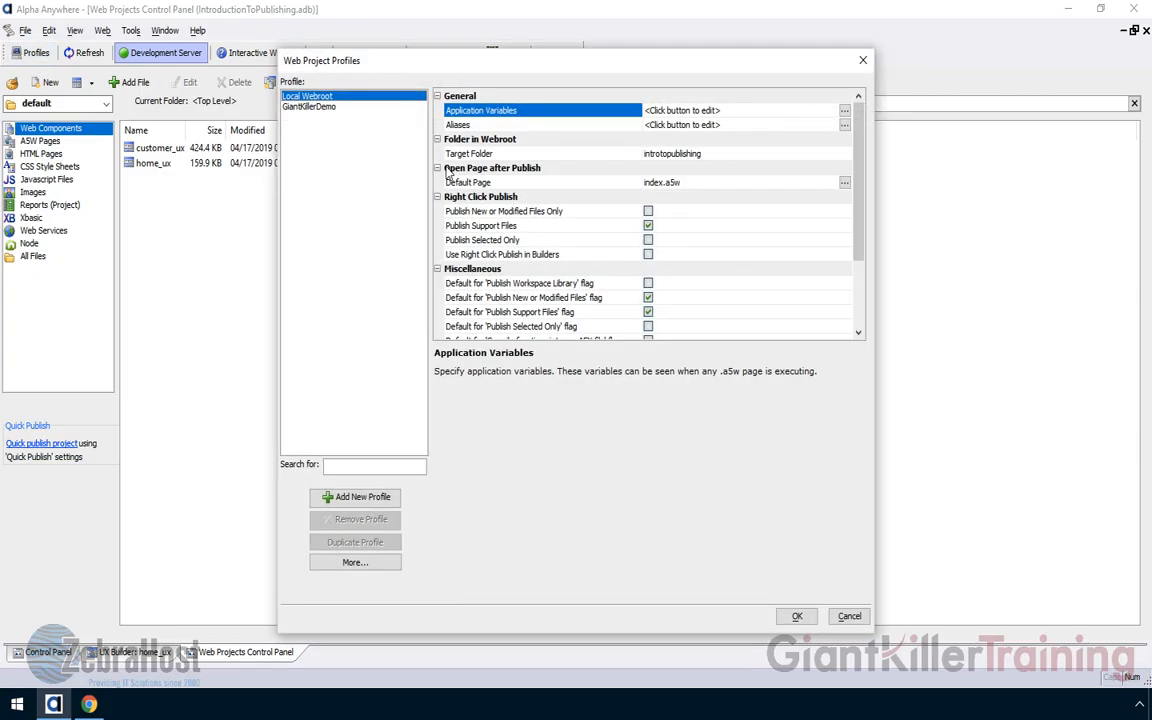
left_click(307, 106)
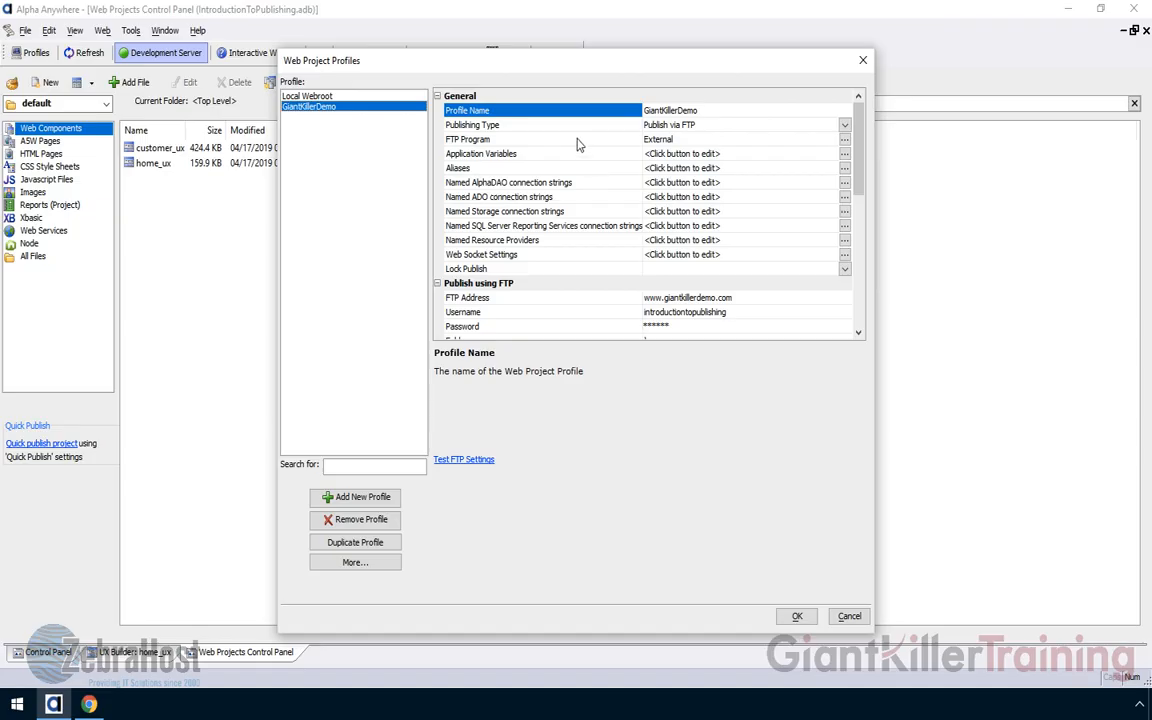
double_click(578, 144)
left_click(338, 350)
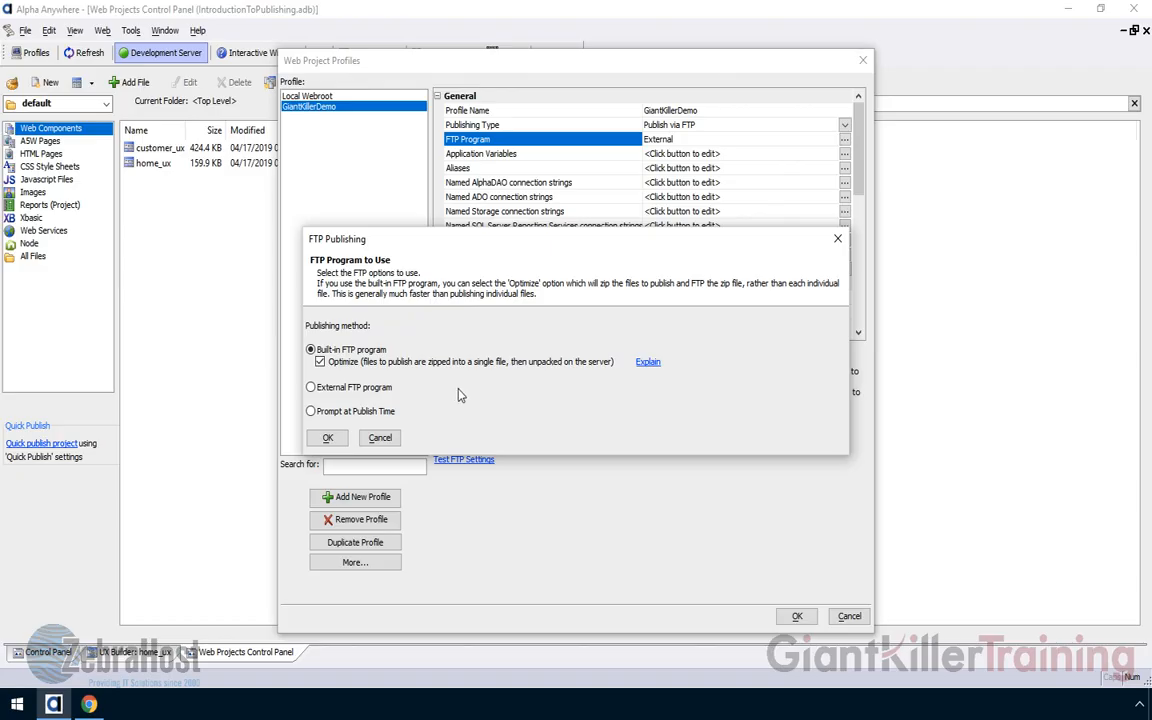
left_click(328, 437)
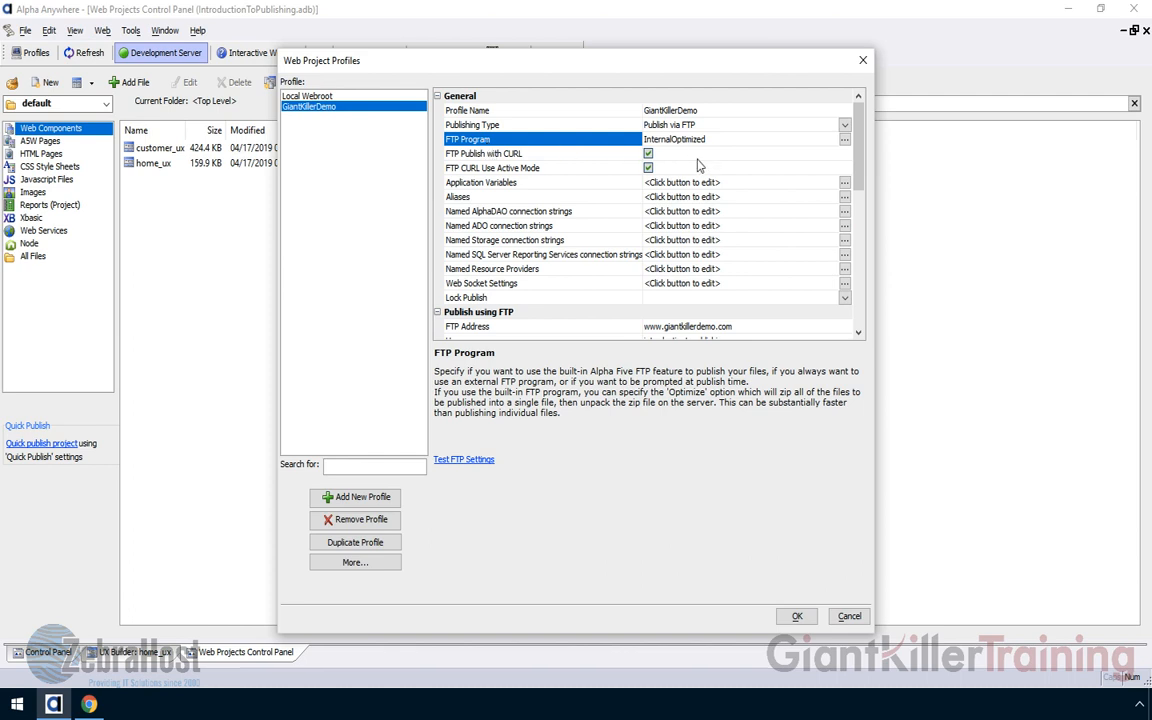
left_click_drag(856, 175, 856, 215)
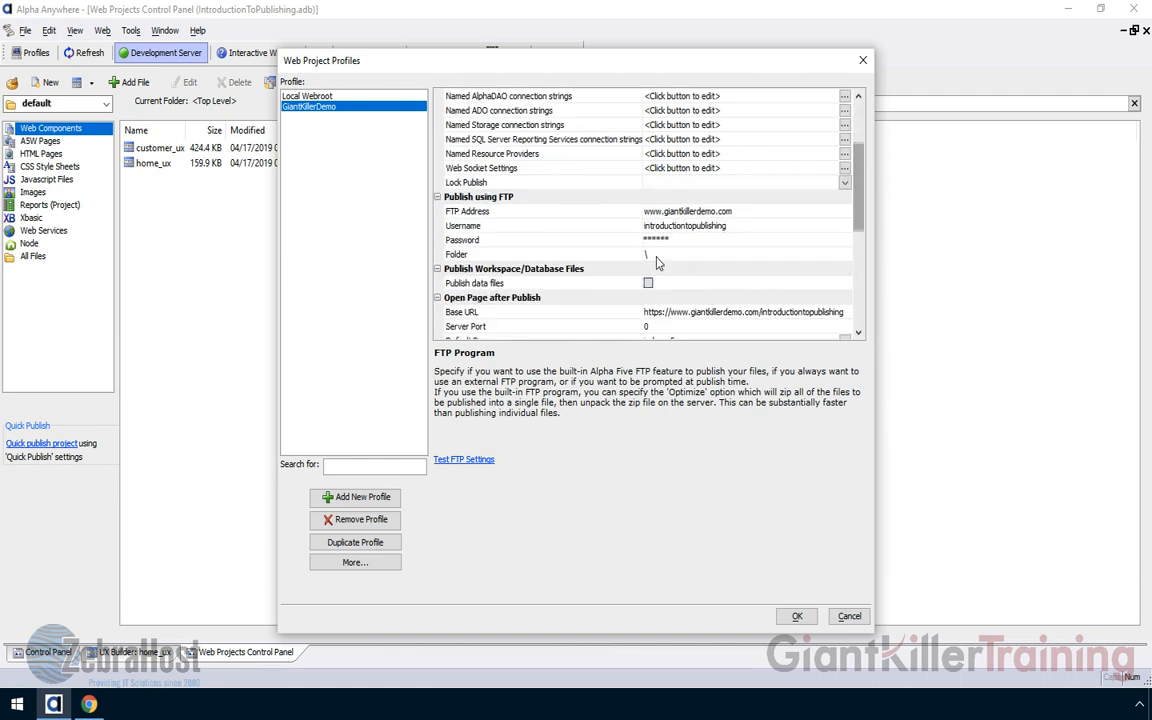
scroll(860, 225, "down", 1)
scroll(860, 225, "down", 1)
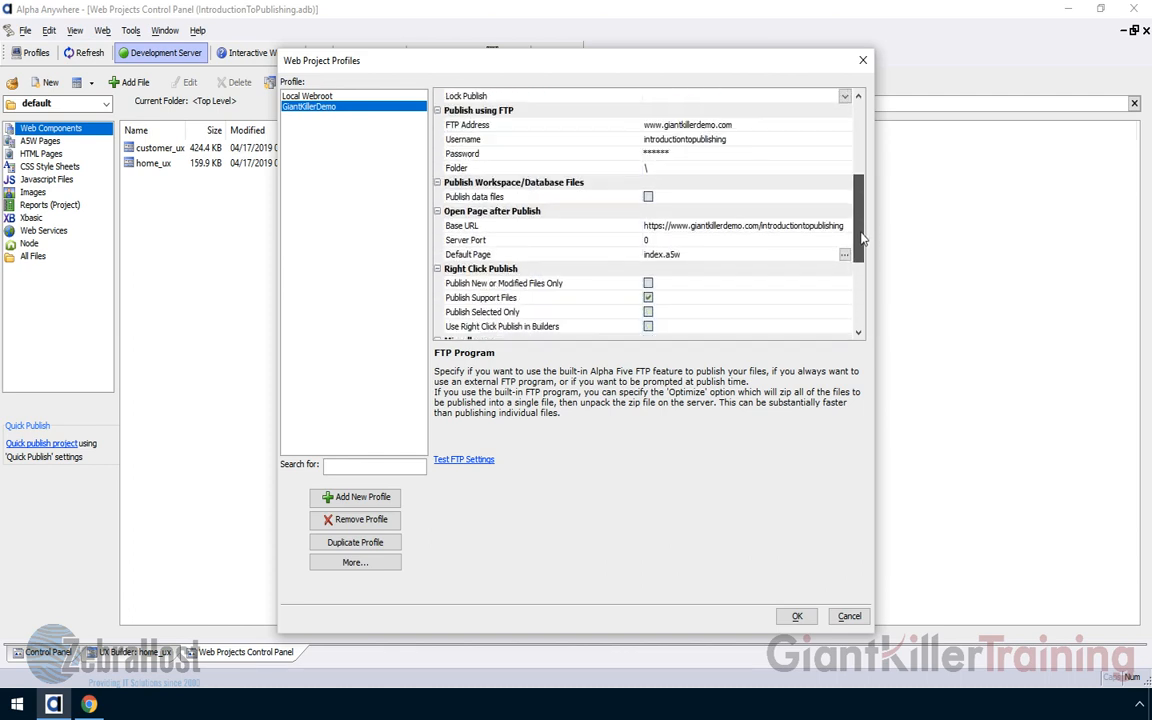